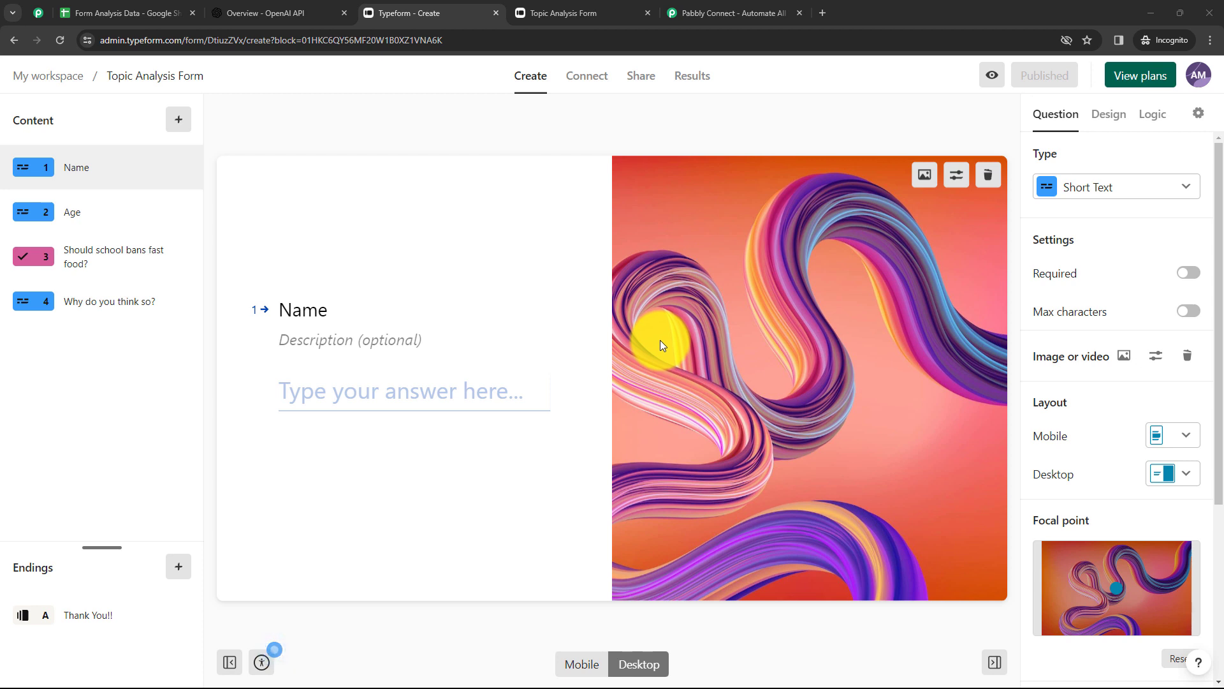
Look over the OpenAI developer platform, the Form Analysis Data spreadsheet and the Topic Analysis Form in Typeform.
left_click(301, 14)
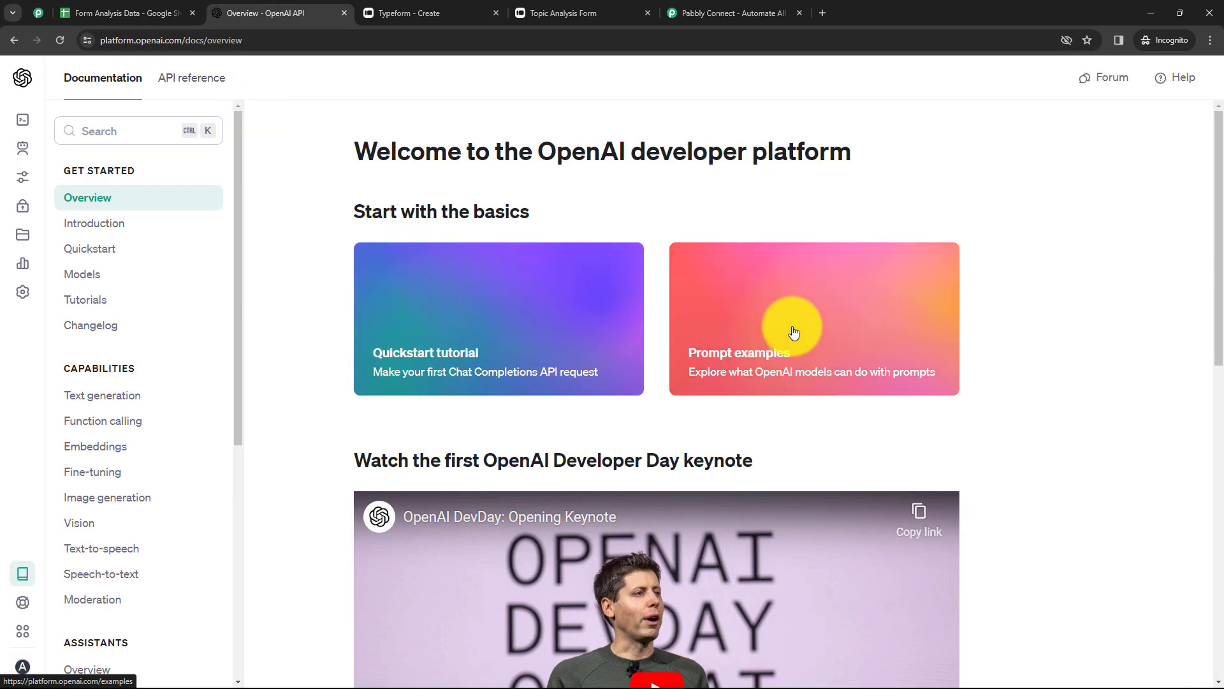
left_click(136, 21)
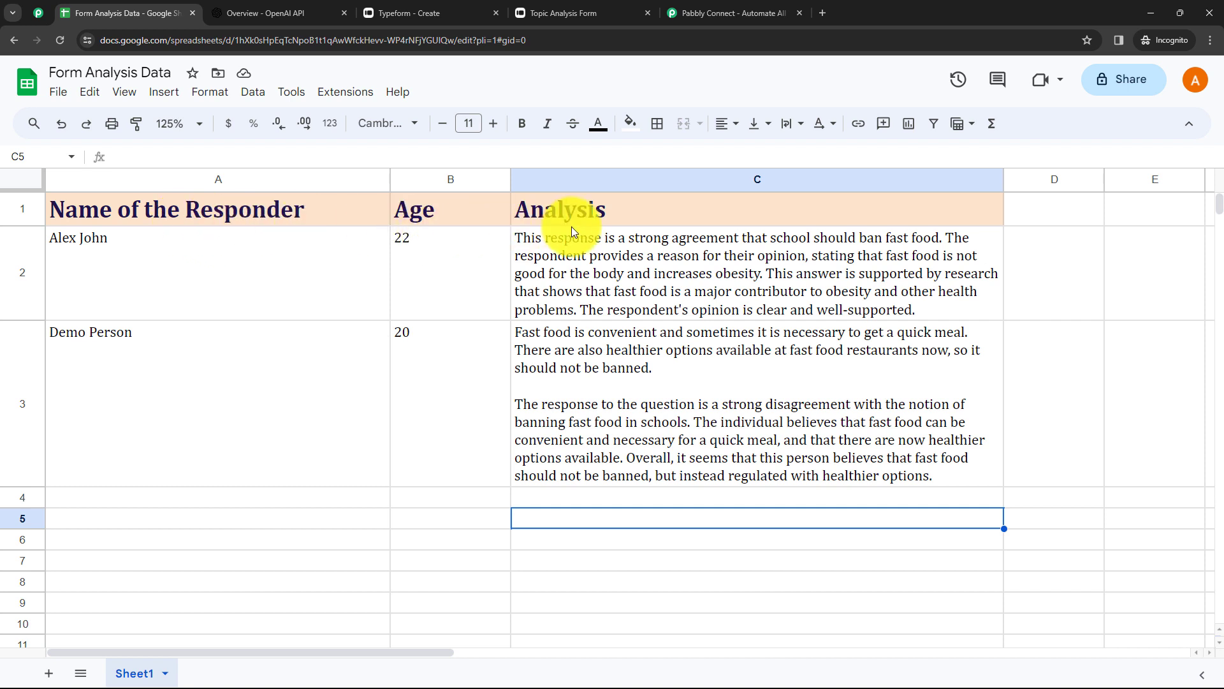
left_click(445, 19)
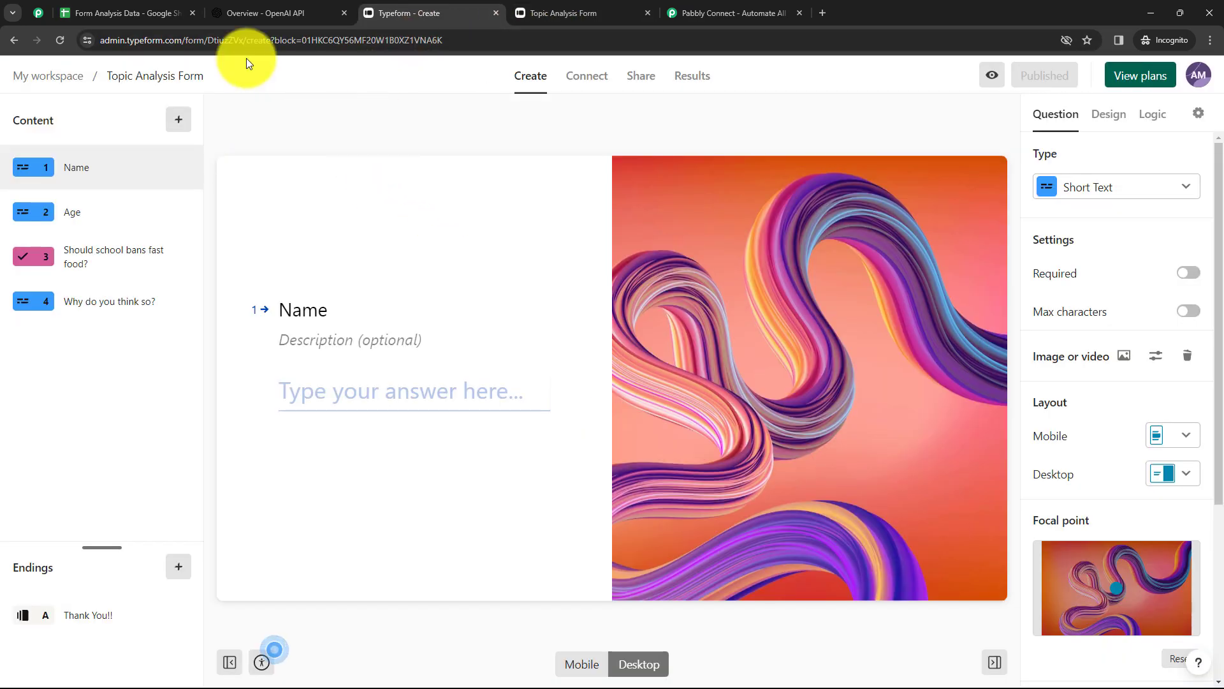
Switch to the Form Analysis Data spreadsheet and examine the responder name, age and analysis cells in rows 2 and 3.
left_click(160, 16)
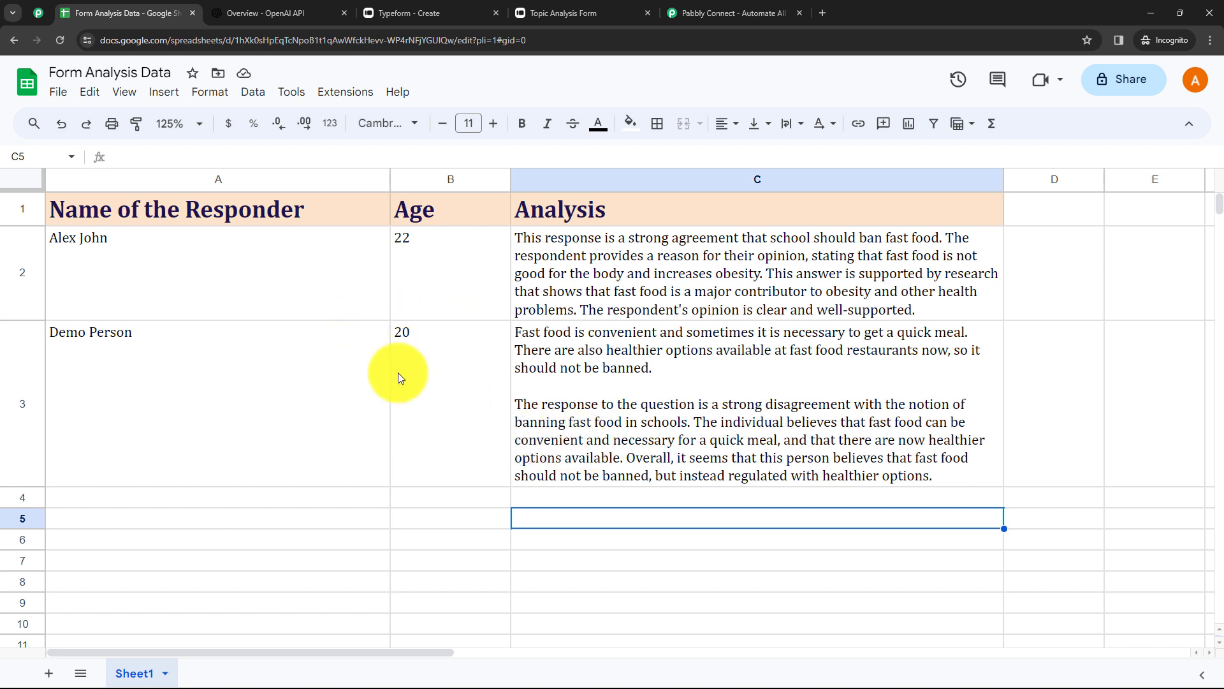
left_click(289, 304)
left_click(434, 302)
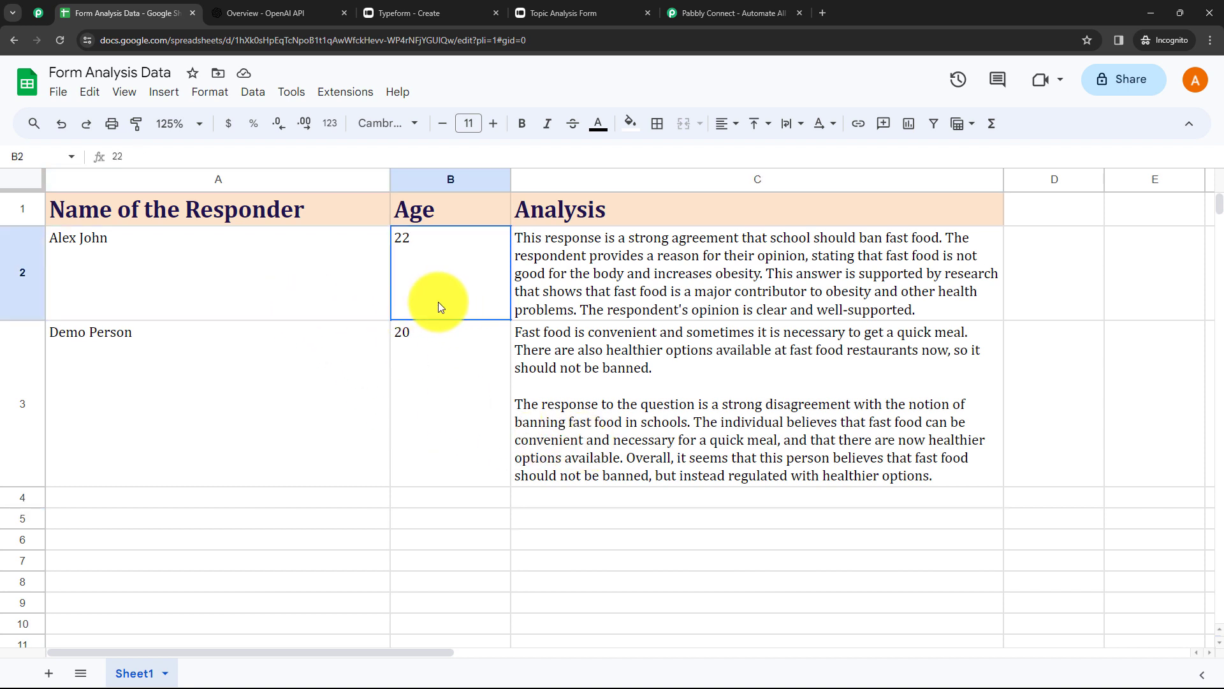
left_click(564, 296)
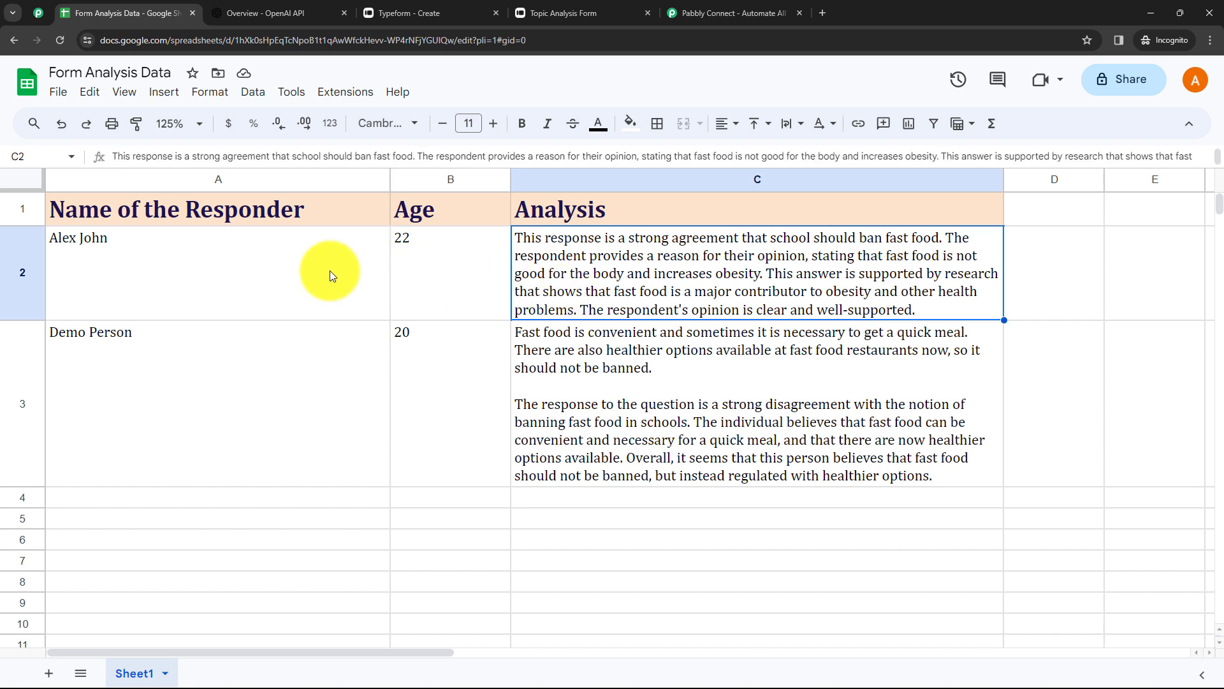
left_click(330, 271)
left_click(533, 286)
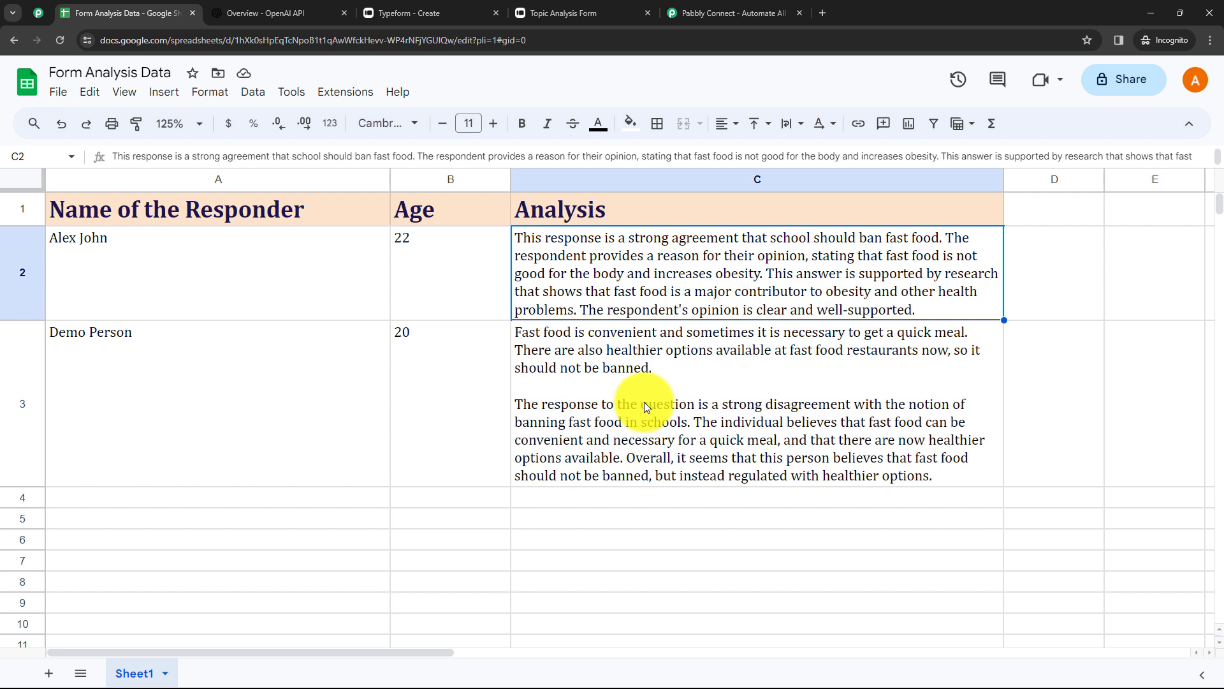
left_click(361, 297)
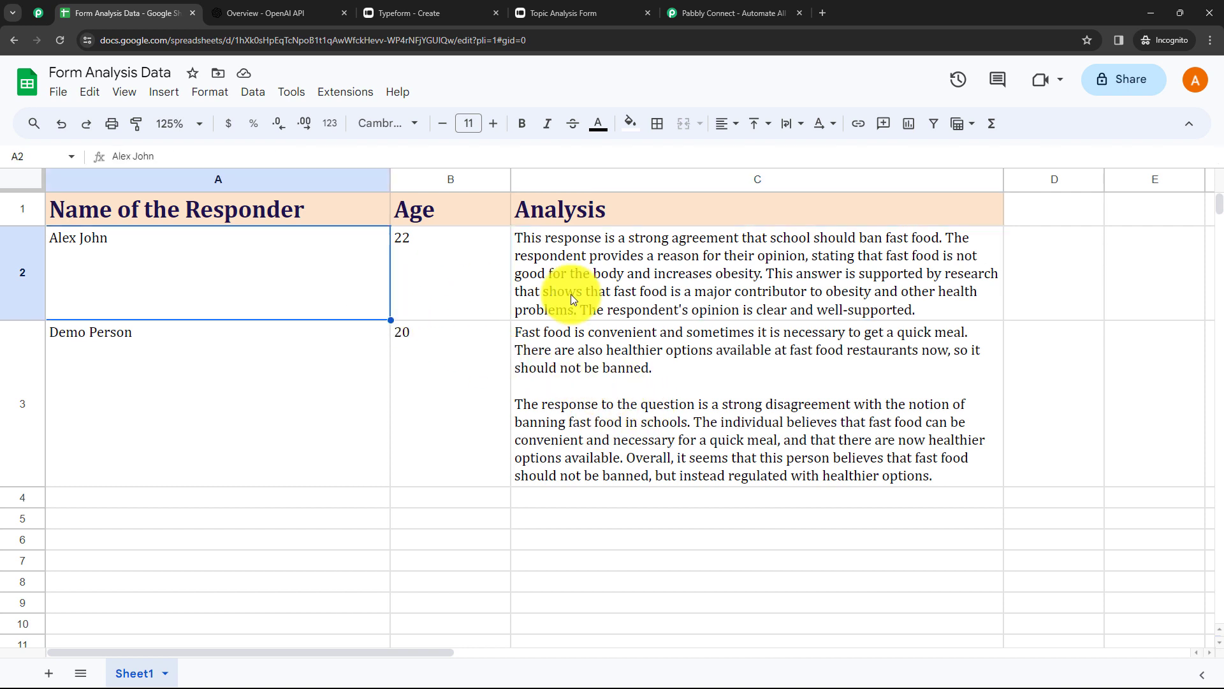
left_click(571, 293)
left_click(587, 371)
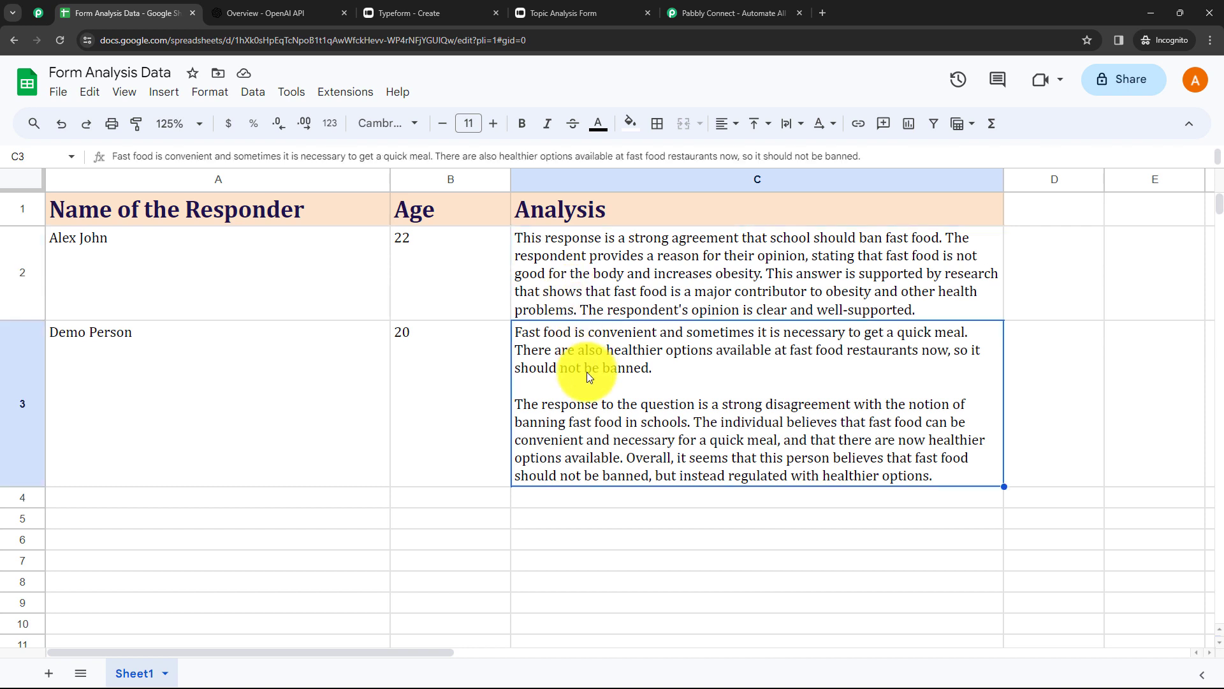
Switch to the Topic Analysis Form in Typeform and review its age, fast food multiple-choice and "Why do you think so?" questions.
left_click(428, 19)
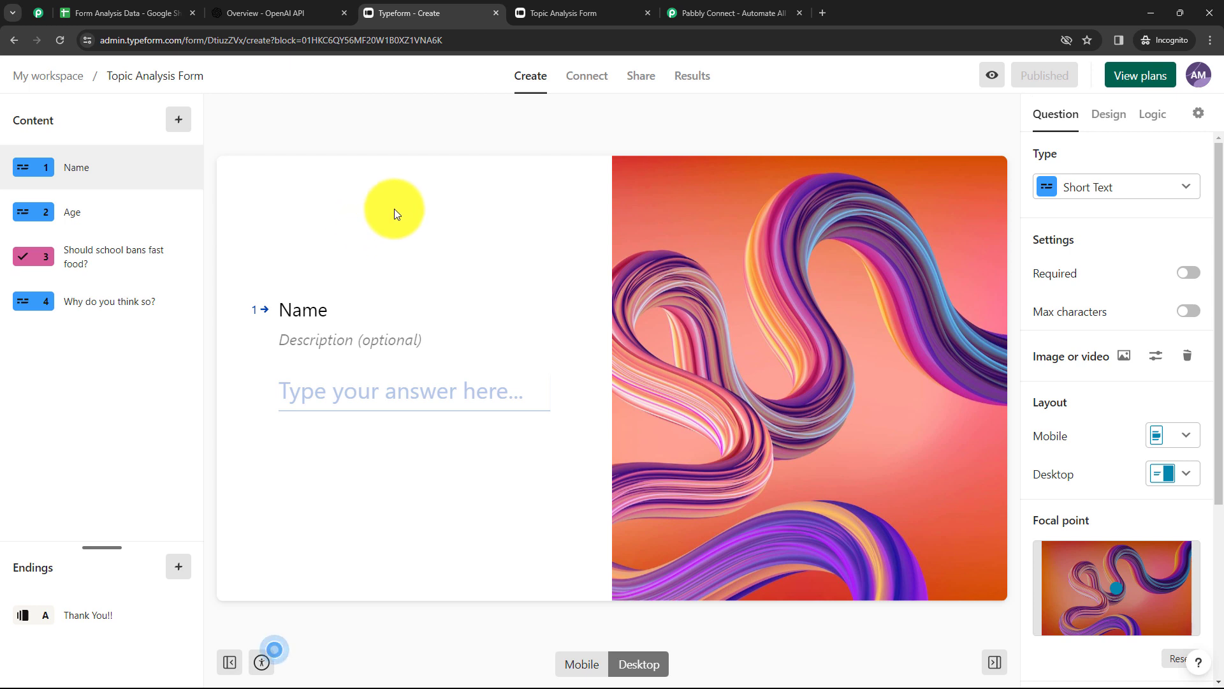
left_click(104, 218)
left_click(76, 263)
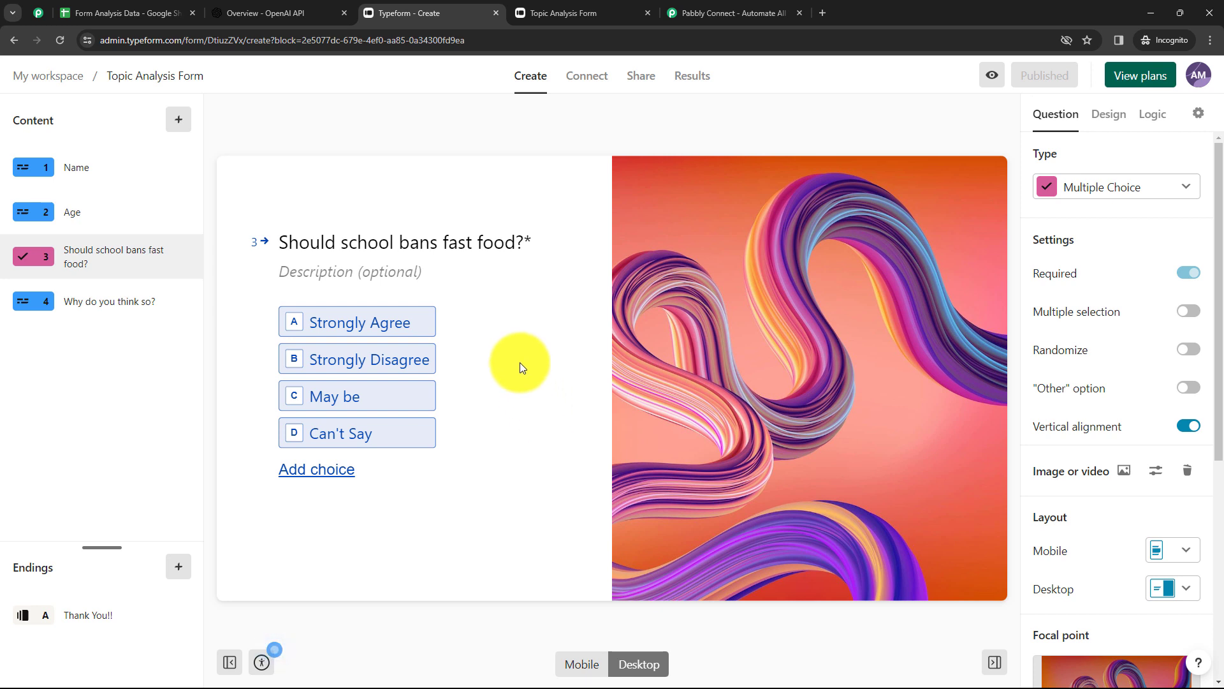
left_click(76, 213)
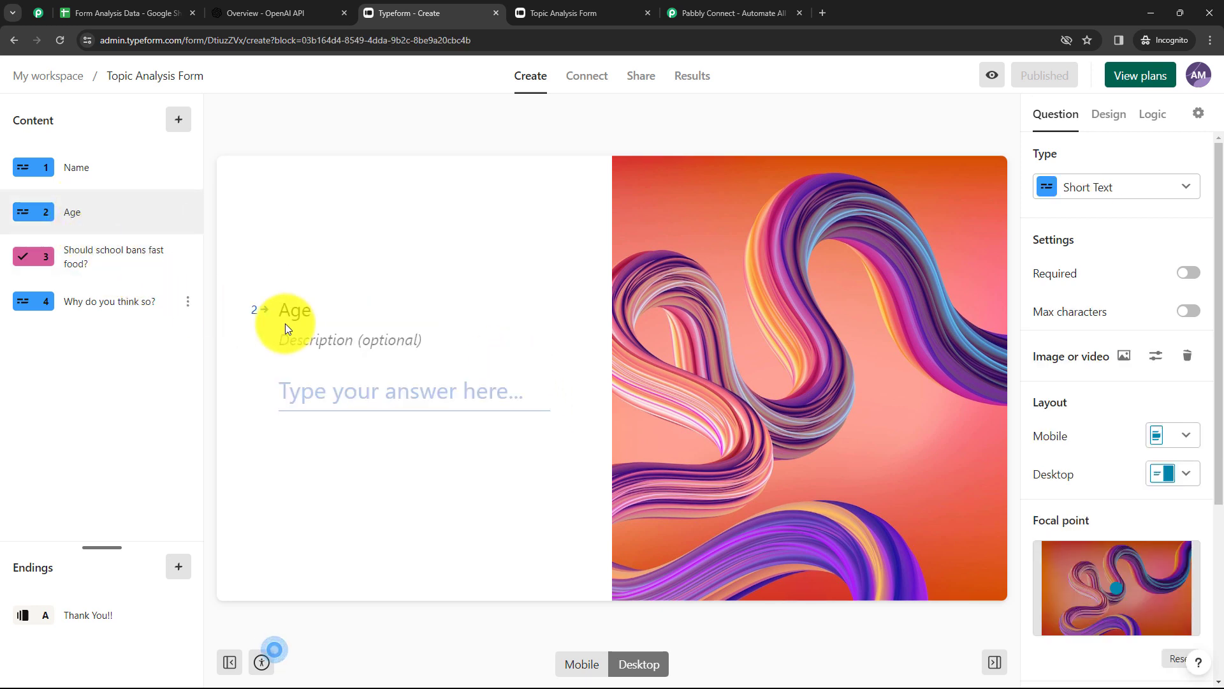
left_click(101, 260)
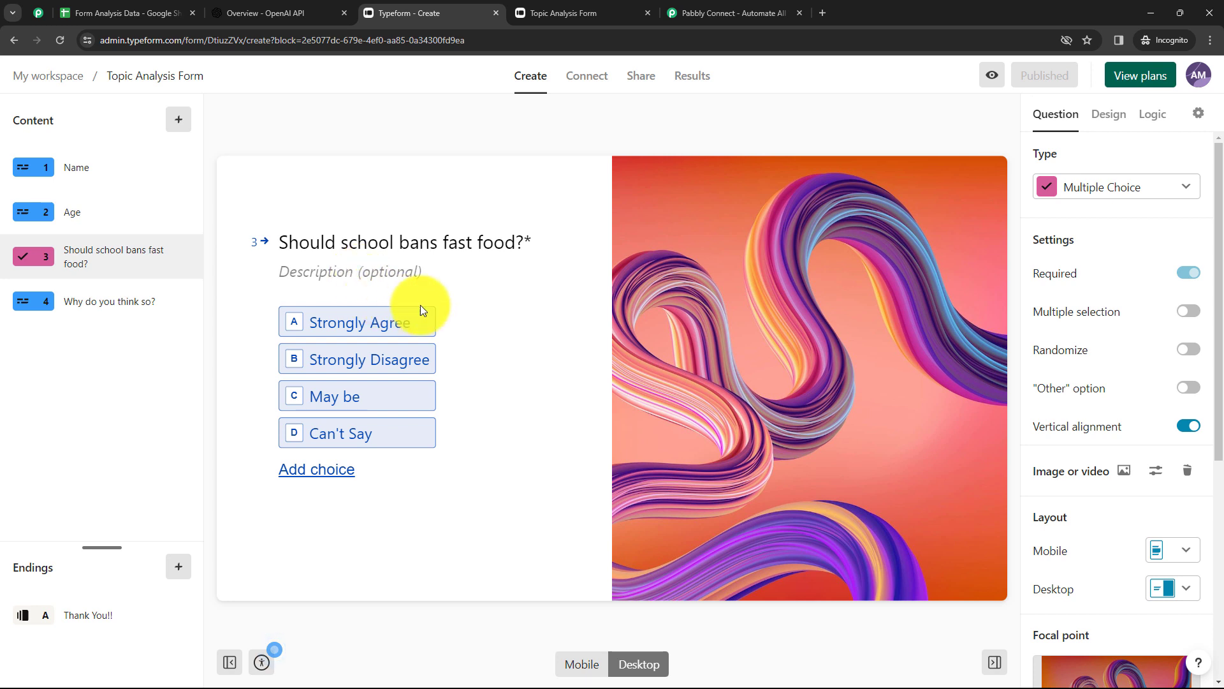
mouse_move(402, 322)
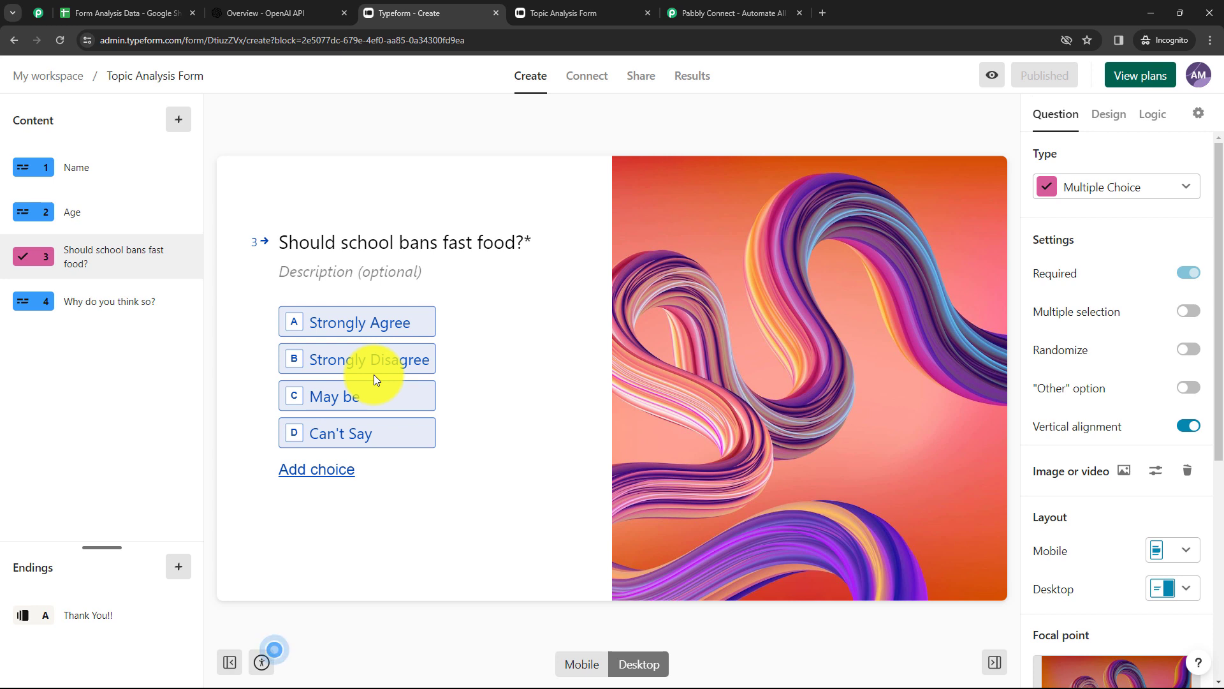
mouse_move(368, 402)
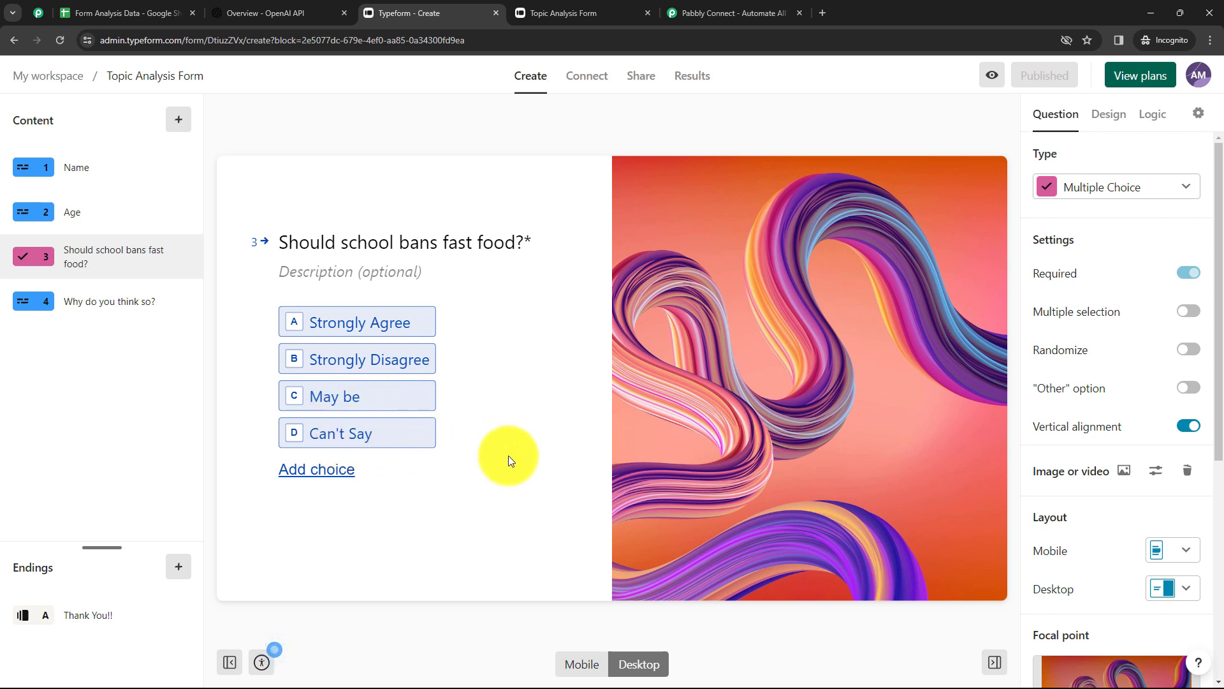
left_click(110, 302)
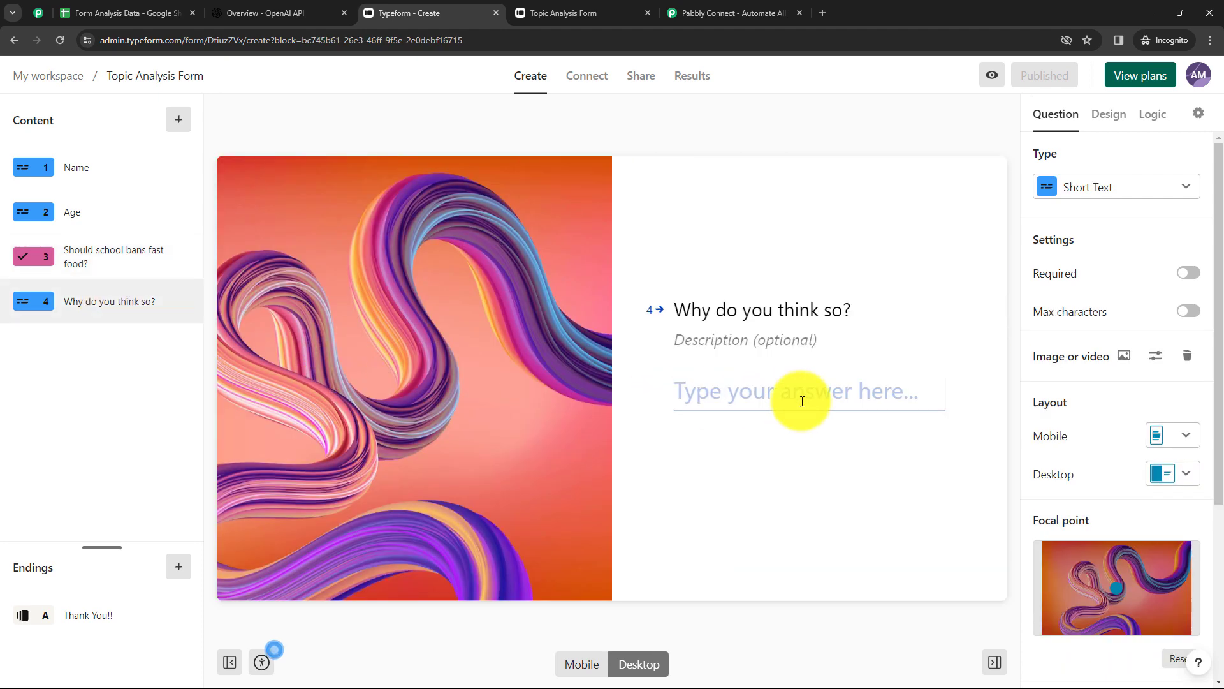
mouse_move(609, 383)
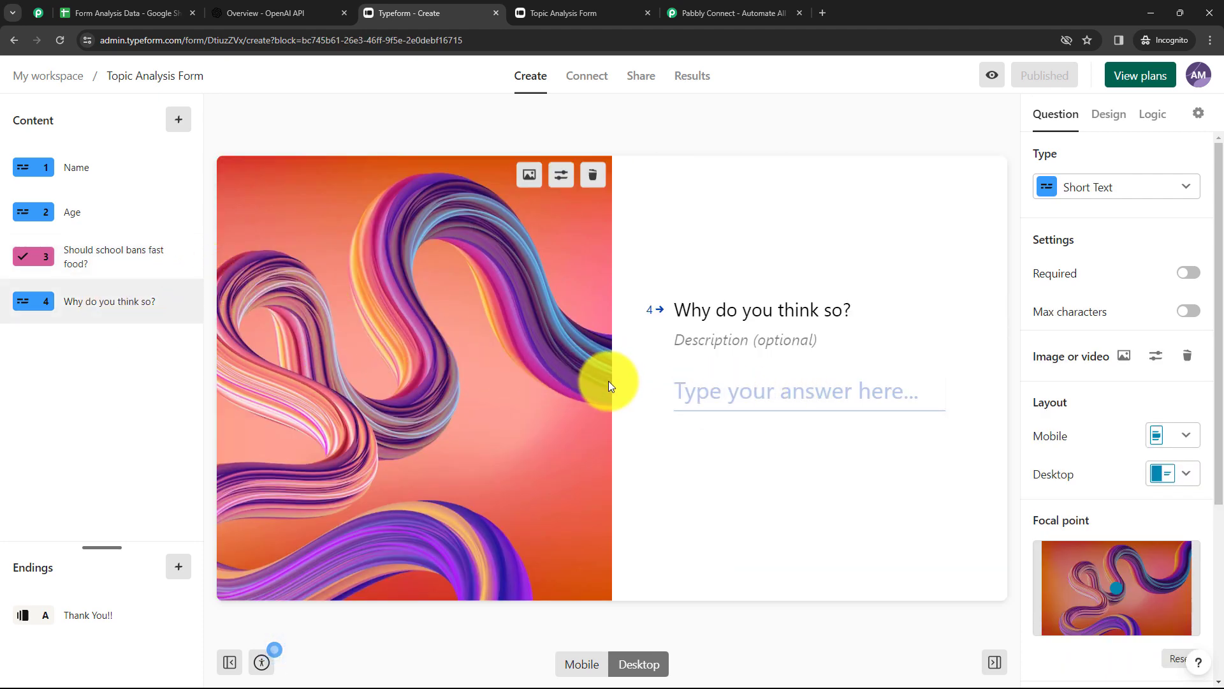
left_click(128, 260)
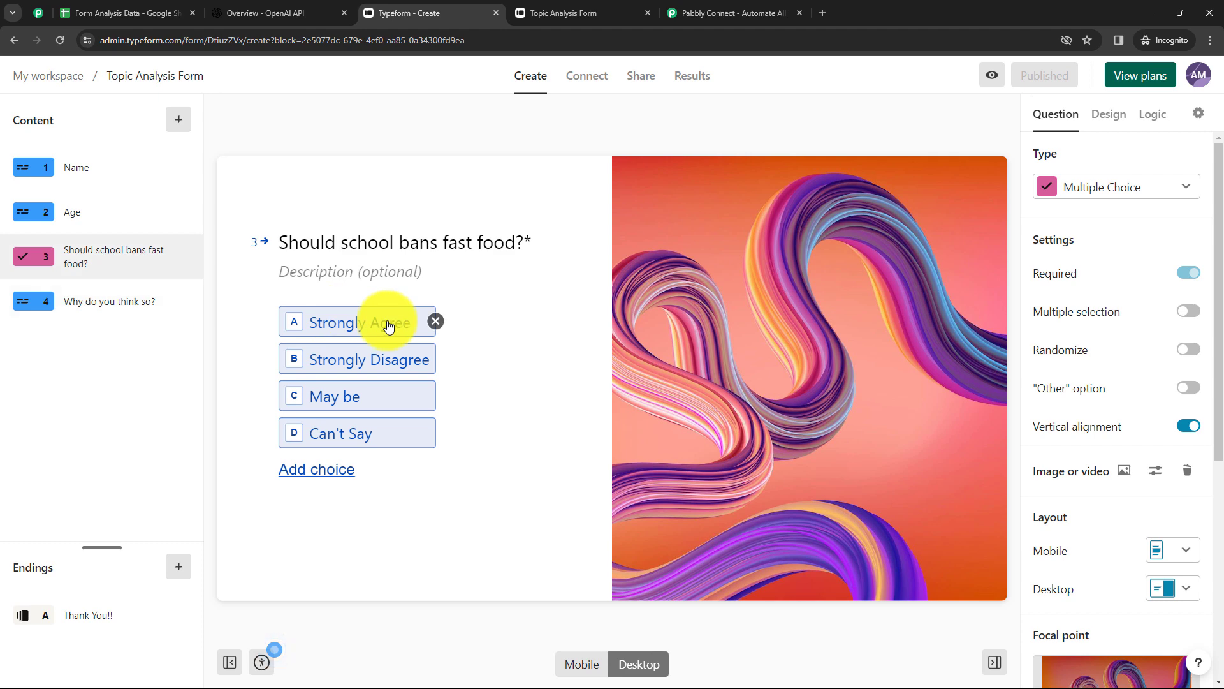
left_click(127, 302)
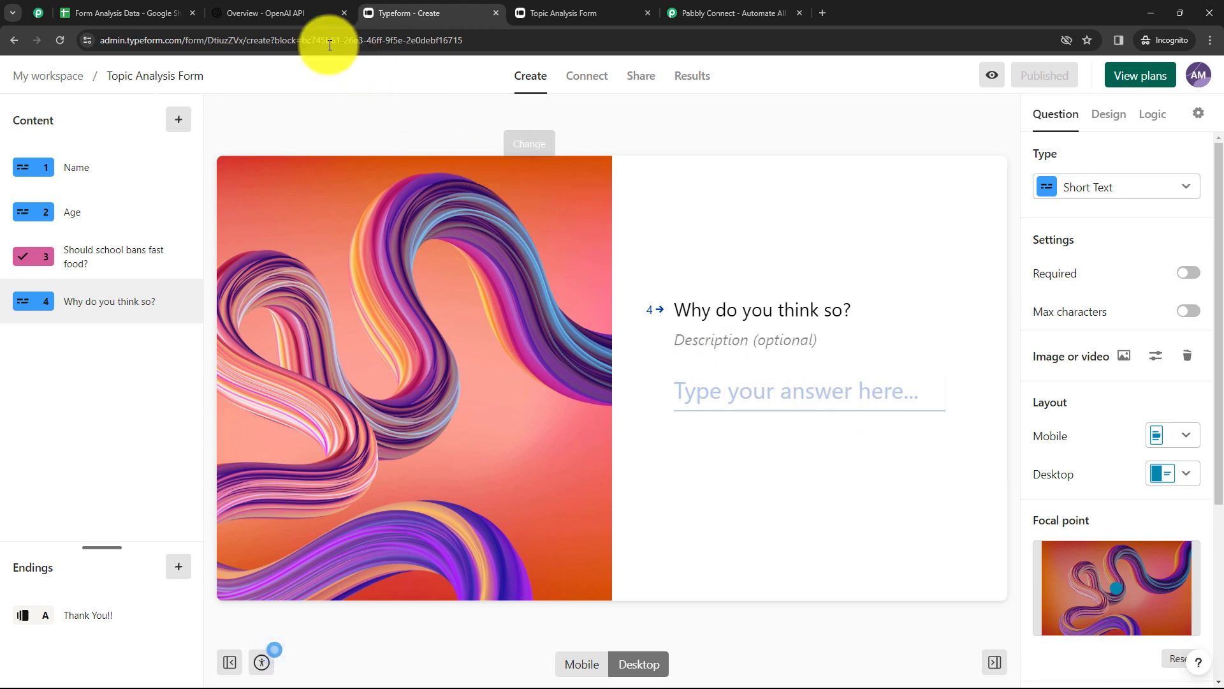
Revisit the OpenAI platform overview, then compare the form's "Why do you think so?" question with the analysis column in the spreadsheet.
left_click(300, 14)
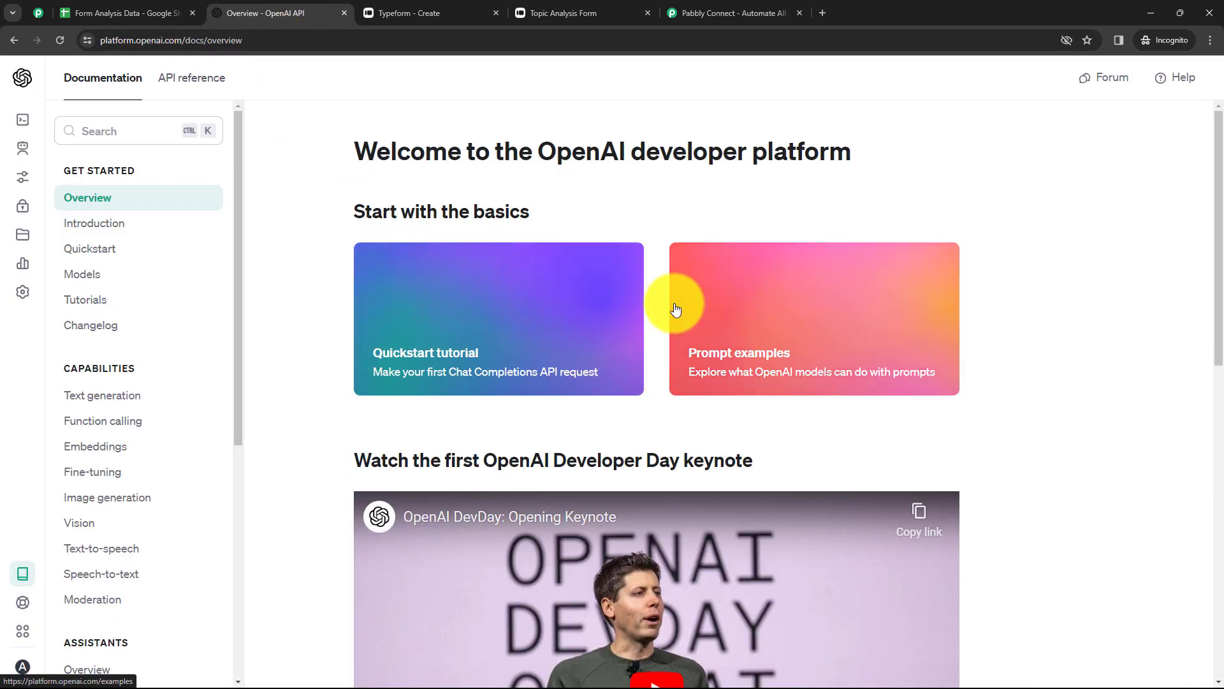
left_click(393, 15)
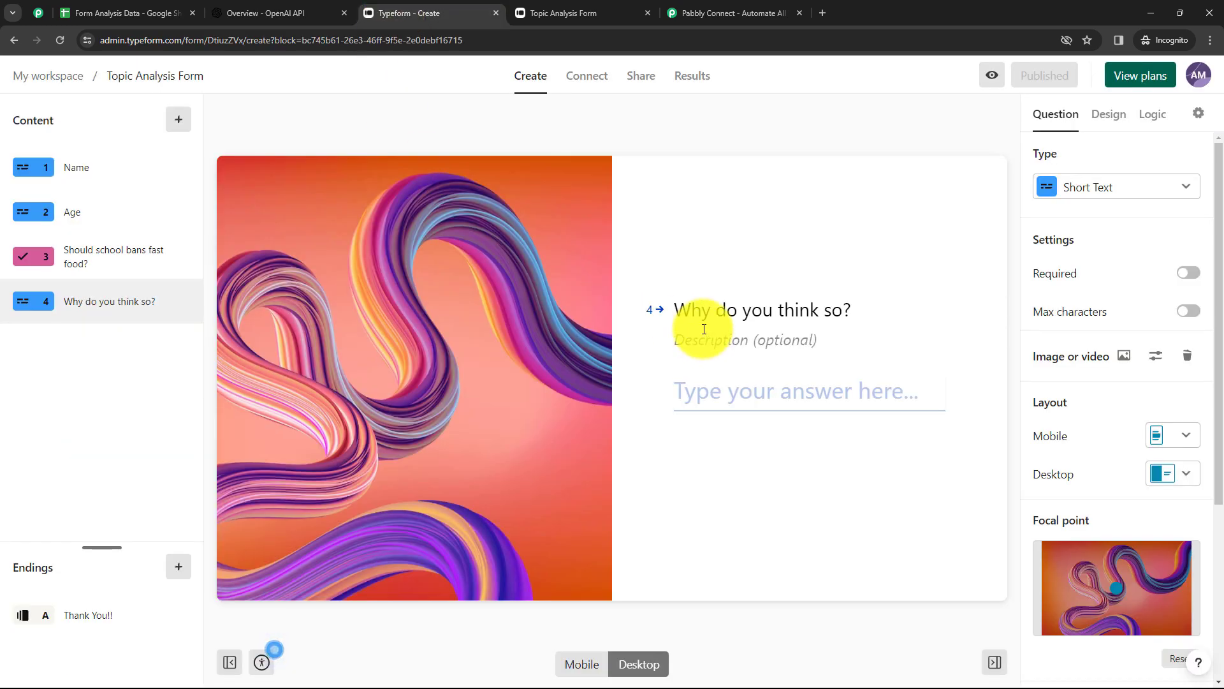
left_click(143, 20)
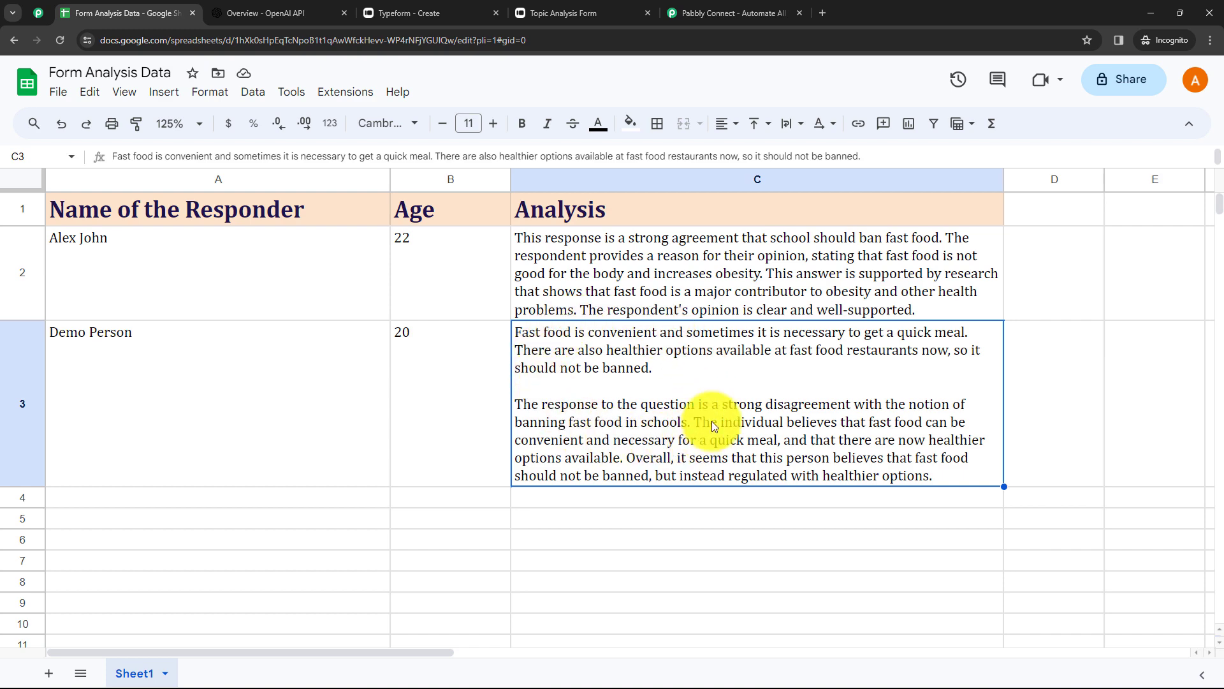
left_click(436, 14)
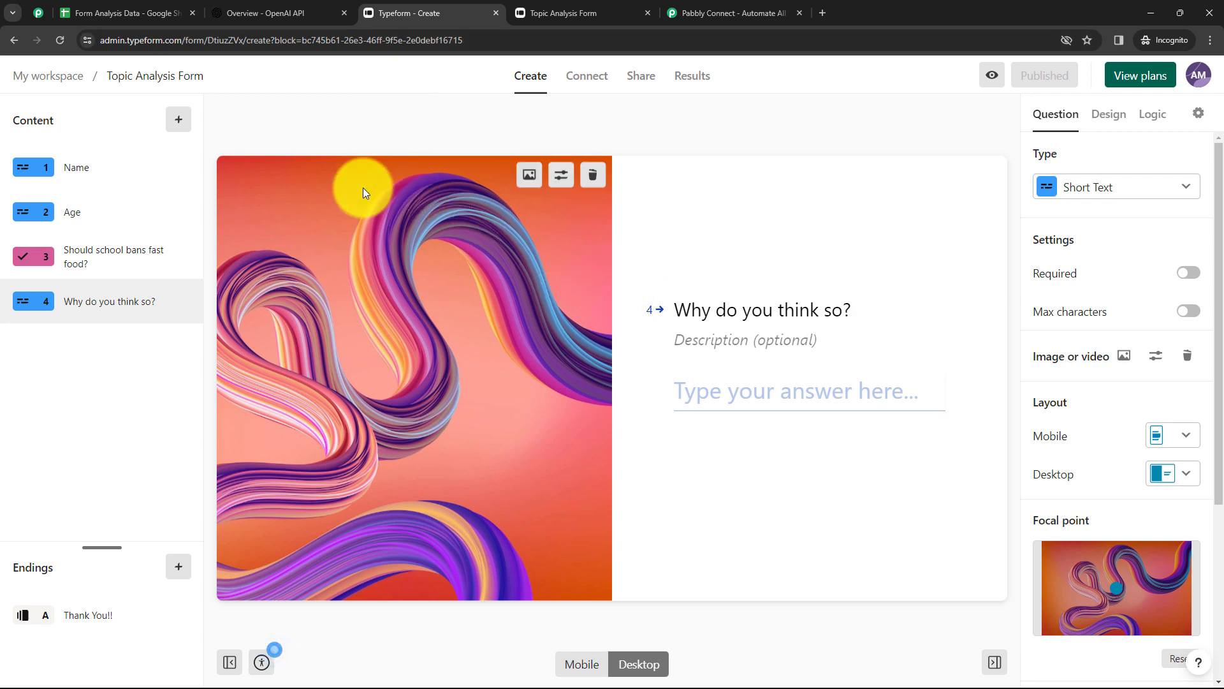
left_click(153, 16)
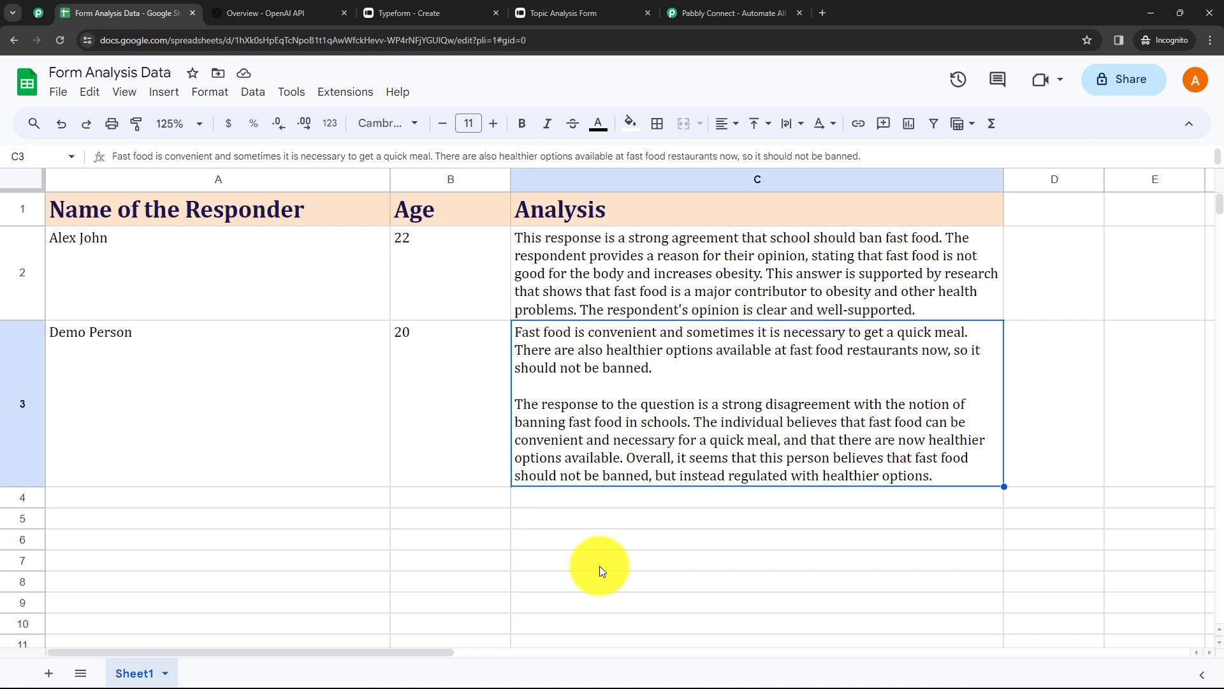
Switch to the Pabbly Connect website, sign in, and access the Pabbly Connect dashboard.
left_click(699, 9)
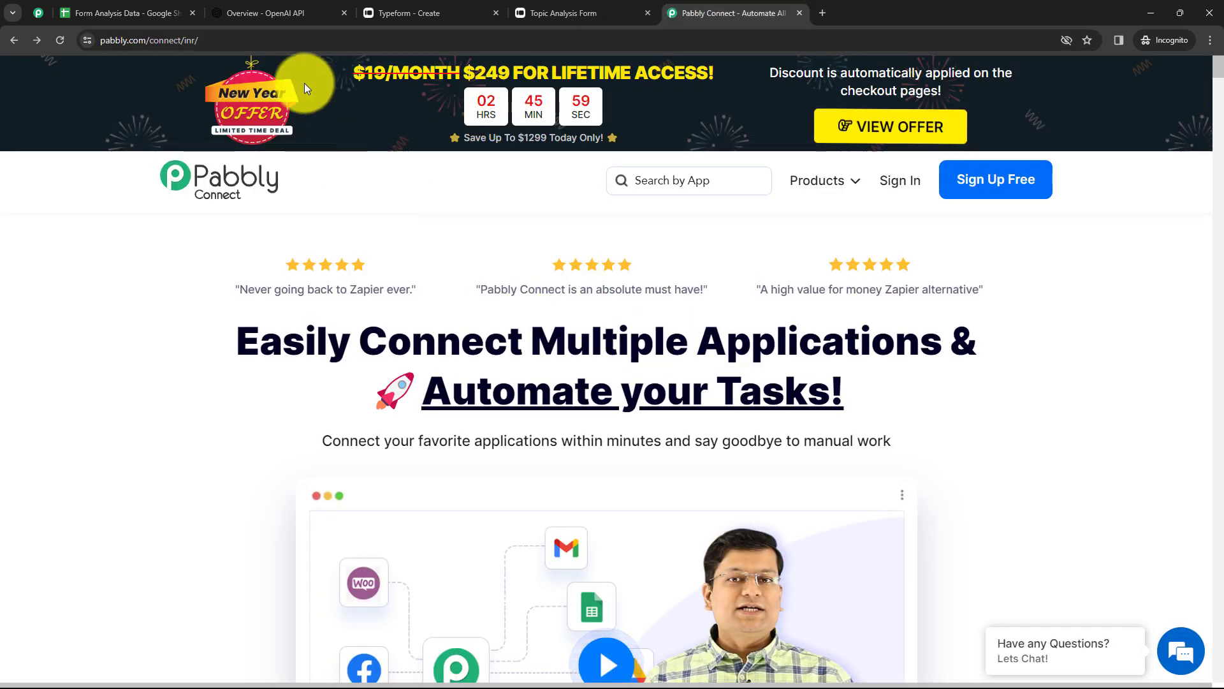
left_click(234, 40)
left_click_drag(234, 39, 92, 42)
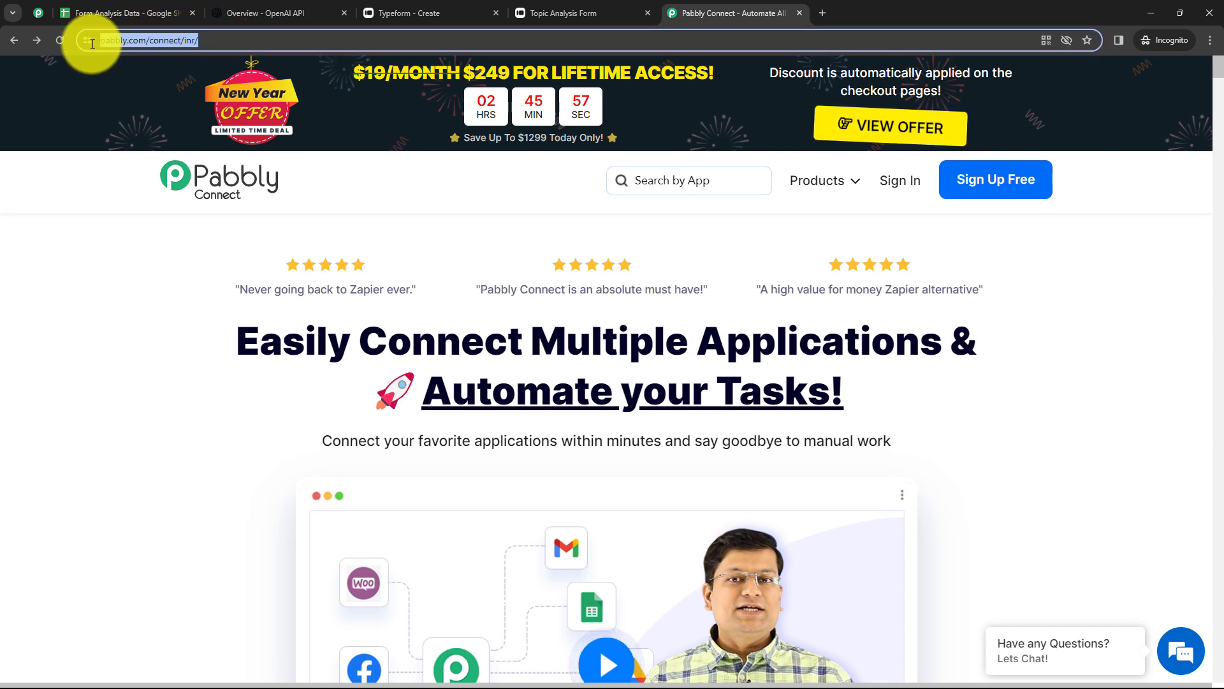
left_click(553, 247)
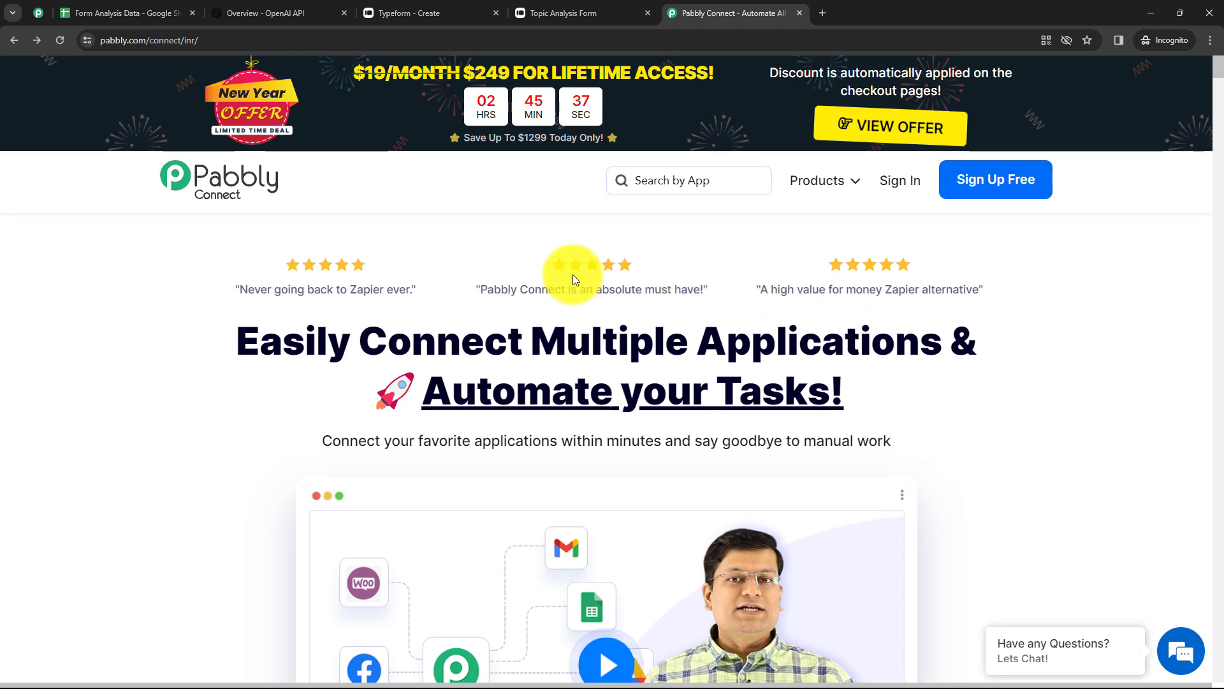
left_click(899, 182)
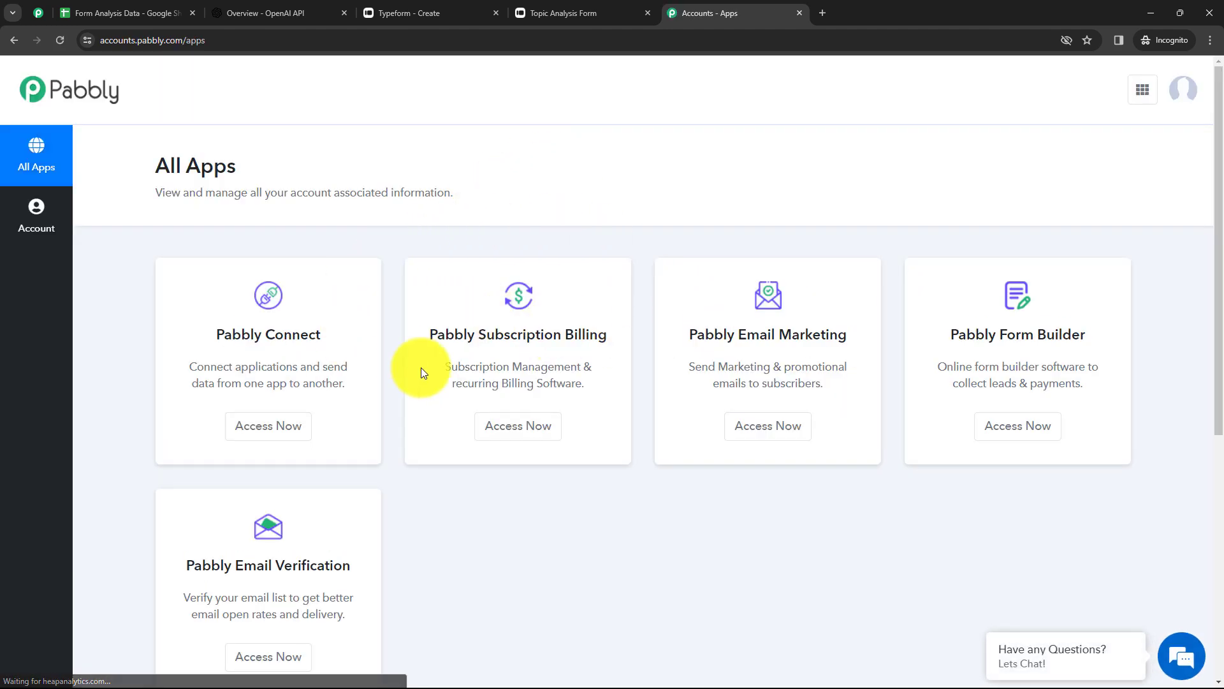
left_click(281, 428)
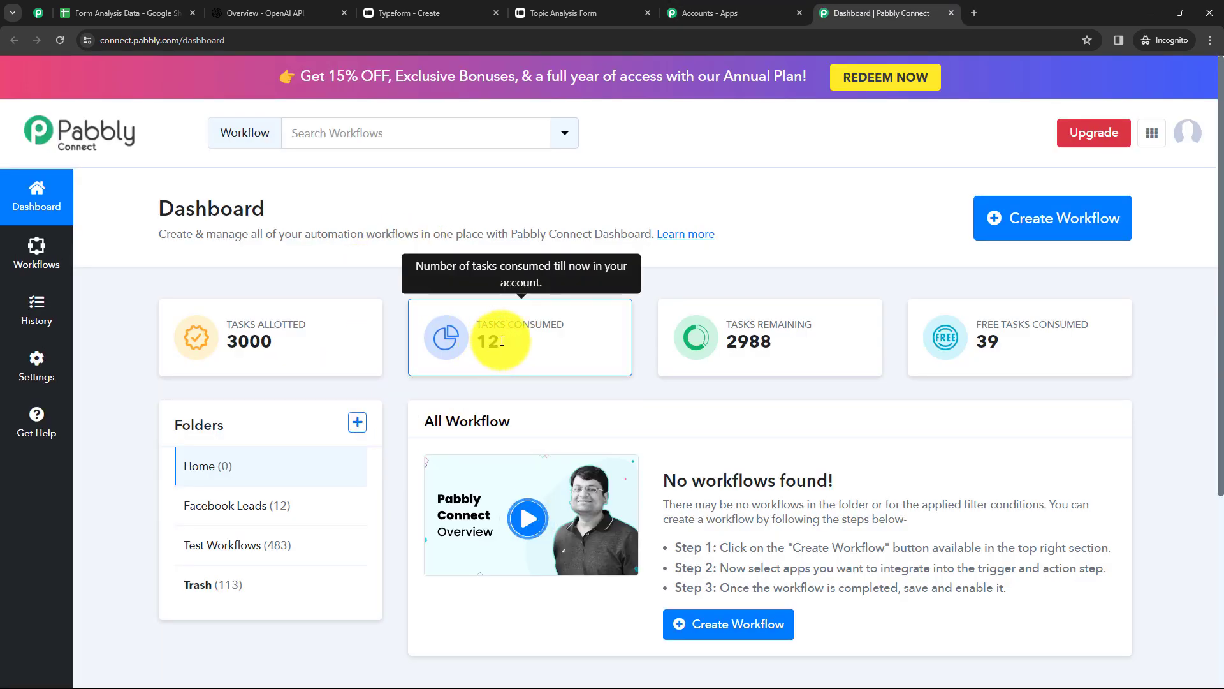
left_click(1037, 239)
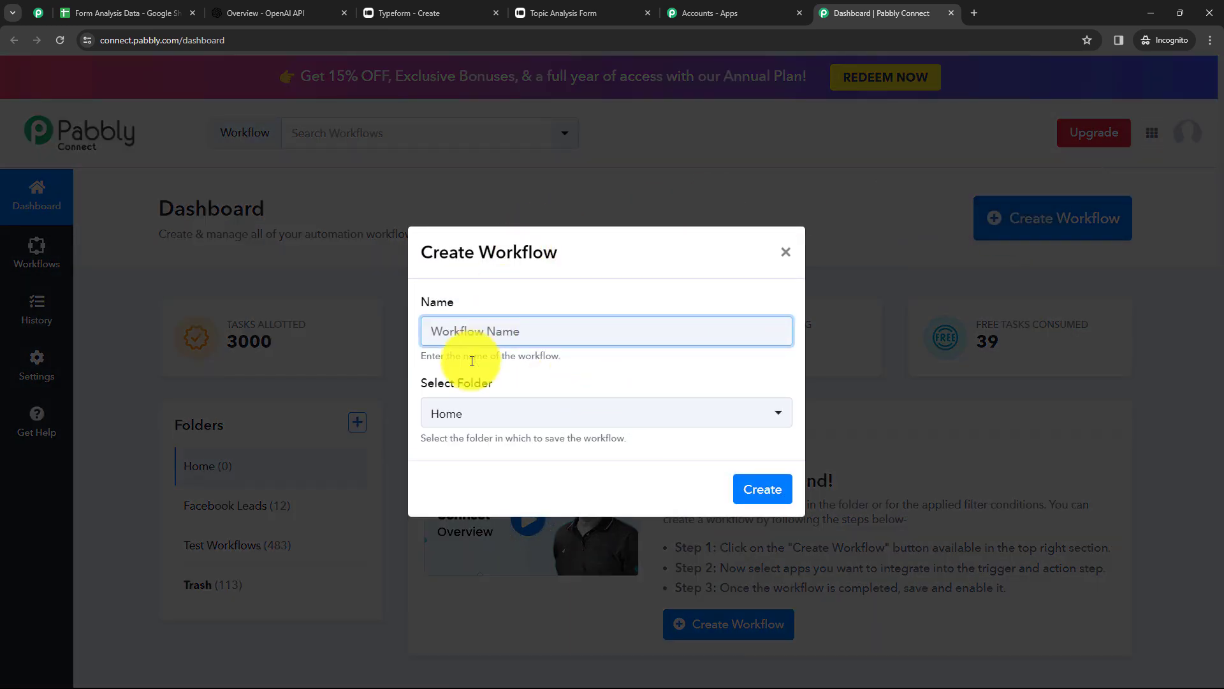
left_click_drag(436, 355, 572, 362)
left_click(578, 361)
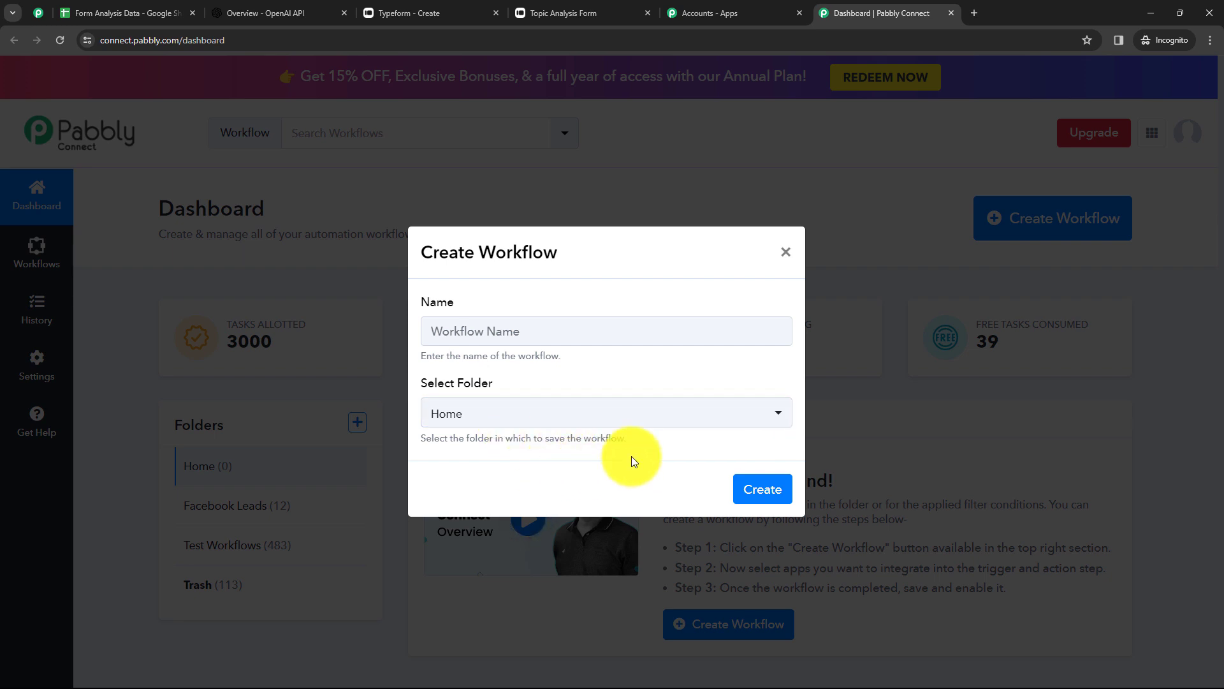
left_click(788, 255)
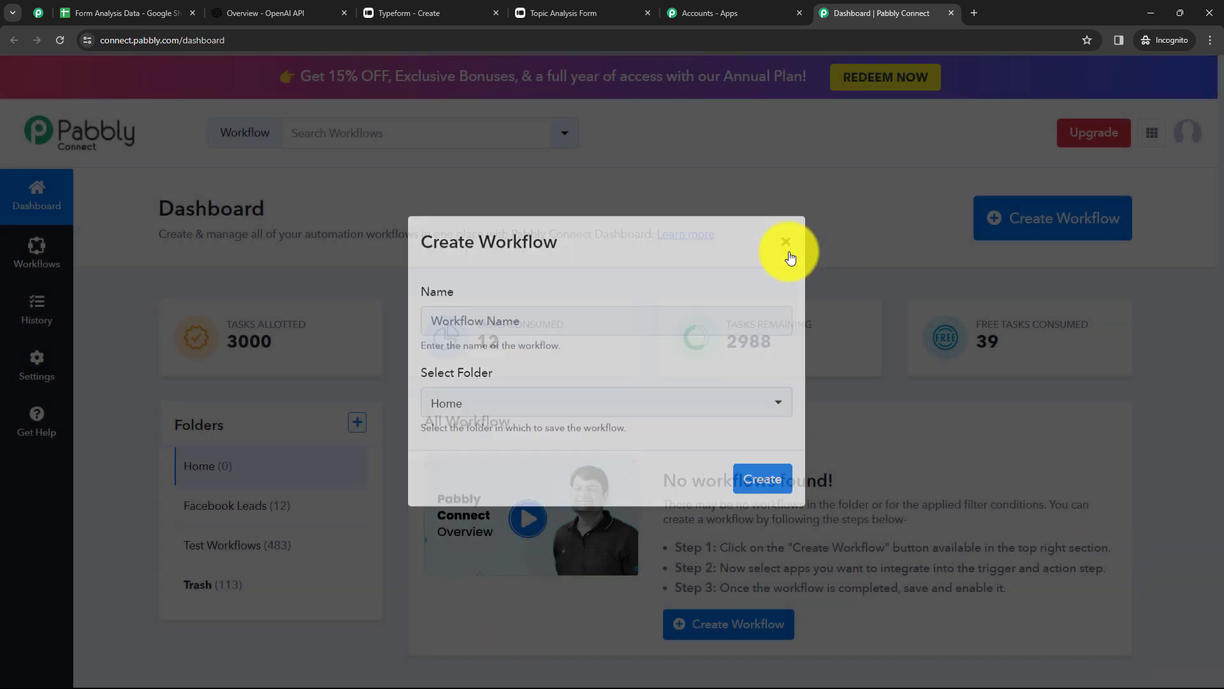
left_click(357, 421)
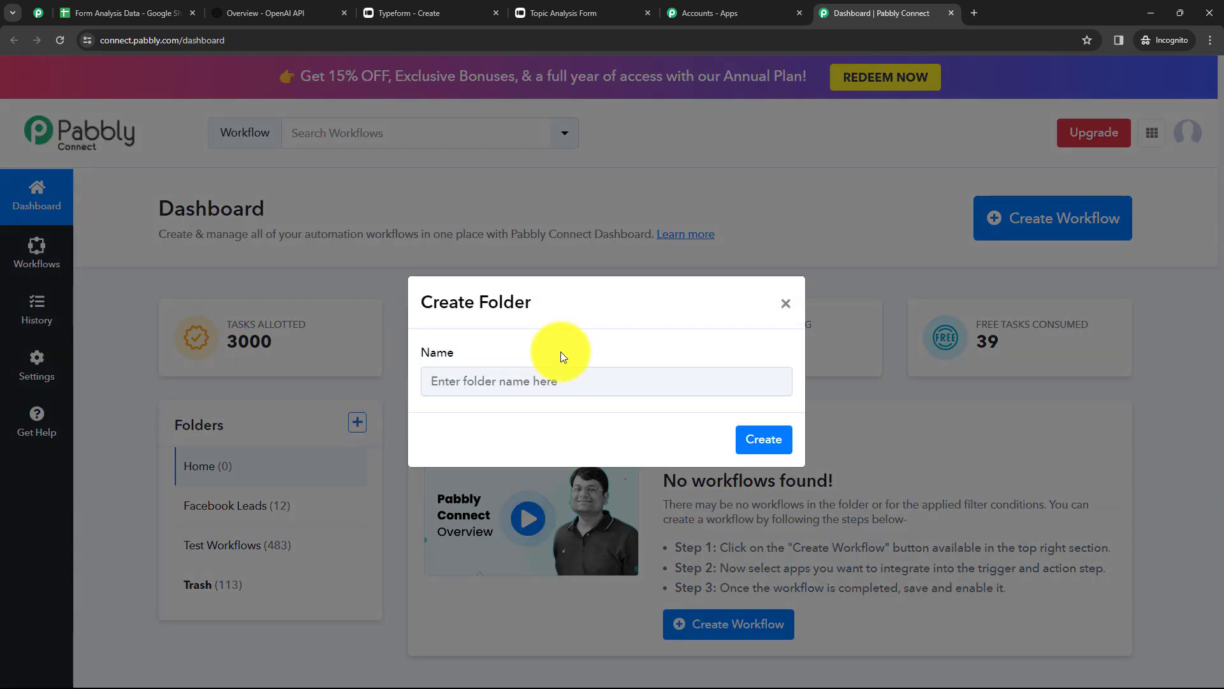
left_click(785, 304)
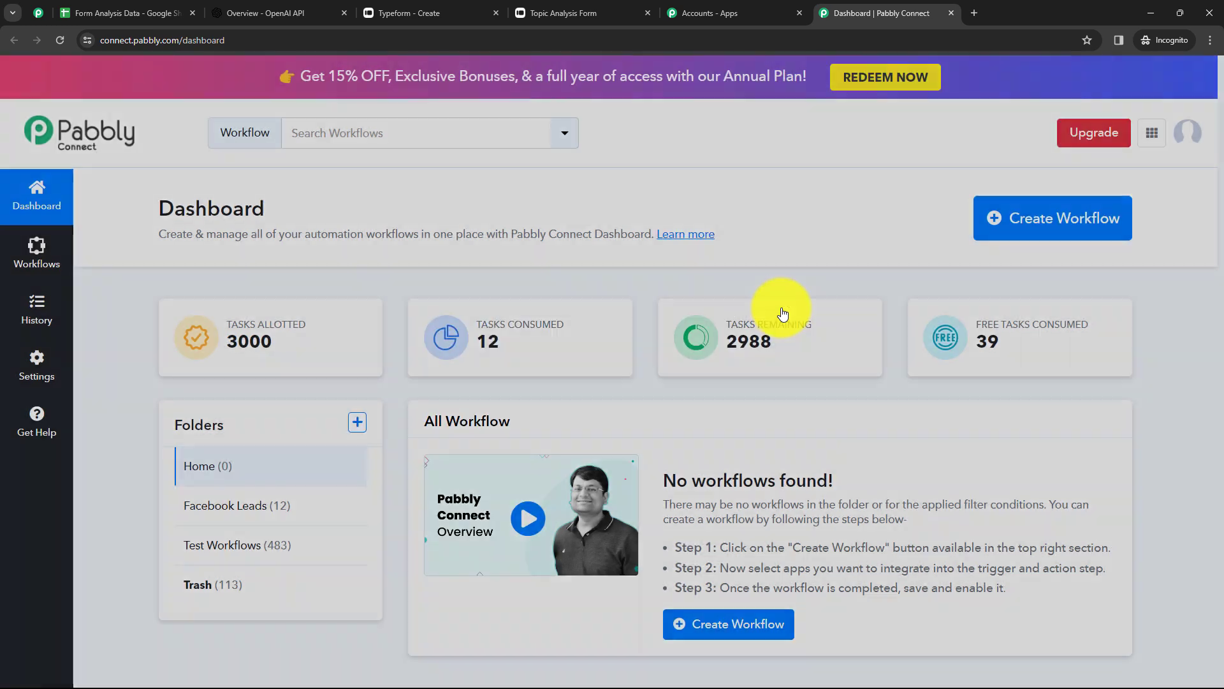
Create a workflow named "Analyze Form Responses with OpenAI and Send to Google Sheets" in the Test Workflows folder.
left_click(1004, 234)
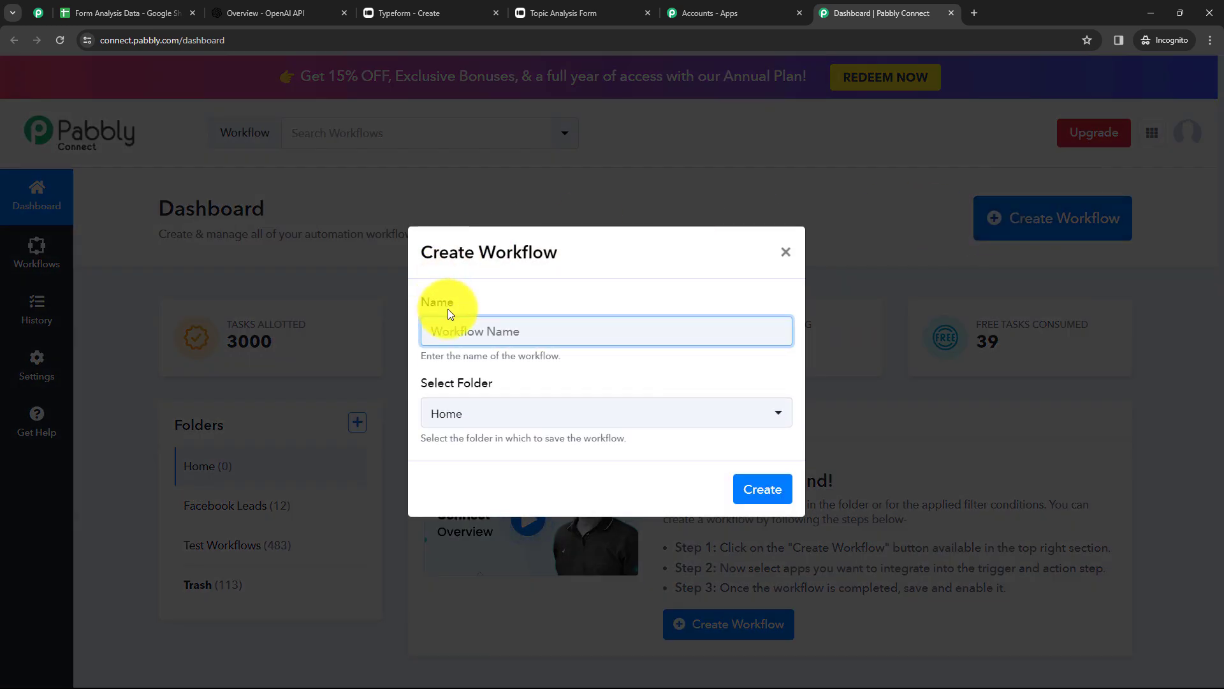
type("Analyze Form Responses with OpenAI and Send to Google Sheets")
left_click_drag(453, 330, 705, 363)
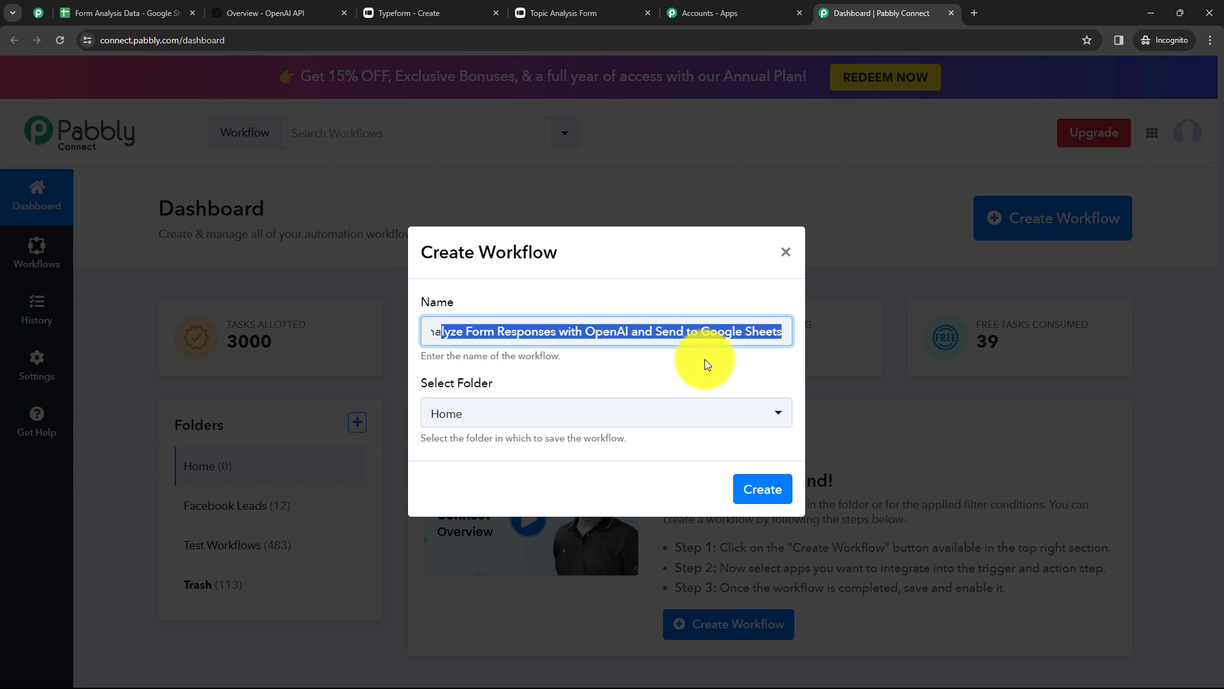
left_click(705, 363)
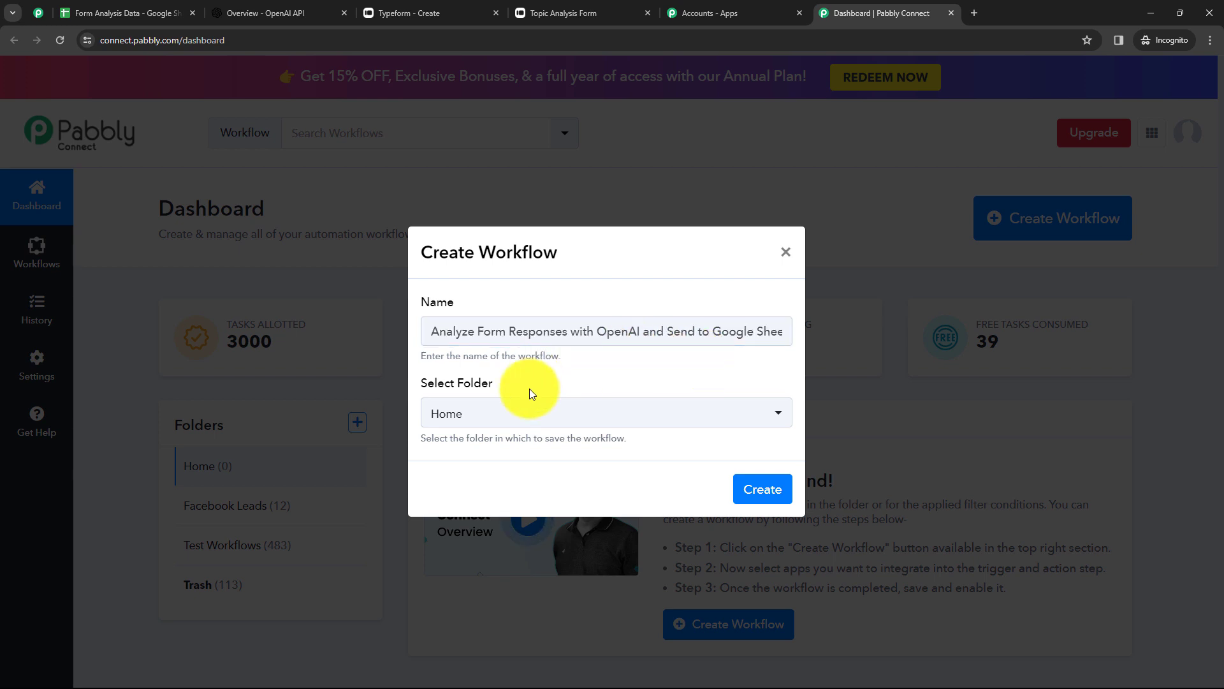
left_click(489, 415)
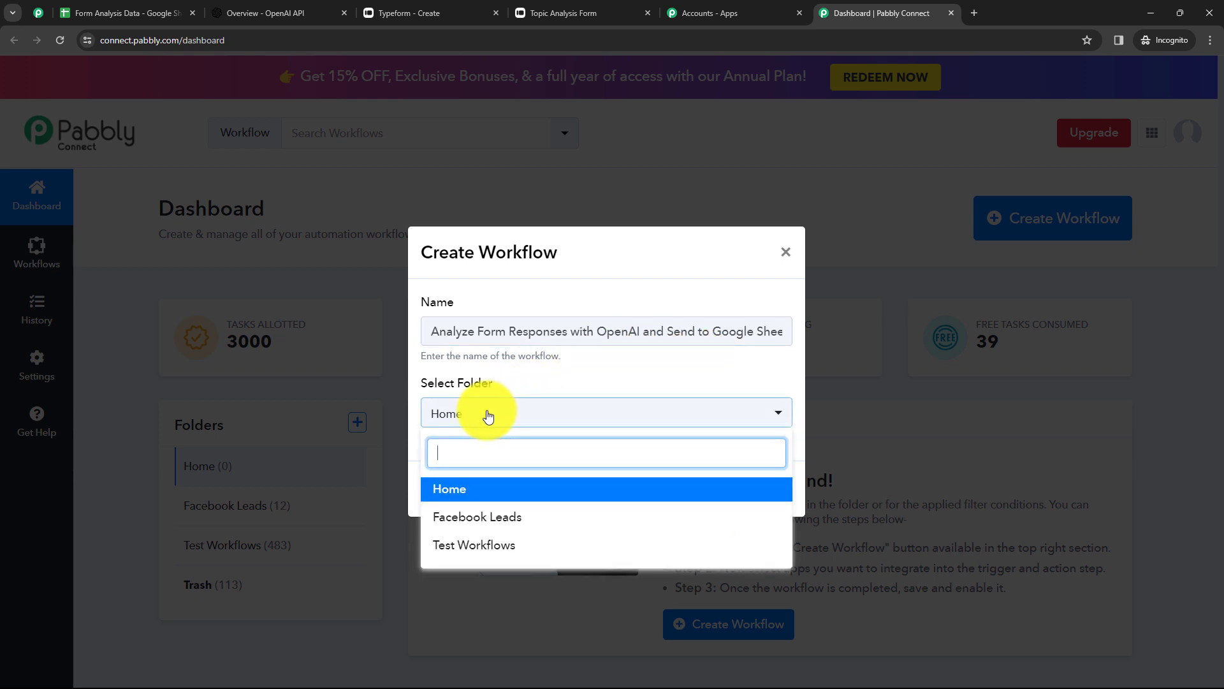
left_click(502, 550)
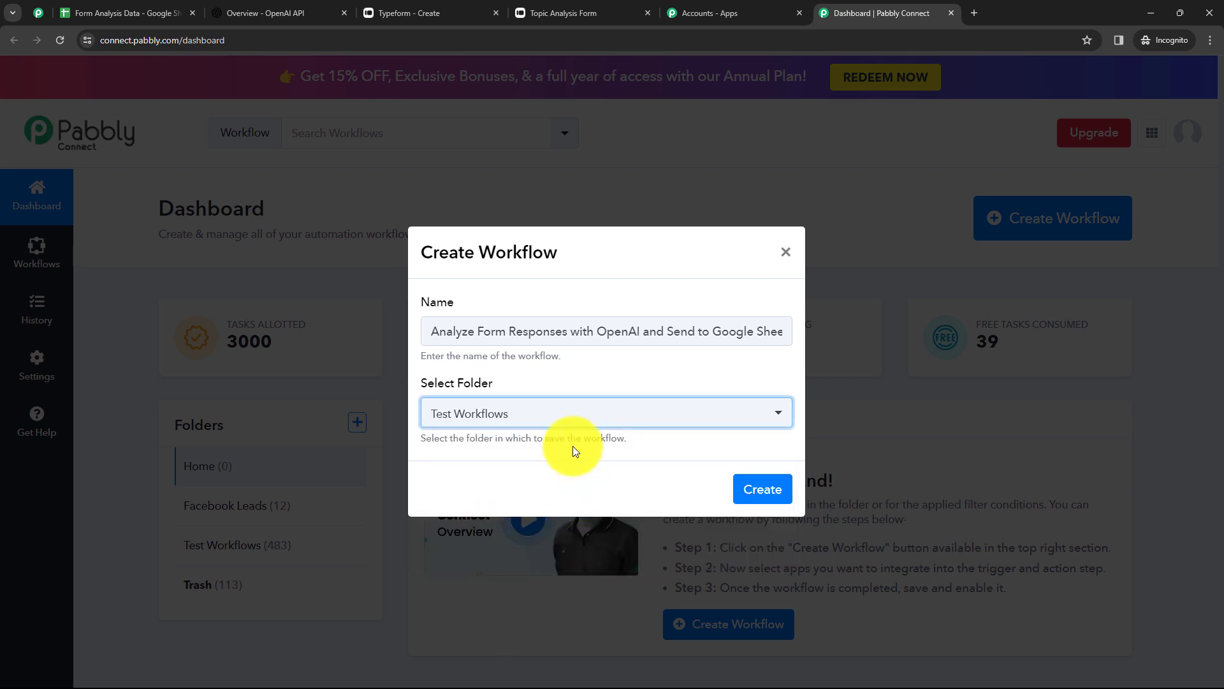
left_click(749, 491)
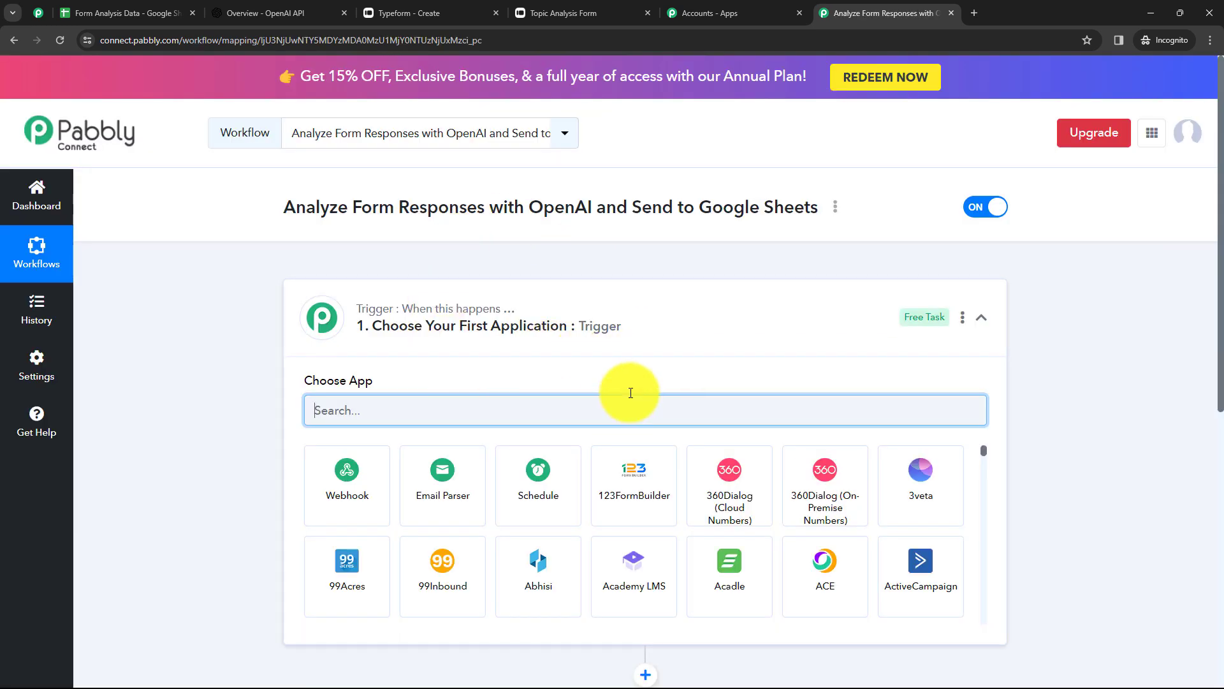
Examine the new workflow's trigger and action sections and the app choices in the action section.
left_click(657, 319)
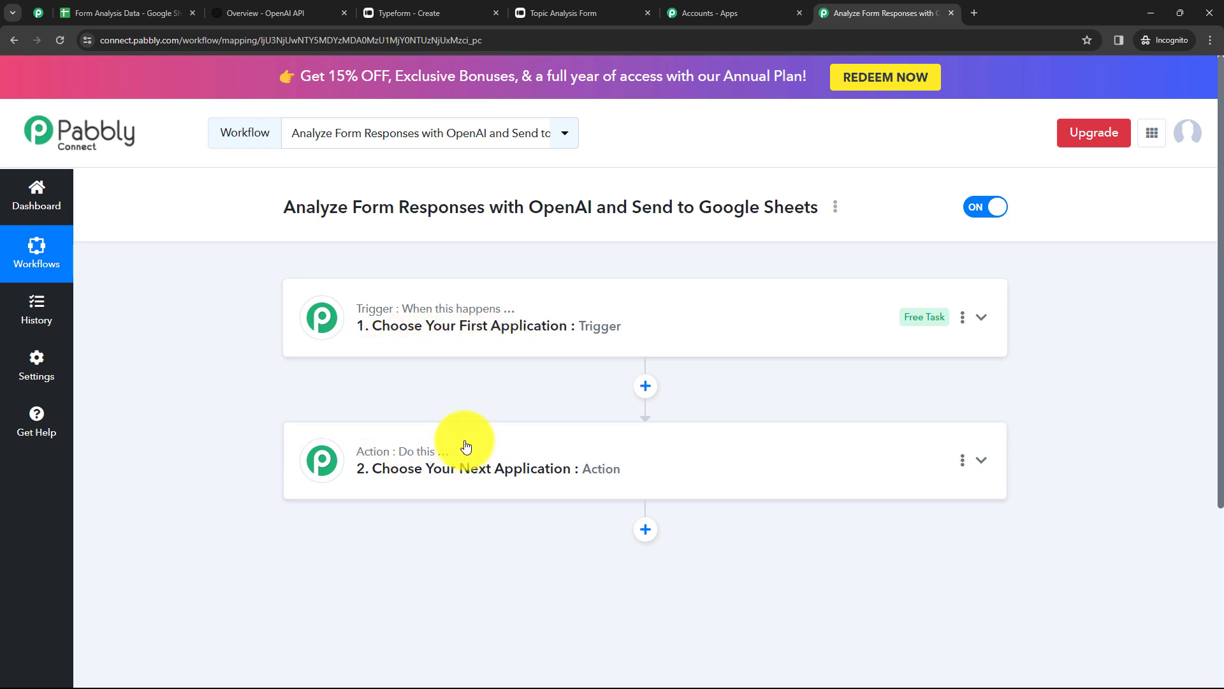
left_click(439, 347)
left_click(346, 341)
left_click(415, 495)
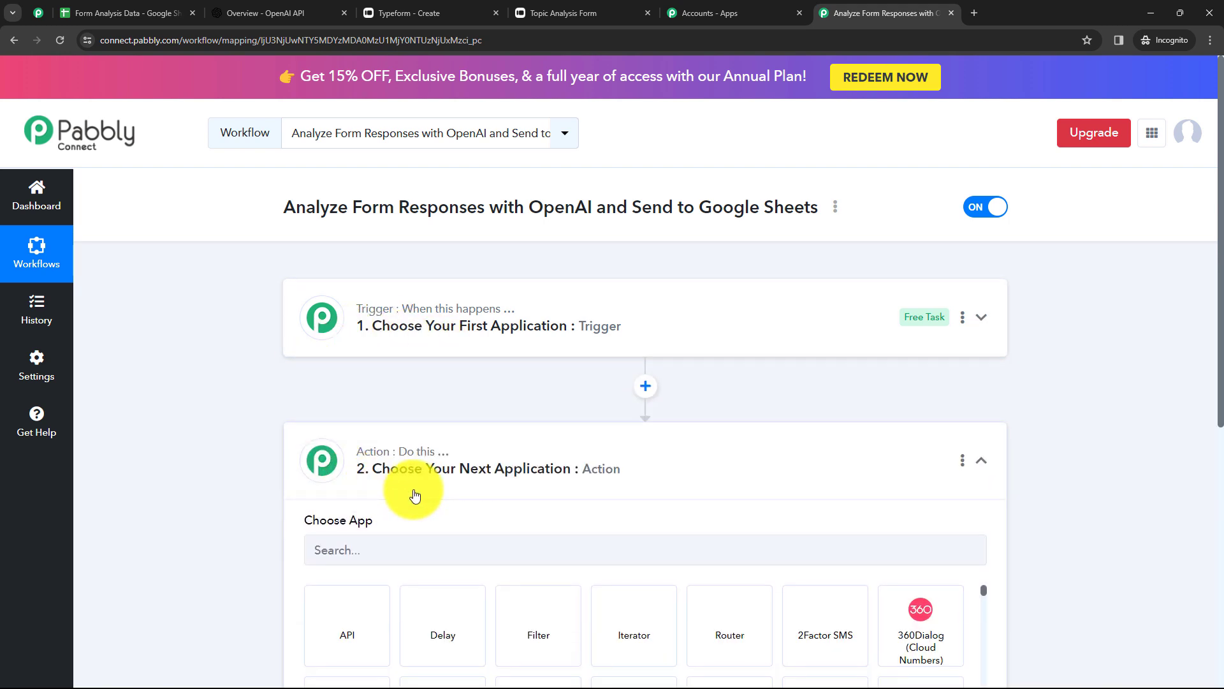
scroll(416, 494, "down", 3)
left_click(440, 261)
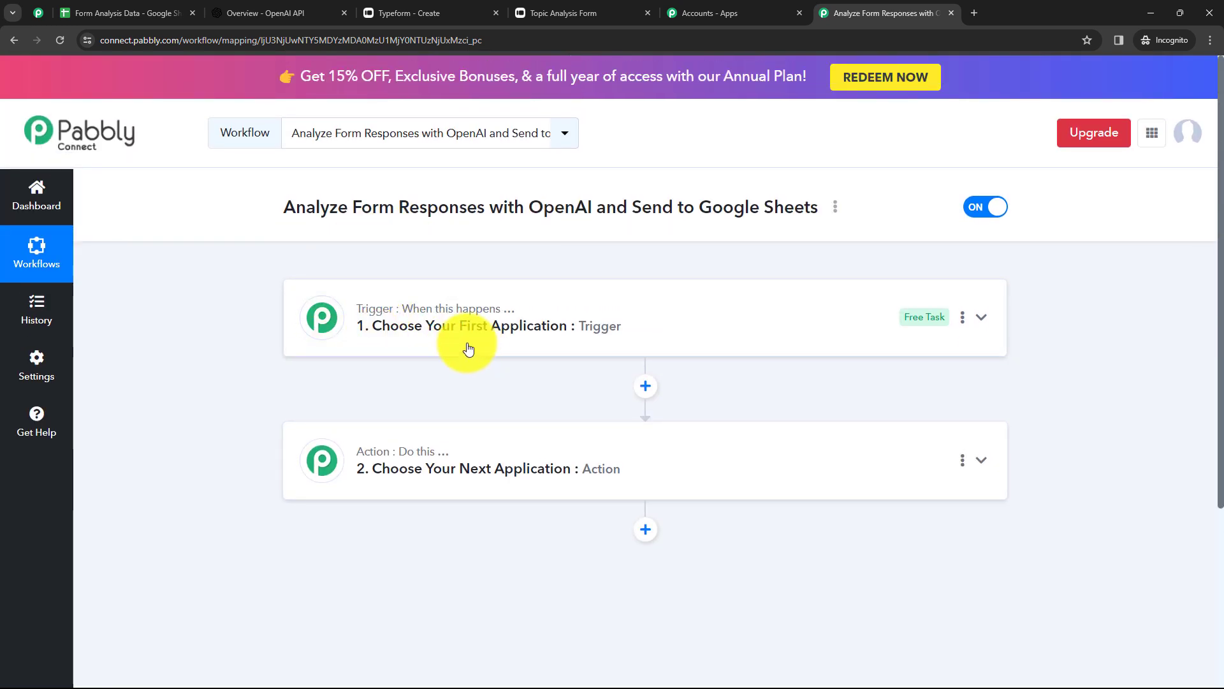
Choose Typeform as the trigger application and New Entry as its trigger event.
left_click(469, 349)
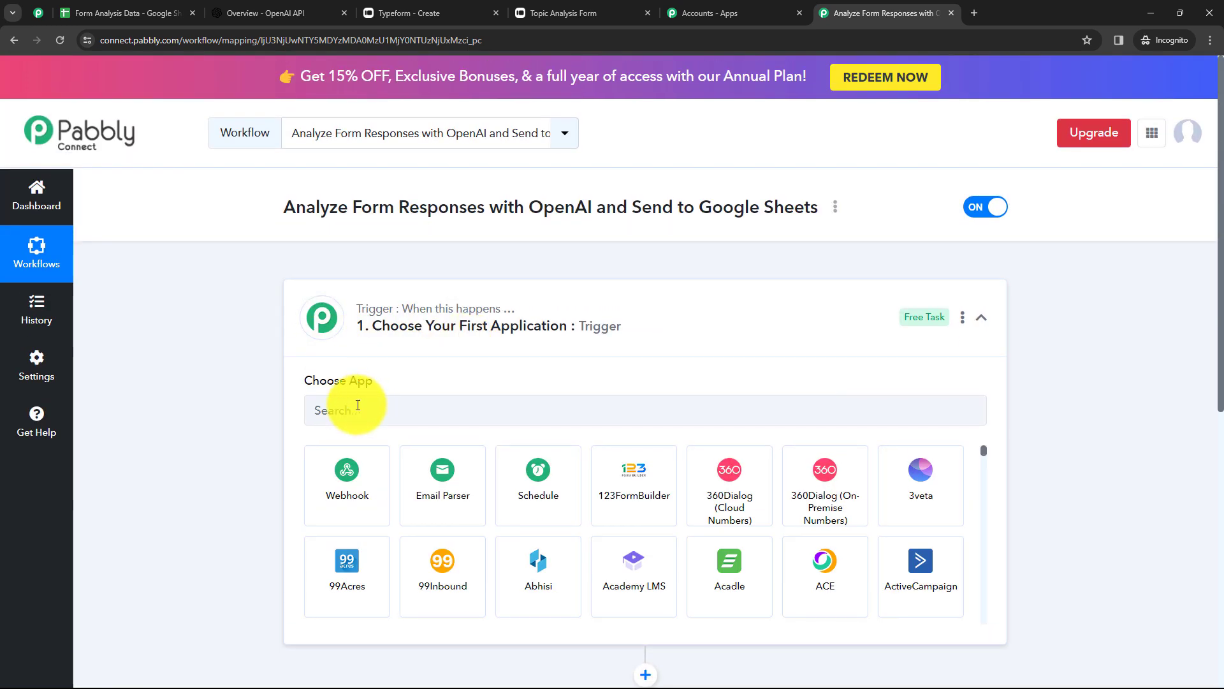
left_click(354, 410)
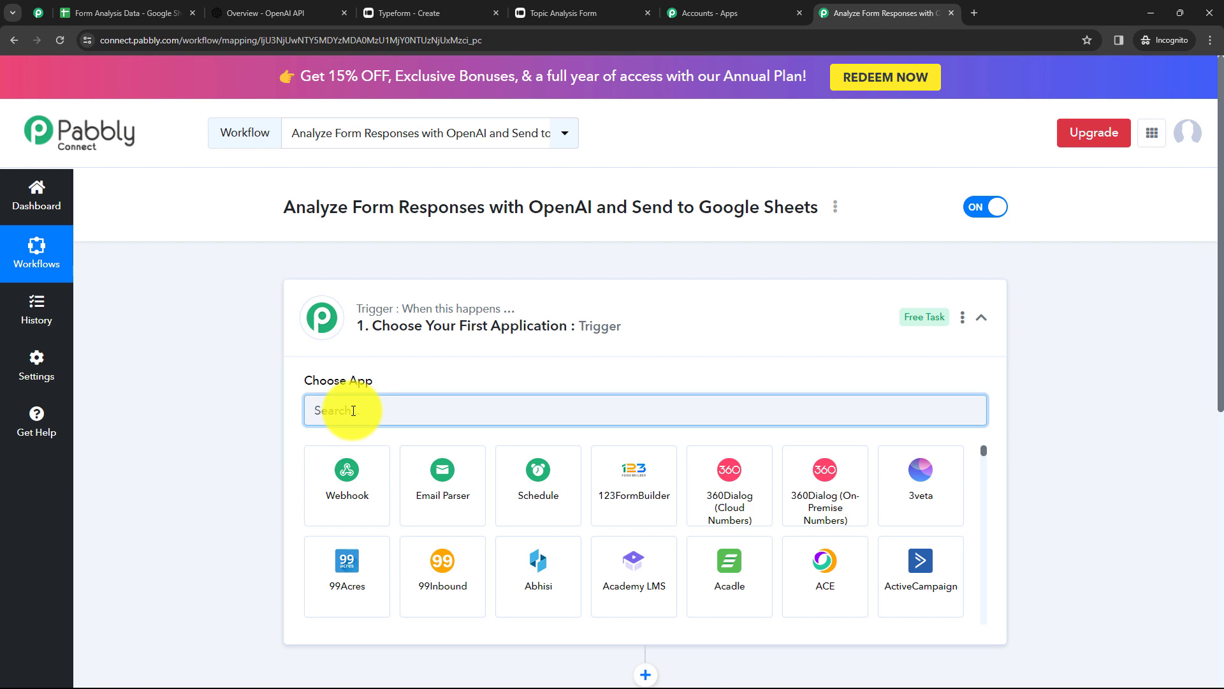
type("Ty")
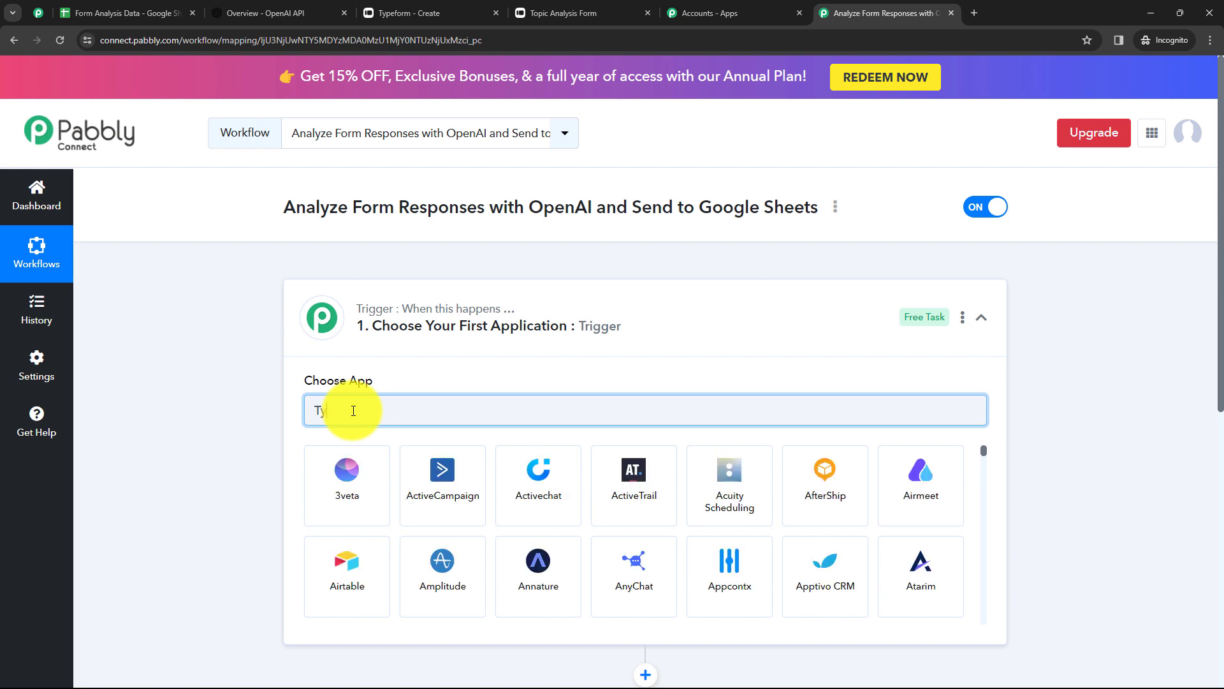
type("pe")
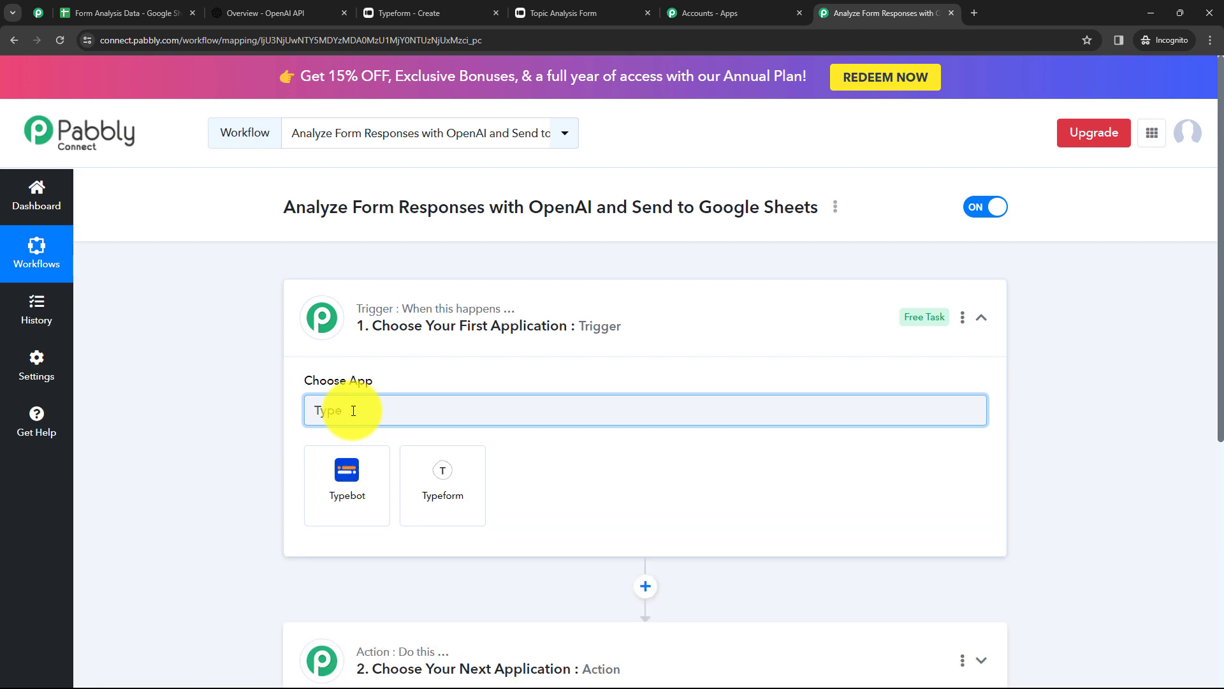
type("form")
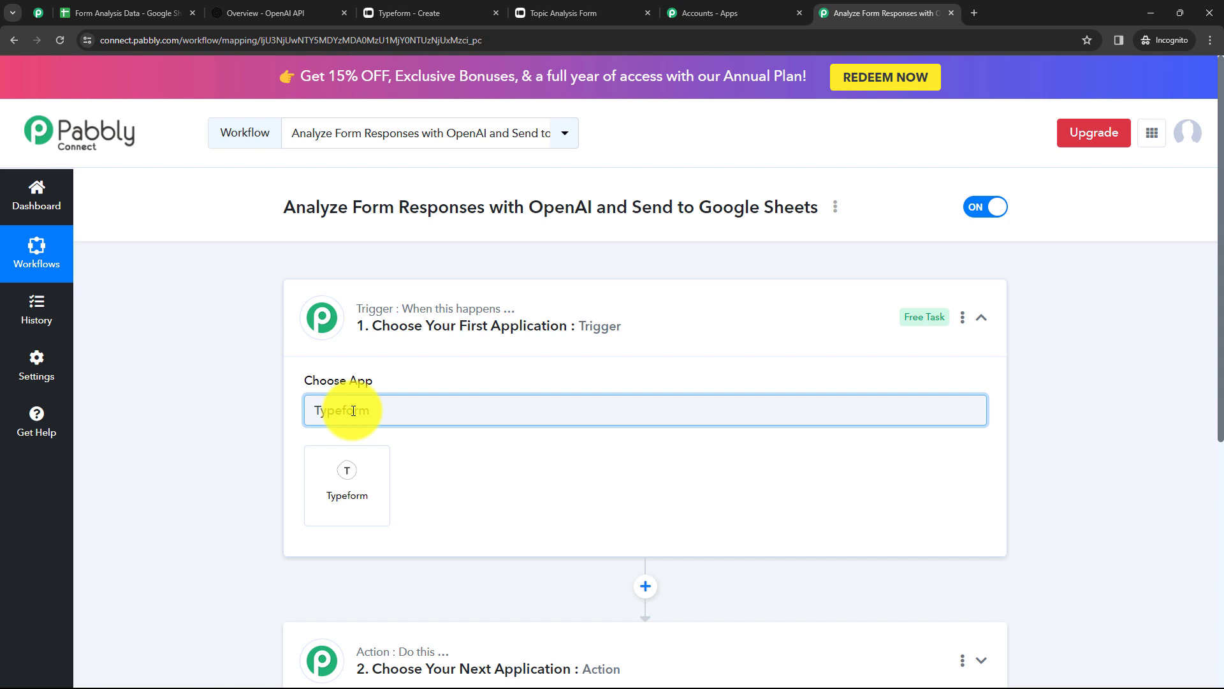
left_click(348, 502)
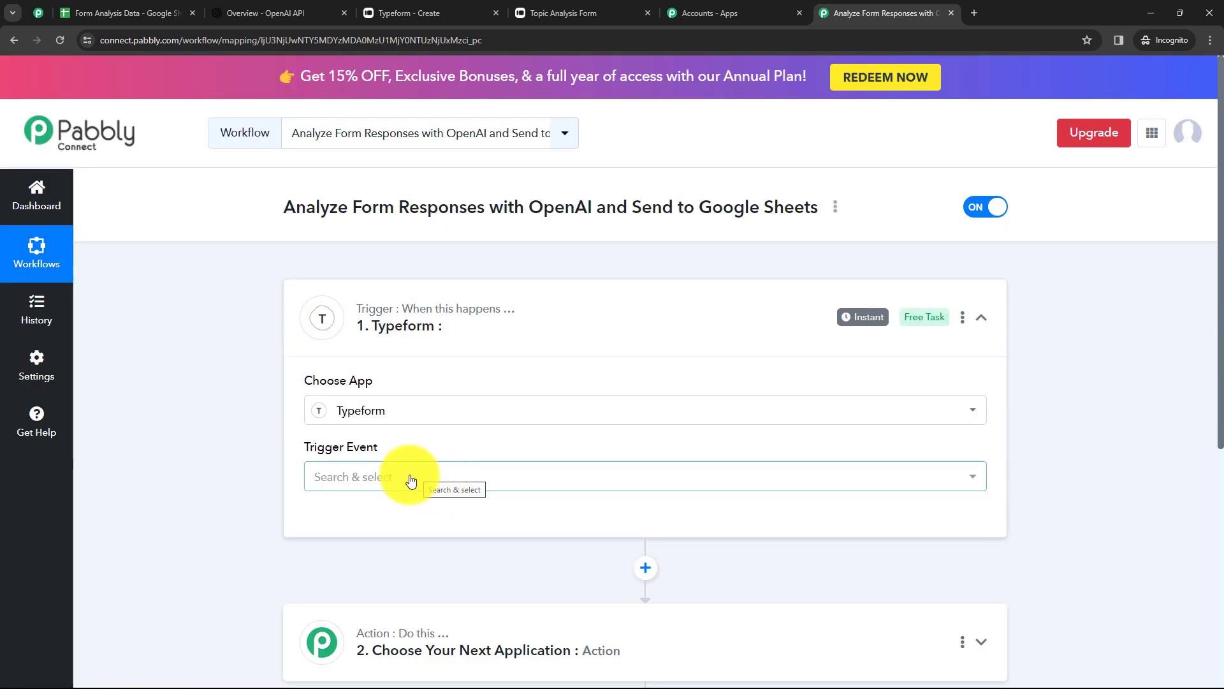
left_click(408, 479)
left_click(338, 596)
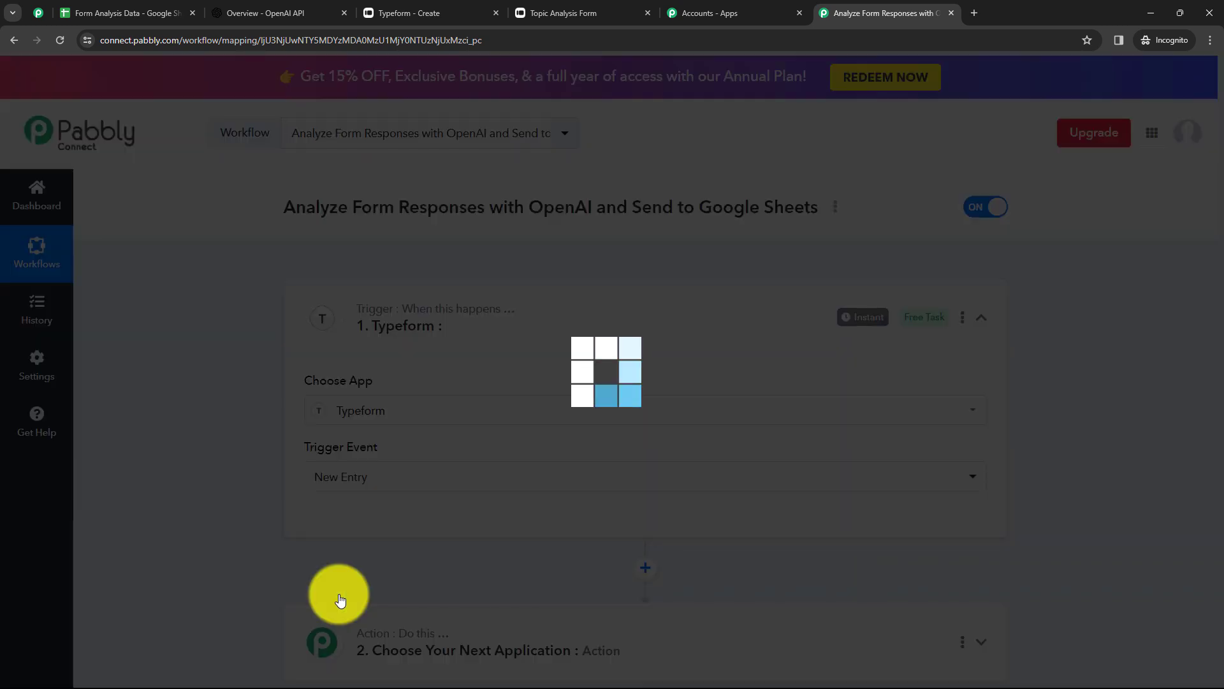
Add a new Typeform connection for the trigger and authorize Pabbly Connect to access the Typeform account.
left_click(342, 522)
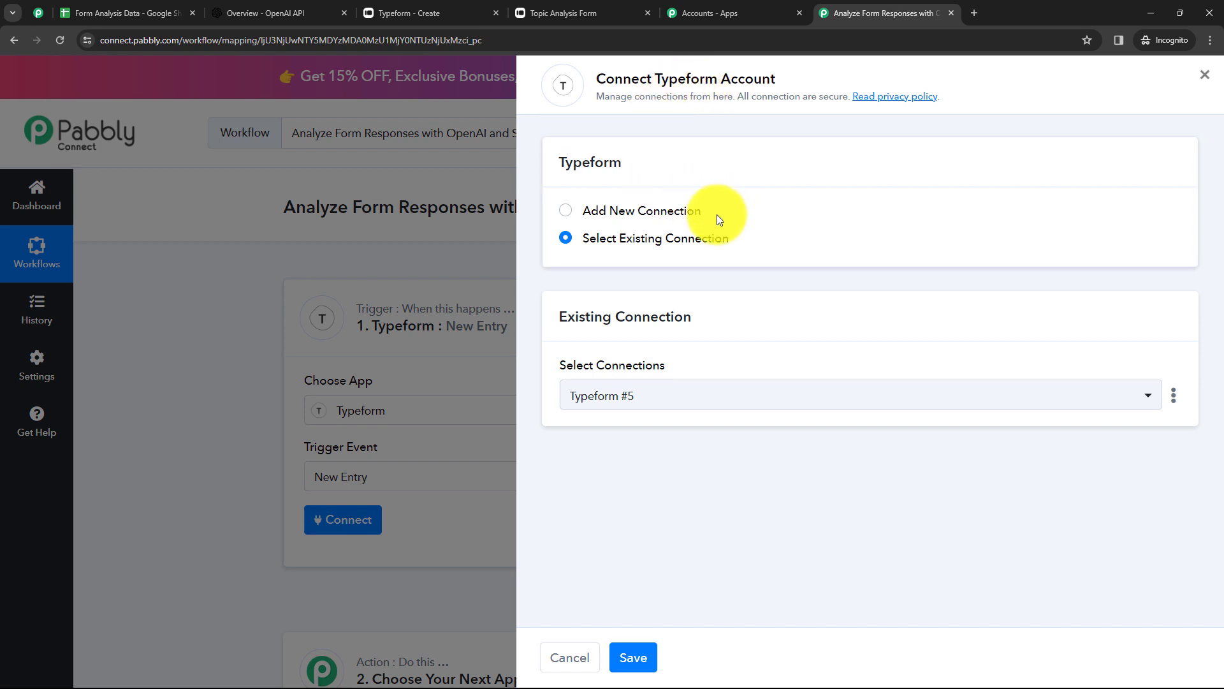
left_click(570, 217)
left_click(569, 239)
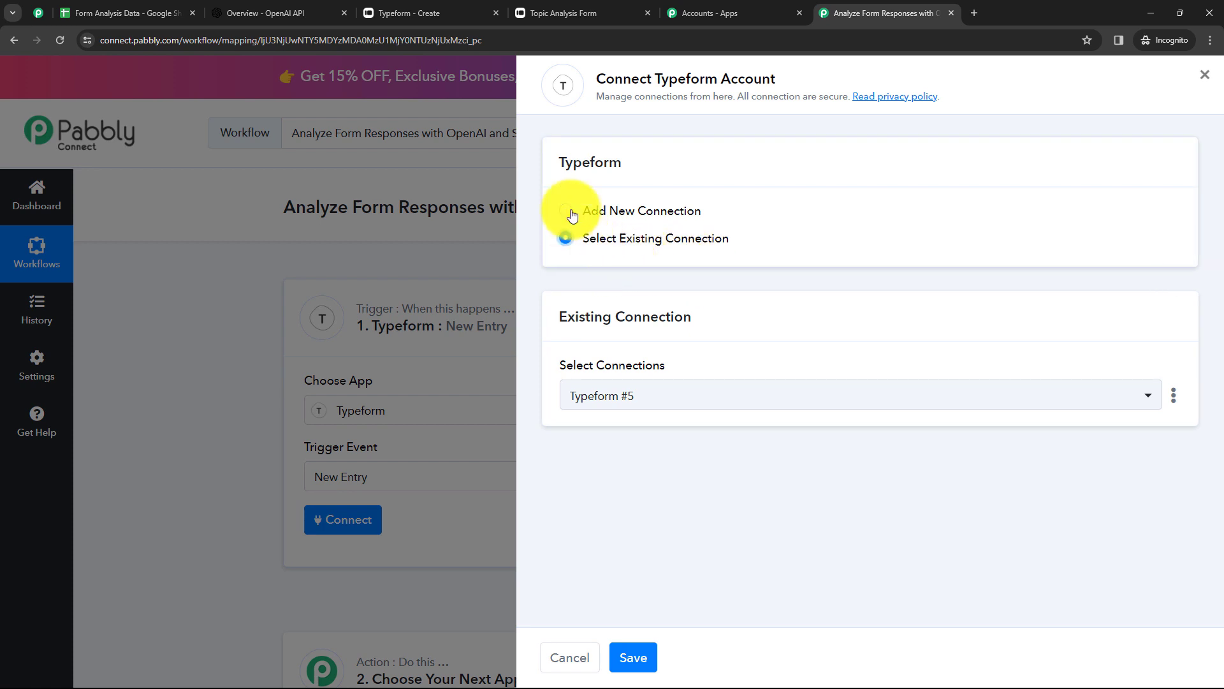
left_click(645, 401)
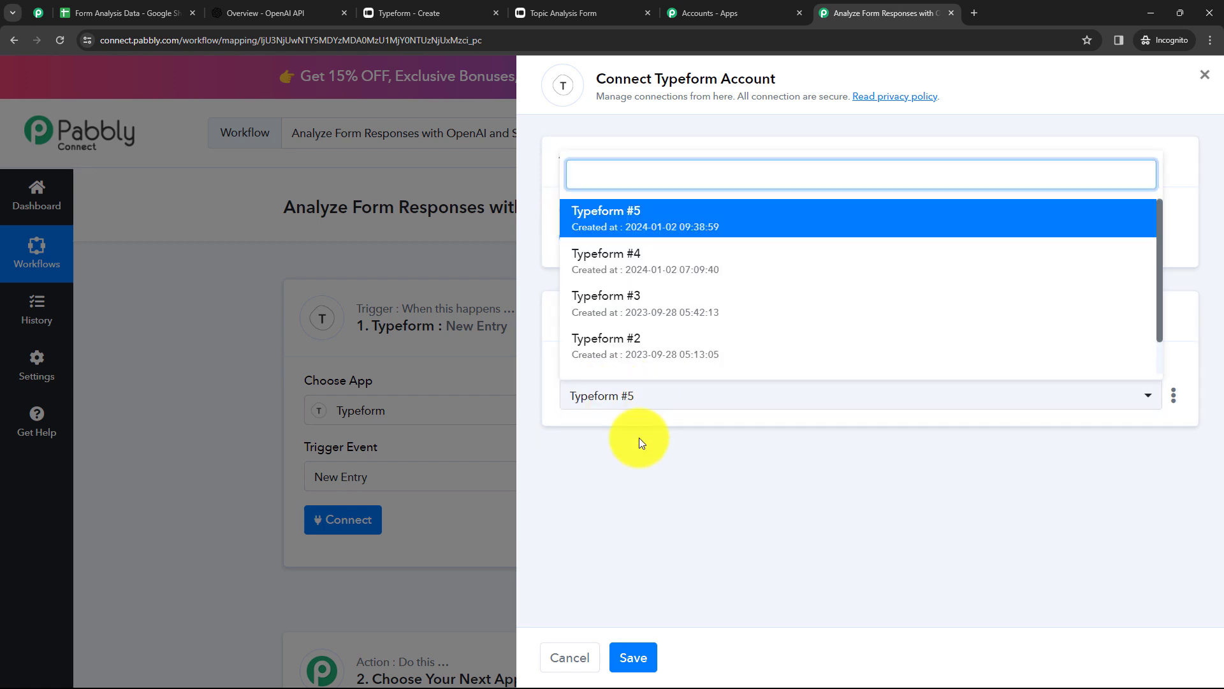
left_click(639, 437)
left_click(565, 219)
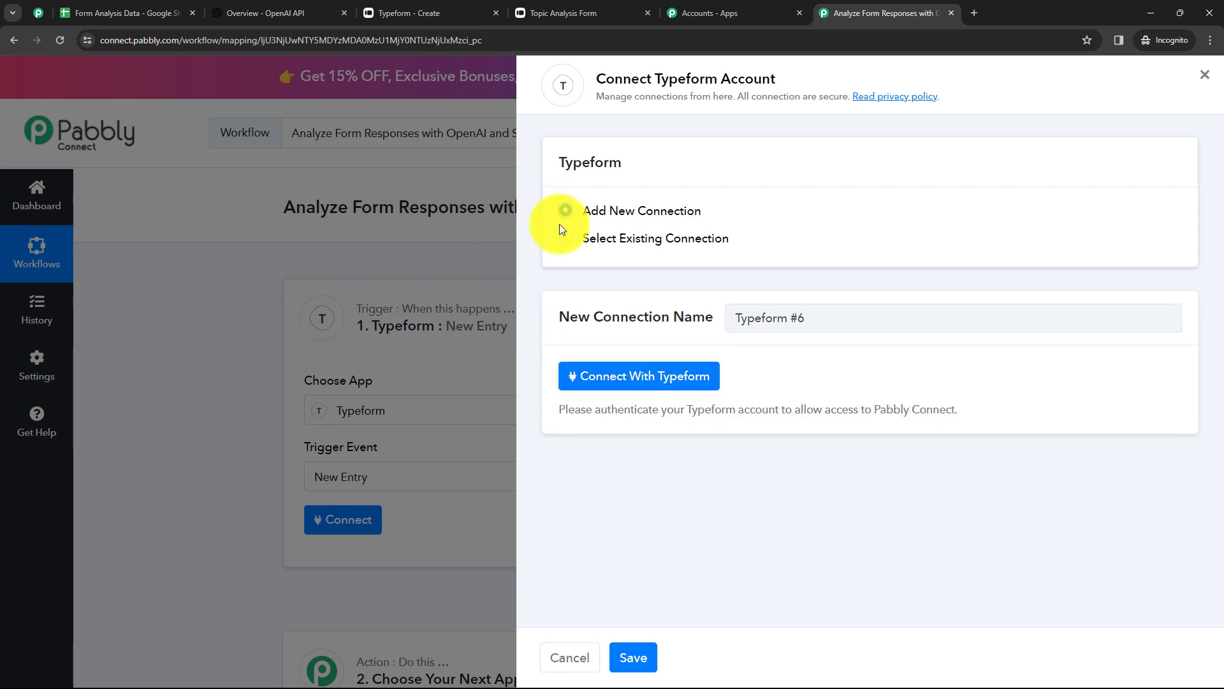
left_click(644, 381)
scroll(396, 256, "down", 12)
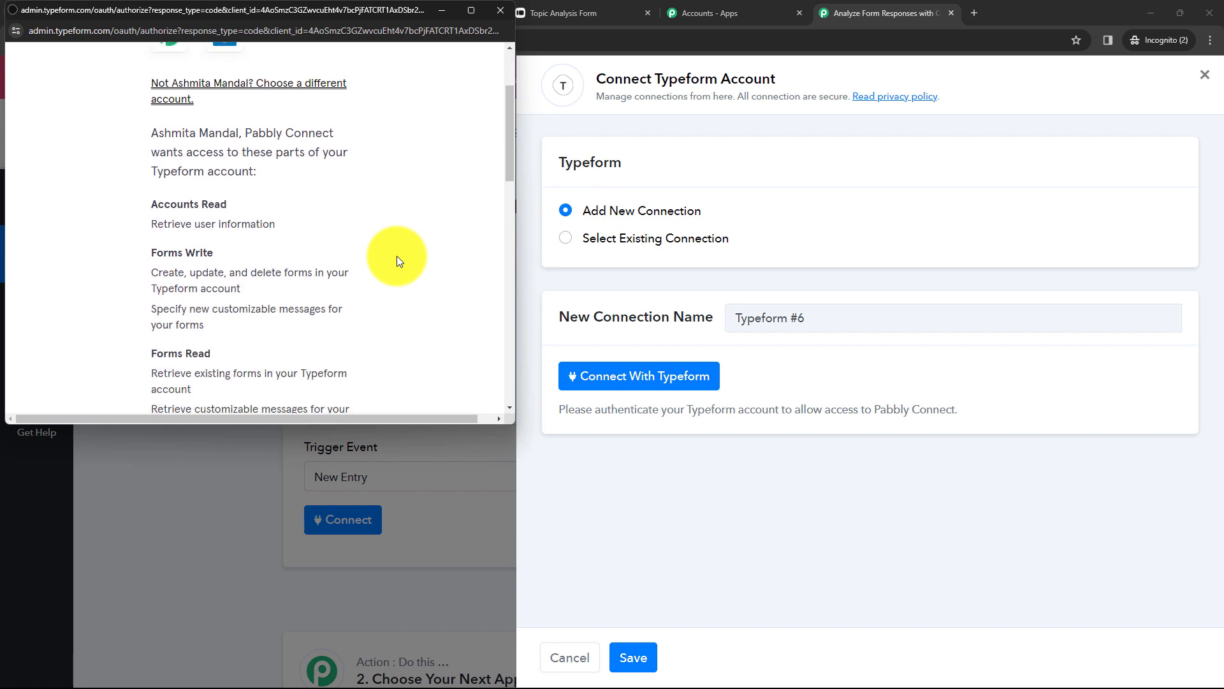
scroll(397, 260, "down", 3)
left_click(281, 243)
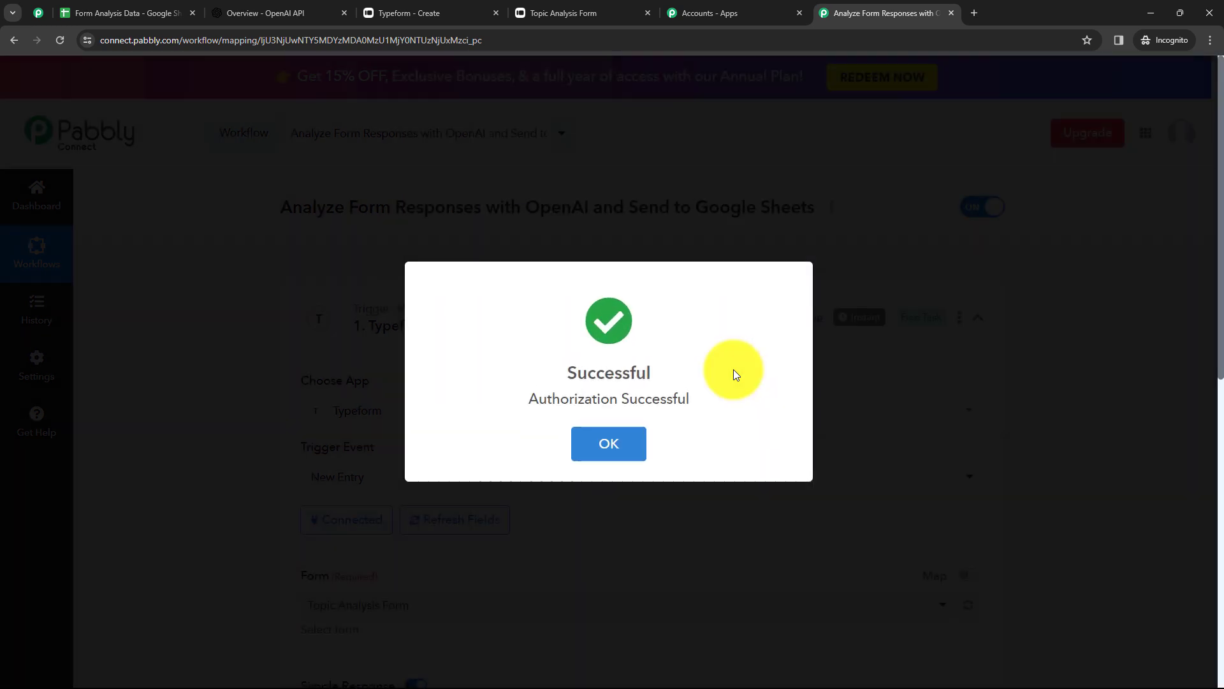
Select Topic Analysis Form as the trigger's form and check the name against the form open in Typeform.
scroll(542, 353, "down", 4)
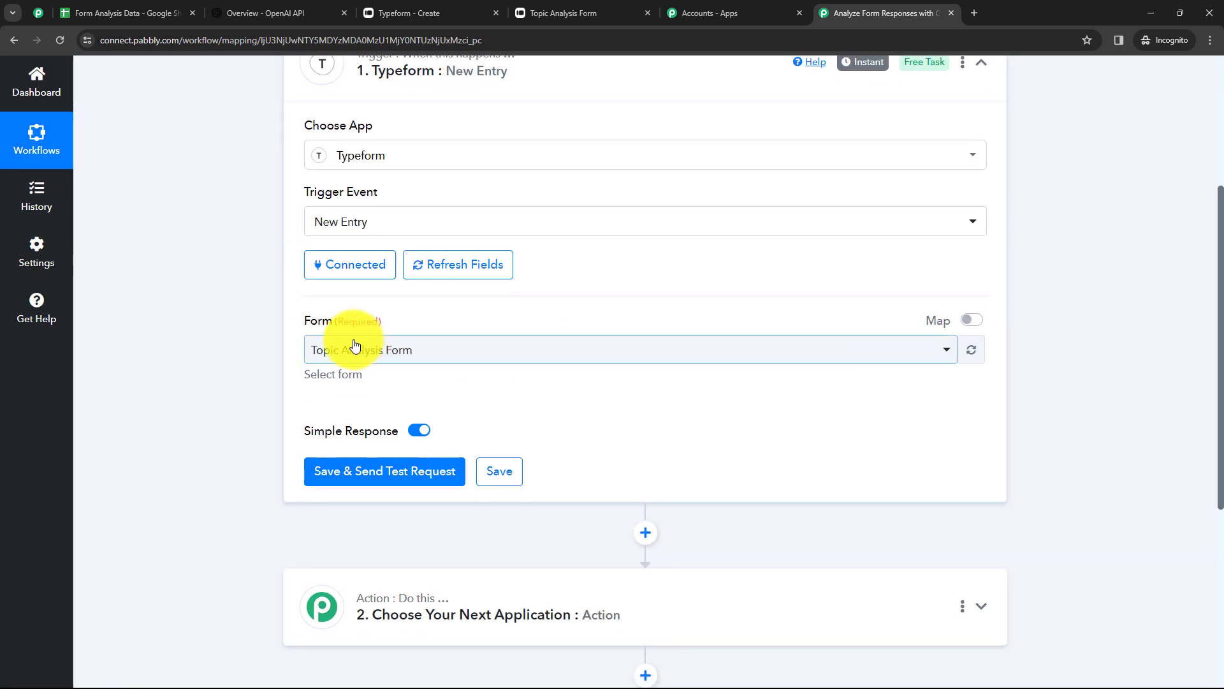
left_click(440, 355)
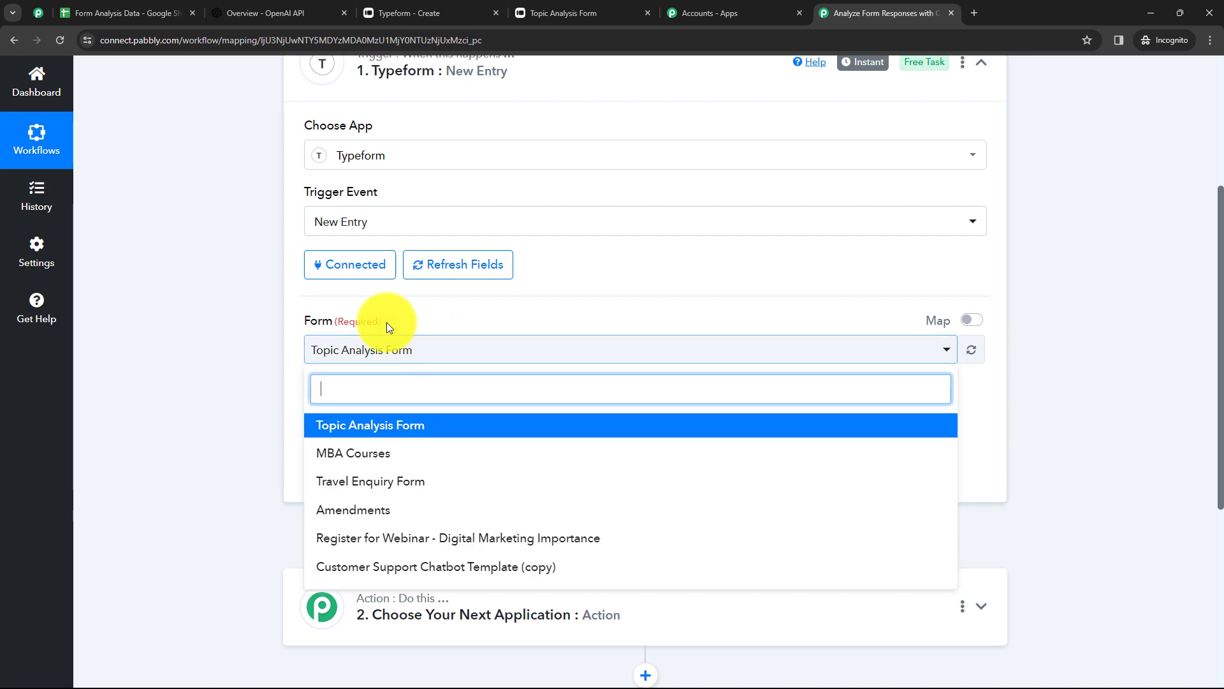
left_click(229, 385)
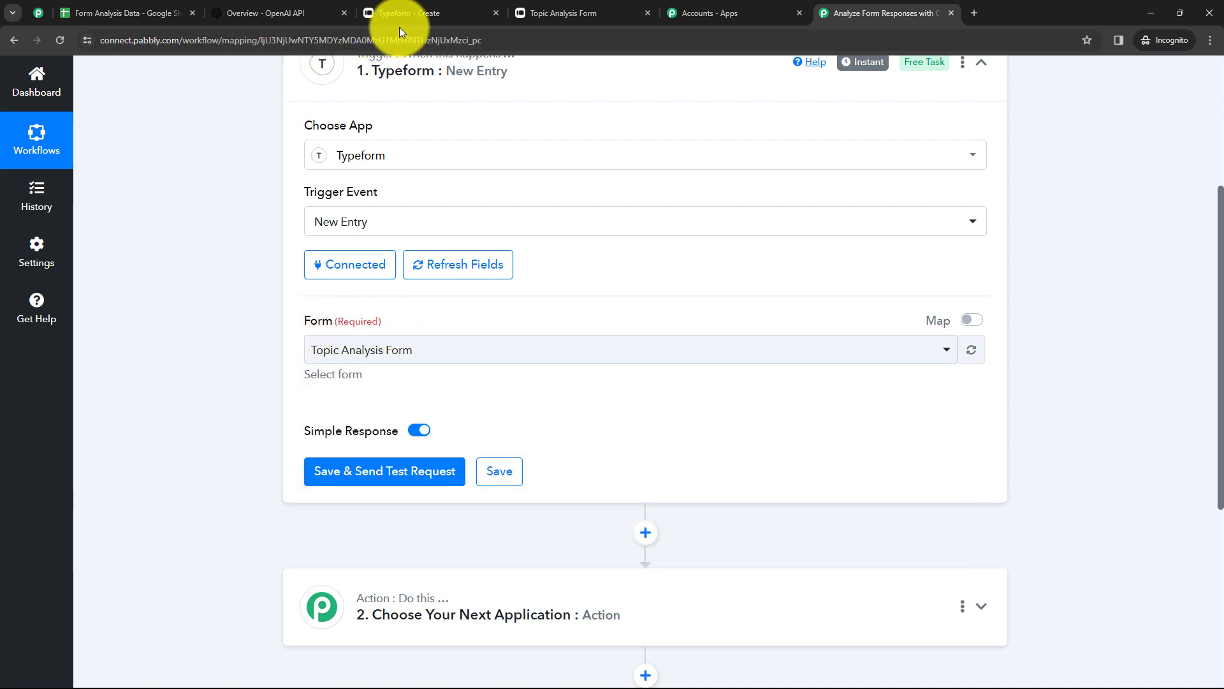
left_click(381, 350)
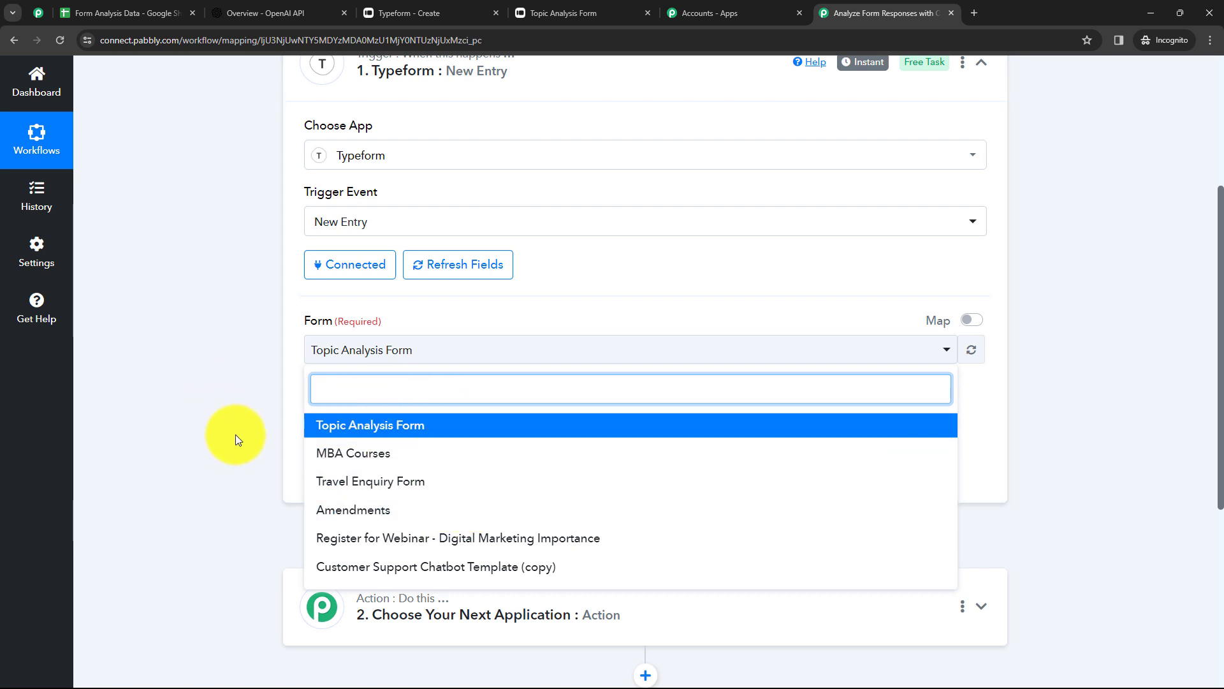
left_click(373, 433)
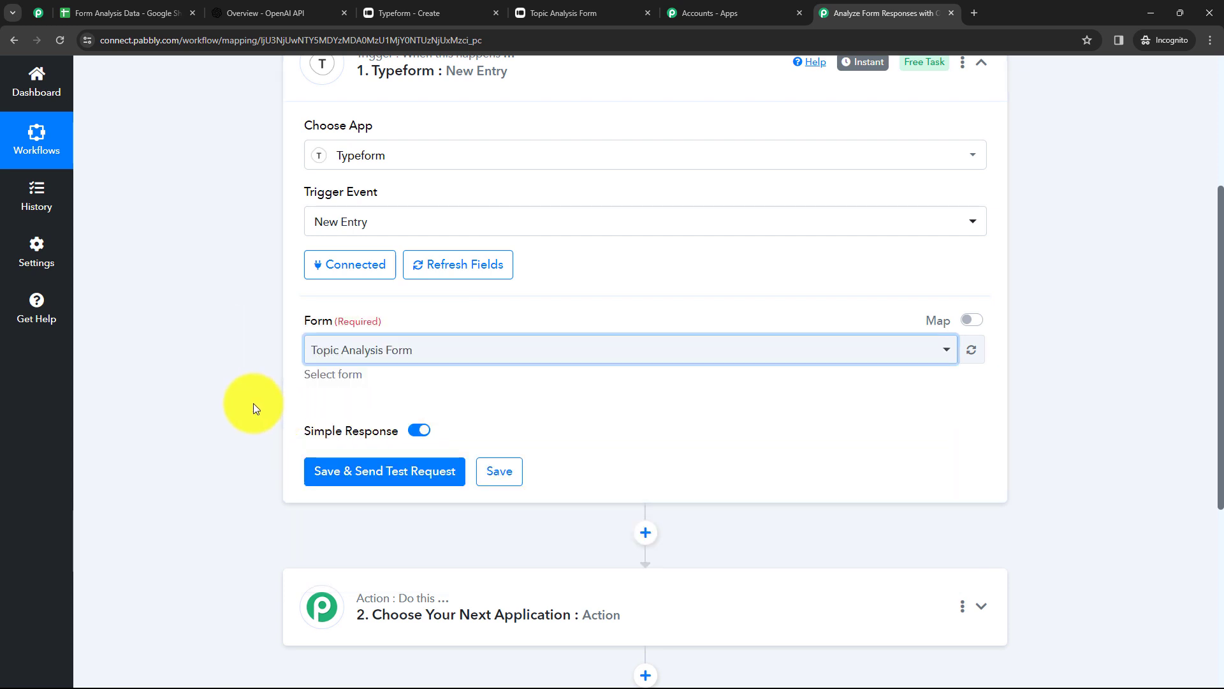
left_click(427, 14)
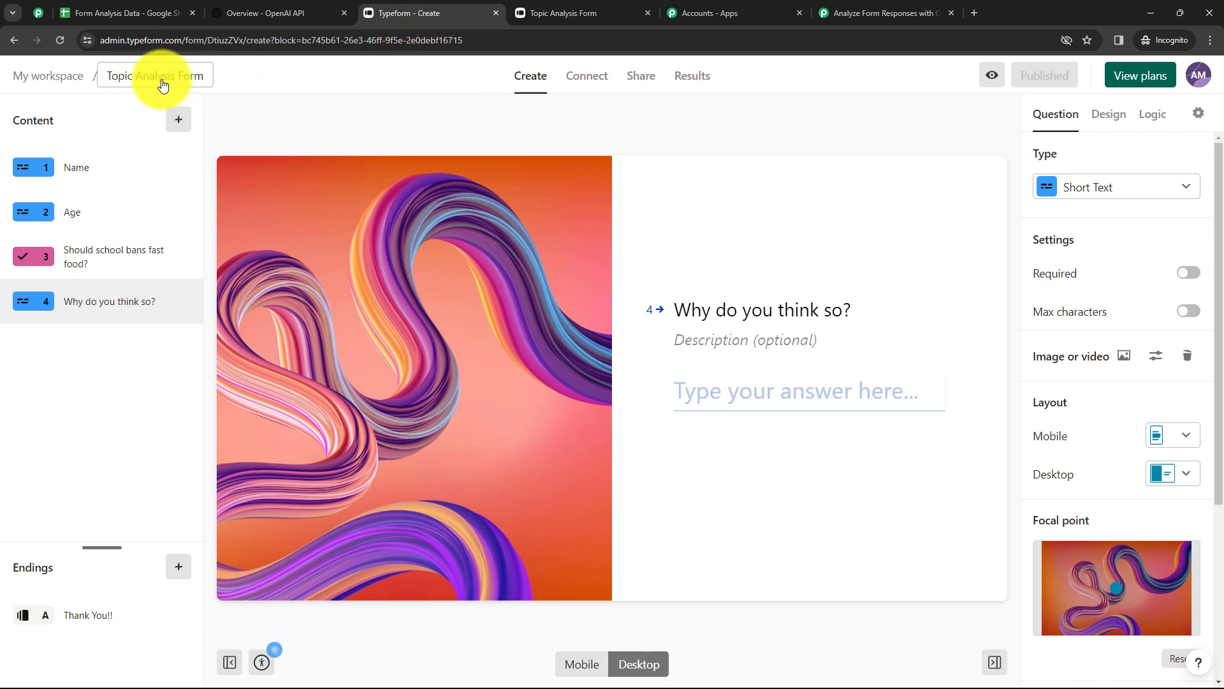
left_click(852, 18)
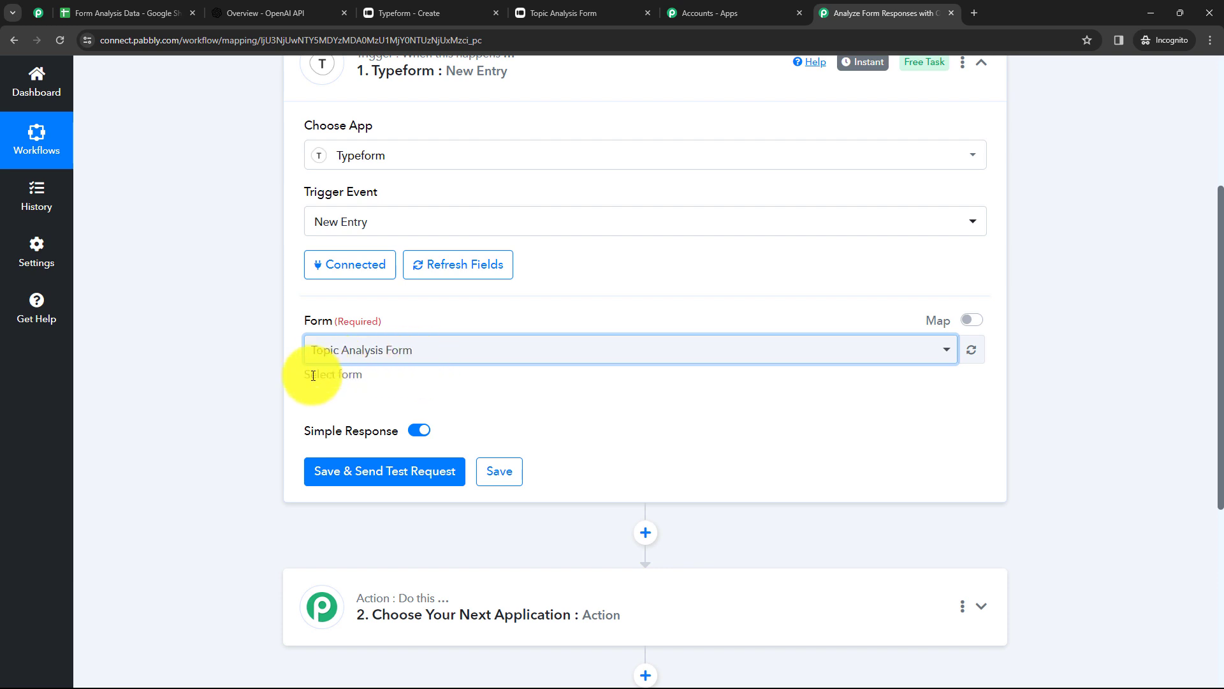
Save the Typeform trigger with a test request and read the note about making a test submission.
left_click(361, 475)
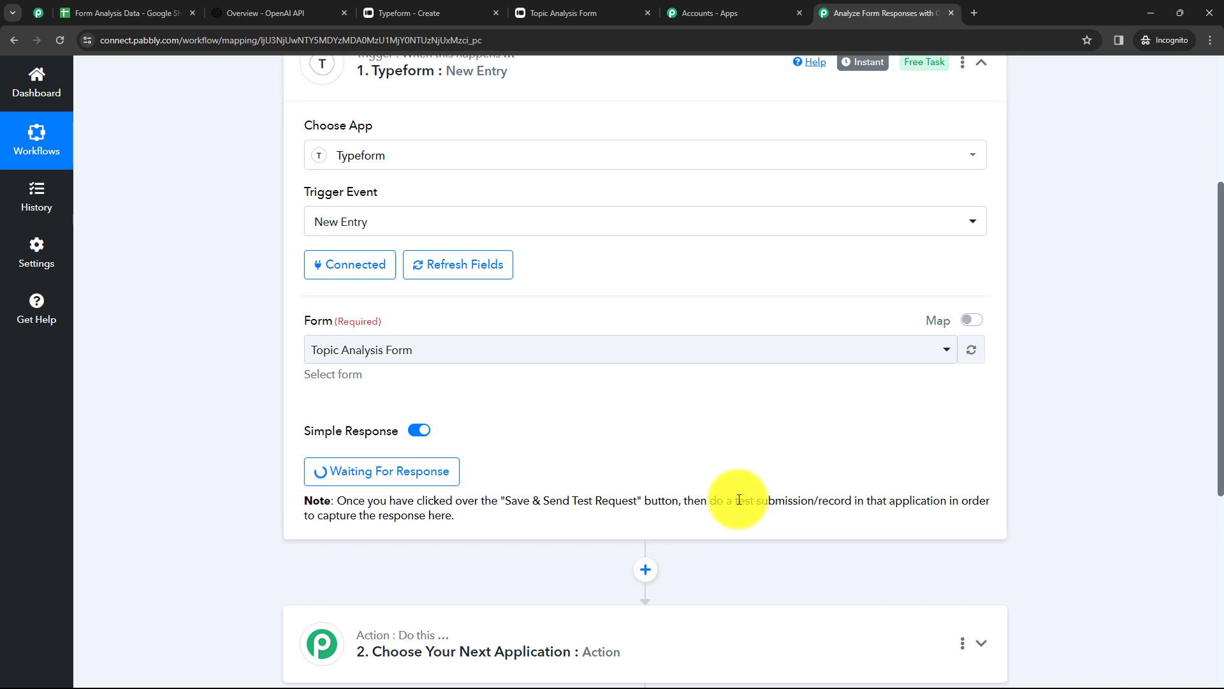
left_click_drag(734, 501, 810, 480)
left_click(789, 462)
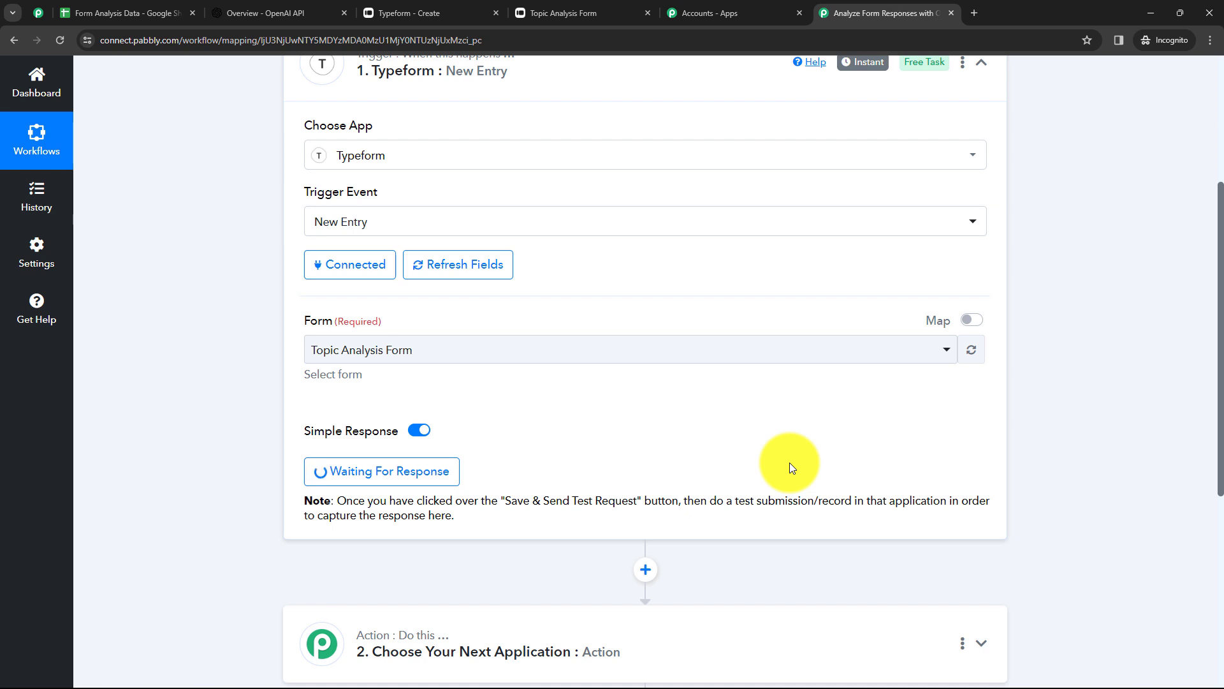
Review the live Topic Analysis Form and its Typeform editor, and return to the Pabbly Connect workflow.
left_click(564, 20)
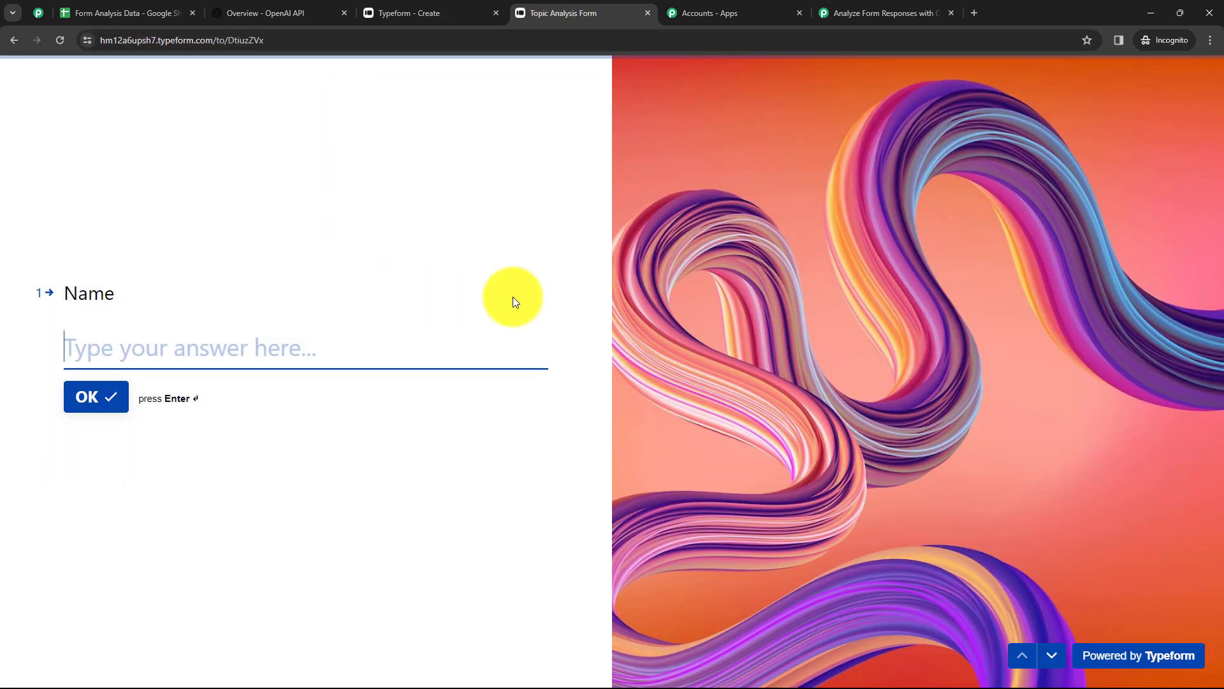
left_click(429, 22)
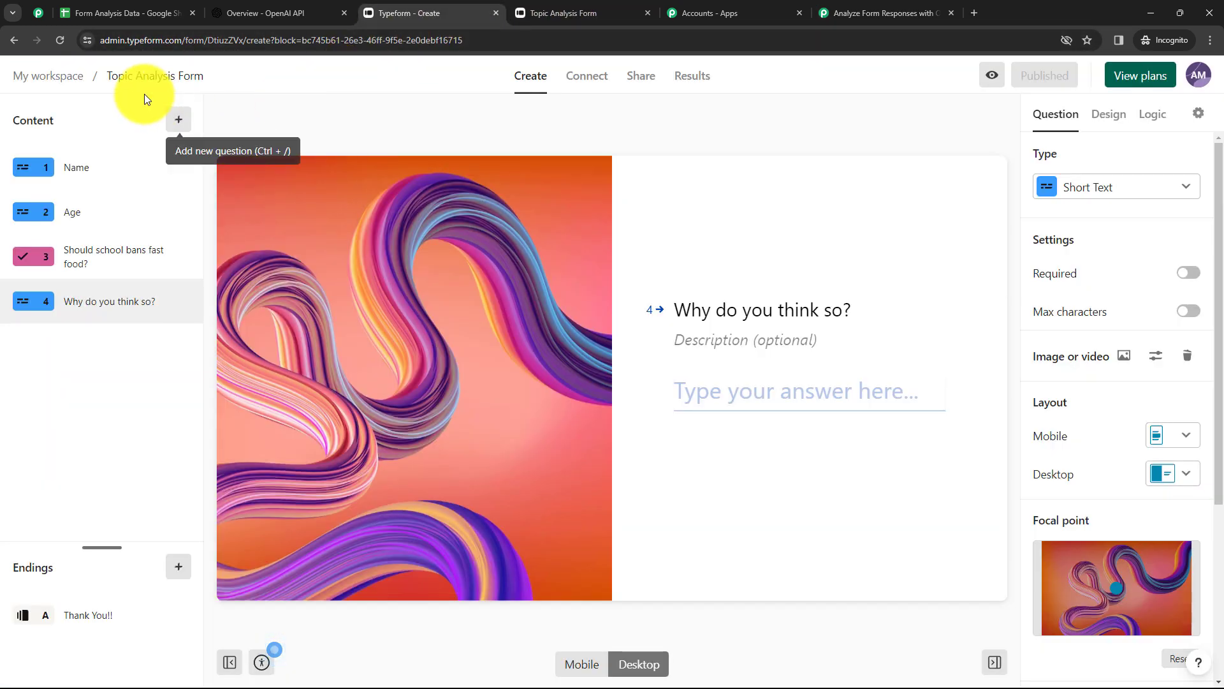
left_click(550, 13)
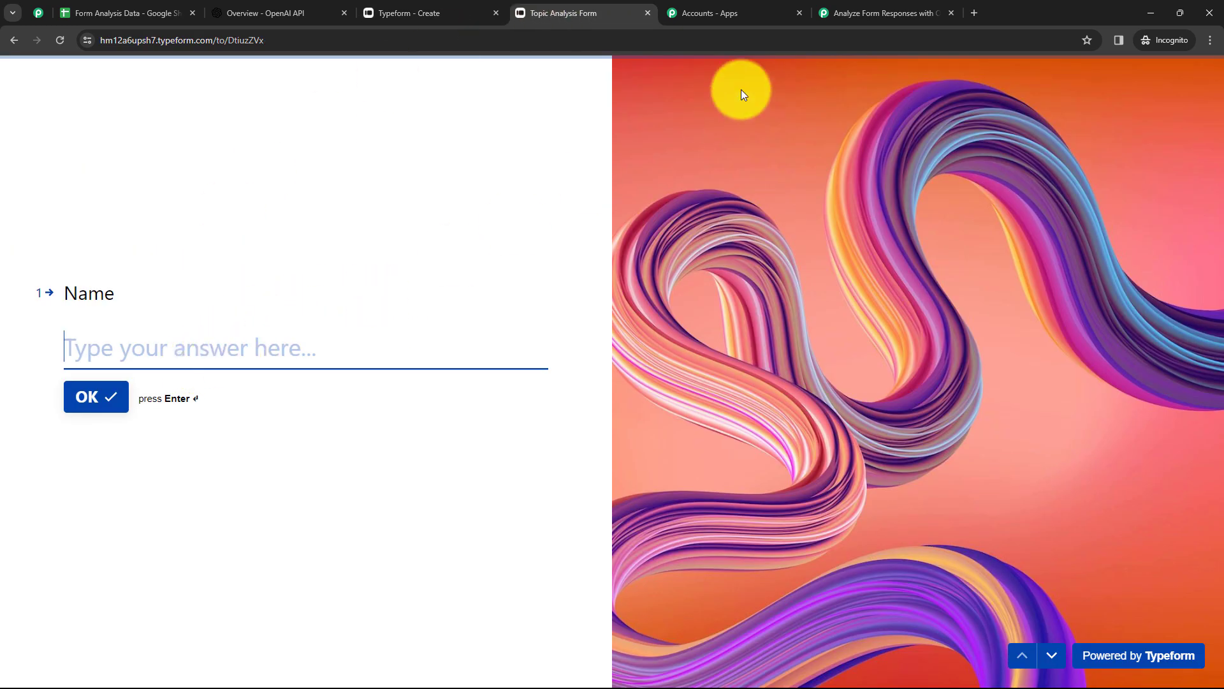
left_click(850, 18)
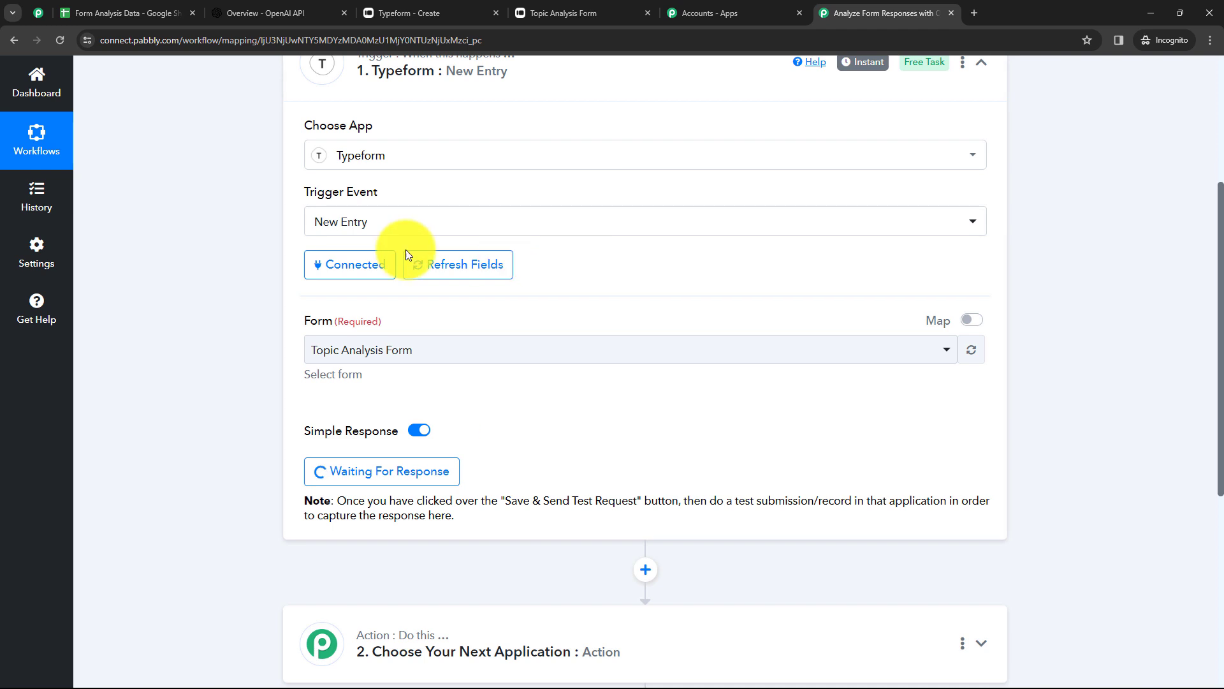
Close the Accounts - Apps tab, and in the live Topic Analysis Form enter the respondent's name and an age of 25.
left_click(796, 15)
left_click(599, 15)
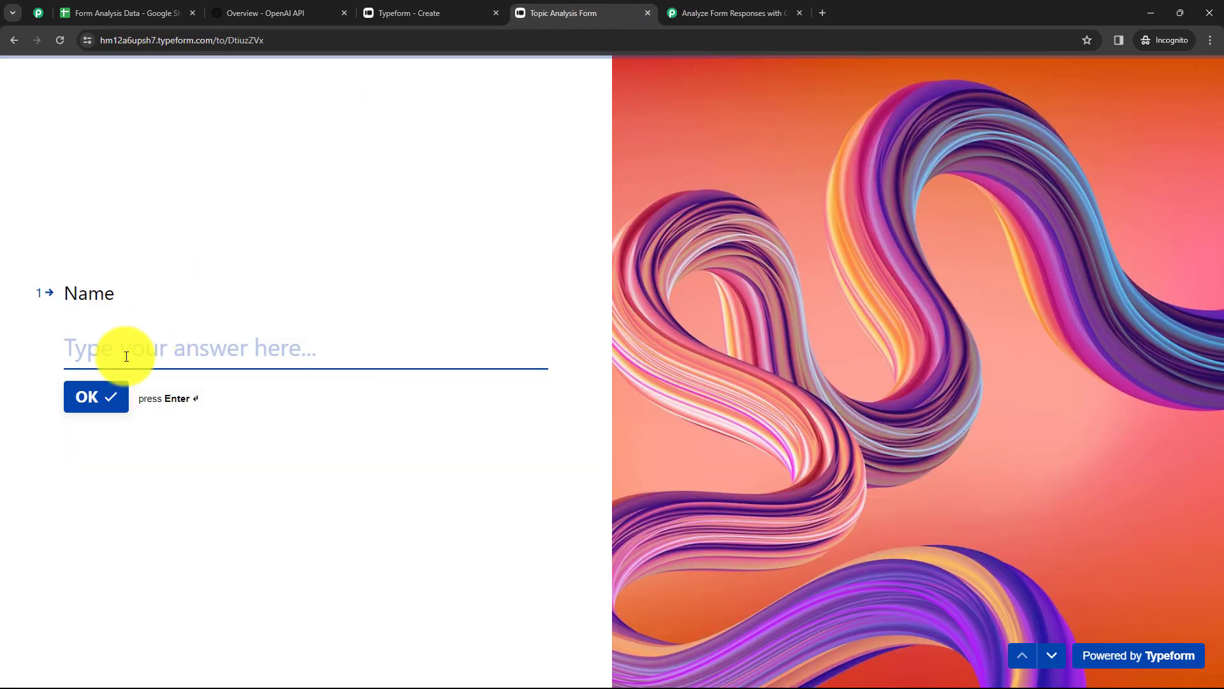
type("Dummy User")
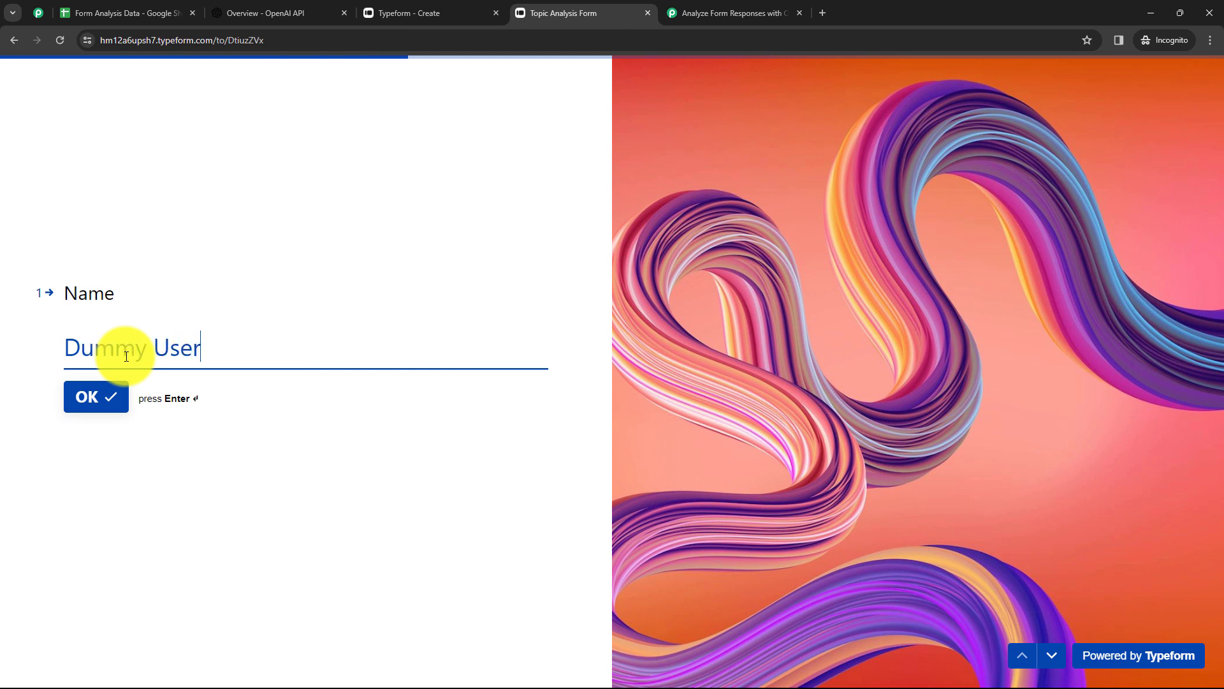
left_click(107, 402)
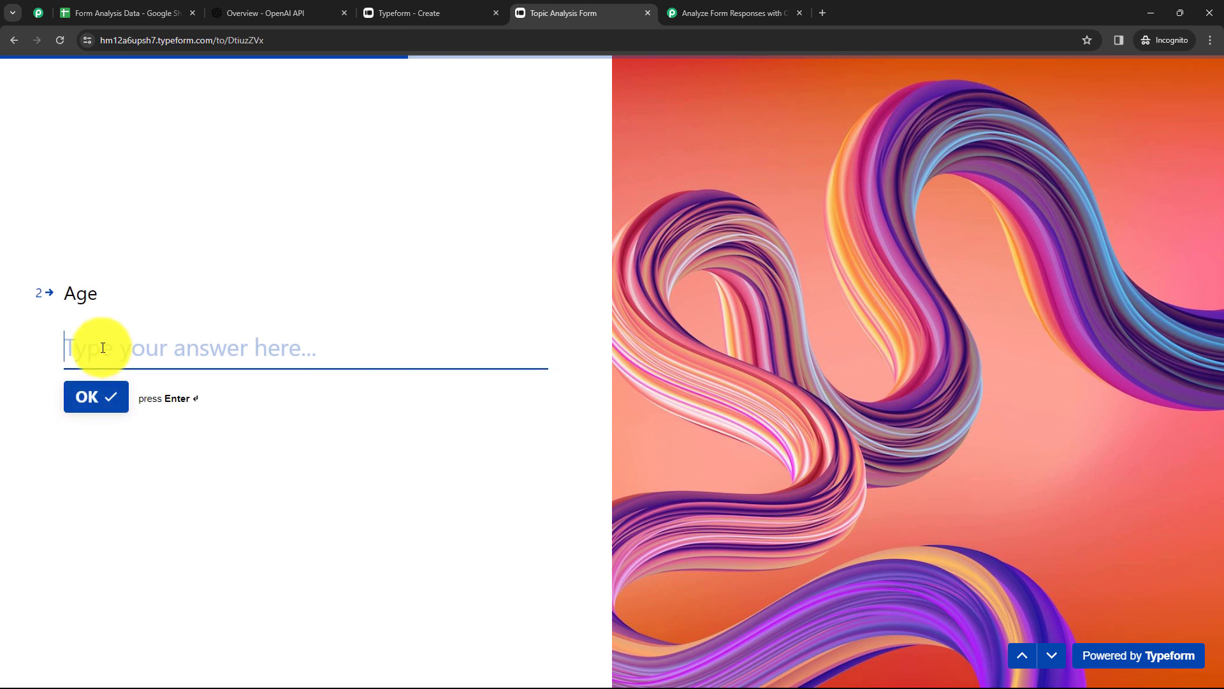
type("25")
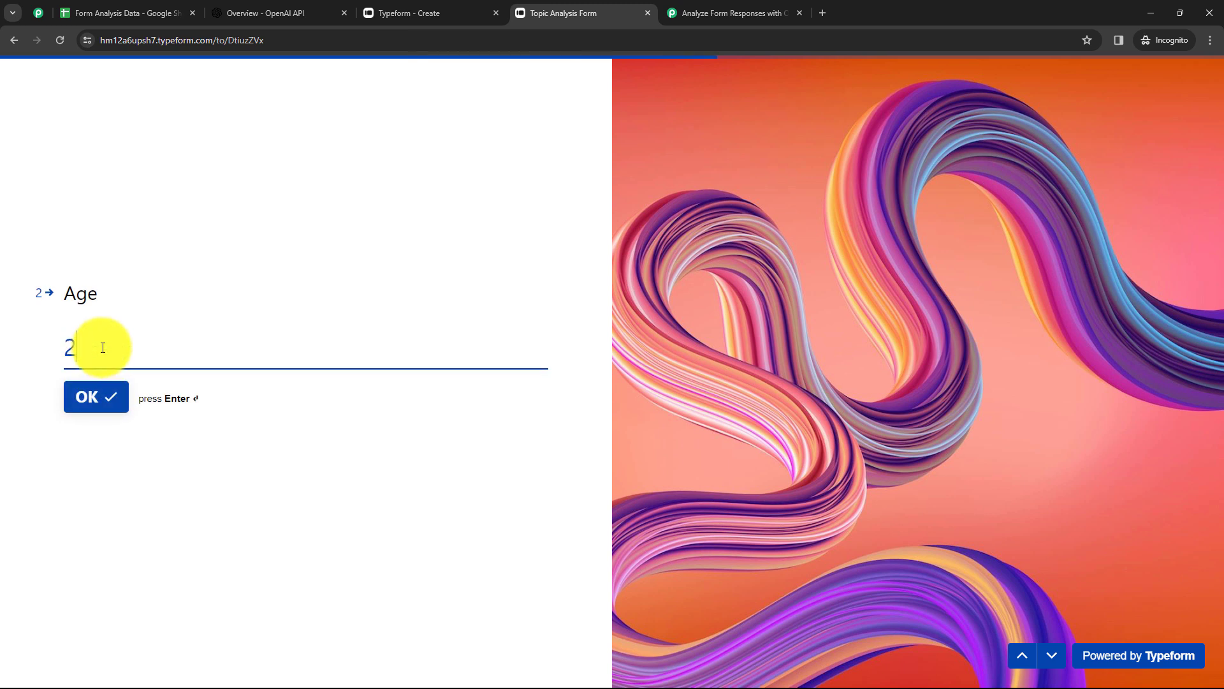
left_click(105, 399)
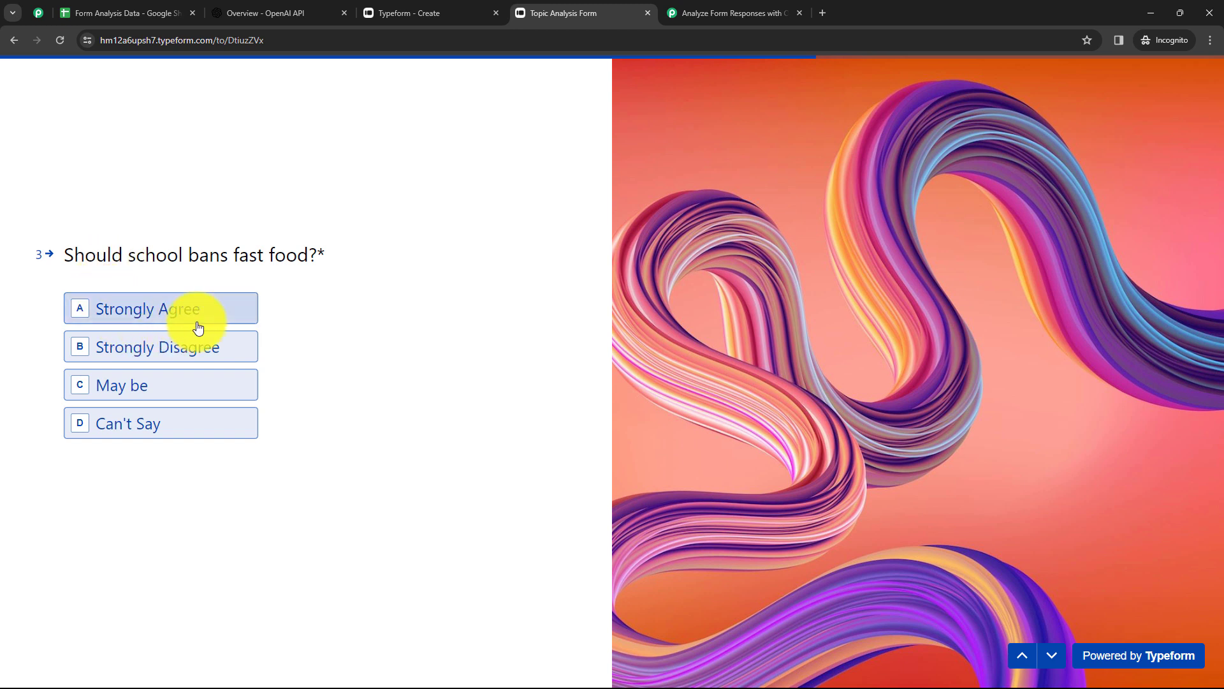
Answer Strongly Agree, give the reason "I think eating fast food increase fat, obesity and also makes an individual lazy.", and submit the form.
left_click(151, 311)
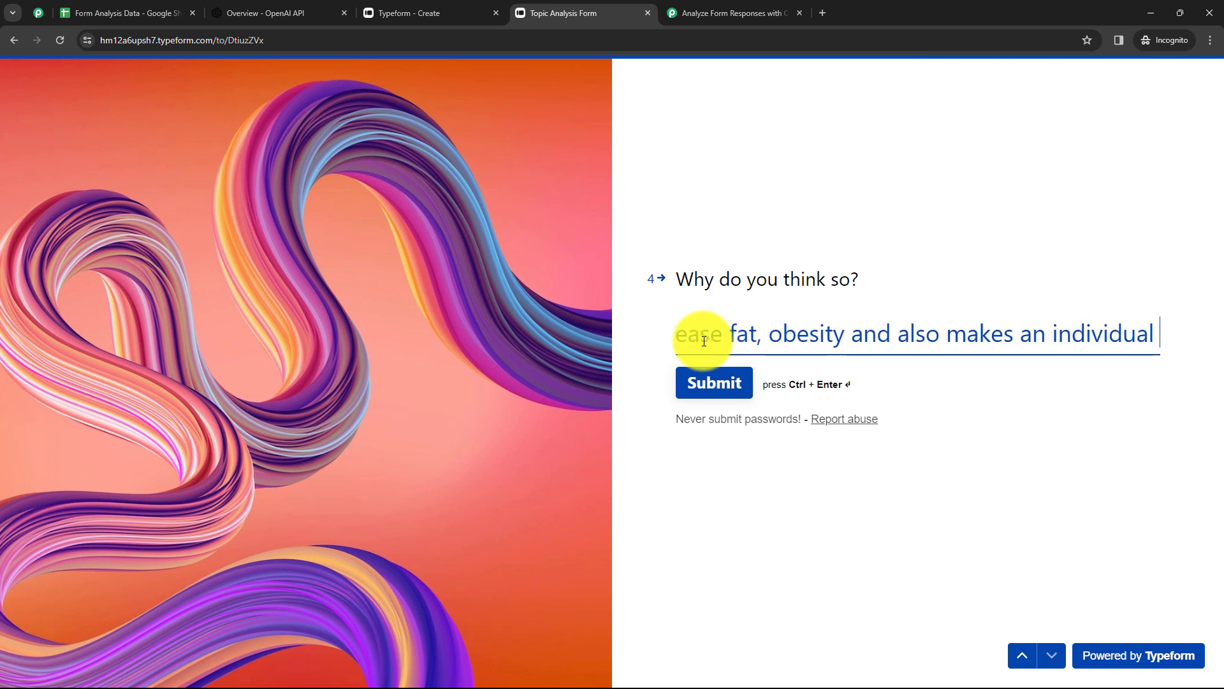
type("lazy.")
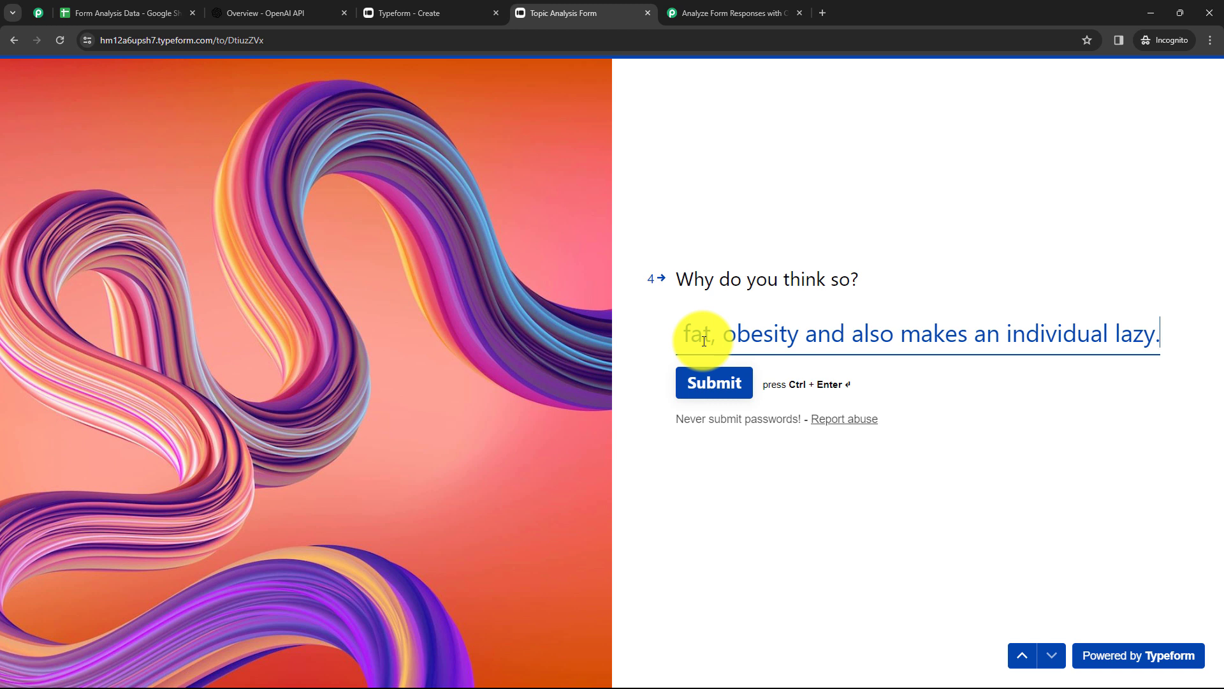
left_click_drag(786, 337, 678, 345)
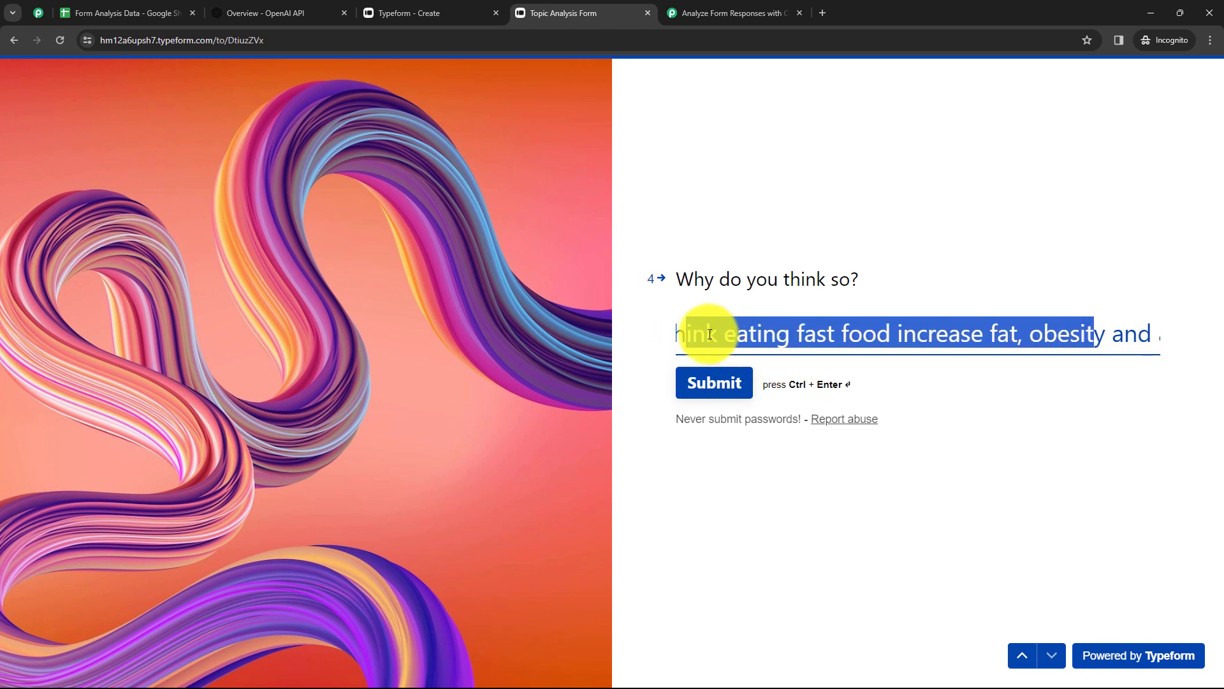
scroll(683, 334, "left", 1)
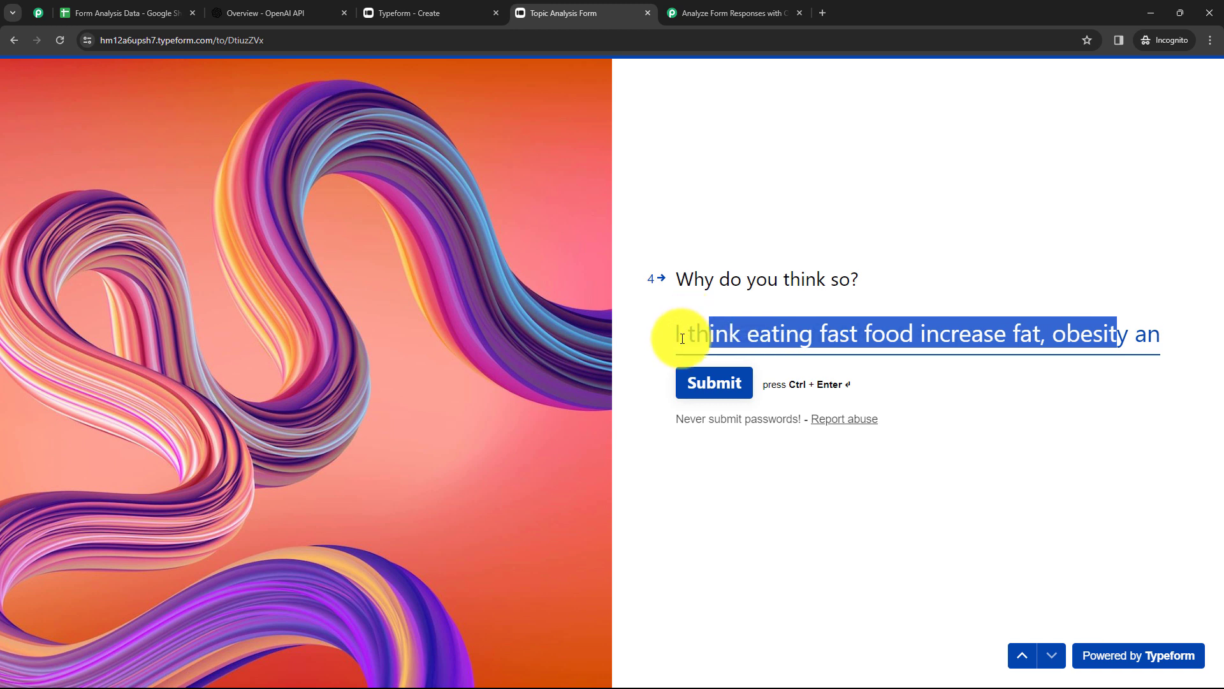
left_click_drag(676, 335, 1149, 330)
left_click(720, 394)
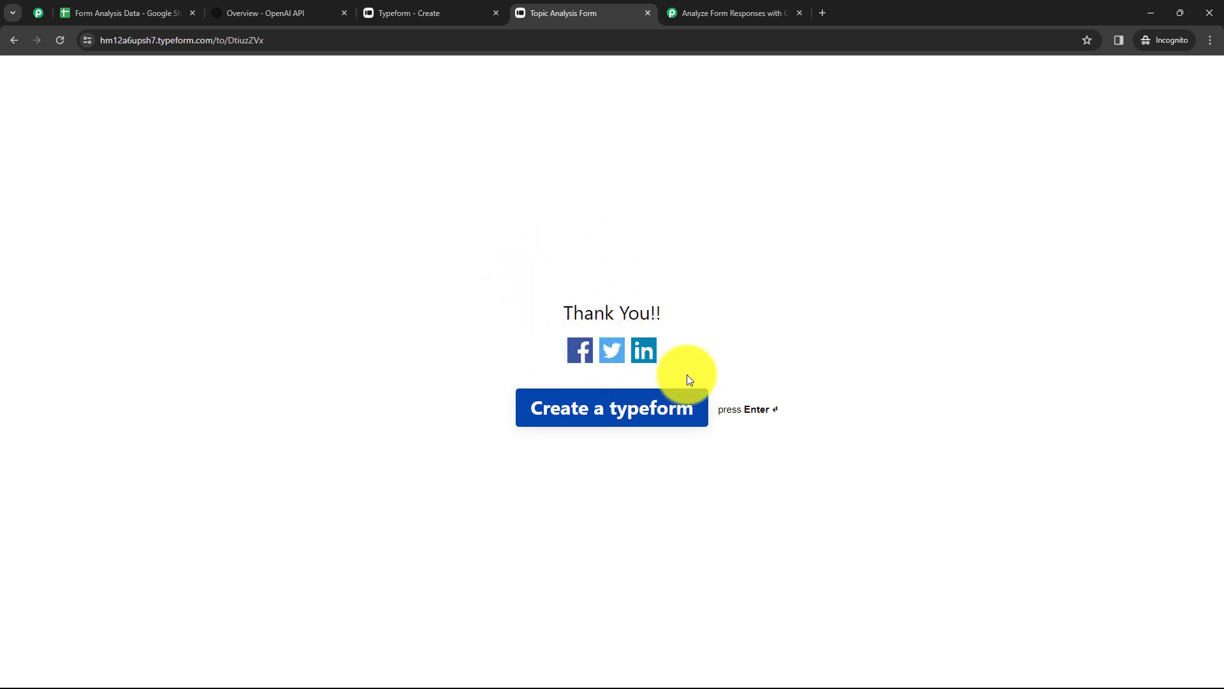
Return to the Pabbly Connect workflow and check the captured response's token, submission time, form title and third field title.
left_click(730, 12)
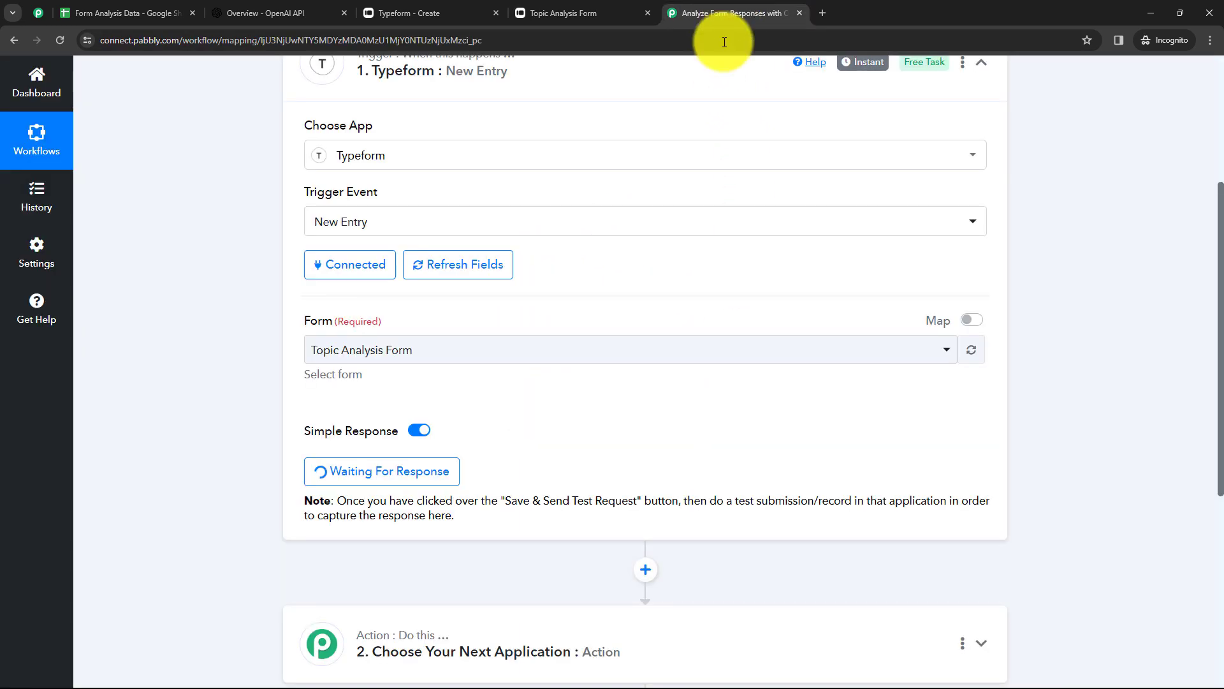
scroll(691, 286, "down", 5)
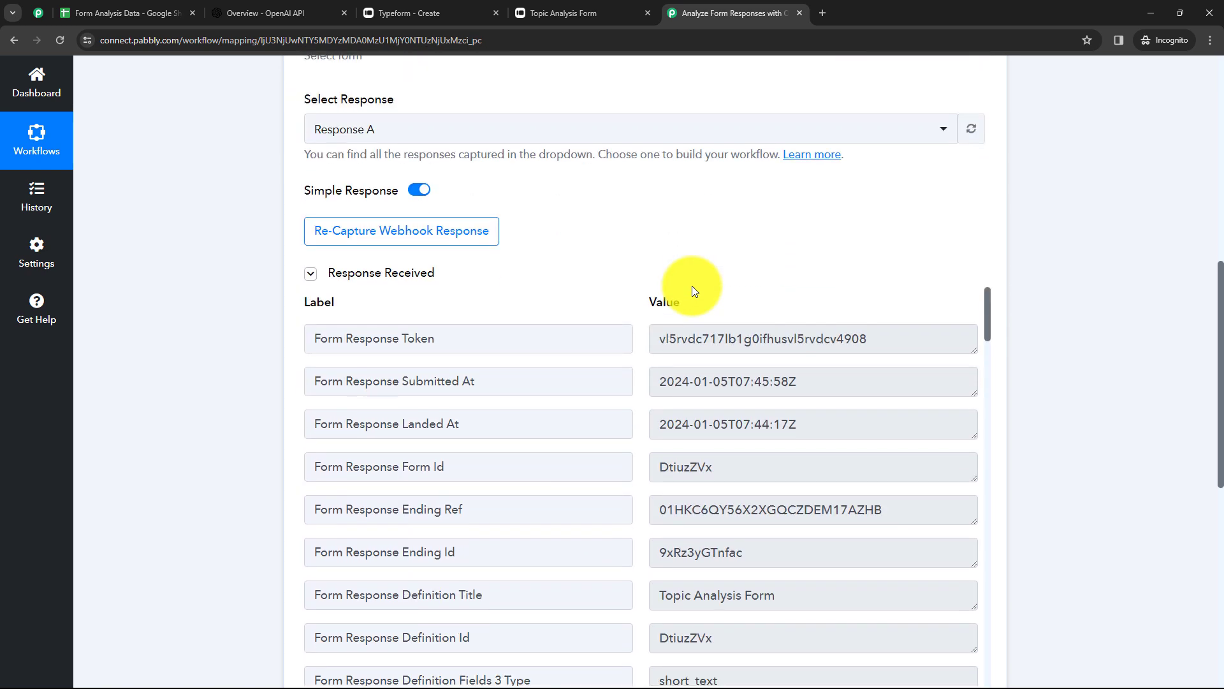
scroll(726, 246, "down", 1)
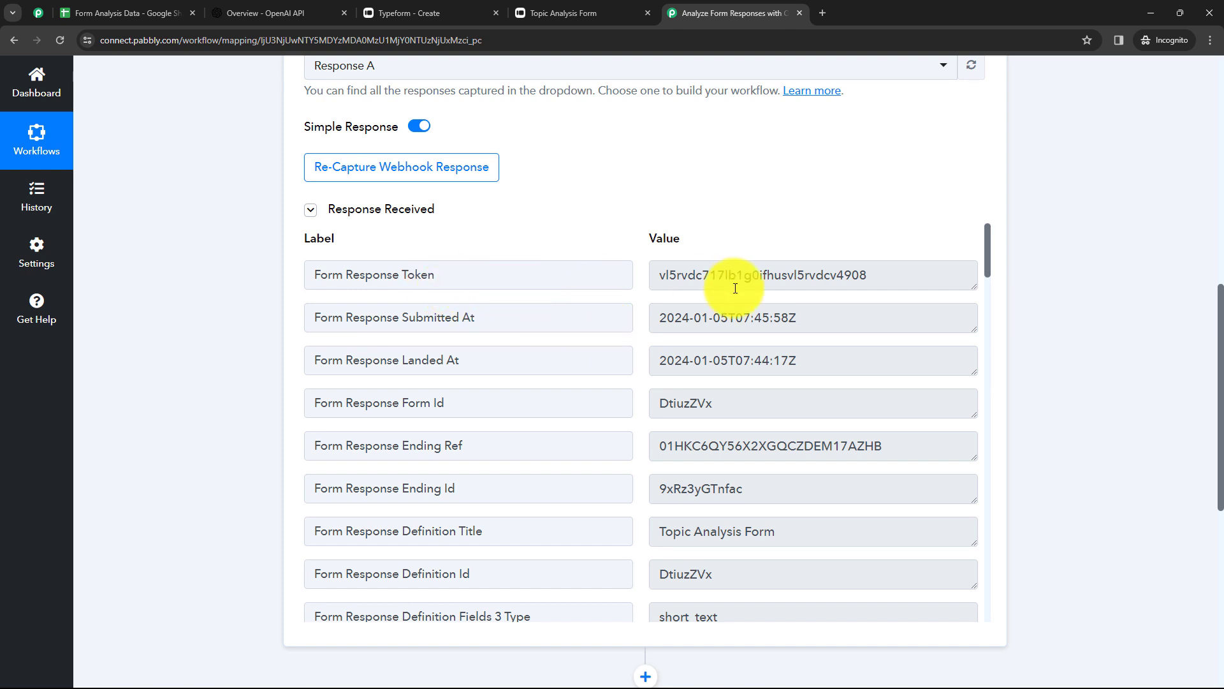
left_click_drag(689, 280, 830, 281)
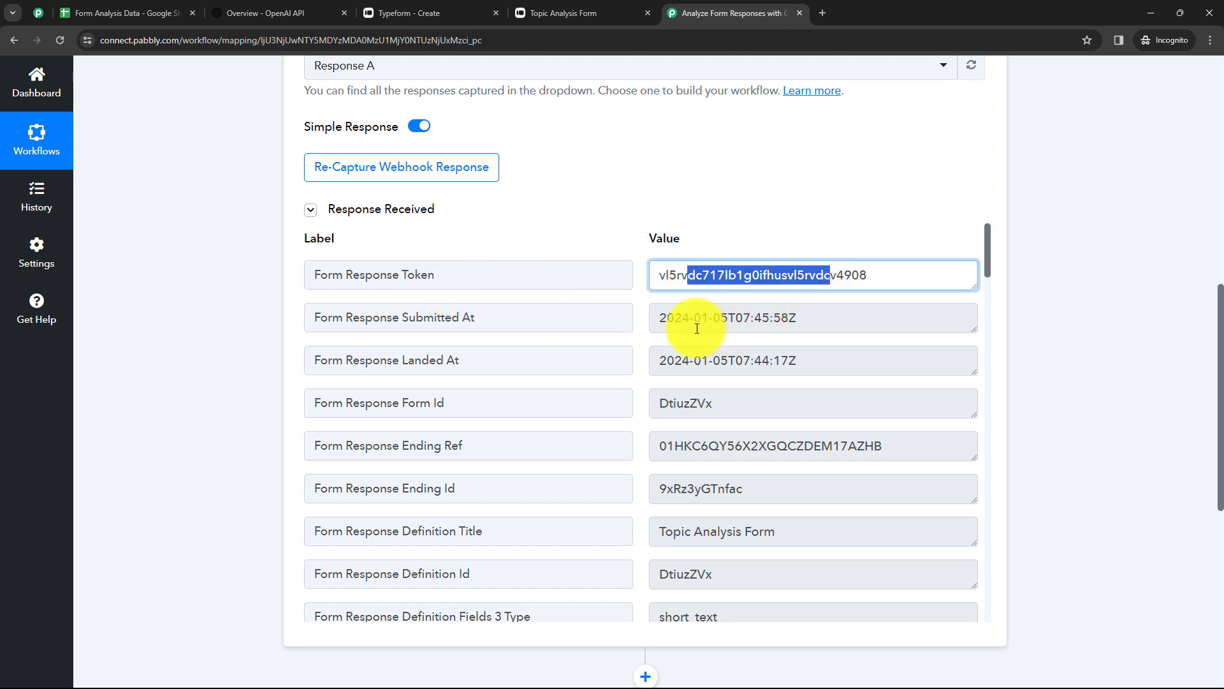
left_click_drag(688, 323, 804, 324)
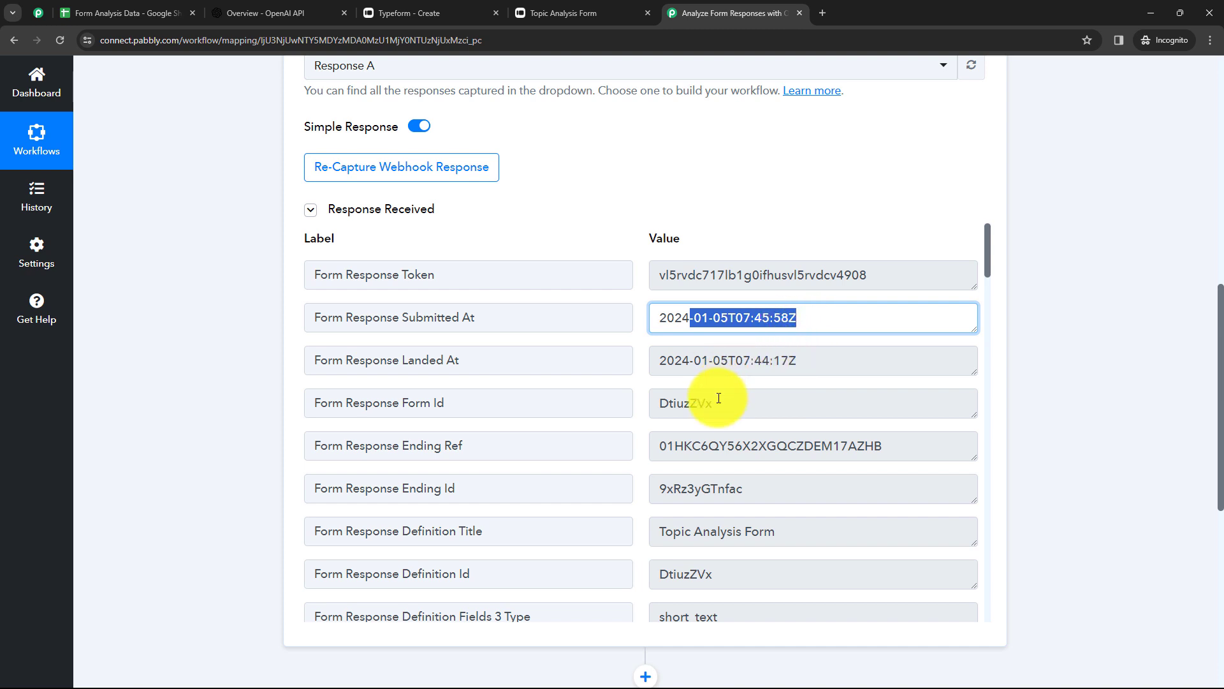
mouse_move(668, 403)
left_mouse_down()
mouse_move(746, 404)
mouse_move(651, 411)
left_mouse_up()
scroll(764, 409, "down", 2)
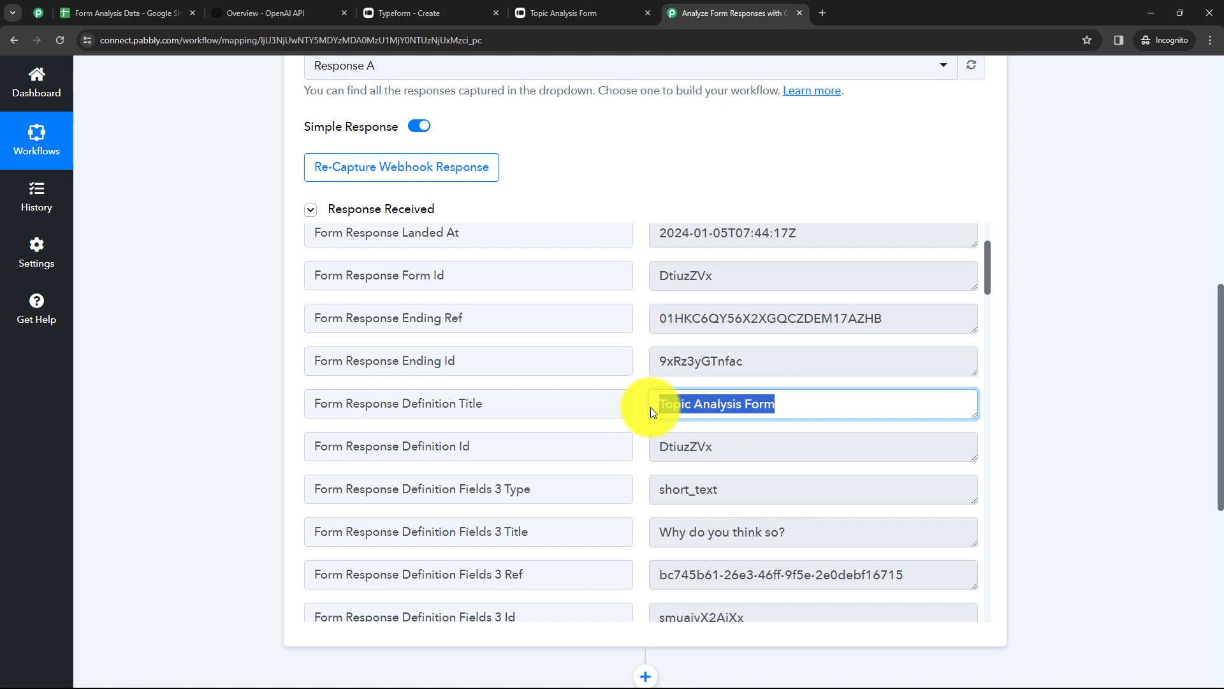
left_click(820, 410)
scroll(778, 415, "down", 1)
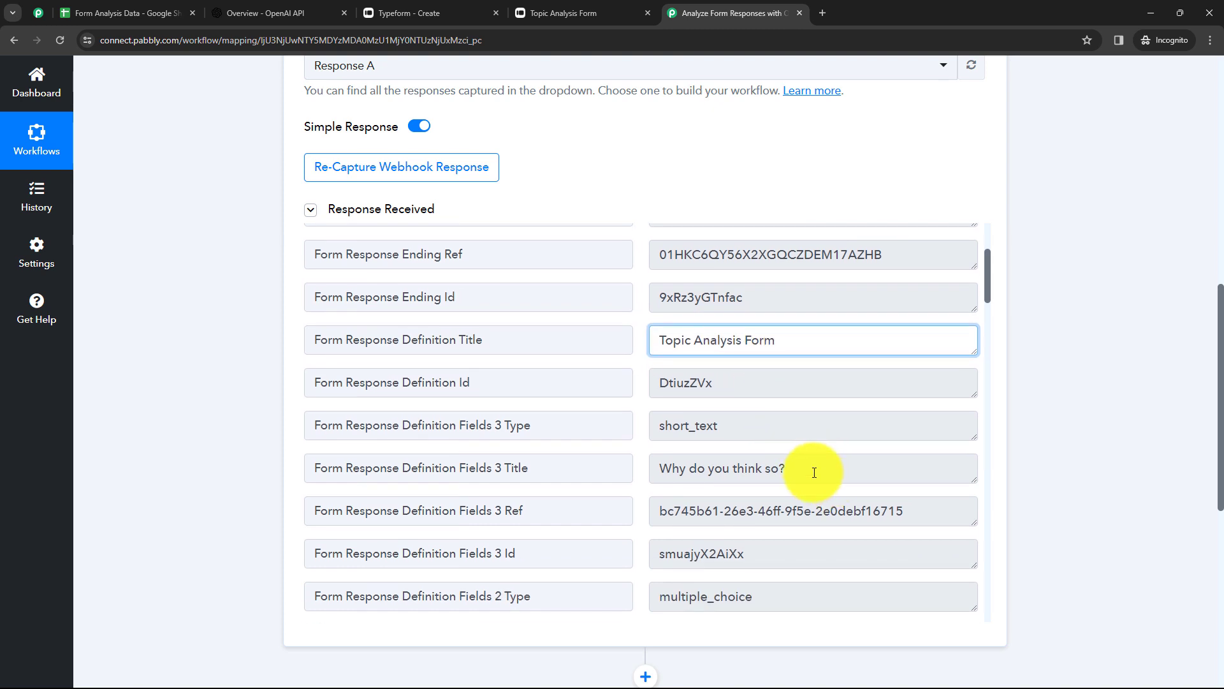
left_click_drag(814, 473, 656, 471)
left_click(835, 481)
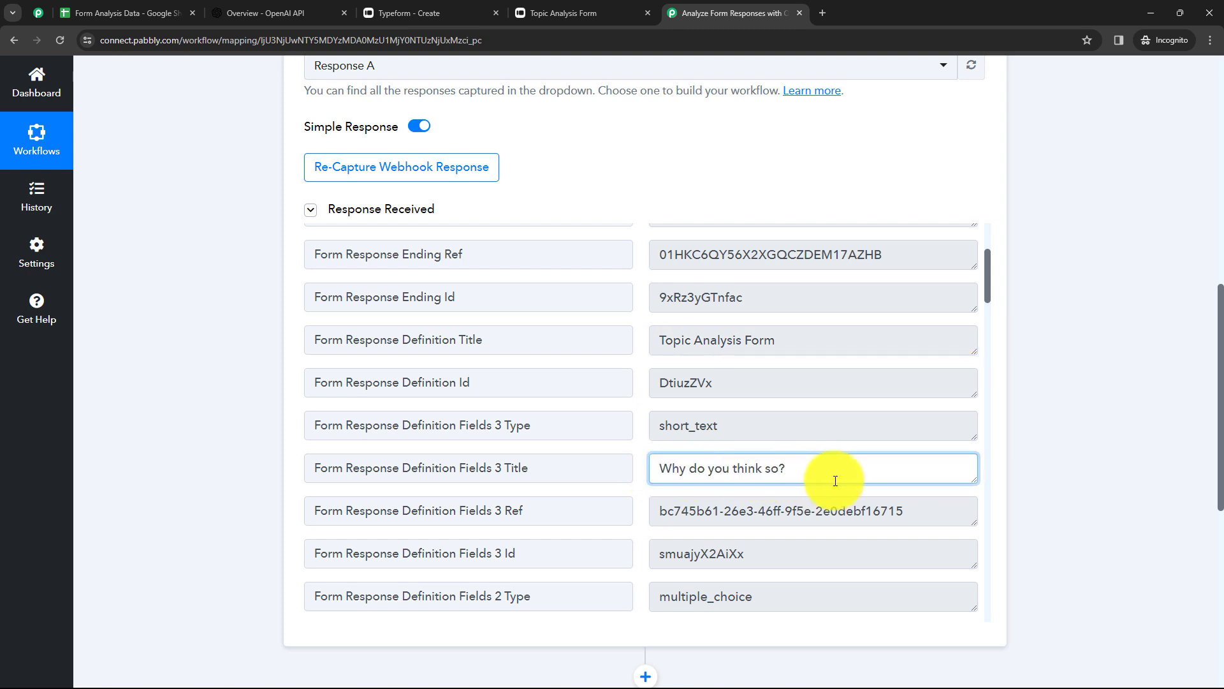
Review the fast food question, its answer choices, and the Age and Name field definitions in the captured response.
scroll(832, 478, "down", 5)
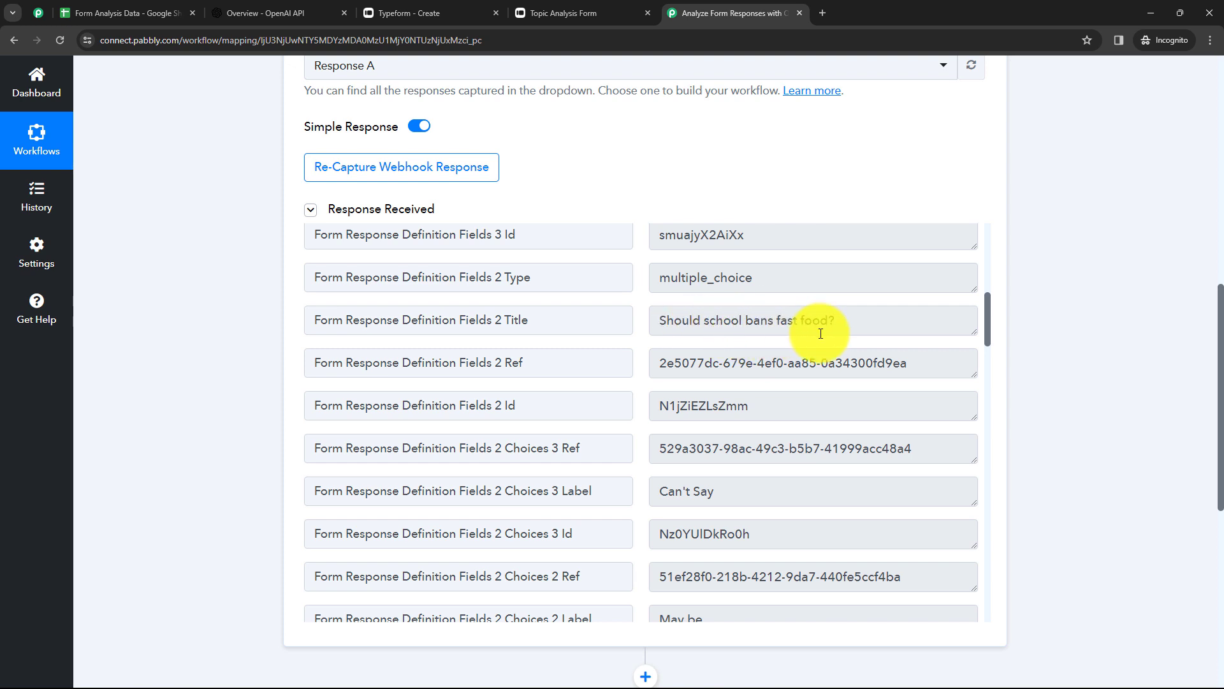
scroll(821, 333, "down", 1)
scroll(733, 429, "down", 1)
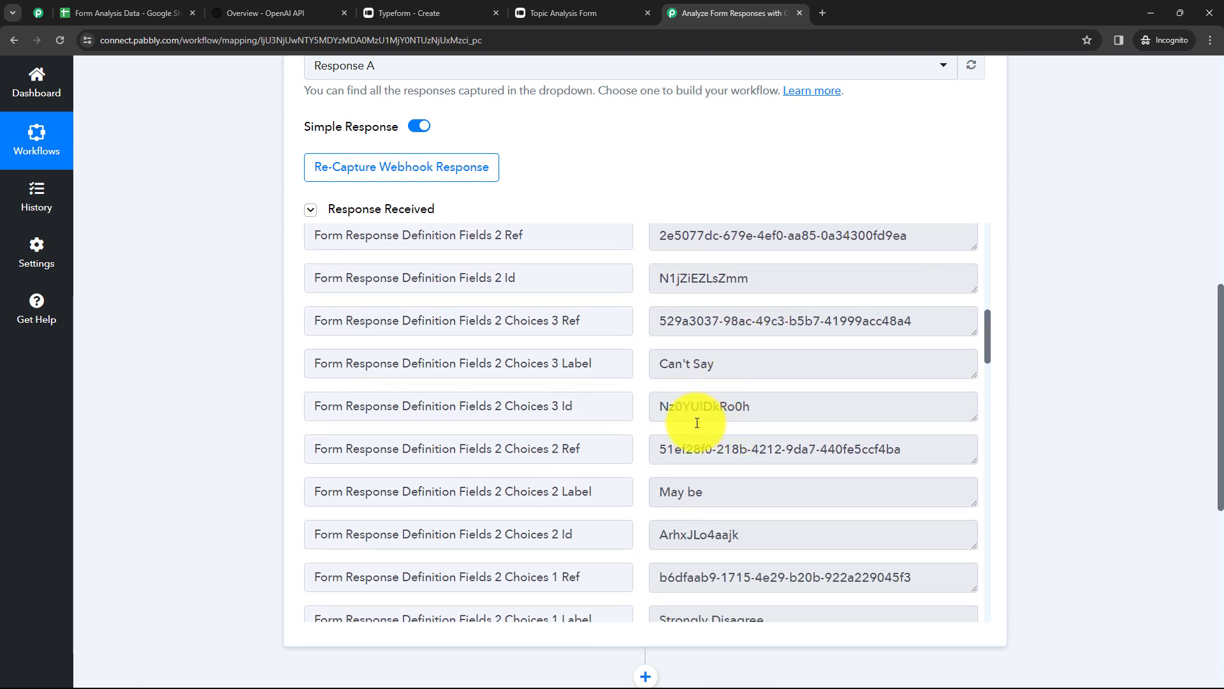
scroll(720, 434, "down", 2)
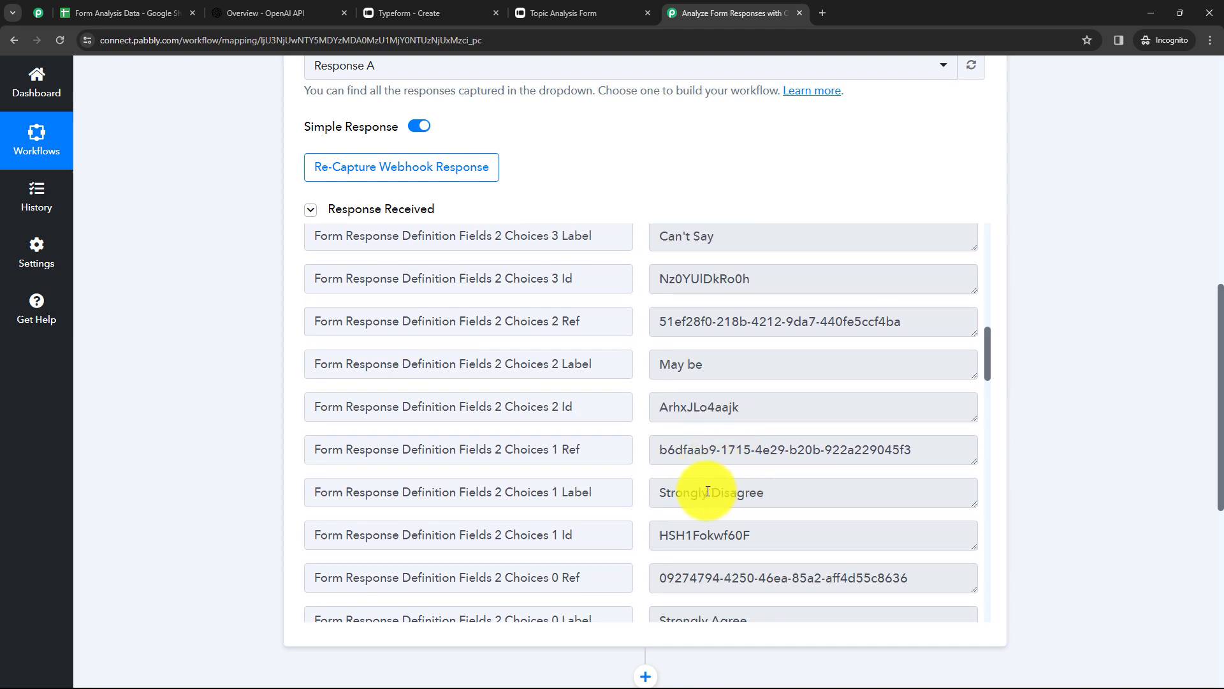
scroll(708, 491, "down", 2)
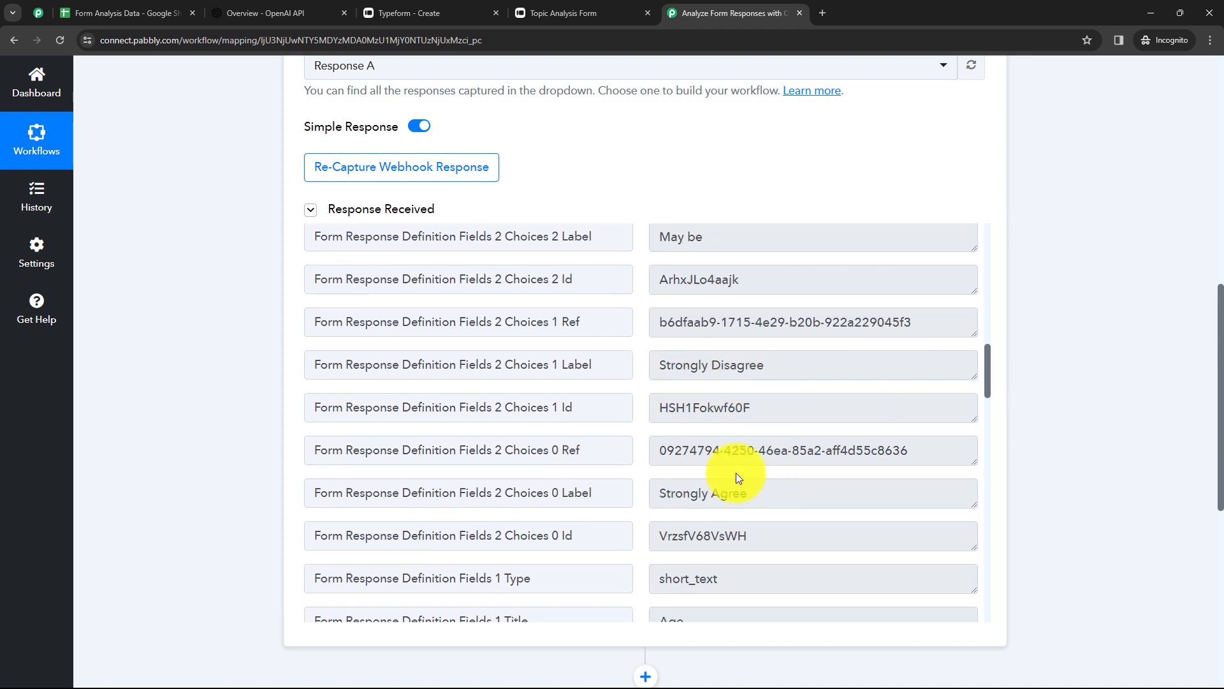
scroll(803, 465, "down", 1)
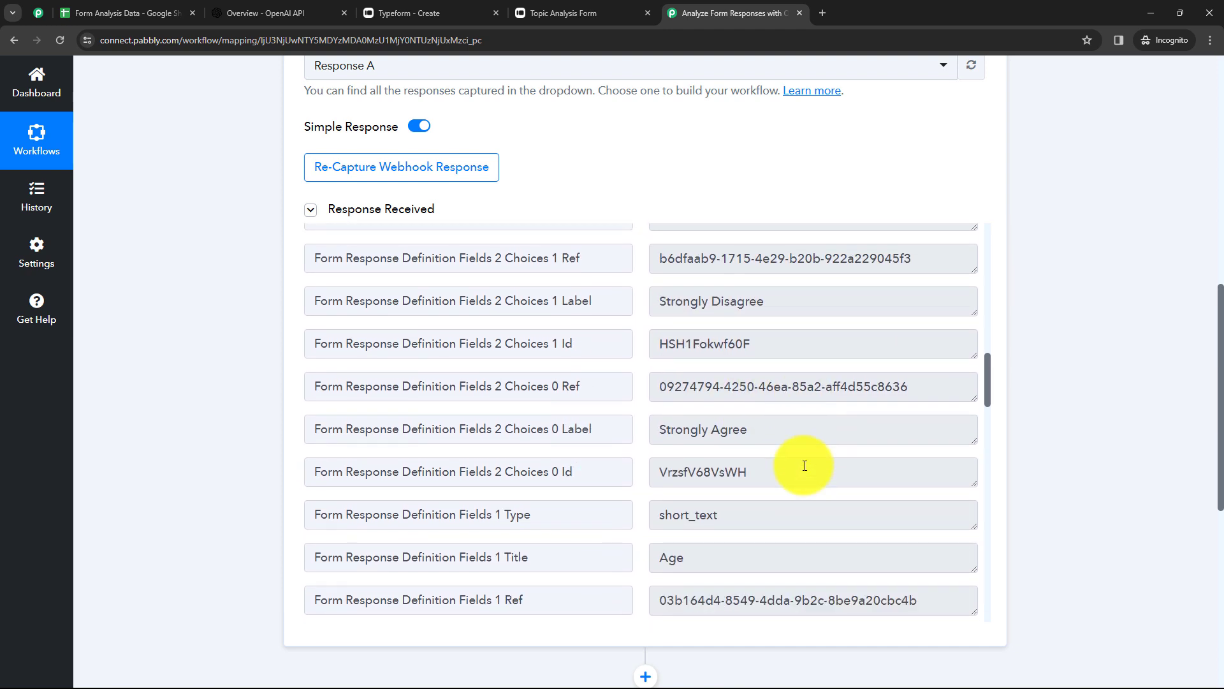
scroll(800, 511, "down", 2)
scroll(733, 400, "down", 2)
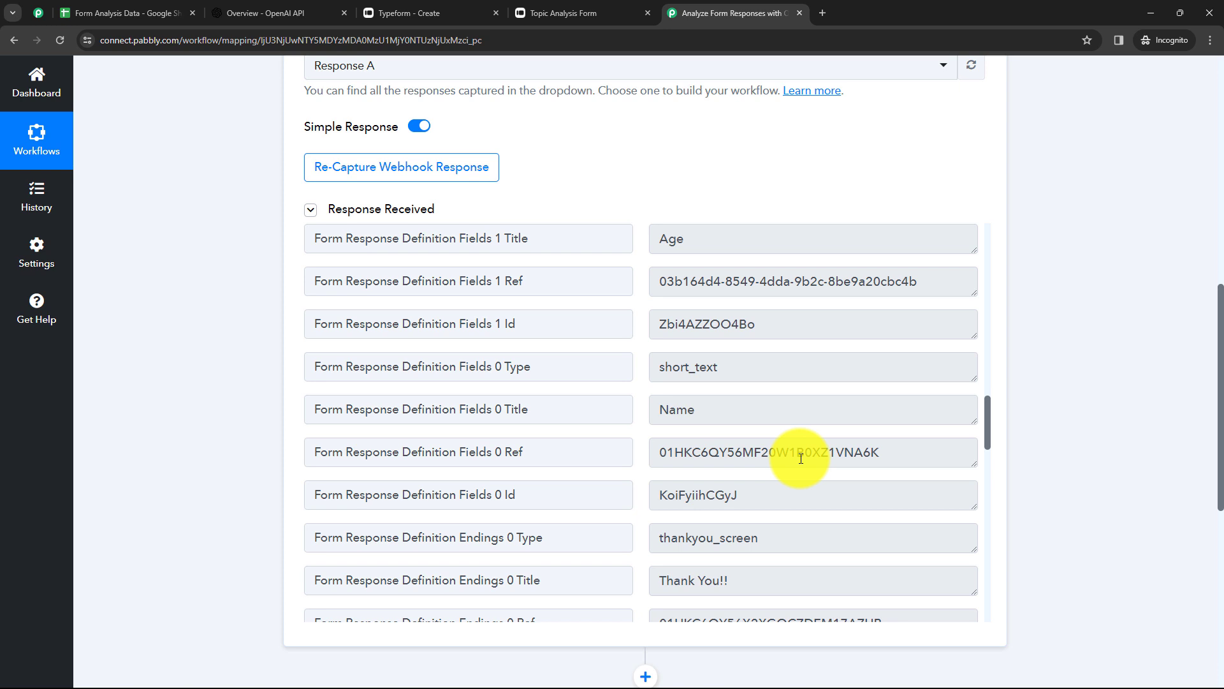
Examine the captured reason, choice, age and name answers, enlarging the reason's value box to read it fully, and return to the trigger's header.
scroll(801, 458, "down", 5)
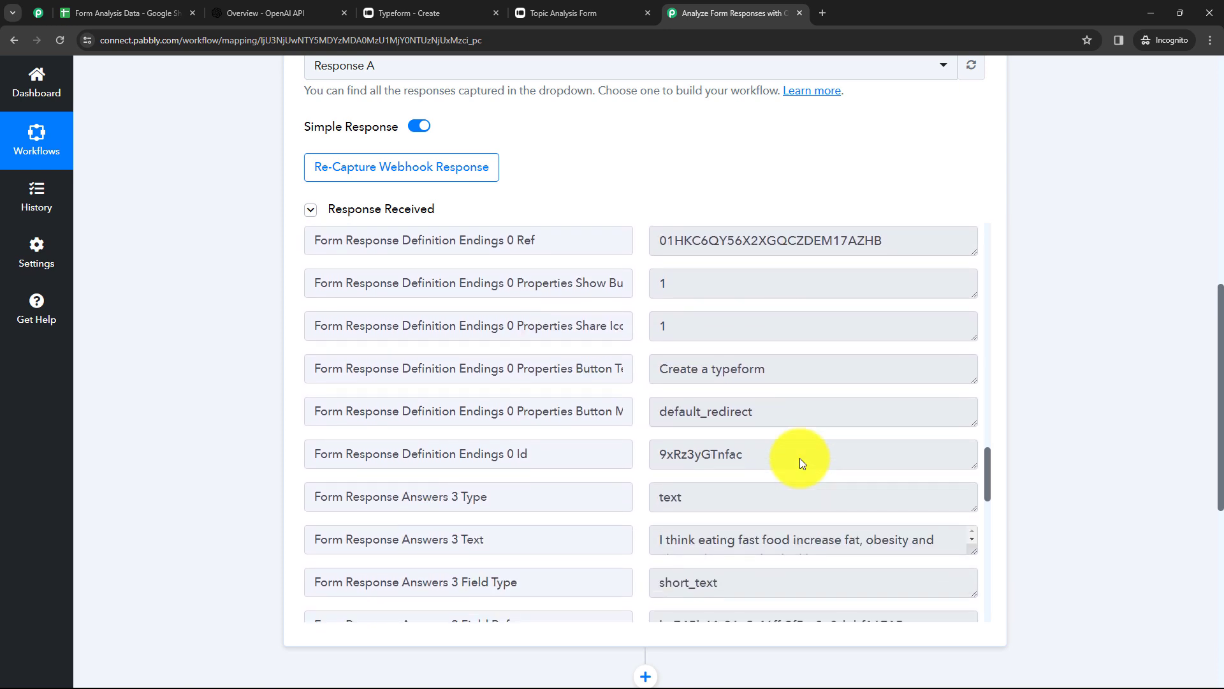
scroll(801, 464, "down", 1)
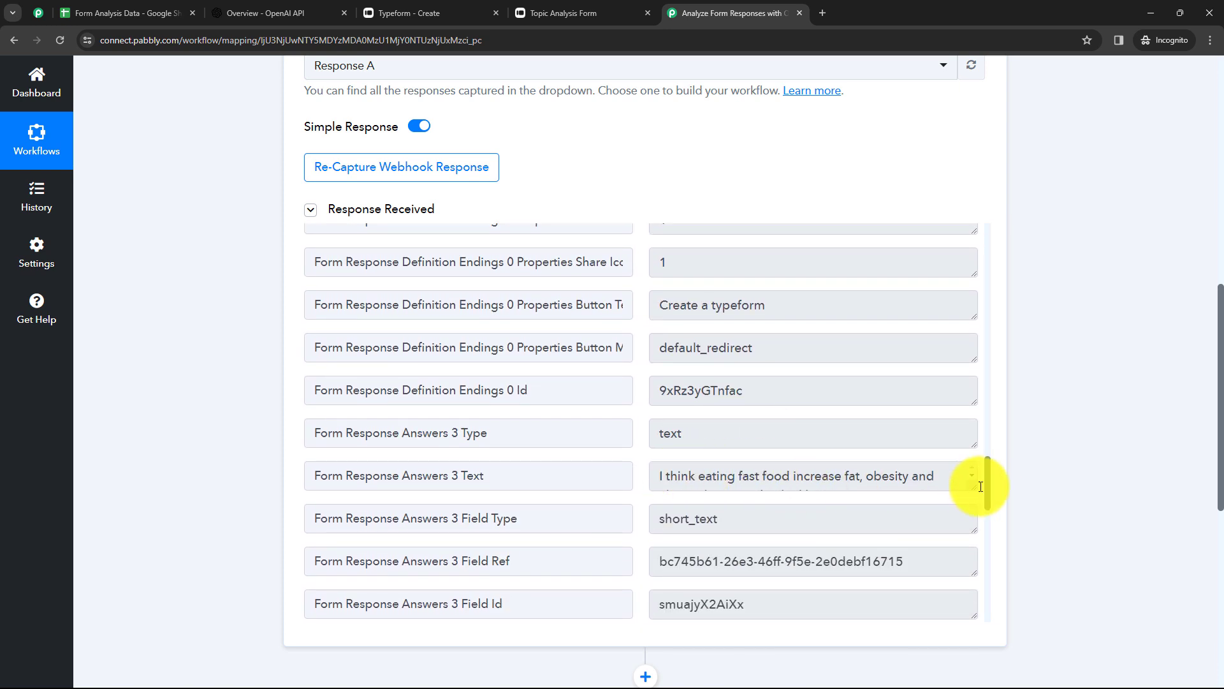
left_click_drag(978, 489, 974, 516)
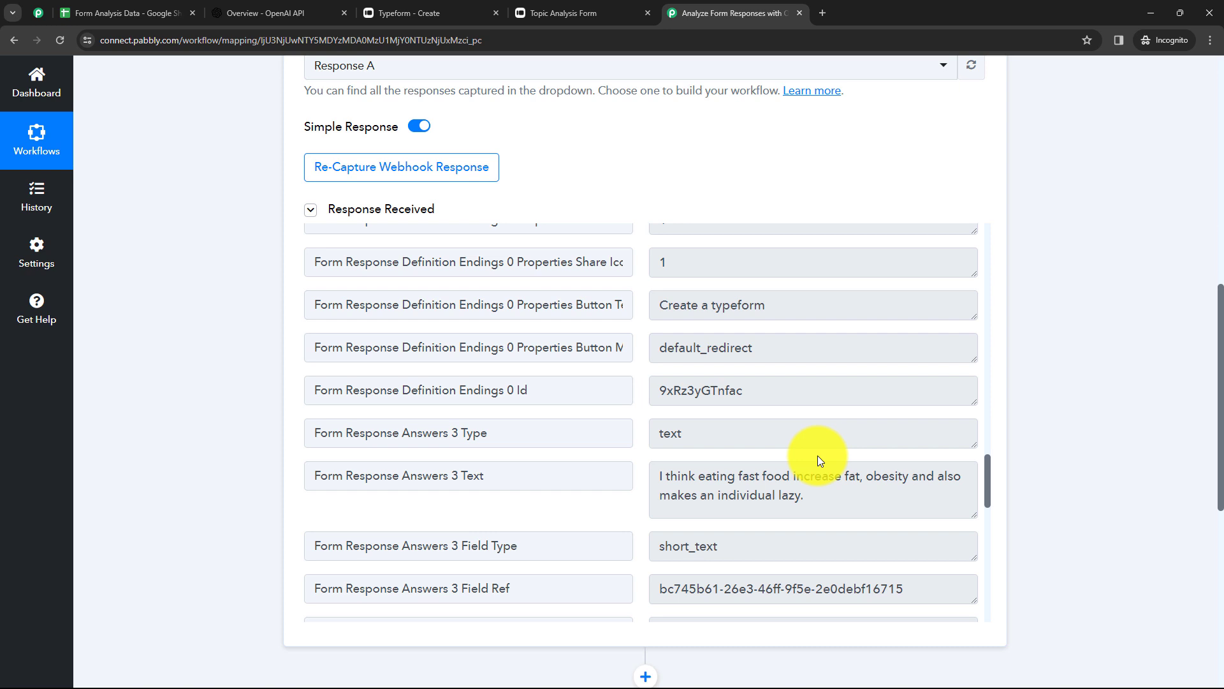
scroll(817, 455, "down", 5)
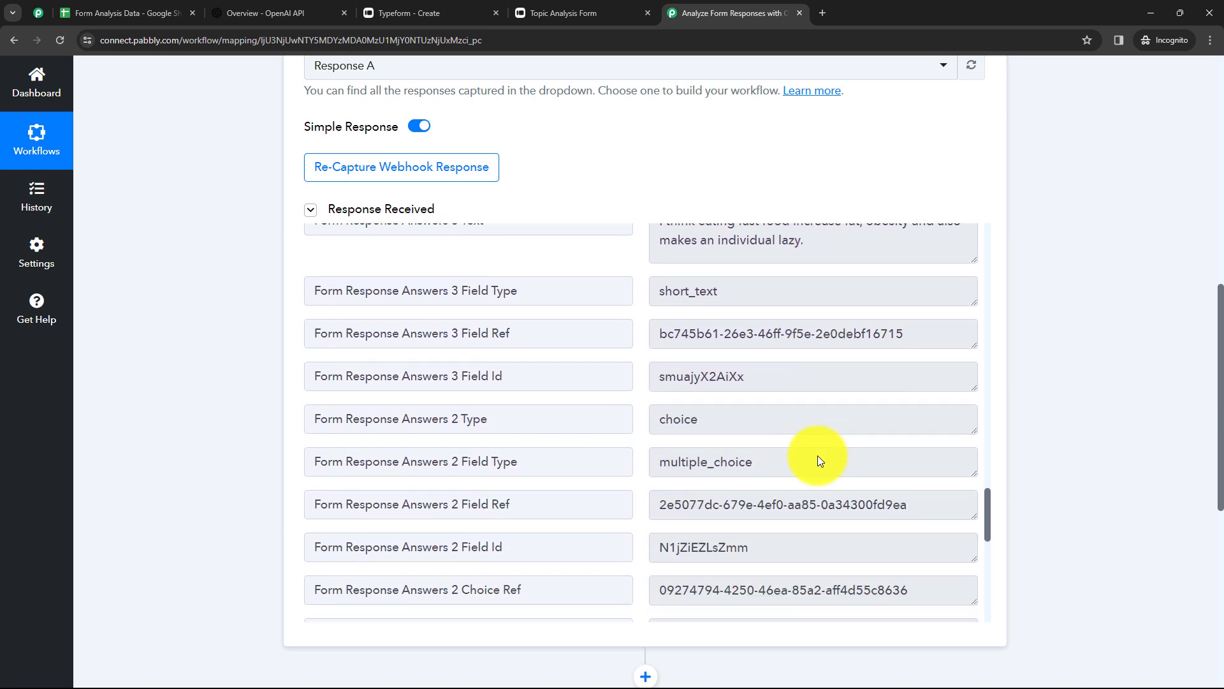
scroll(817, 456, "down", 4)
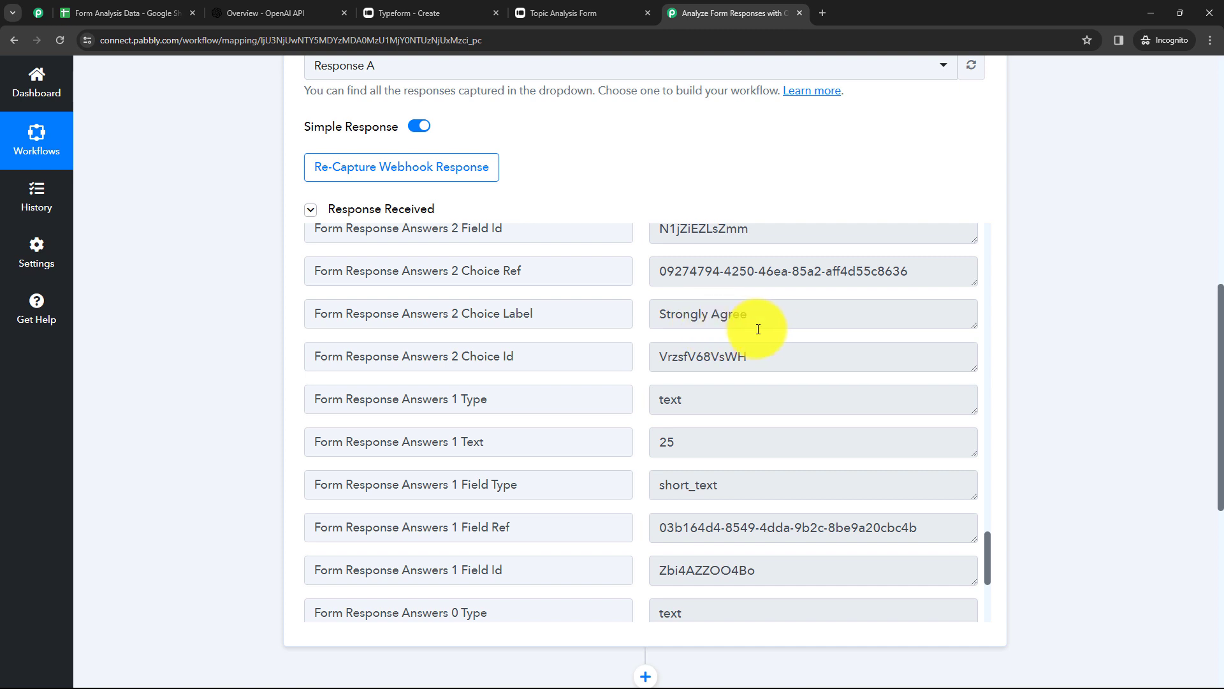
scroll(758, 331, "down", 4)
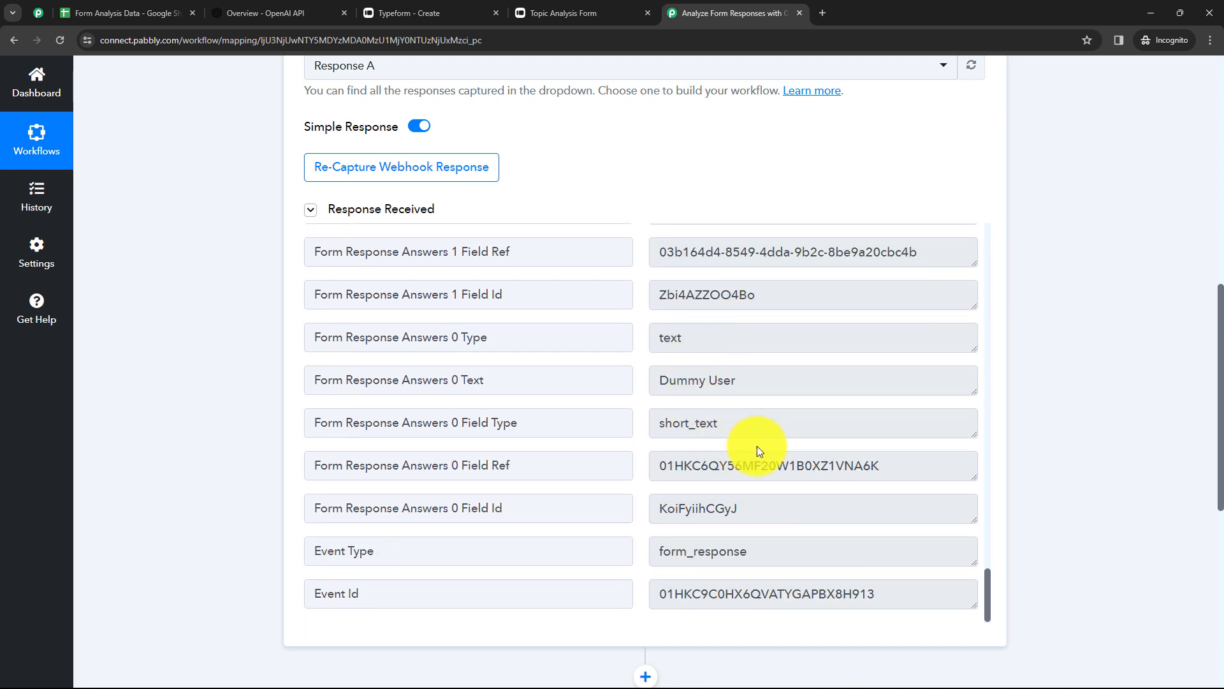
left_click_drag(752, 386, 659, 381)
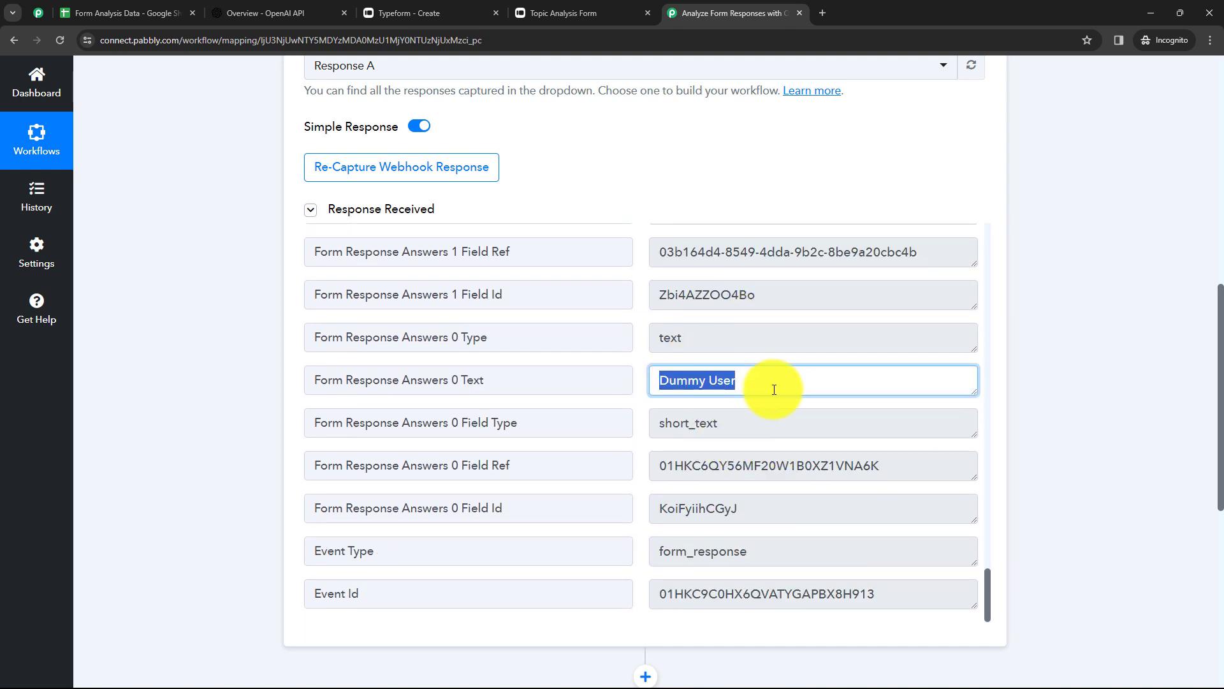
left_click(783, 385)
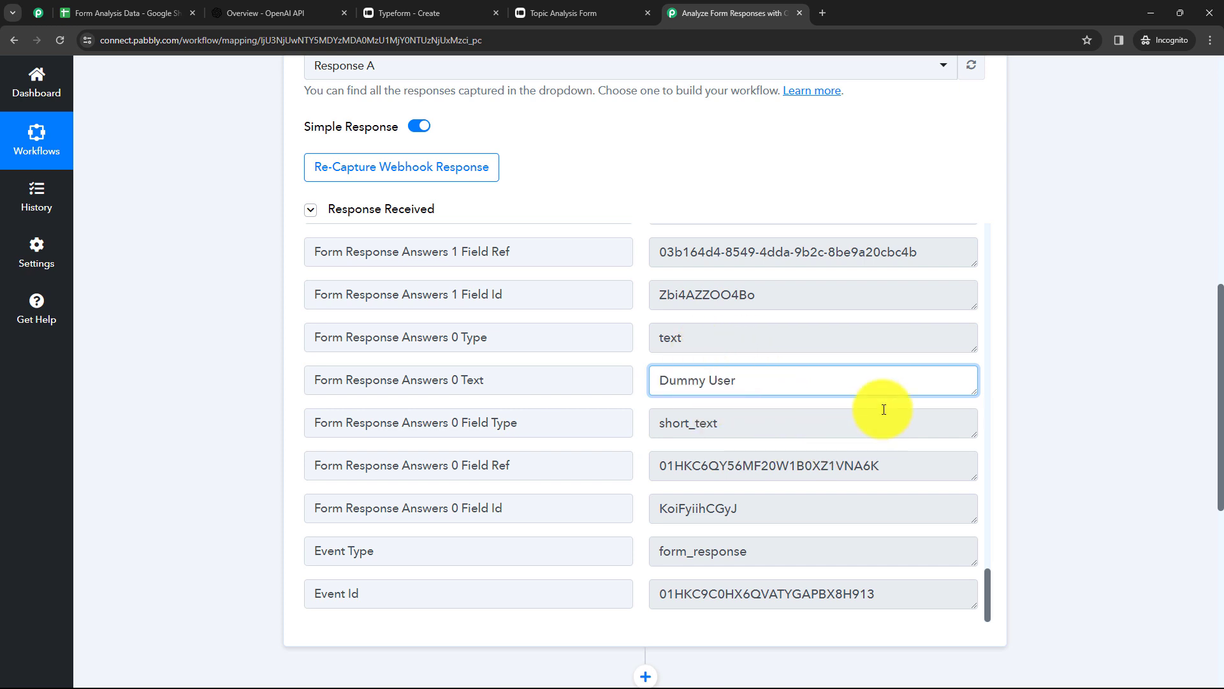
left_click(1028, 399)
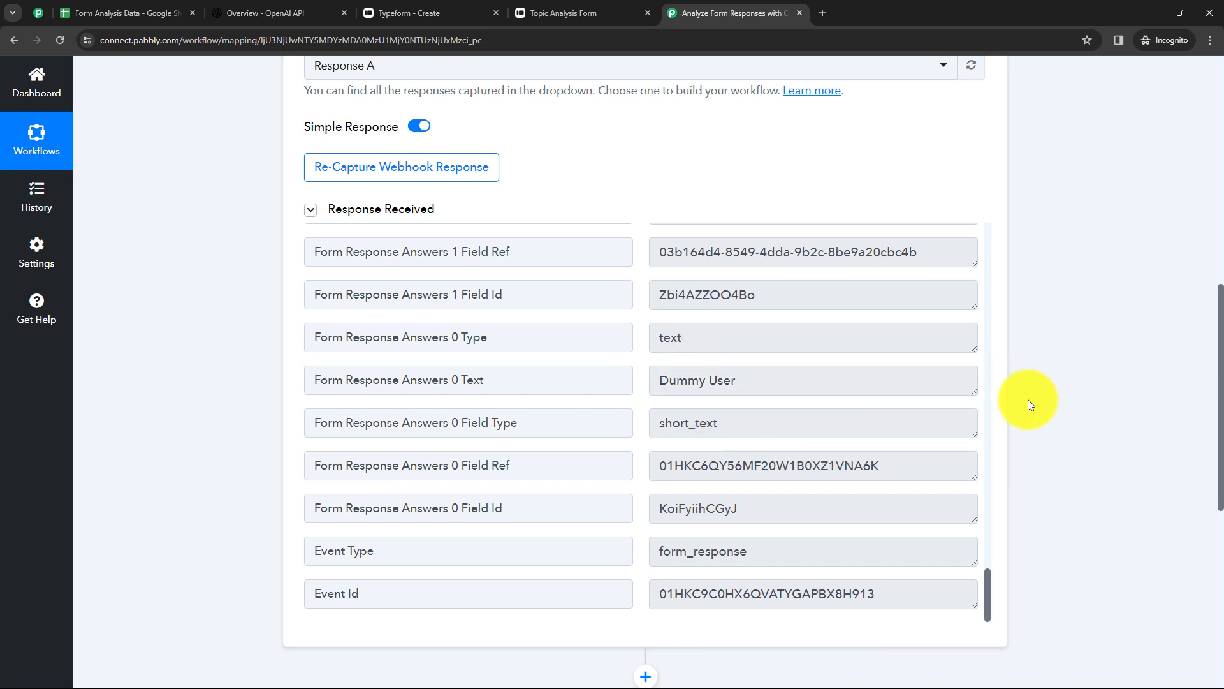
scroll(690, 181, "up", 6)
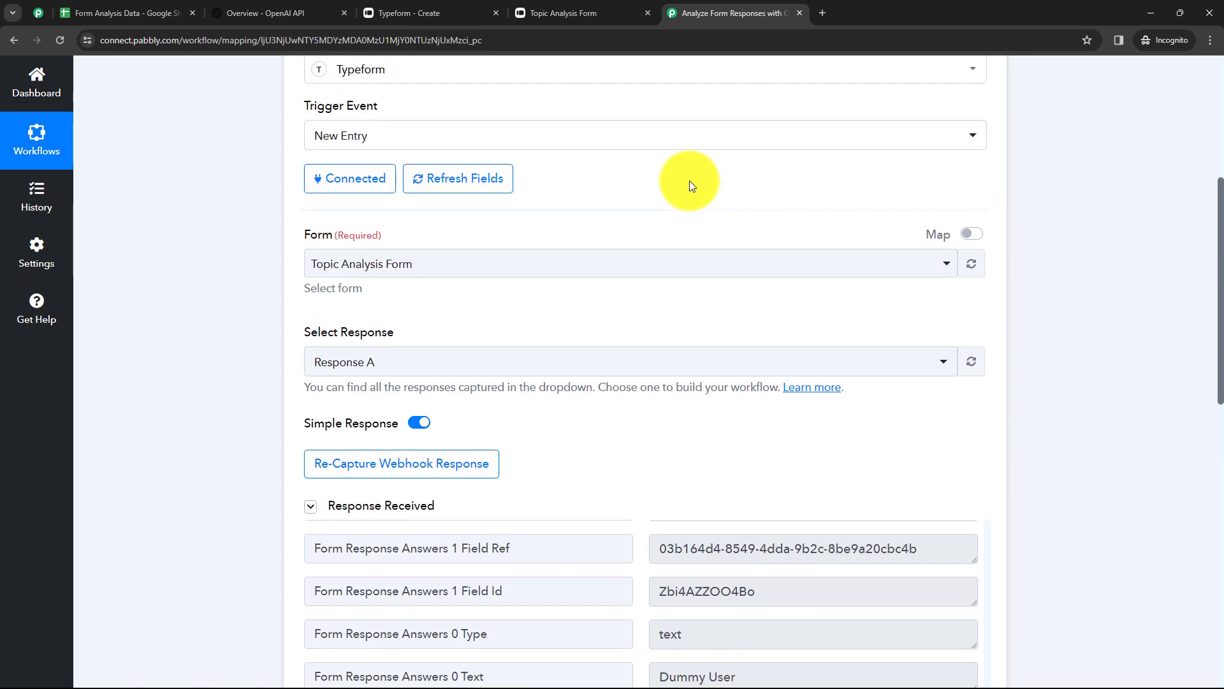
scroll(690, 181, "up", 3)
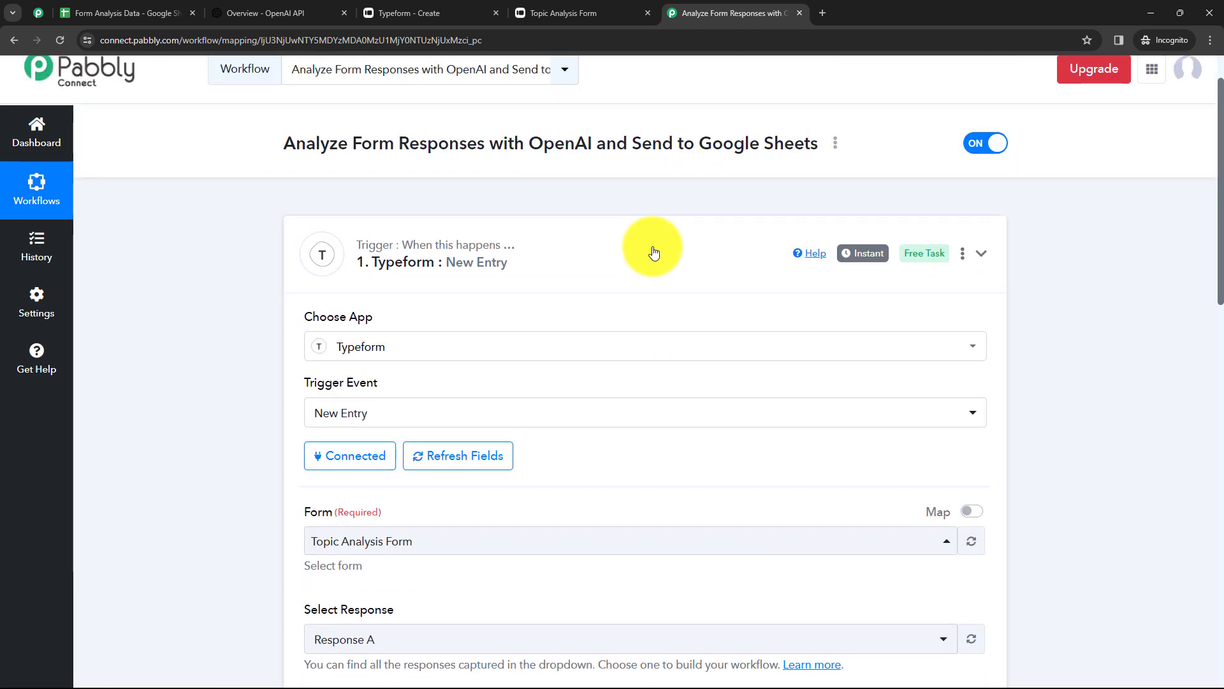
Collapse the Typeform trigger step and check the OpenAI part of the workflow's name.
left_click(653, 249)
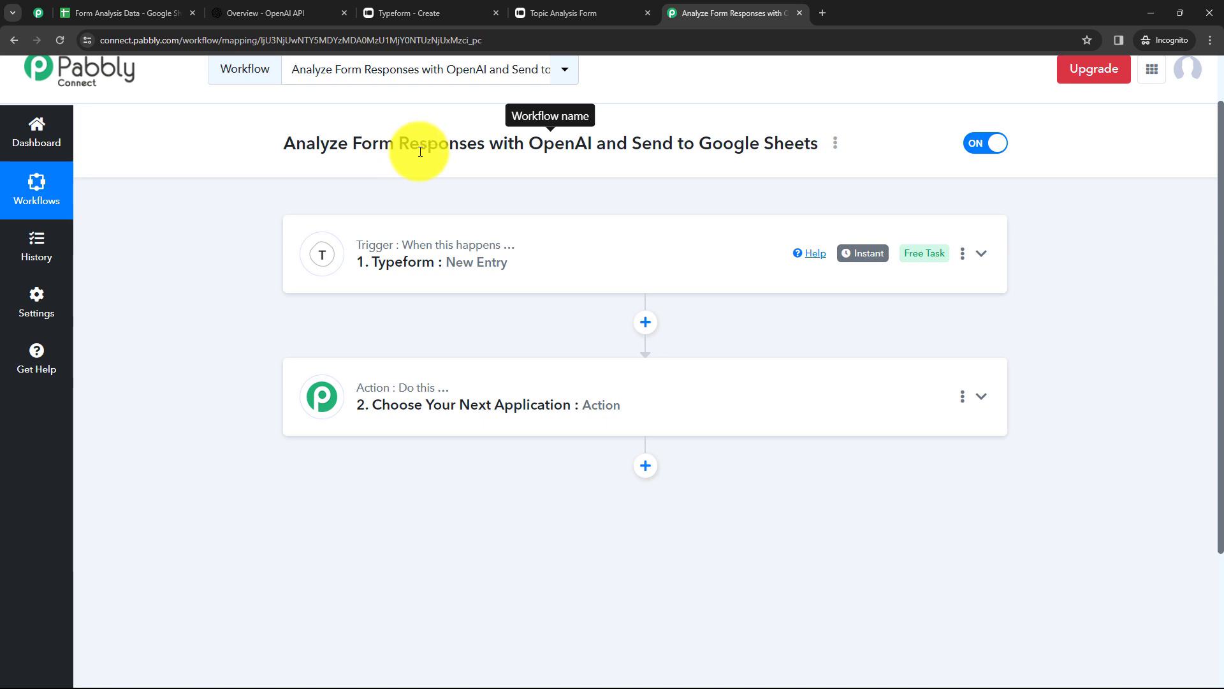
left_click_drag(543, 144, 606, 146)
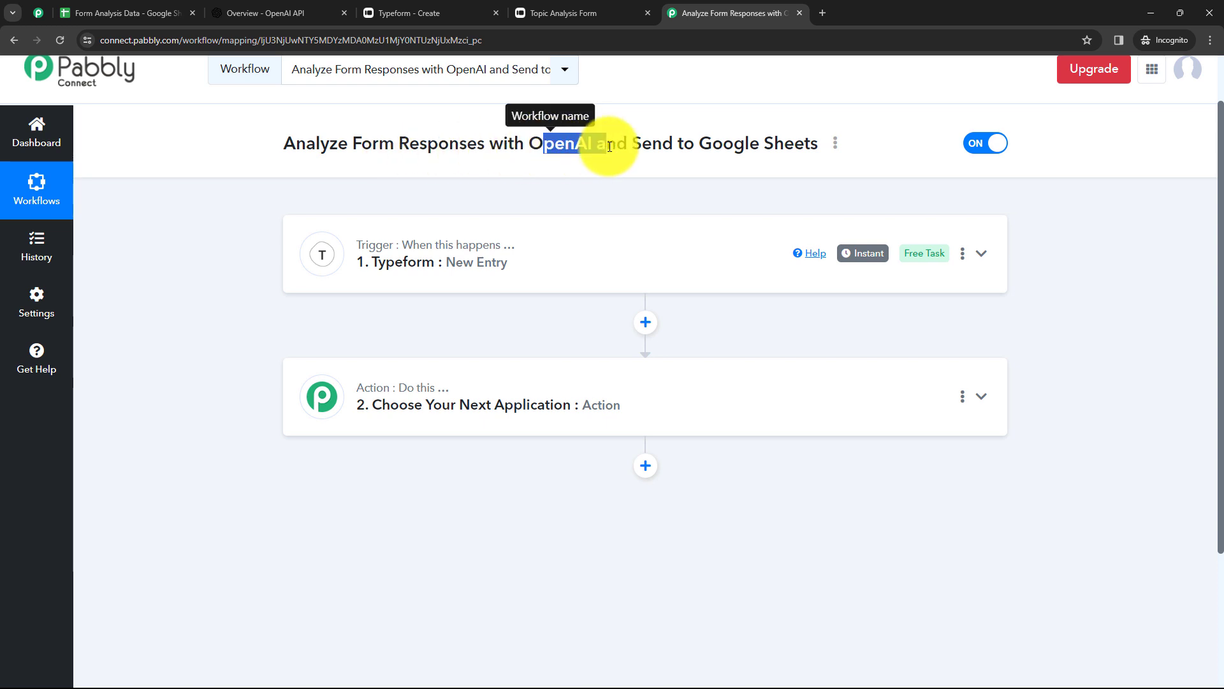
left_click(624, 185)
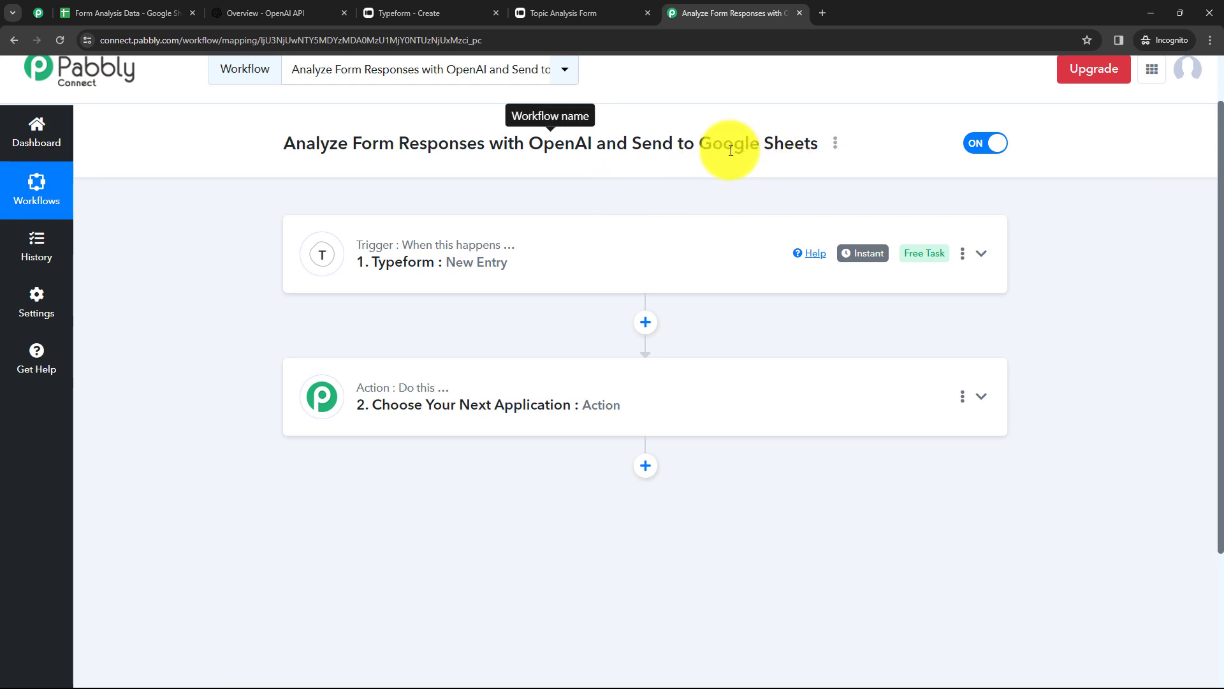
Set the second step's app to OpenAI (ChatGPT, DALL-E) with Generate Content as the action event.
left_click(480, 385)
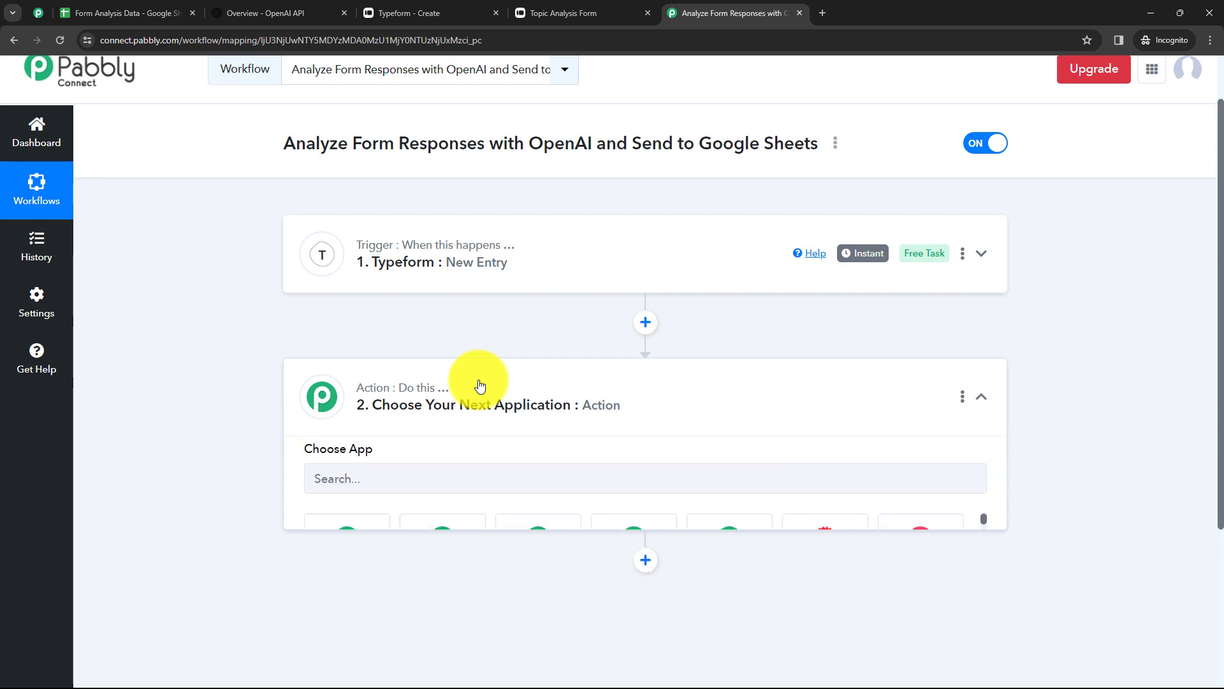
scroll(434, 392, "down", 3)
left_click(368, 331)
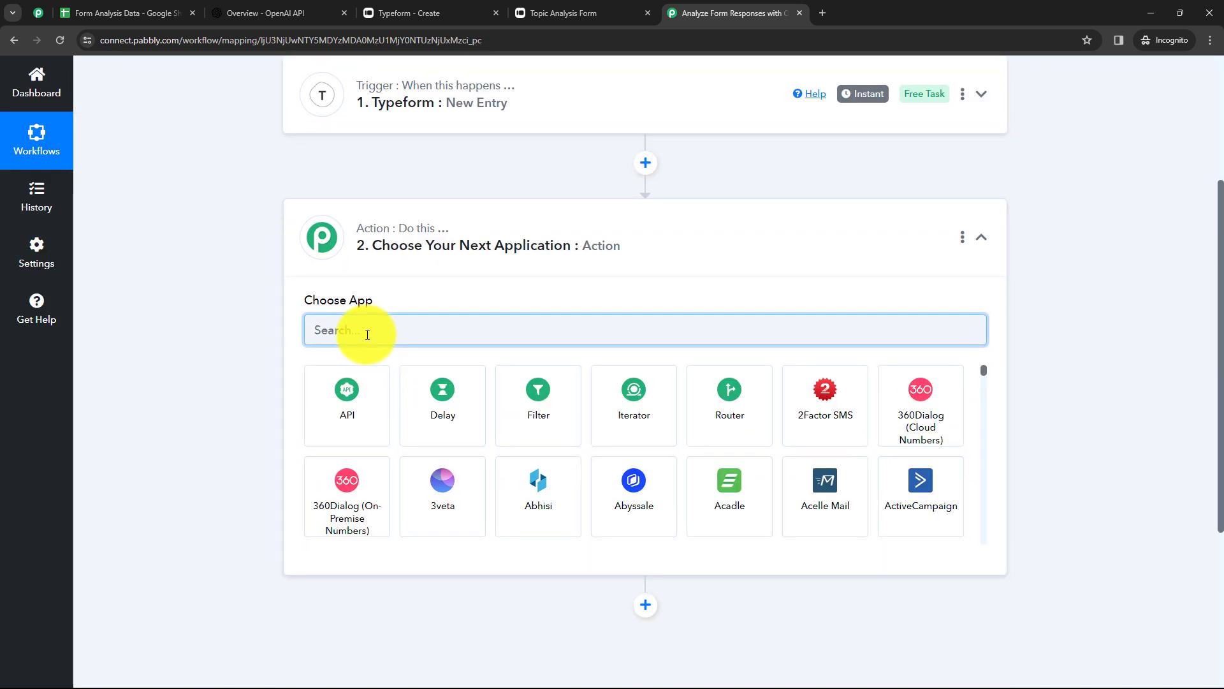
type("Open")
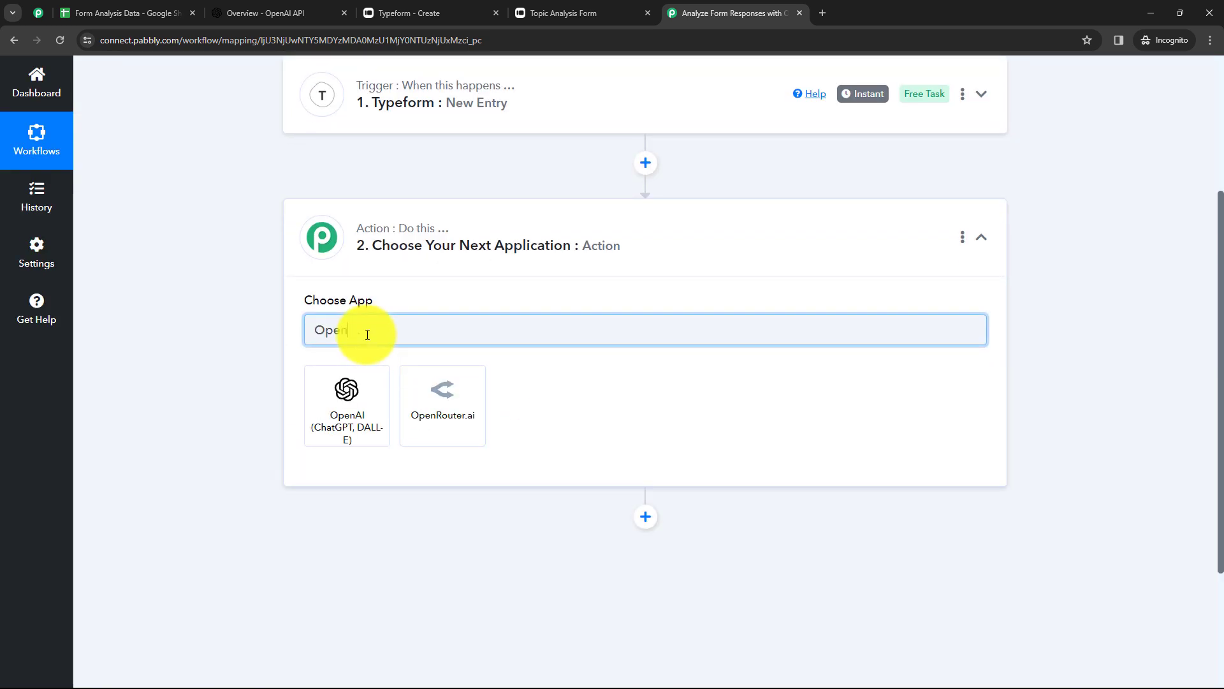
type("AI")
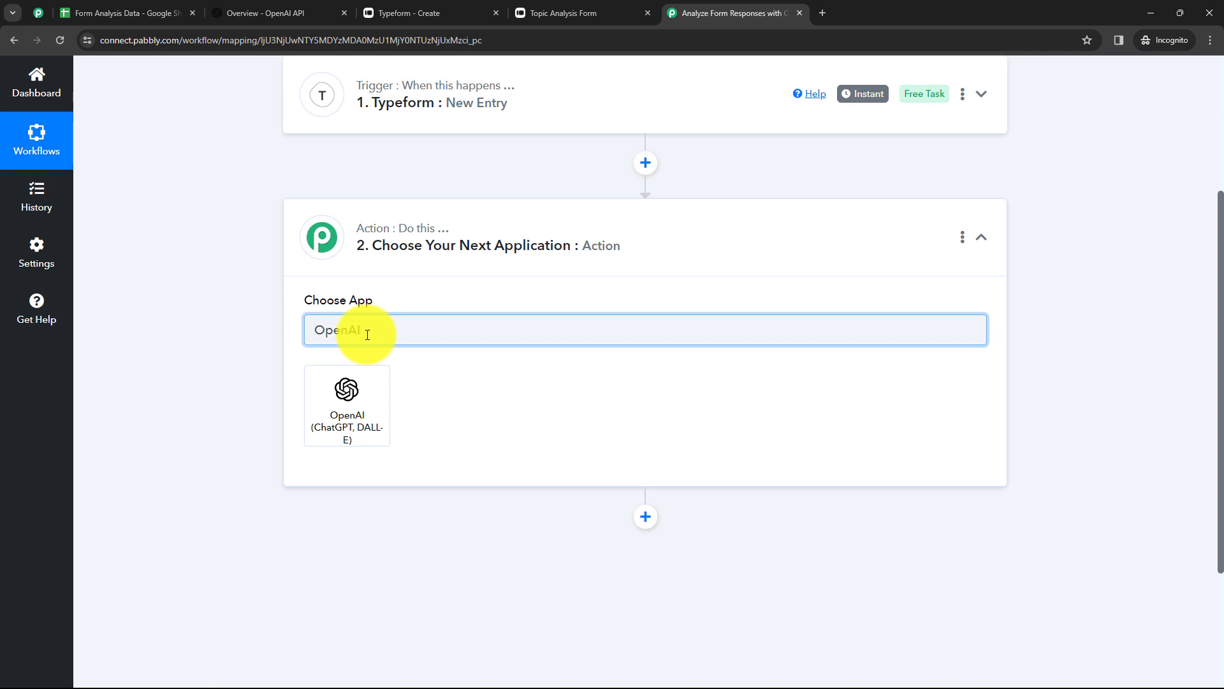
left_click(359, 381)
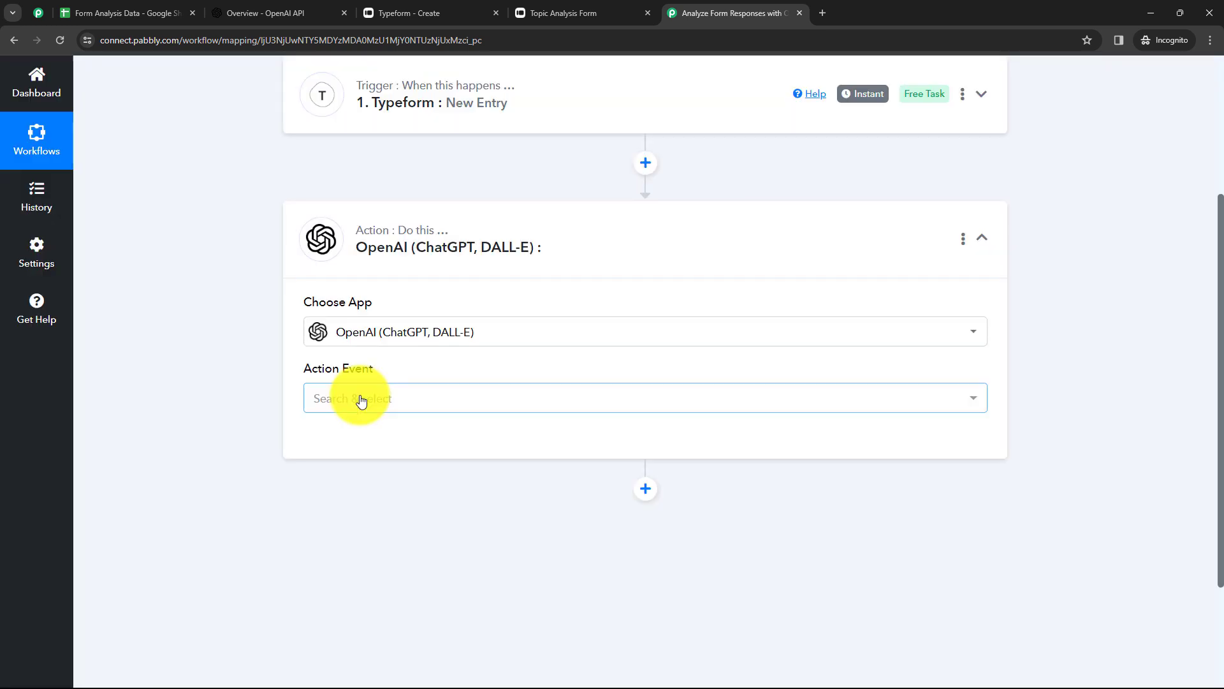
left_click(355, 399)
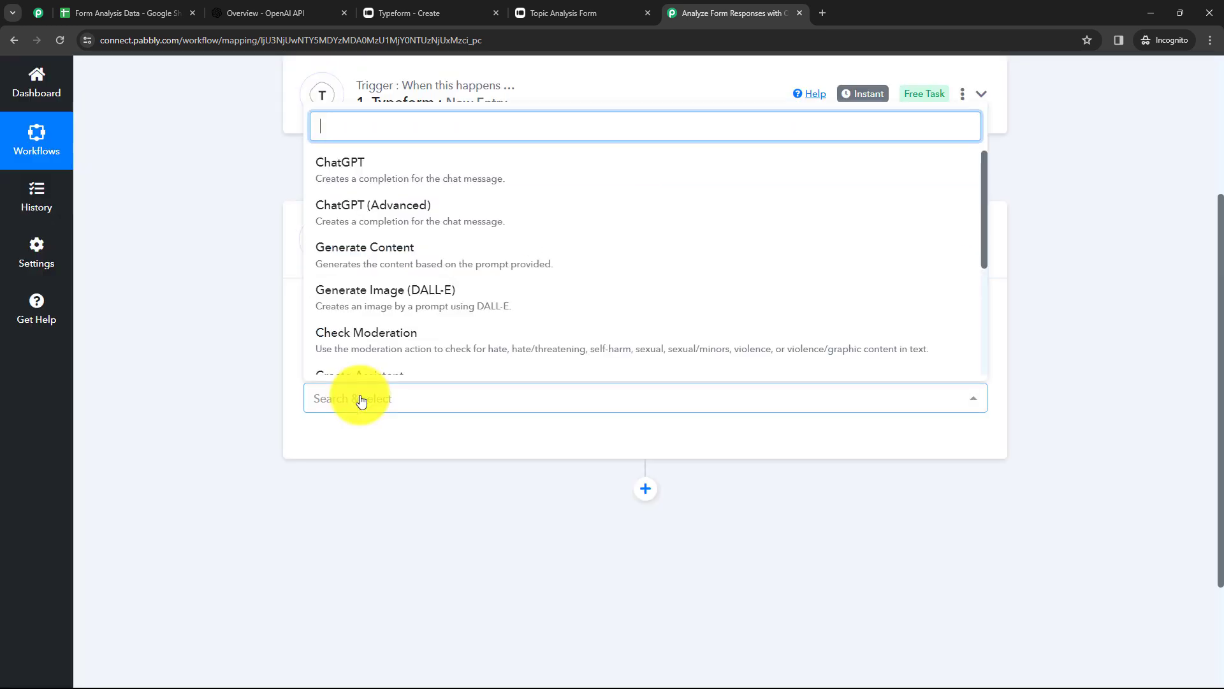
left_click(380, 270)
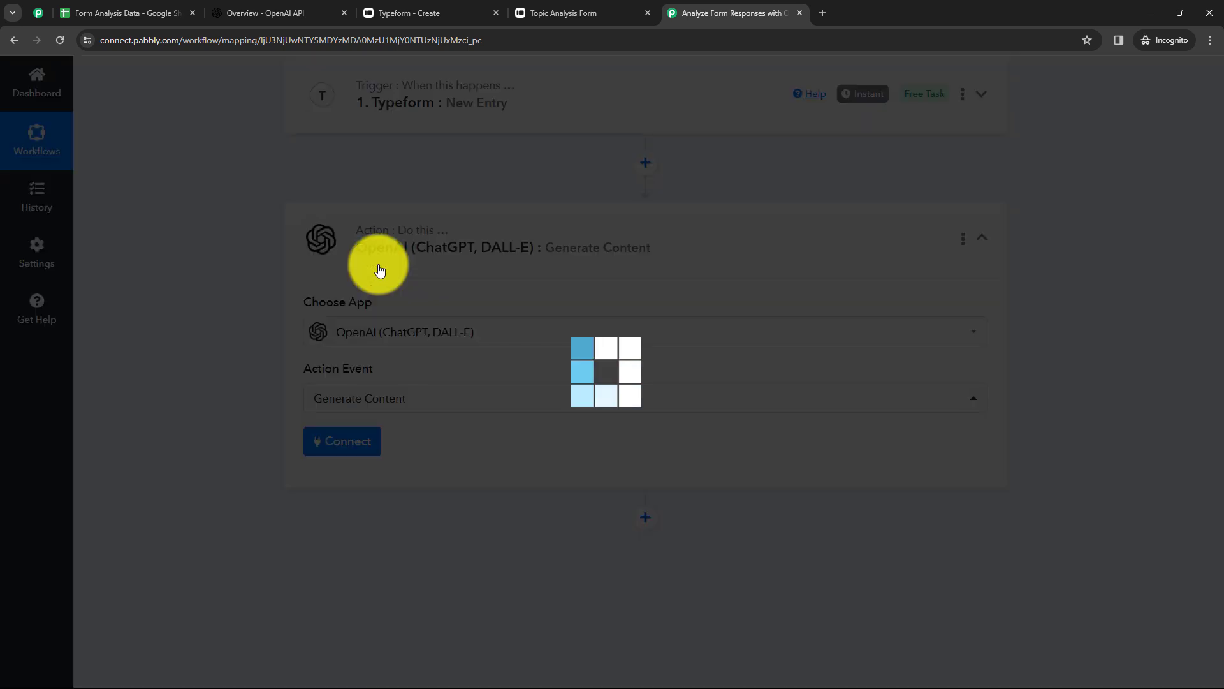
Open the OpenAI connection setup and look over the new connection form and the list of existing connections.
left_click(345, 445)
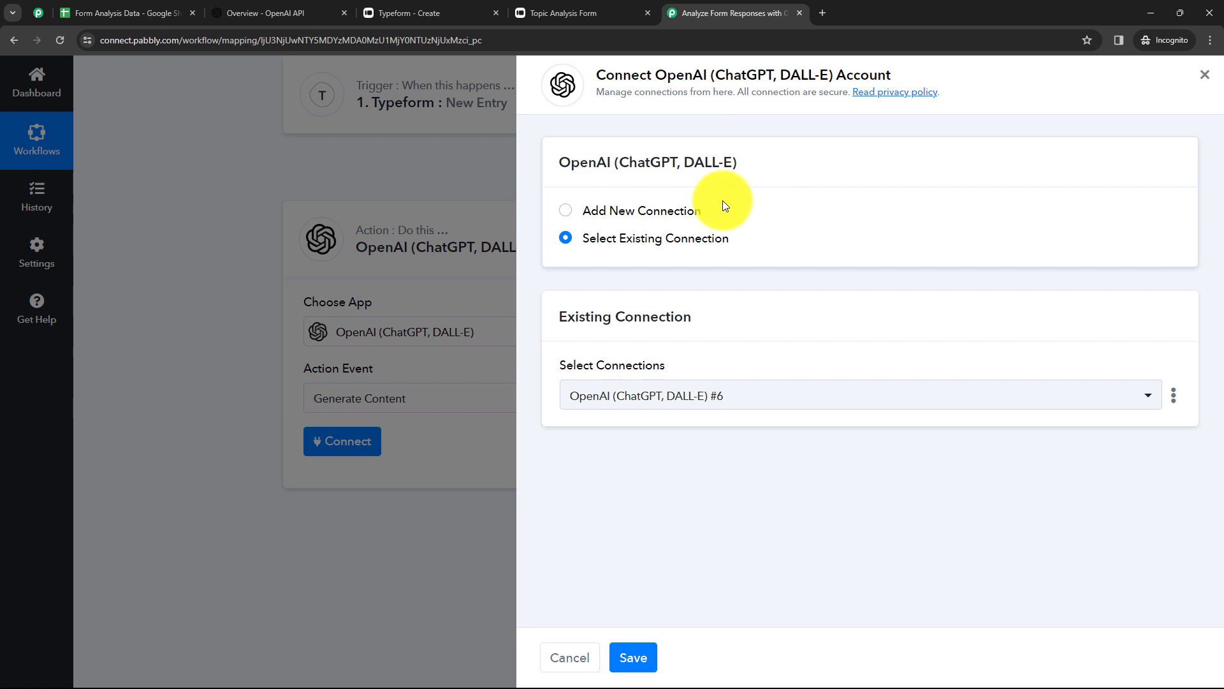
left_click(566, 212)
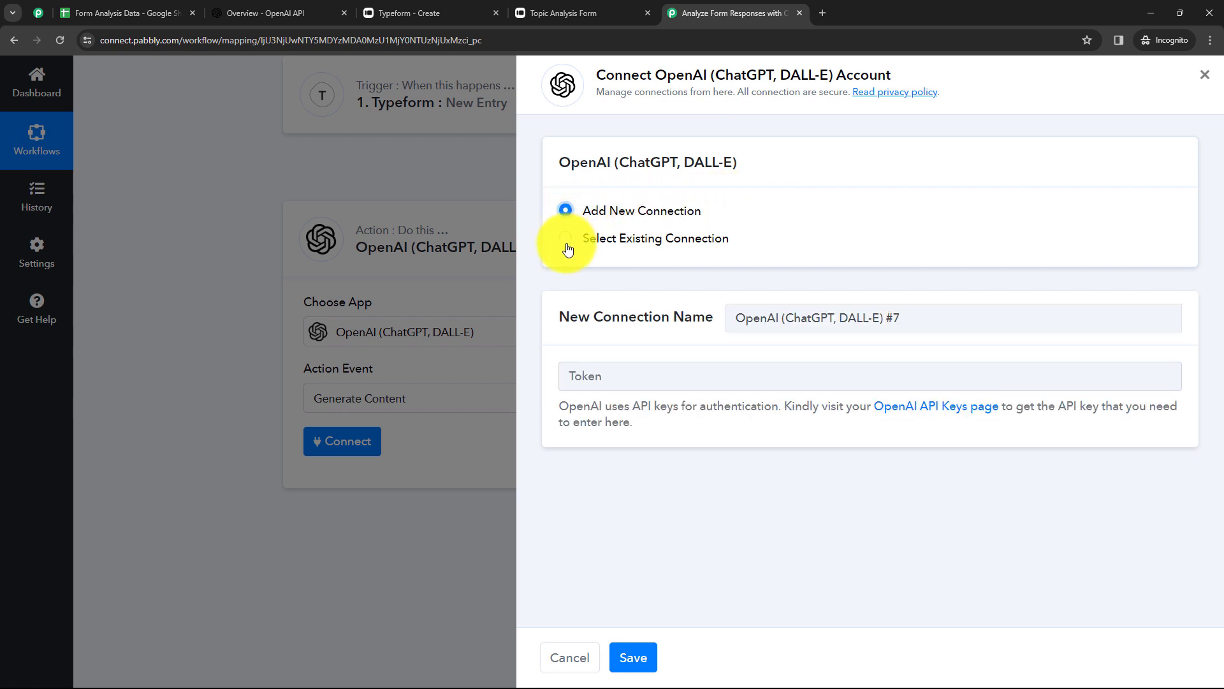
left_click(568, 244)
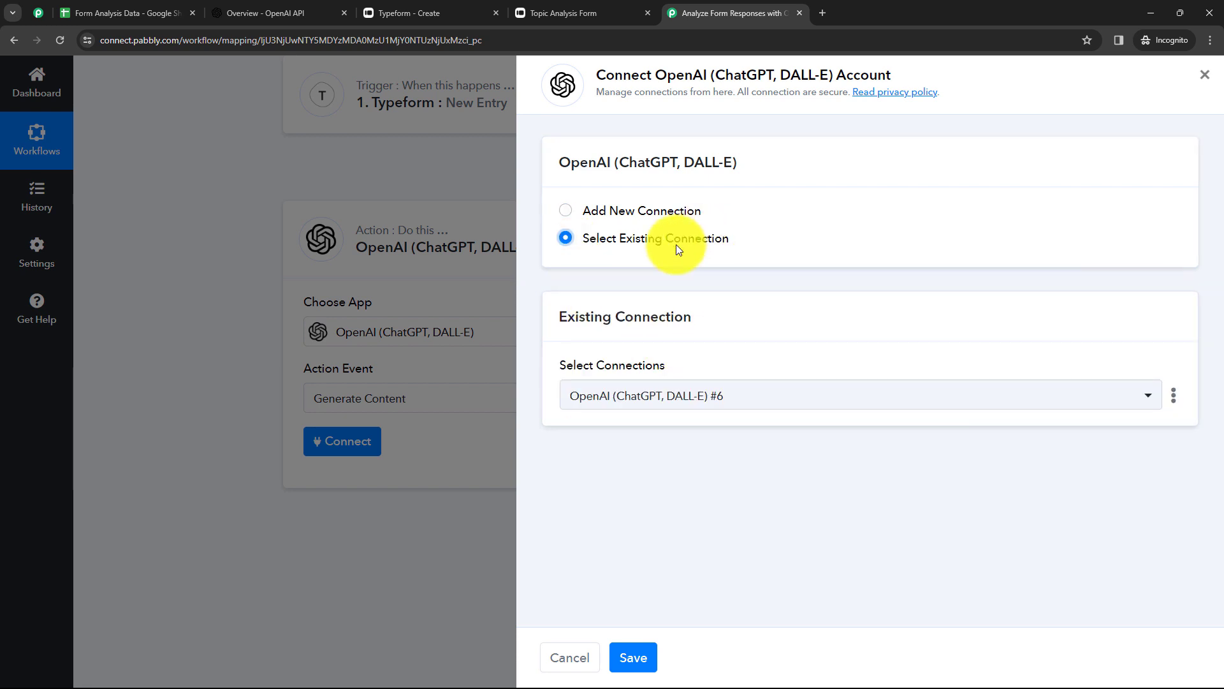
left_click(725, 393)
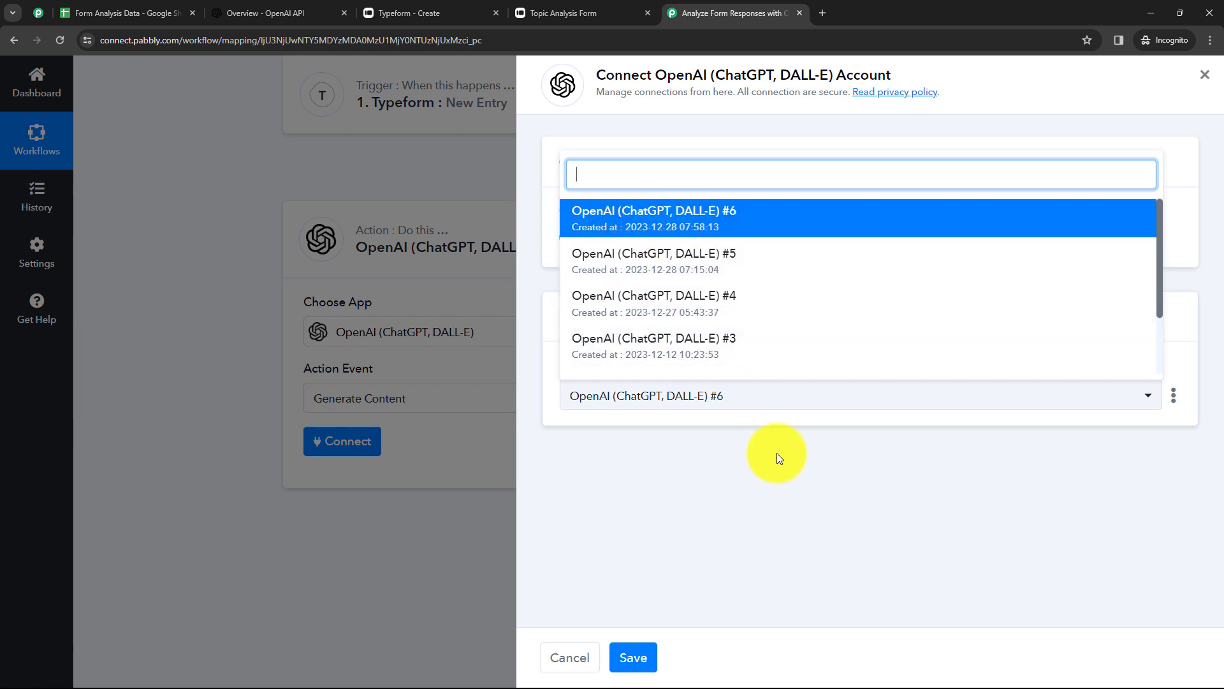
left_click(758, 488)
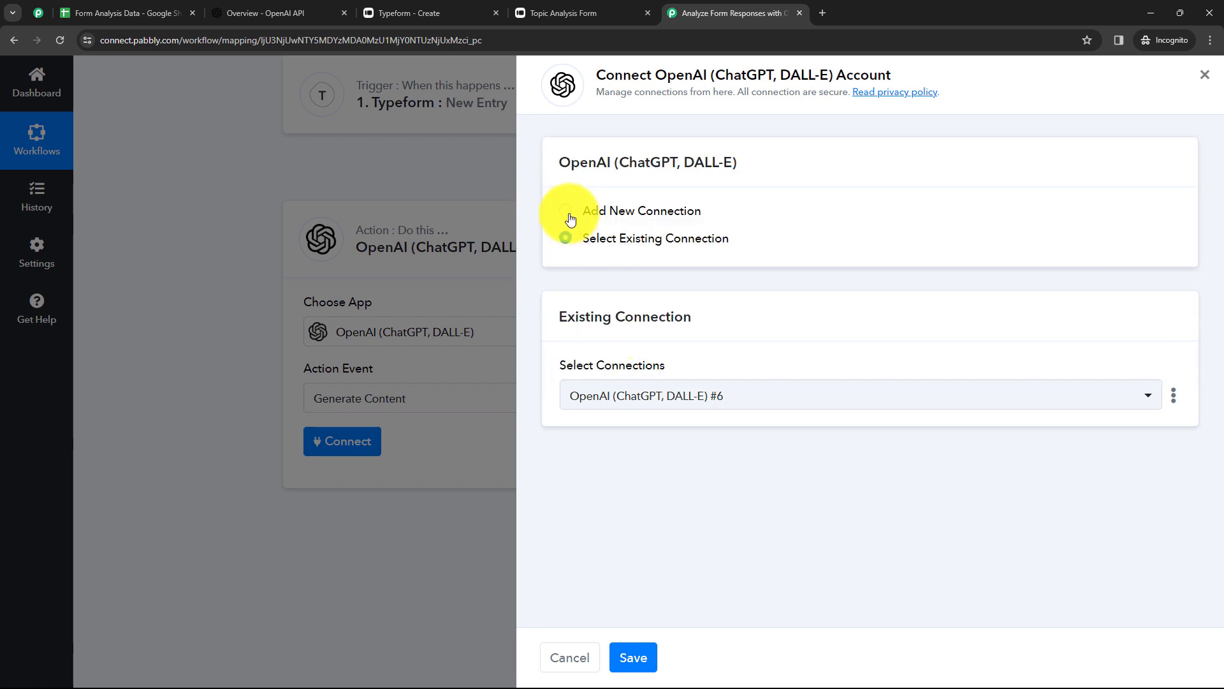
View the new connection's token instructions, the OpenAI API keys page and its secret key creation form, without creating a key.
left_click(569, 215)
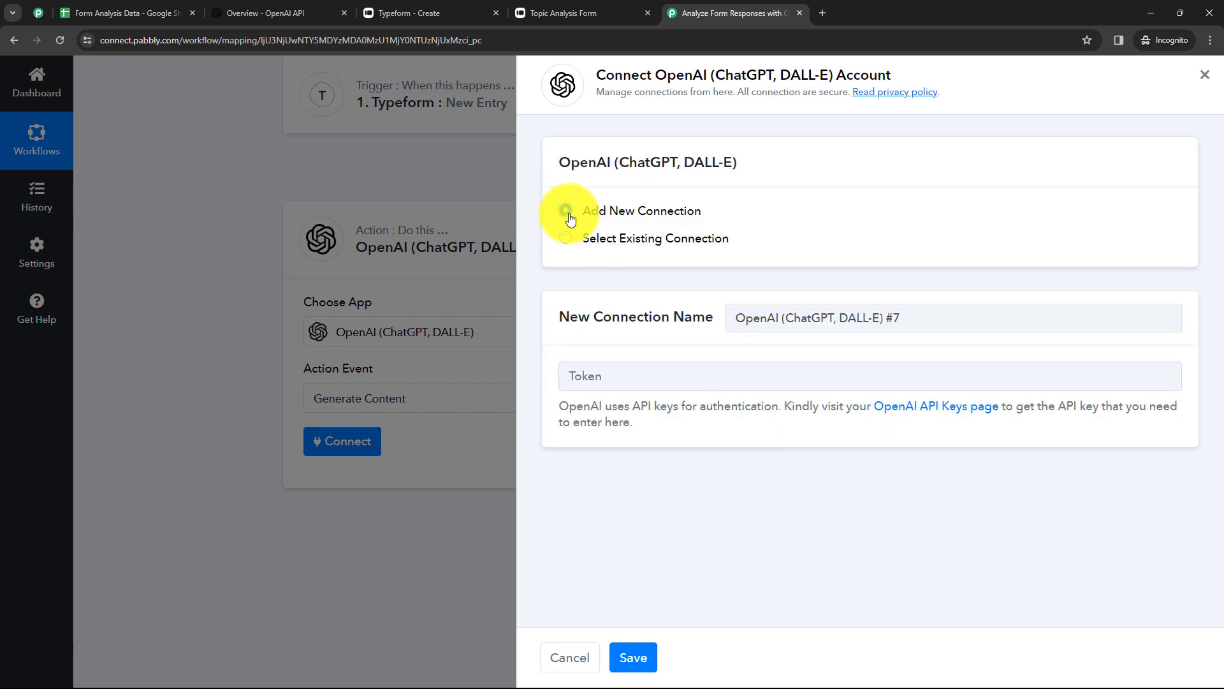
left_click(641, 381)
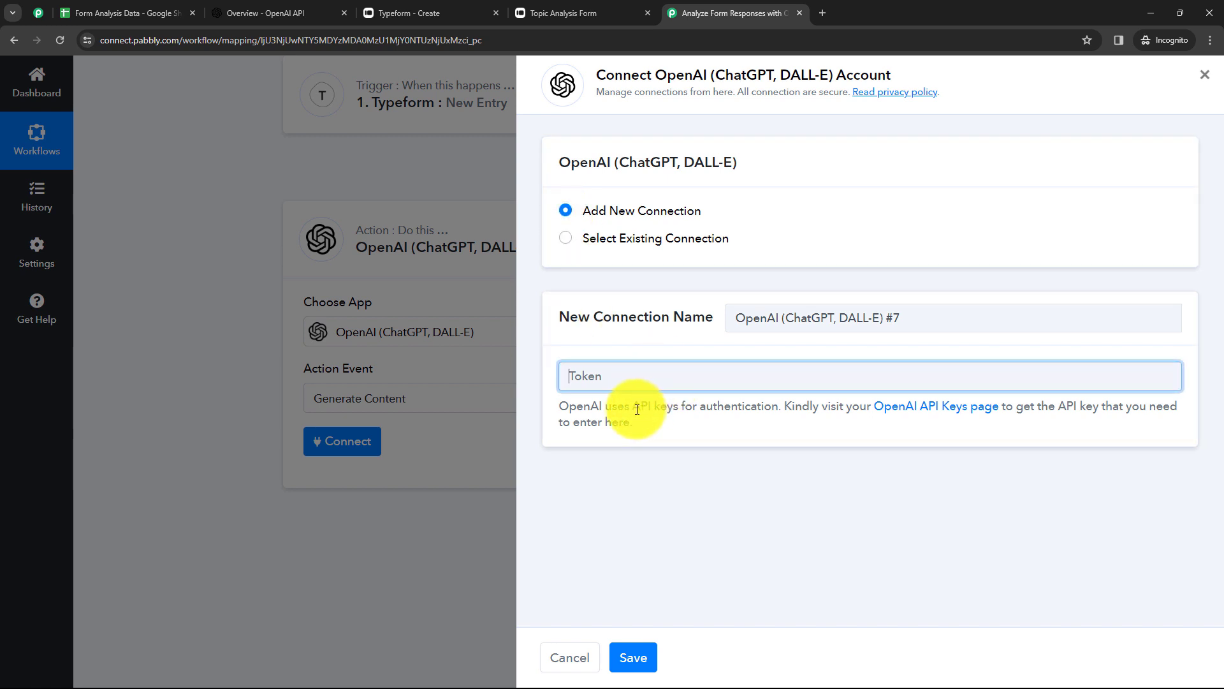
left_click_drag(633, 406, 695, 412)
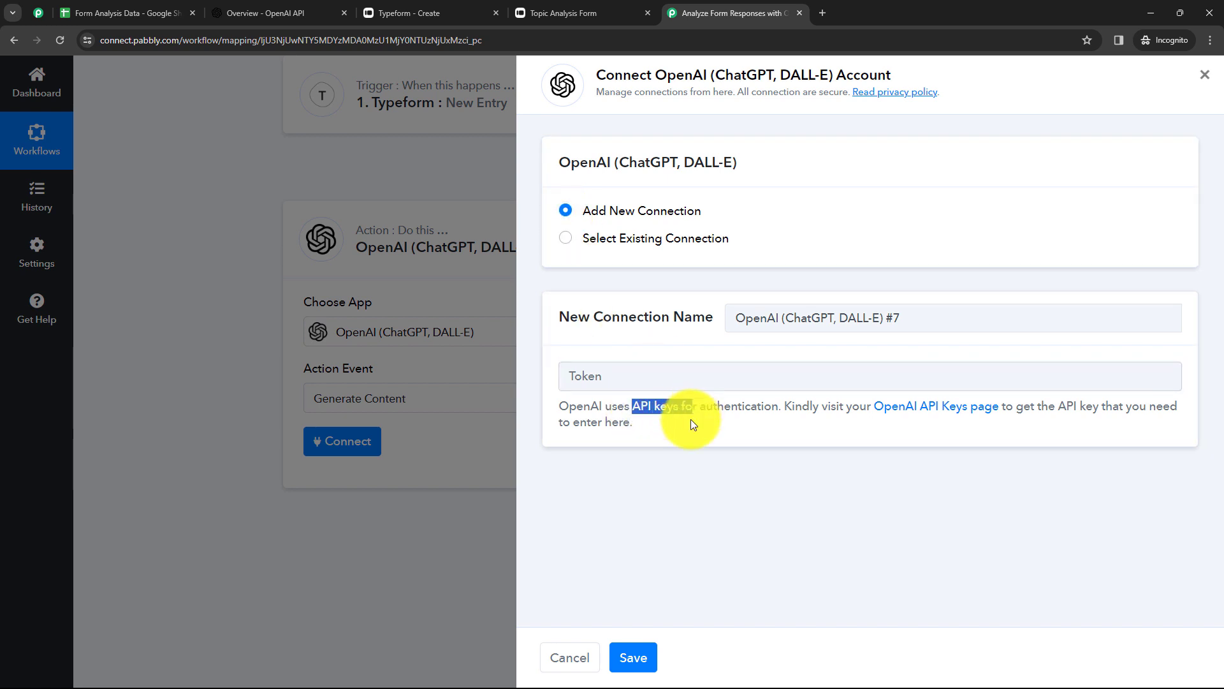
left_click(691, 437)
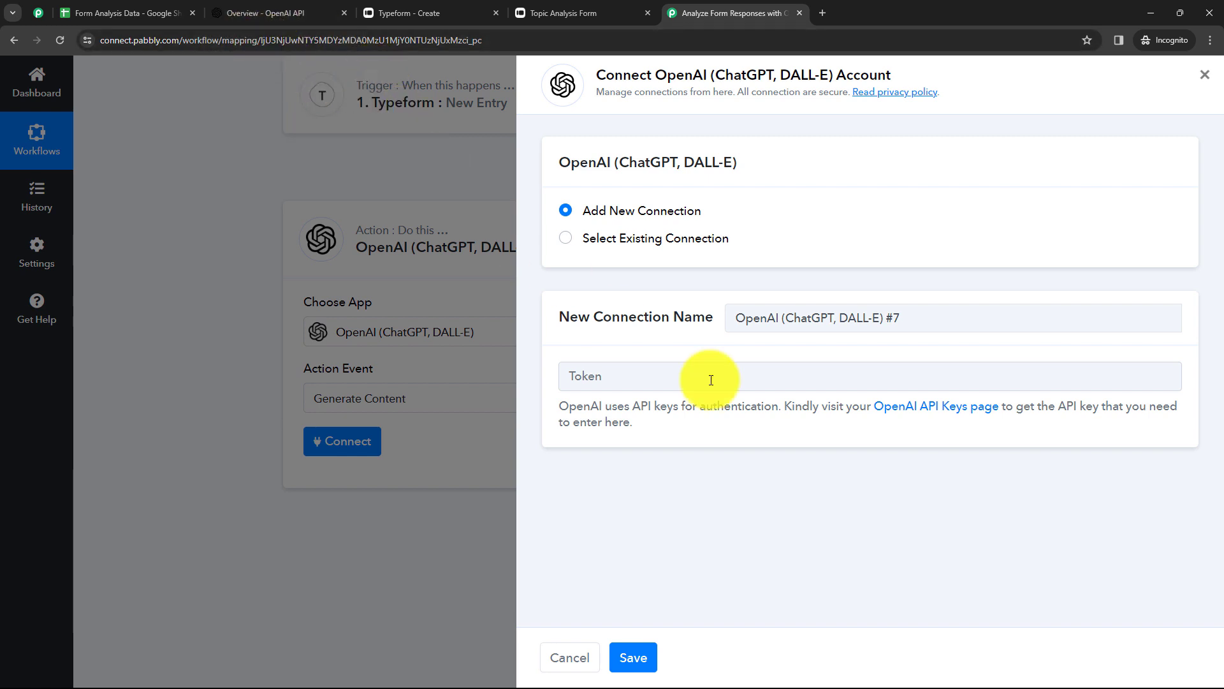
left_click(948, 415)
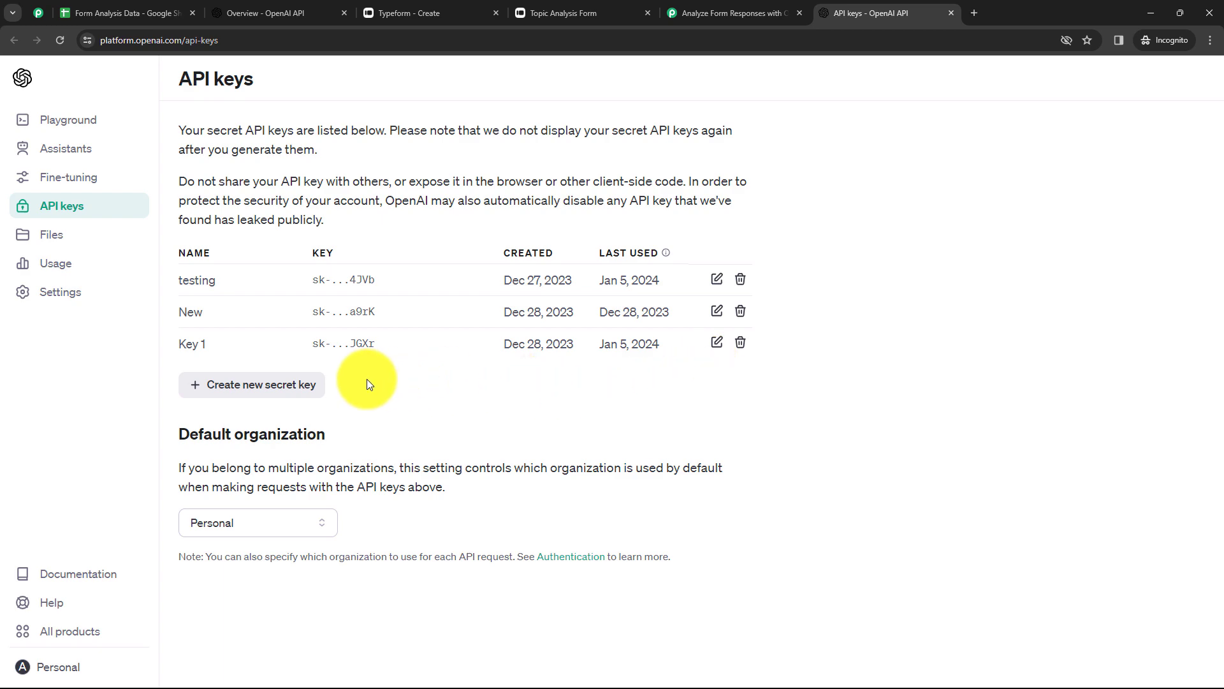
left_click(309, 384)
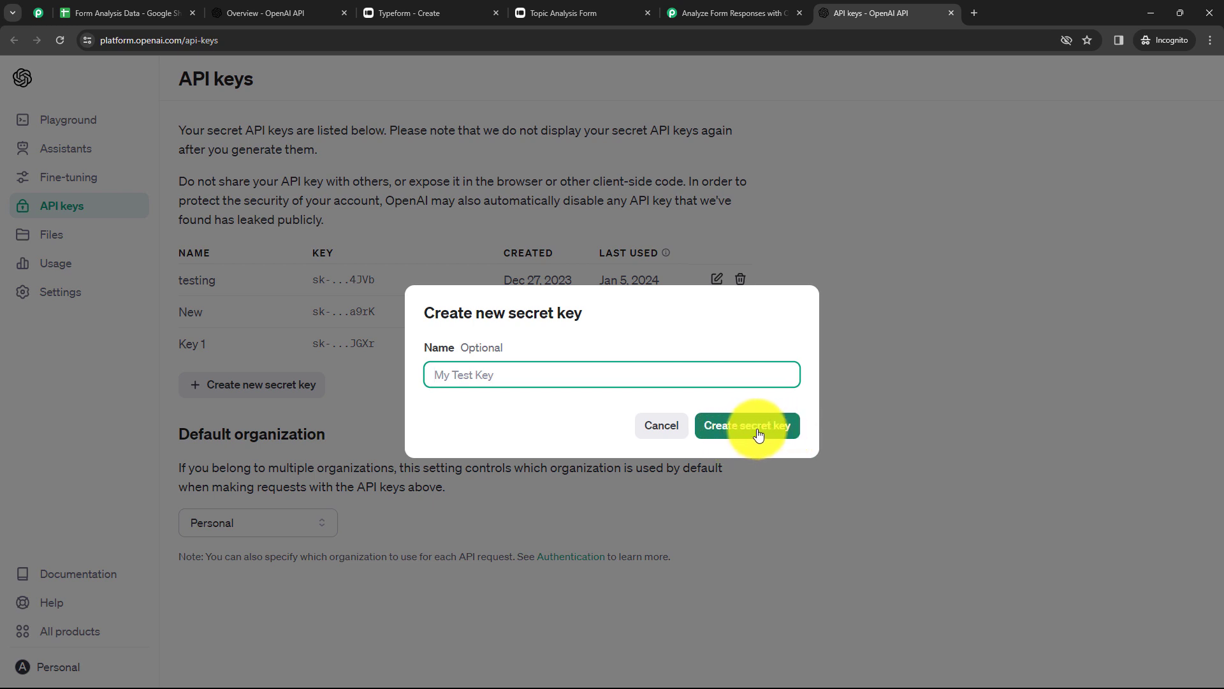
left_click(666, 426)
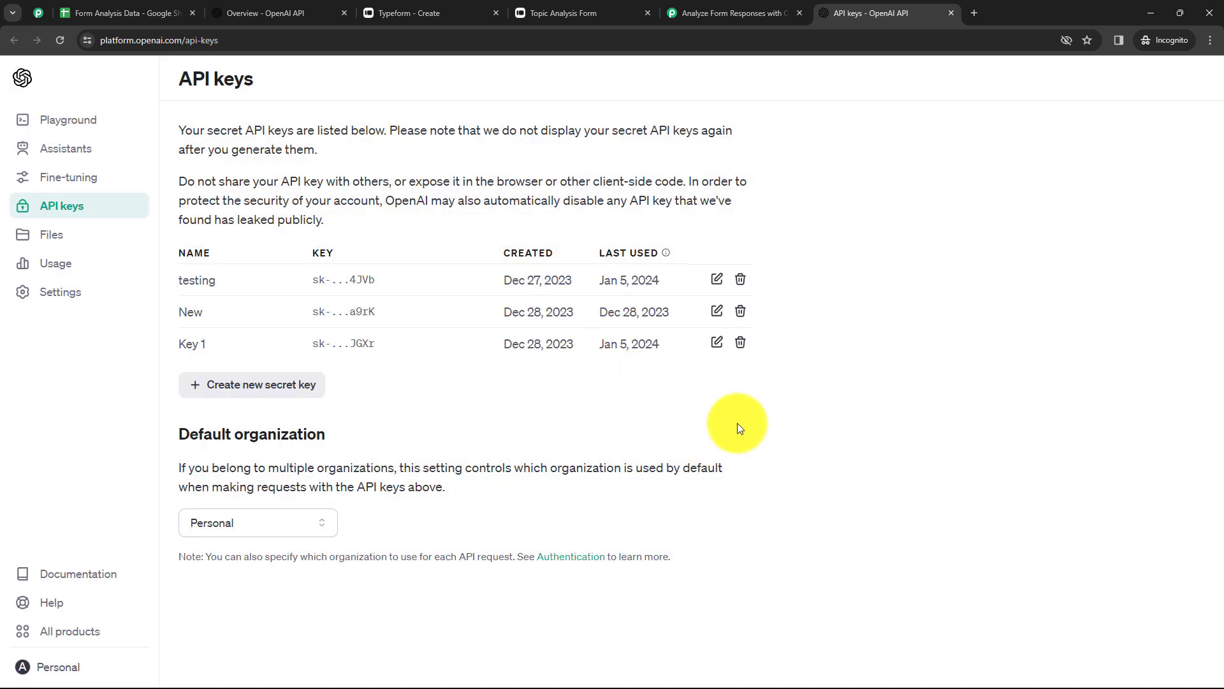
left_click(952, 13)
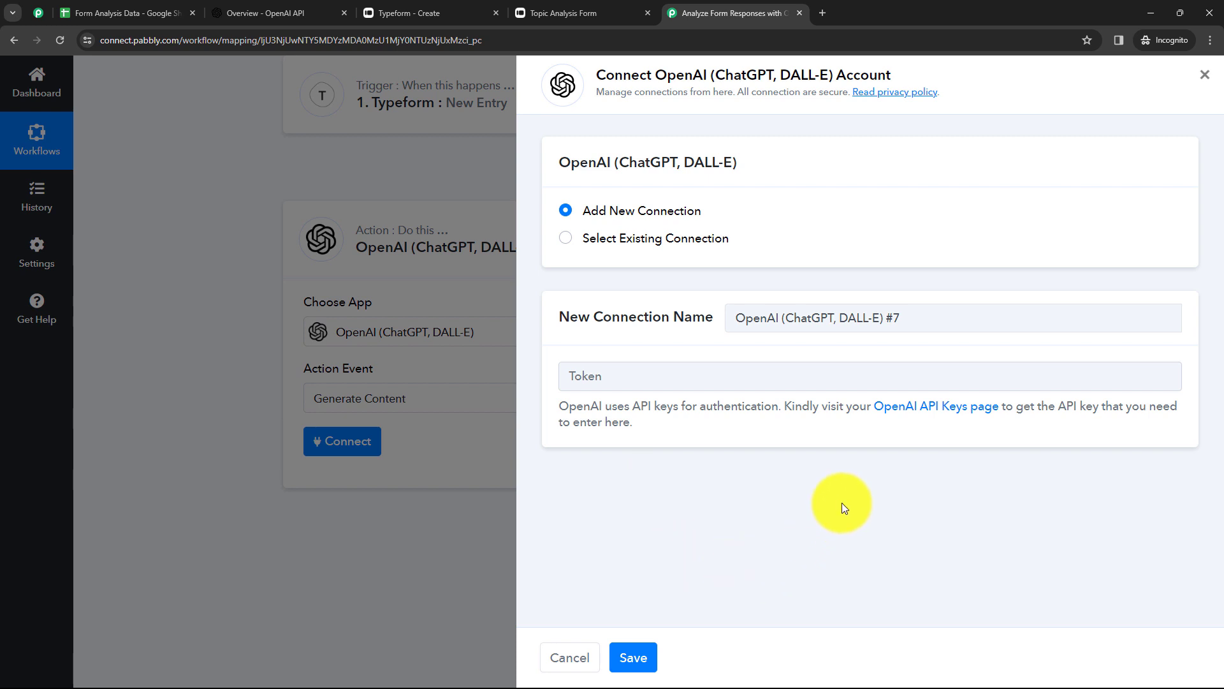
Connect the action with the existing connection OpenAI (ChatGPT, DALL-E) #6 and save it.
left_click(566, 242)
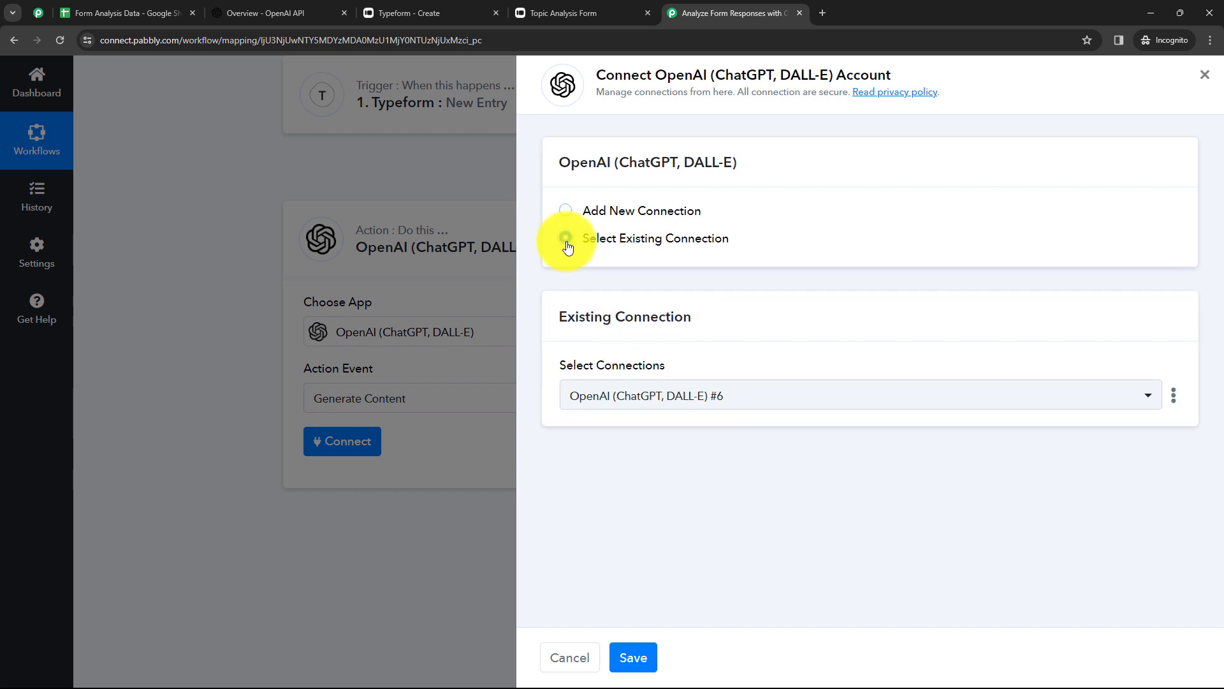
left_click(629, 657)
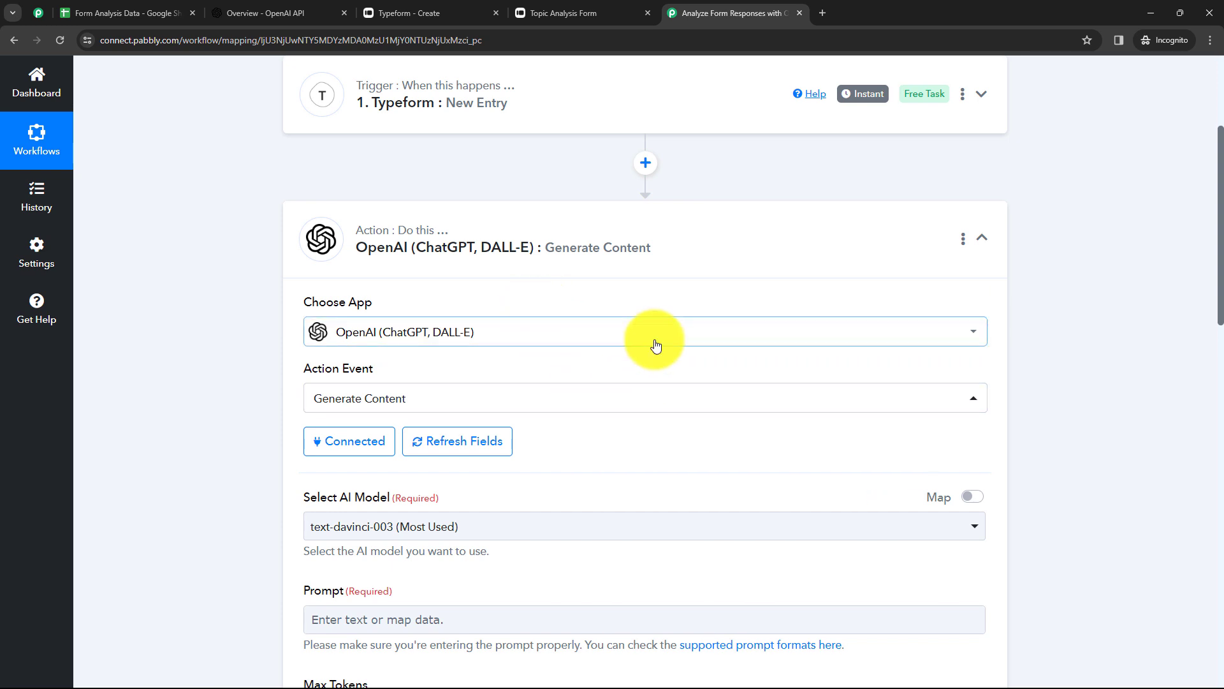
Look over the Generate Content fields and select text-davinci-003 (Most Used) as the AI model.
scroll(655, 345, "down", 2)
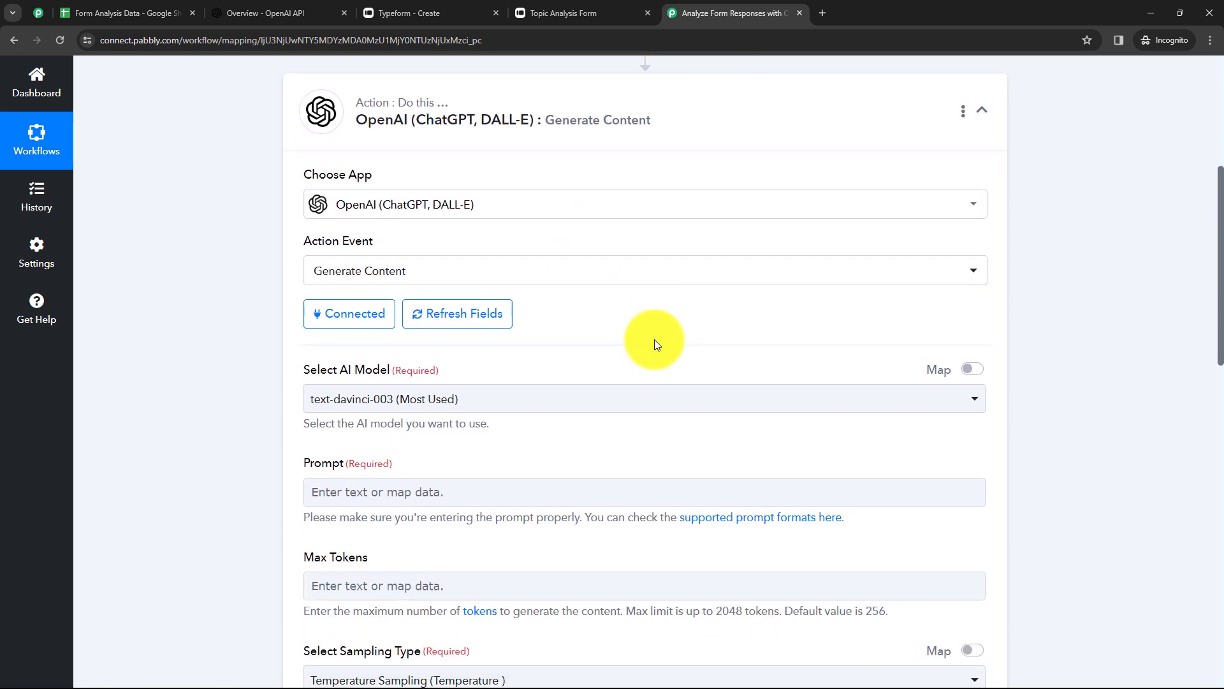
scroll(654, 339, "down", 2)
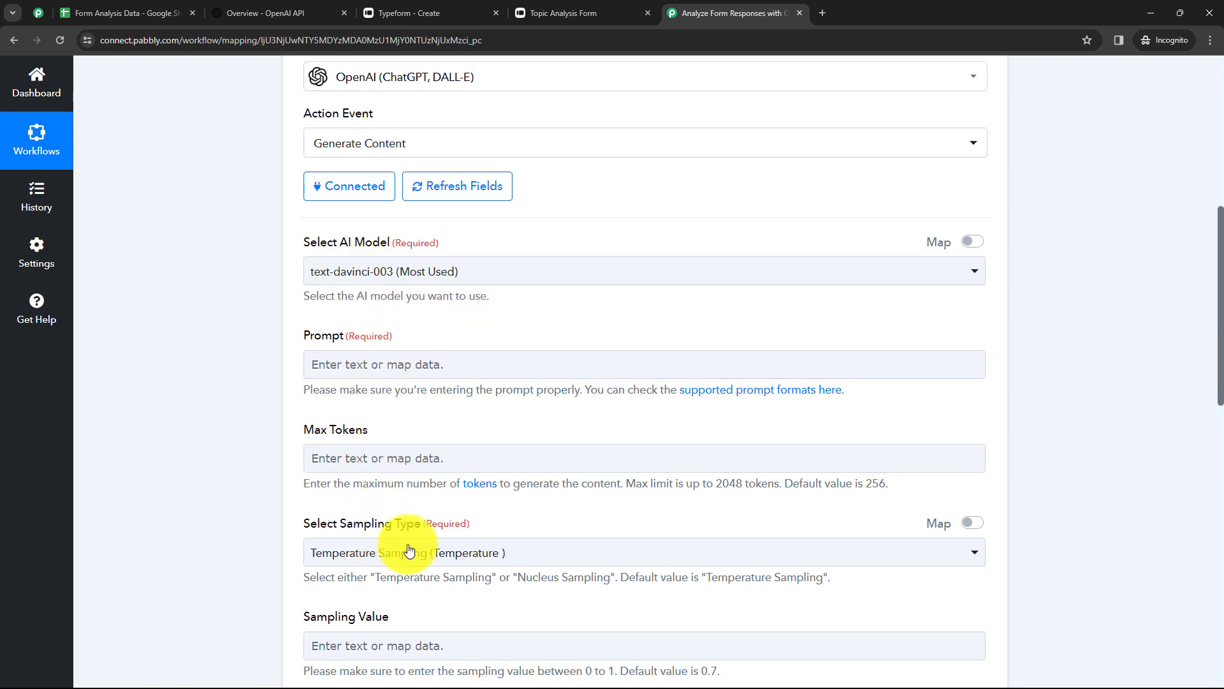
scroll(446, 542, "down", 3)
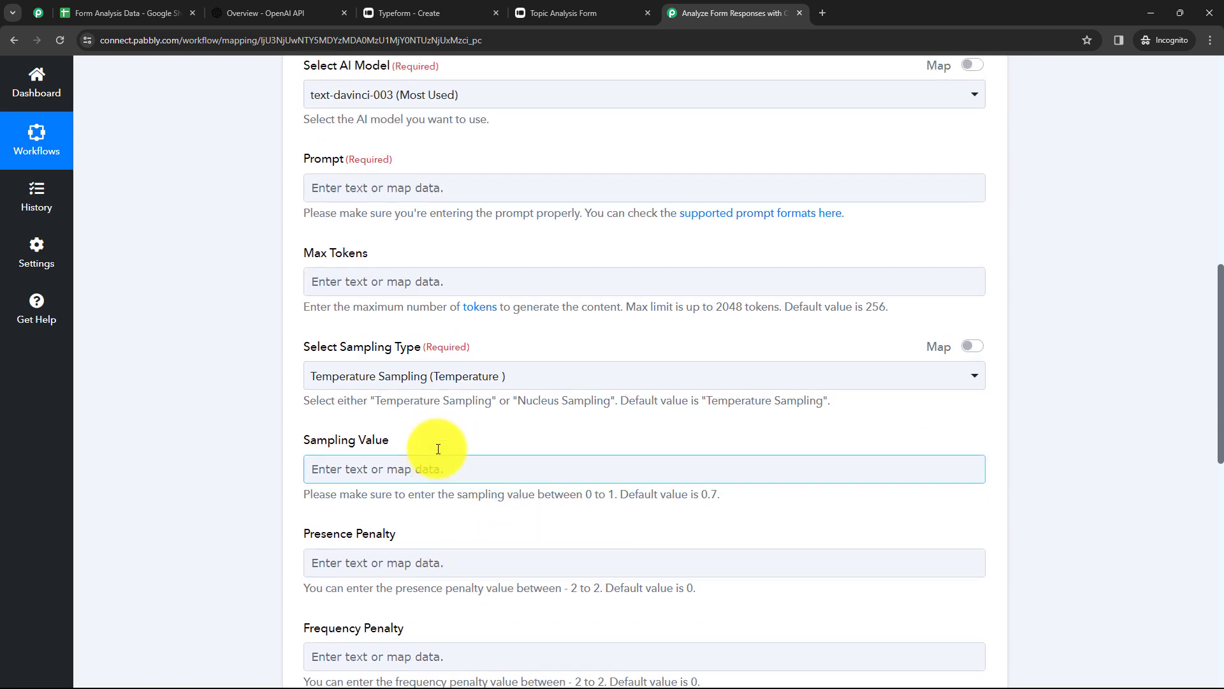
scroll(438, 449, "up", 3)
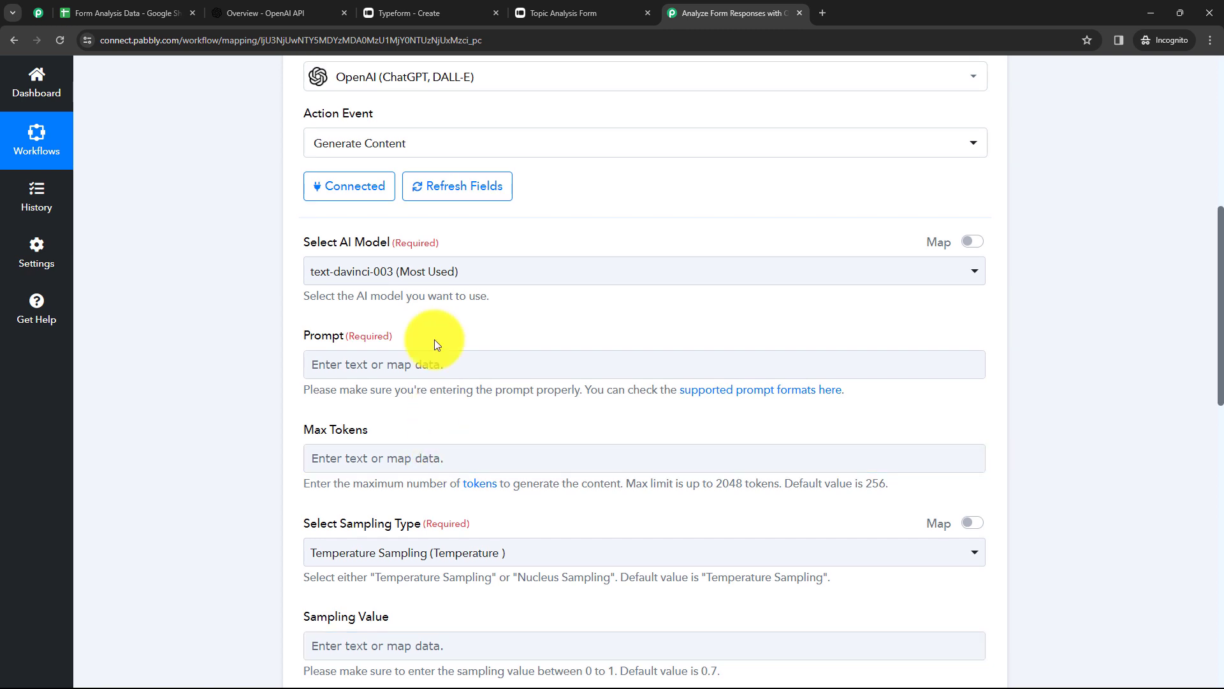
left_click(439, 272)
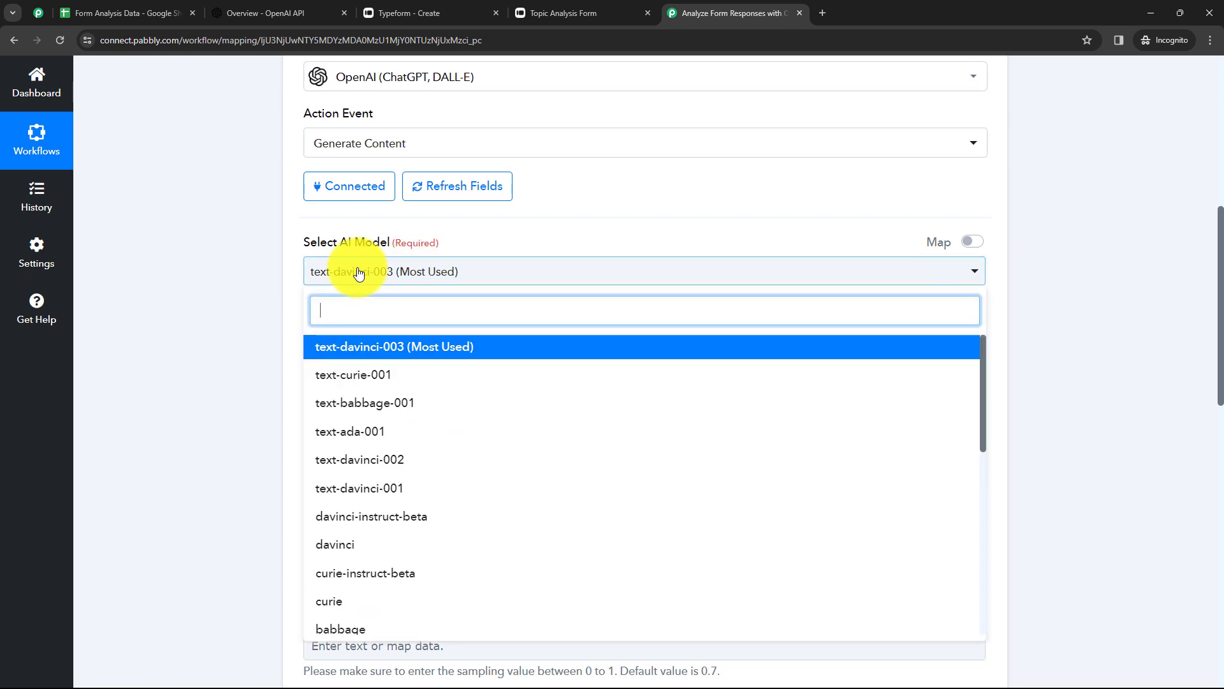
left_click(350, 356)
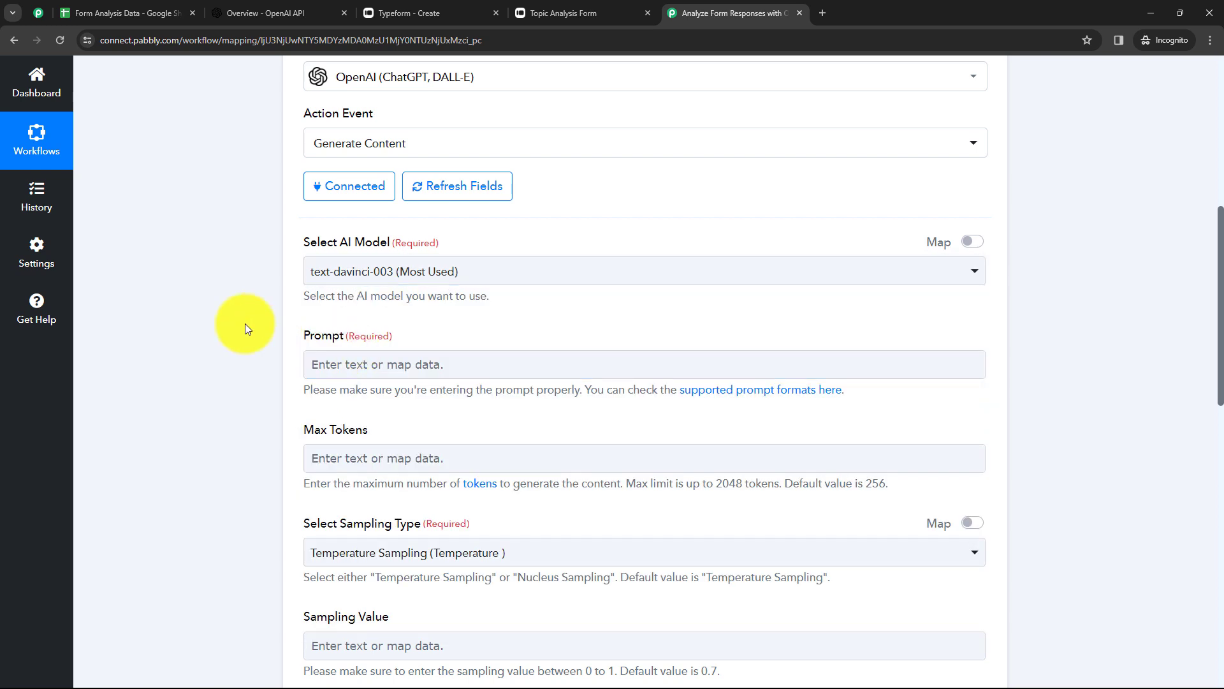
Enter the prompt text "Give a short analysis of the form response. Question and Answer are as follow-".
scroll(610, 312, "down", 2)
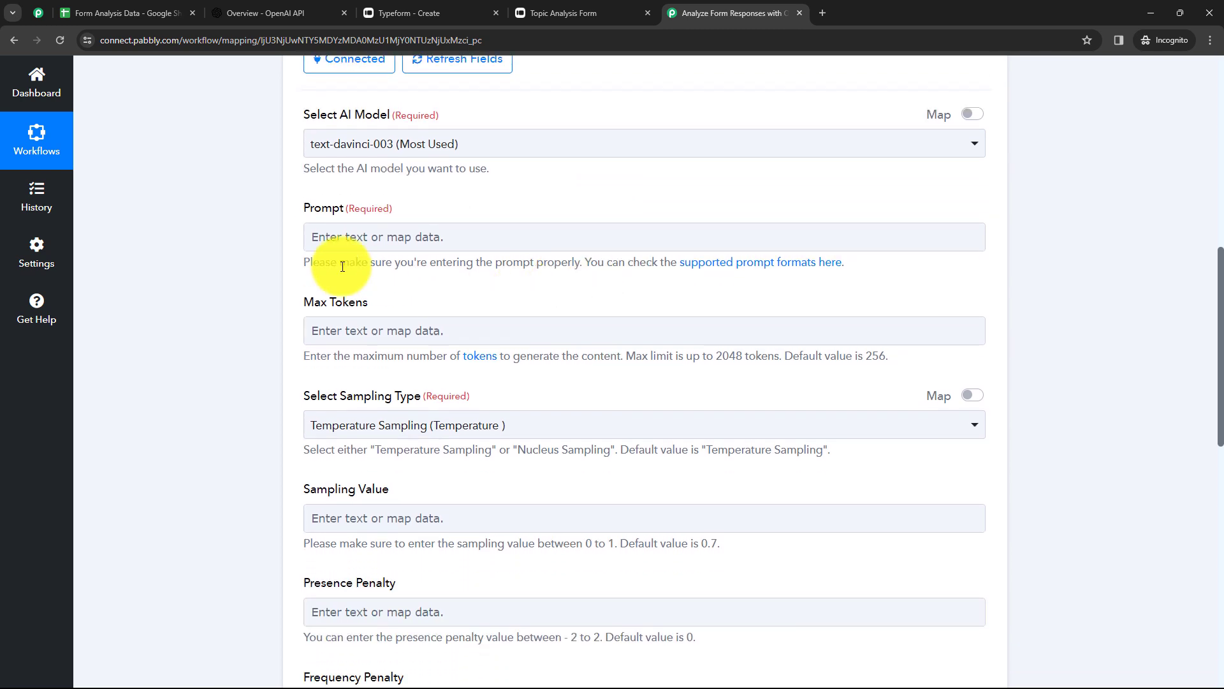
left_click(382, 240)
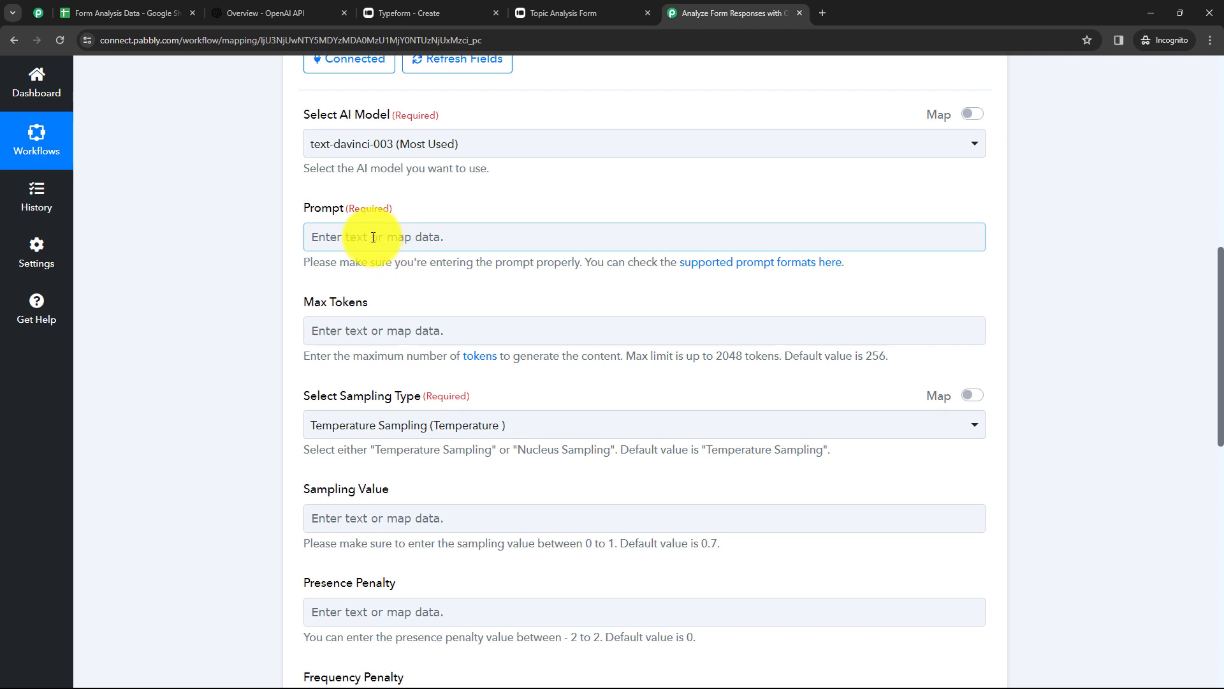
left_click(373, 237)
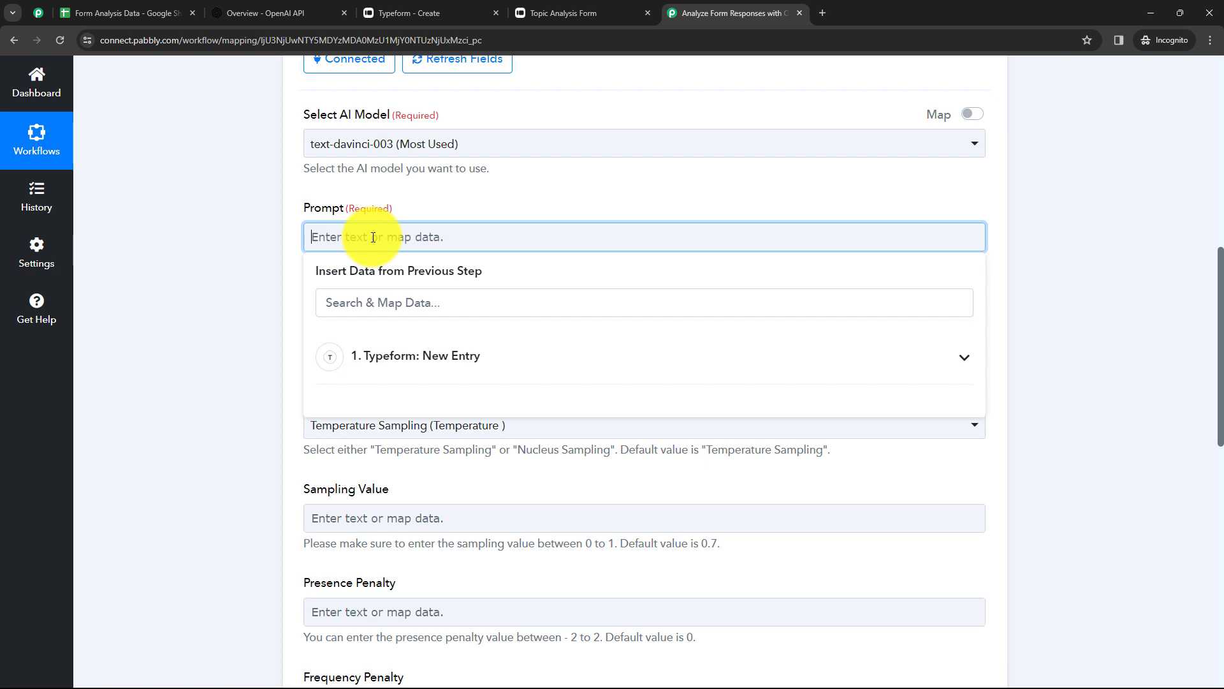
type("Give a short analysis of the form response. Question and Answer are as follow")
type(":")
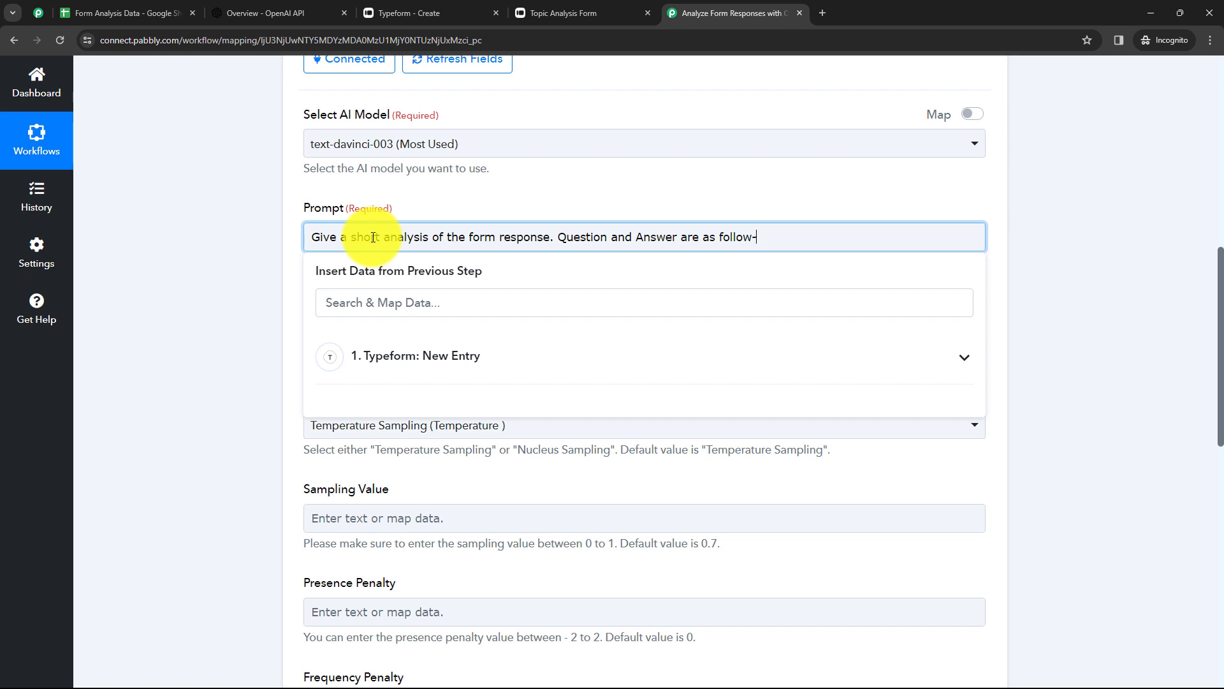
Add a "Question -" line to the prompt and map Form Response Definition Fields 2 Title ("Should school bans fast food?") from the Typeform entry.
key("Return")
type("Q")
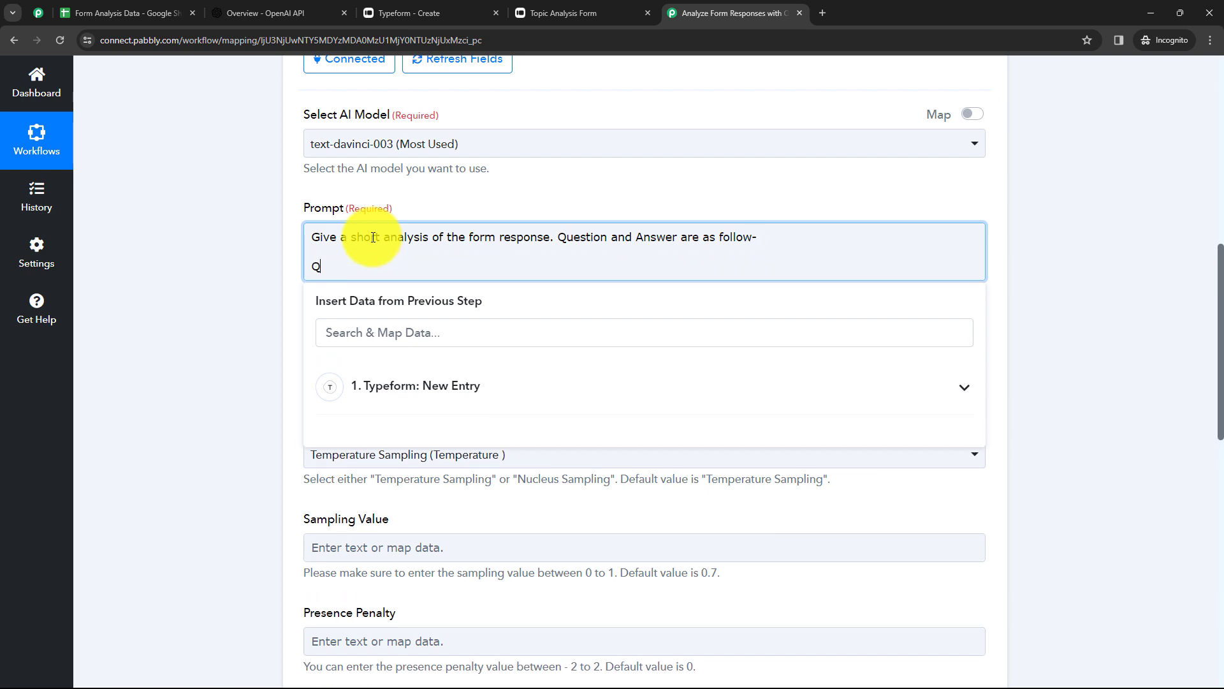
type("uestion -")
left_click(410, 376)
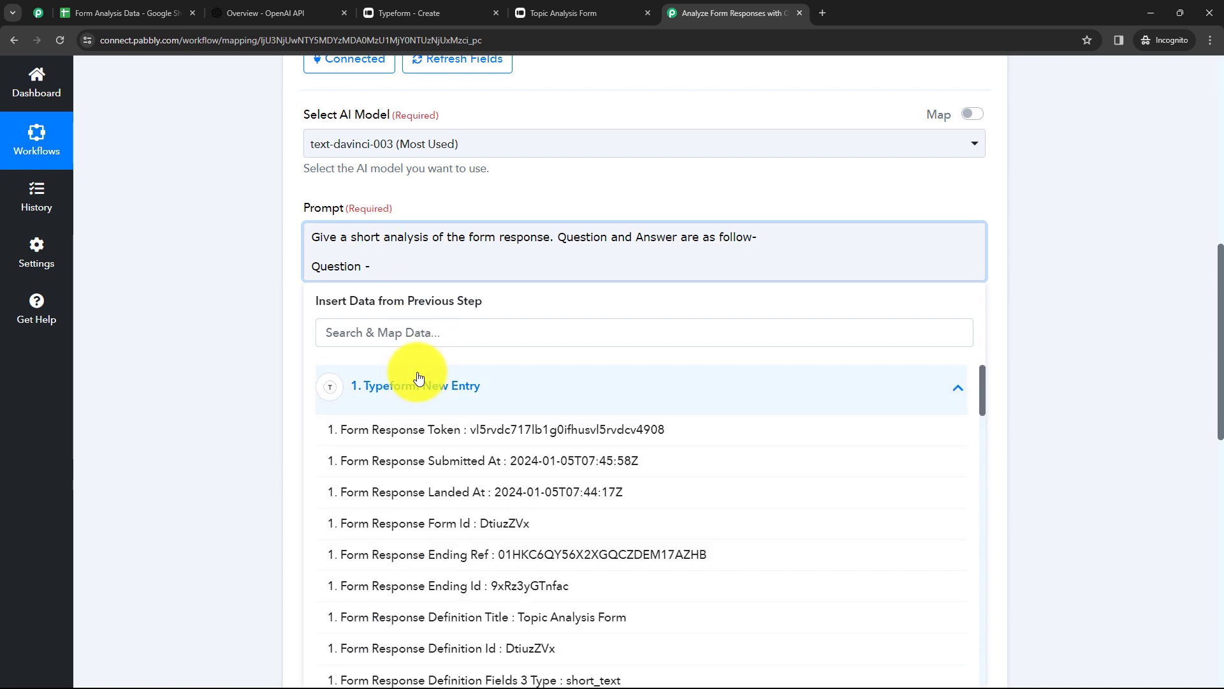
left_click(228, 354)
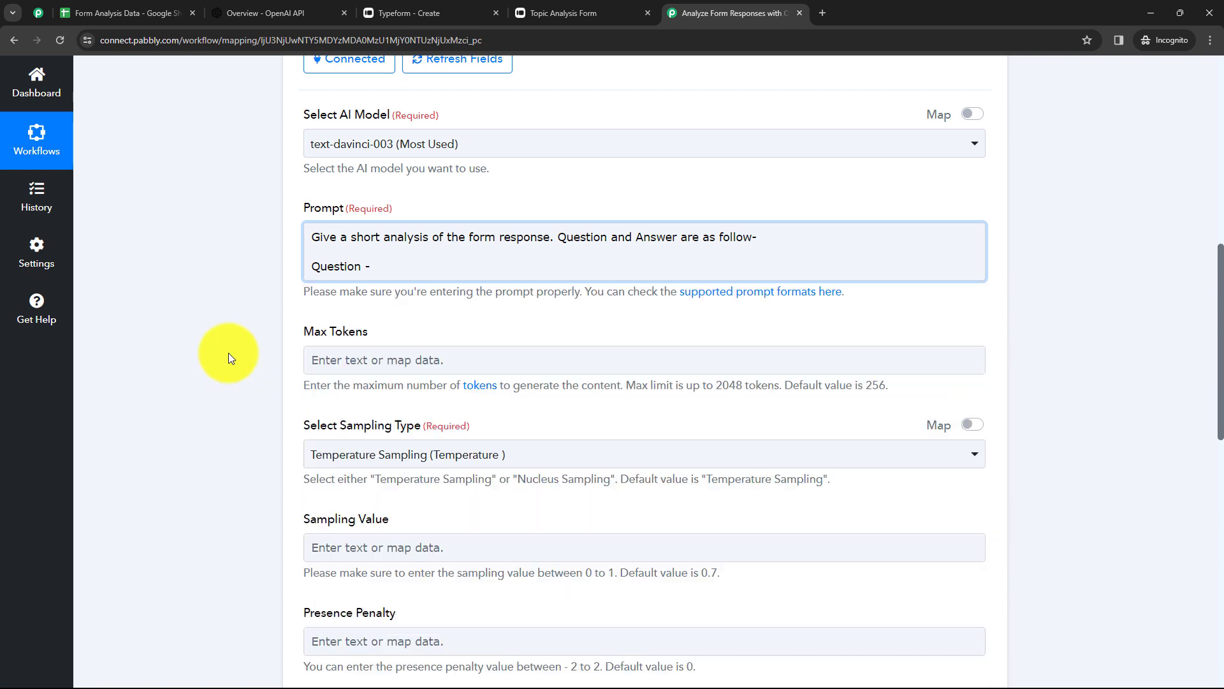
left_click(382, 270)
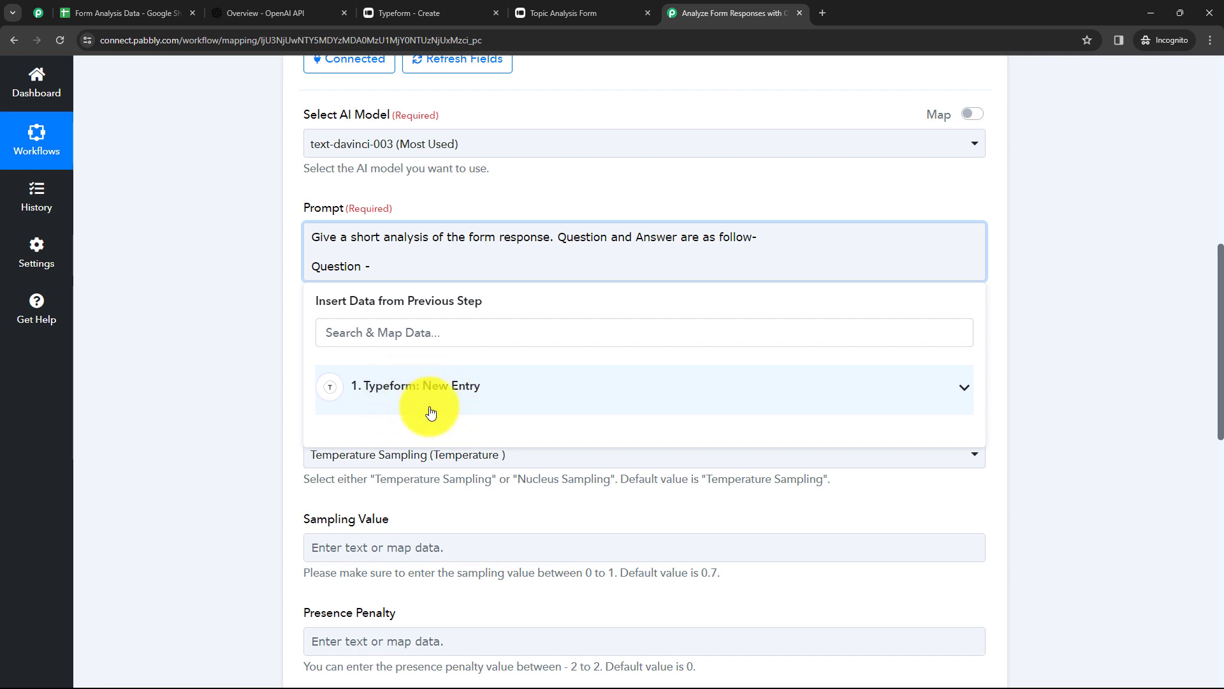
left_click(457, 401)
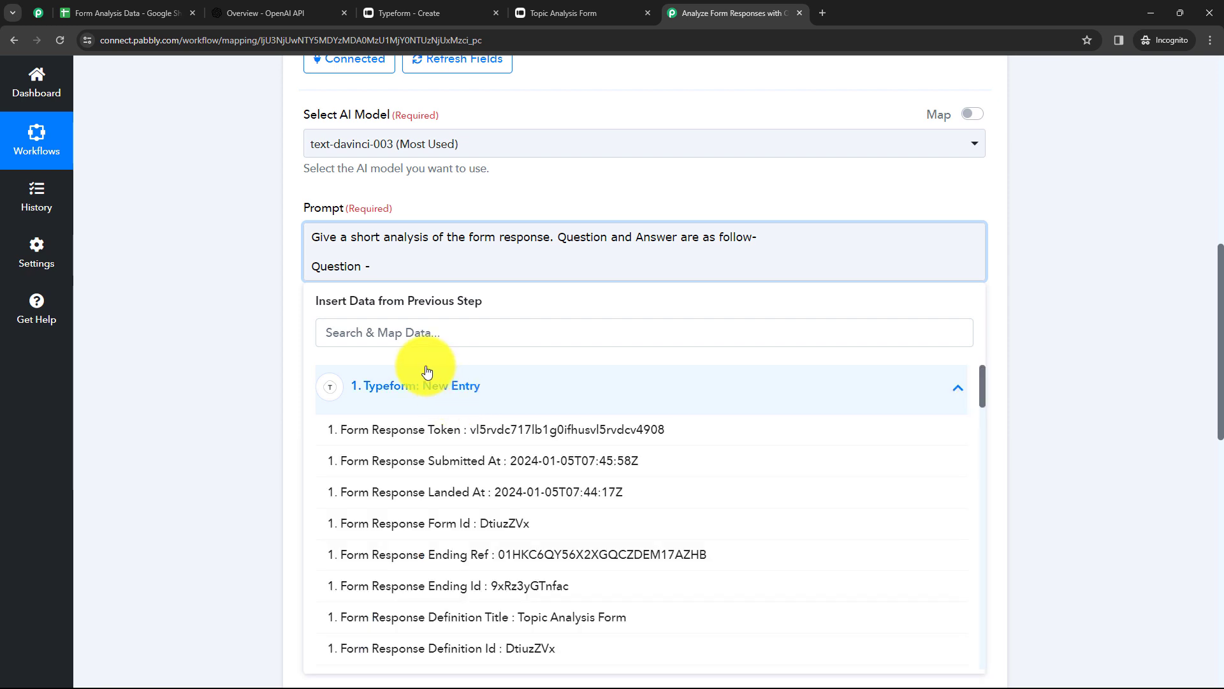
left_click(407, 336)
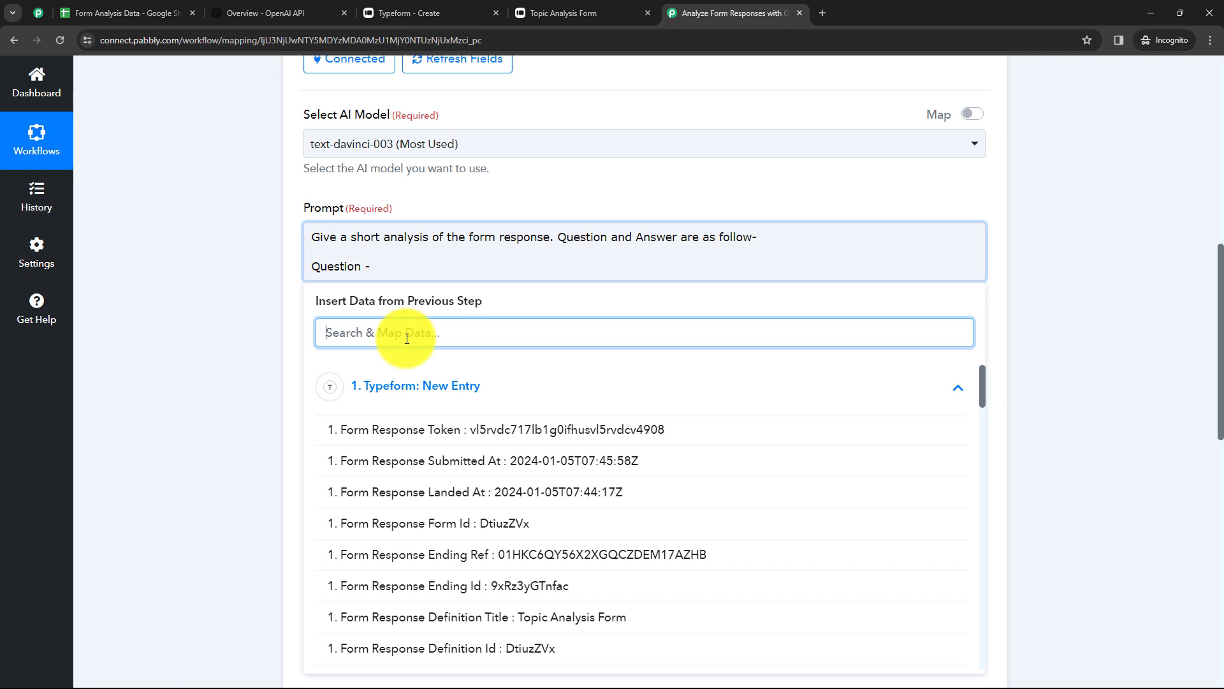
scroll(536, 529, "down", 4)
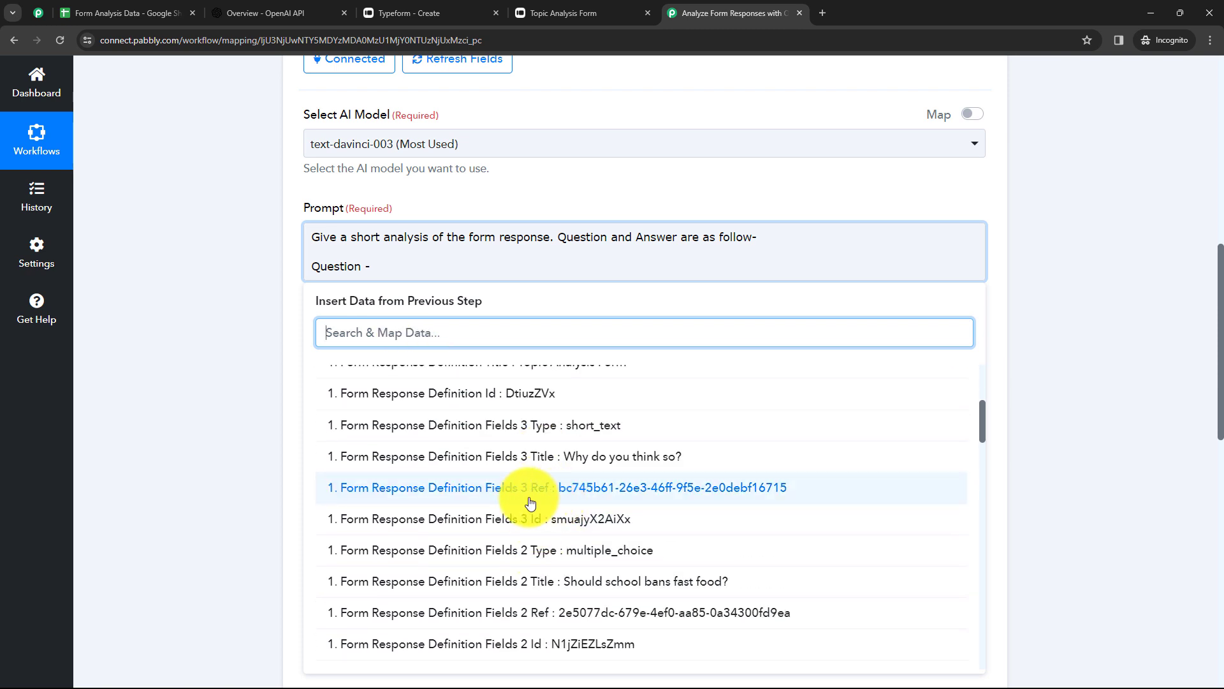
scroll(546, 510, "down", 1)
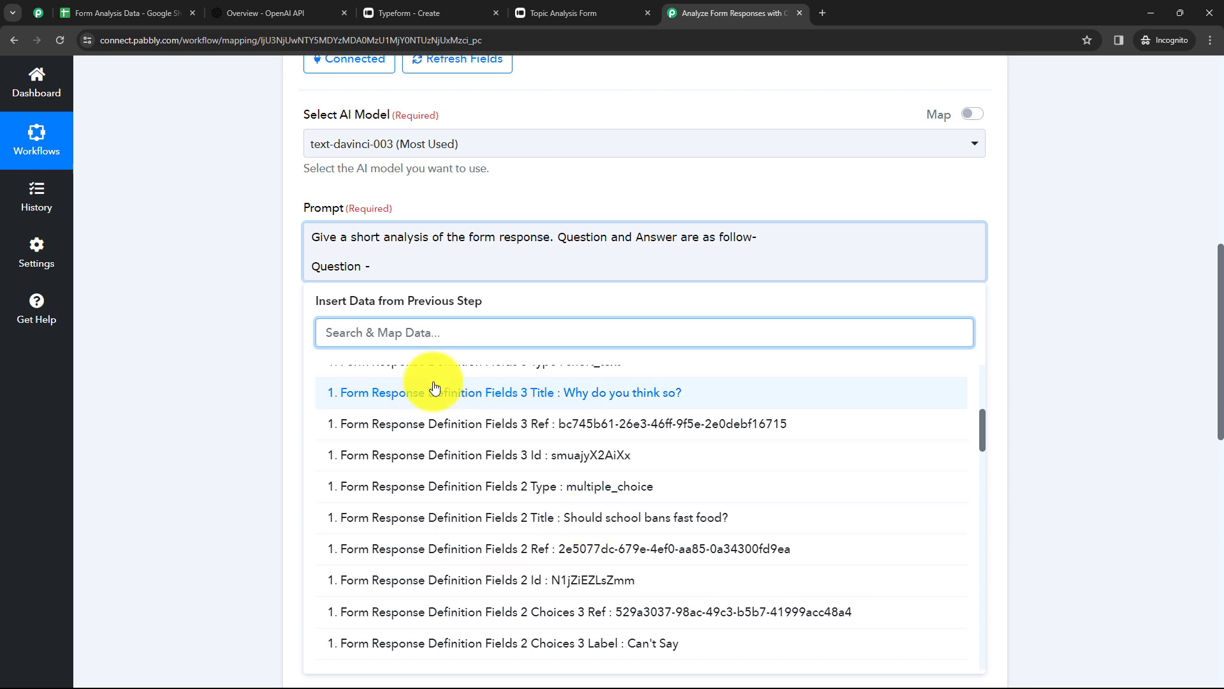
type("Shoul")
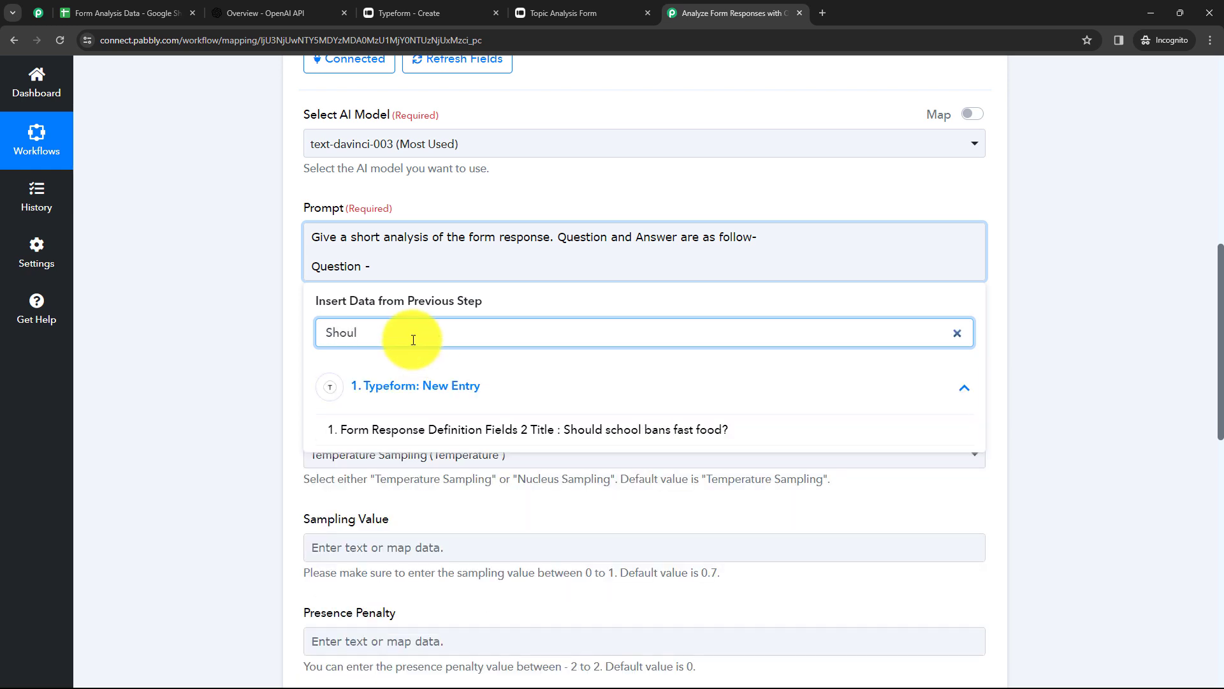
left_click(492, 428)
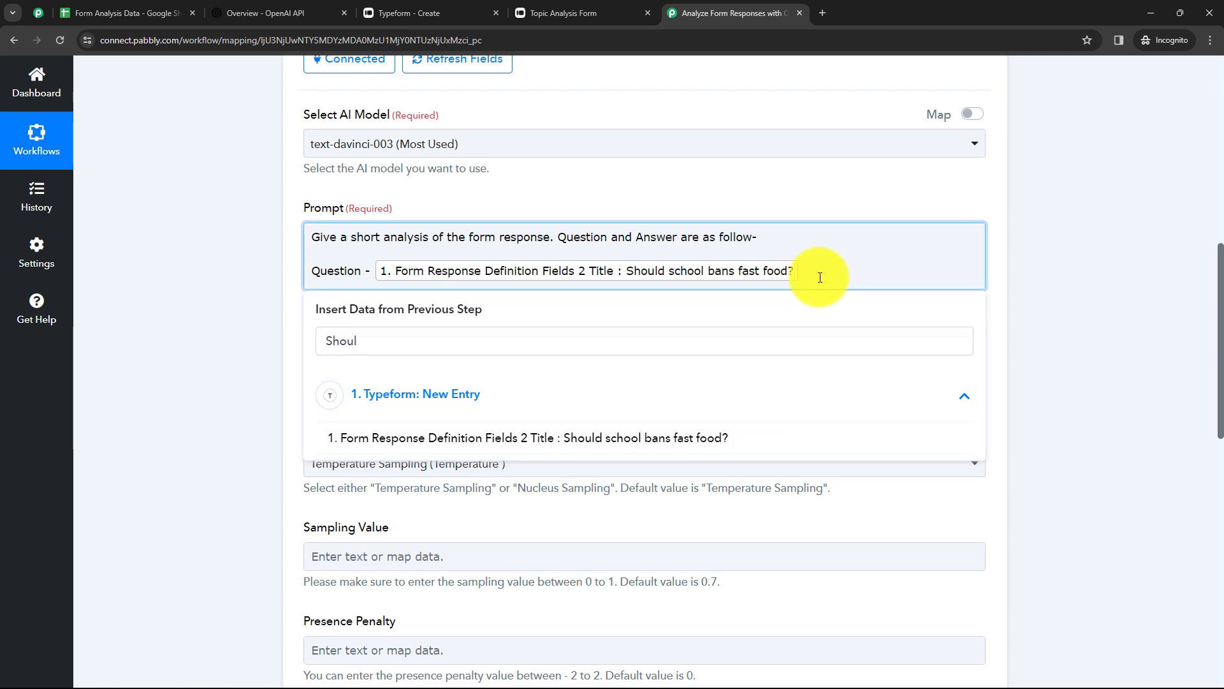
Add an "Answer -" line to the prompt and map the Typeform field Form Response Answers 2 Choice Label ("Strongly Agree").
key("Return")
key("Return")
type("A")
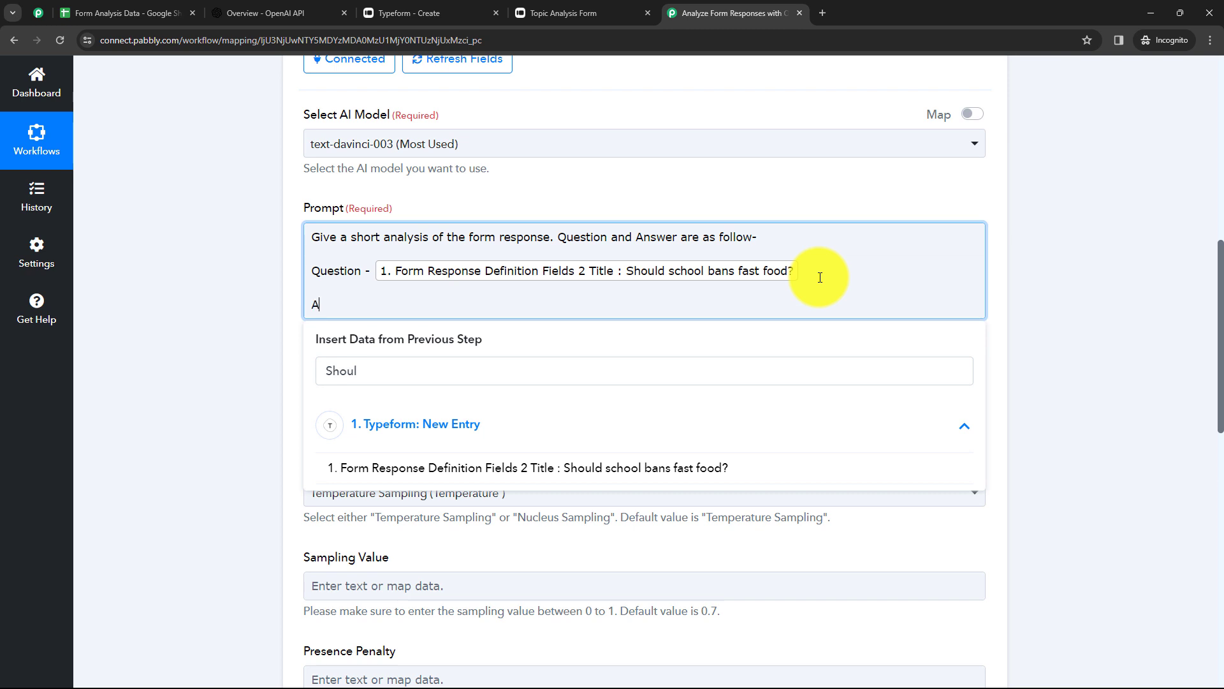
type("nswer -")
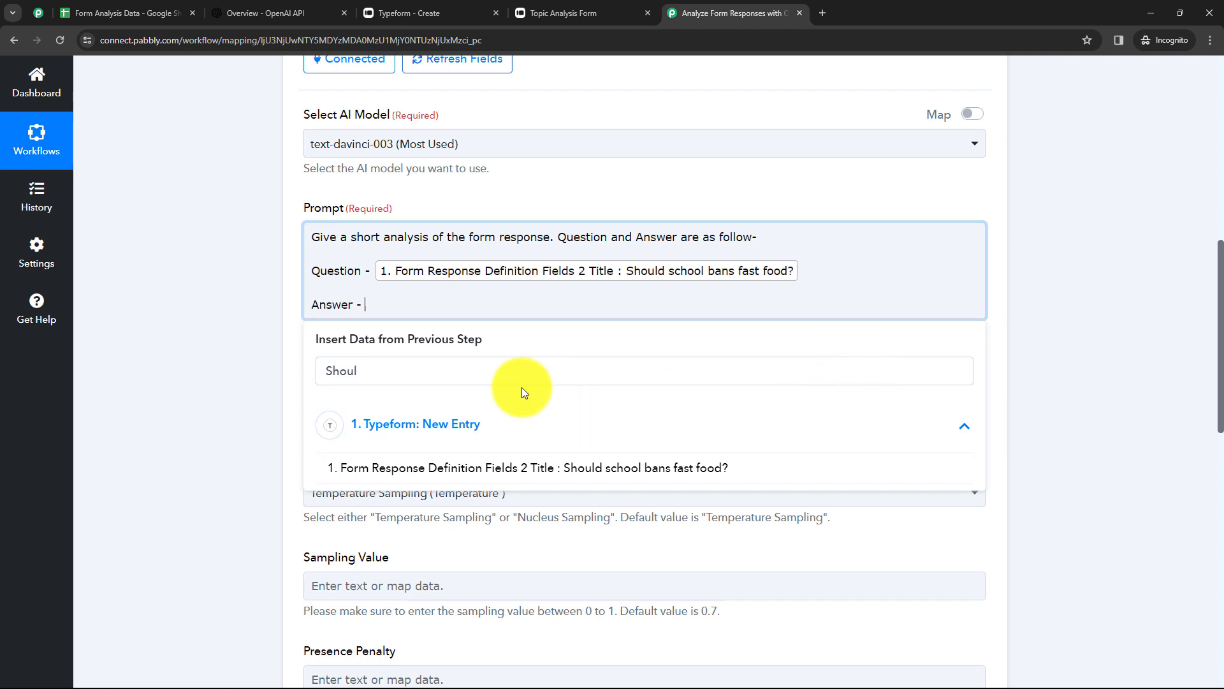
left_click_drag(391, 370, 330, 382)
key("BackSpace")
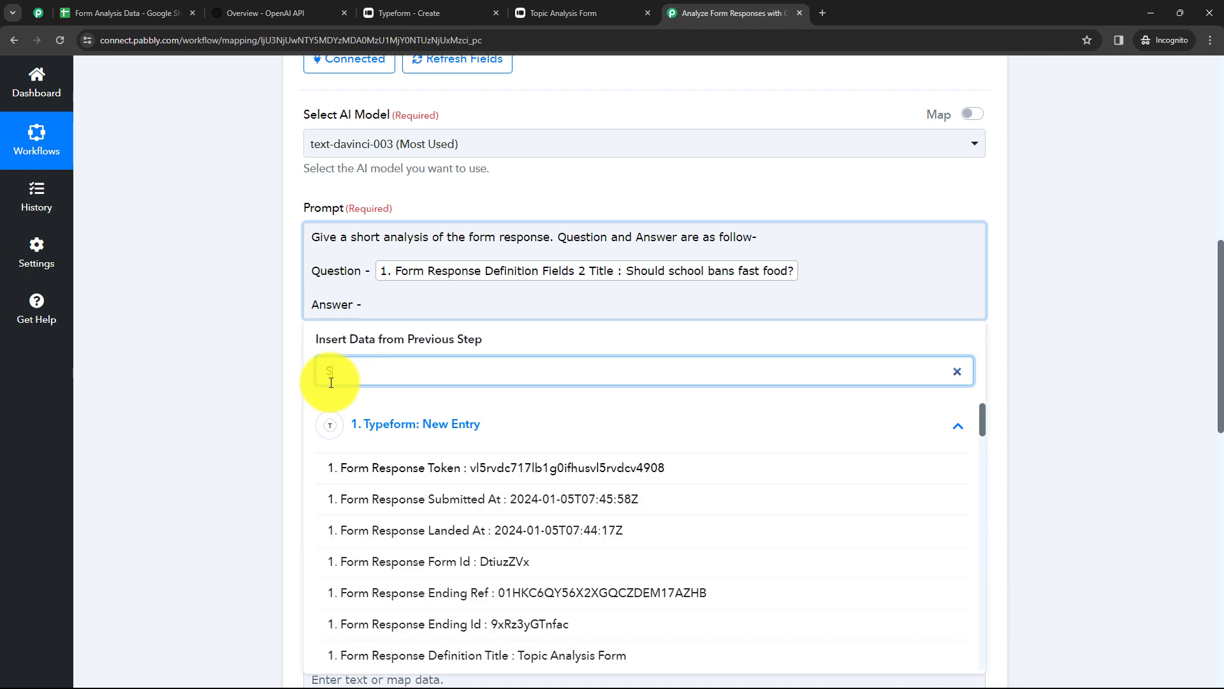
key("BackSpace")
type("Agree")
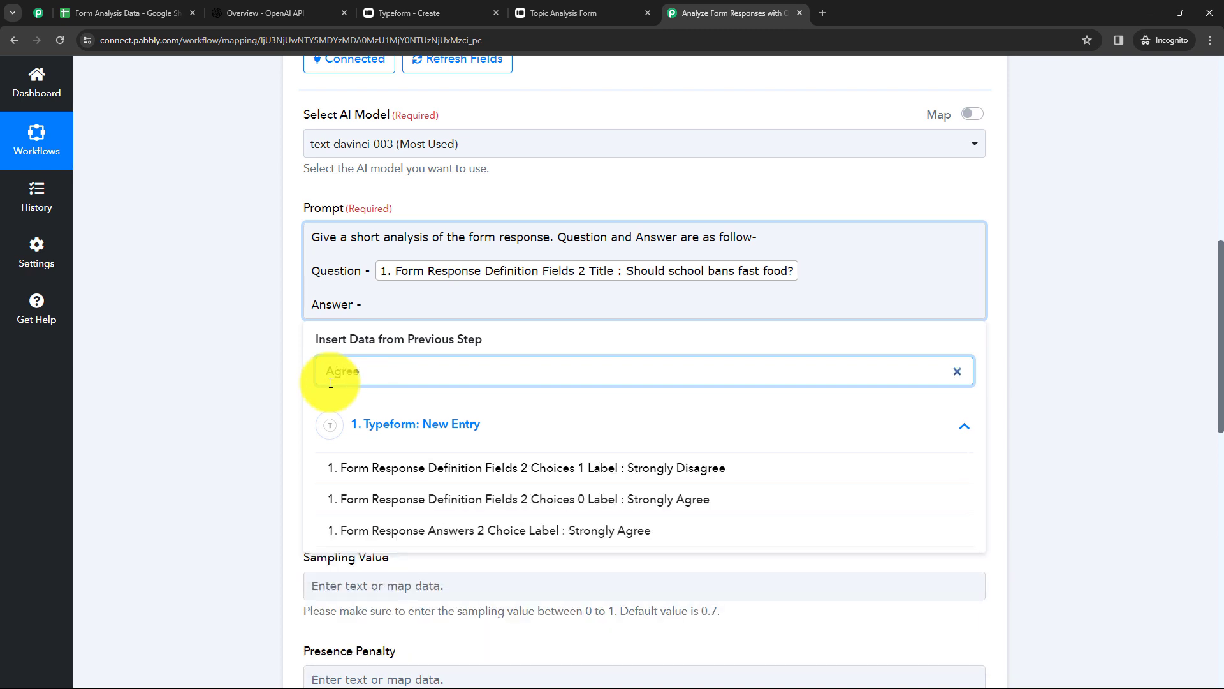
left_click(534, 540)
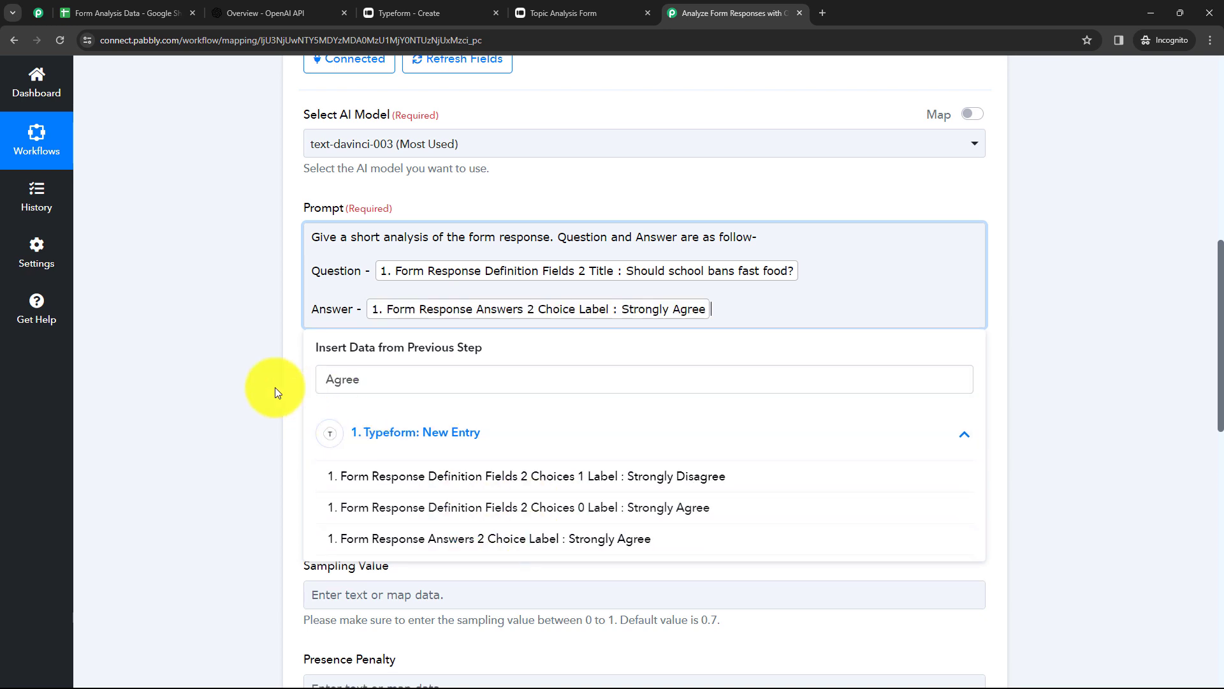
left_click(242, 369)
Add a second "Question -" line to the prompt and map Form Response Definition Fields 3 Title ("Why do you think so?").
left_click(726, 312)
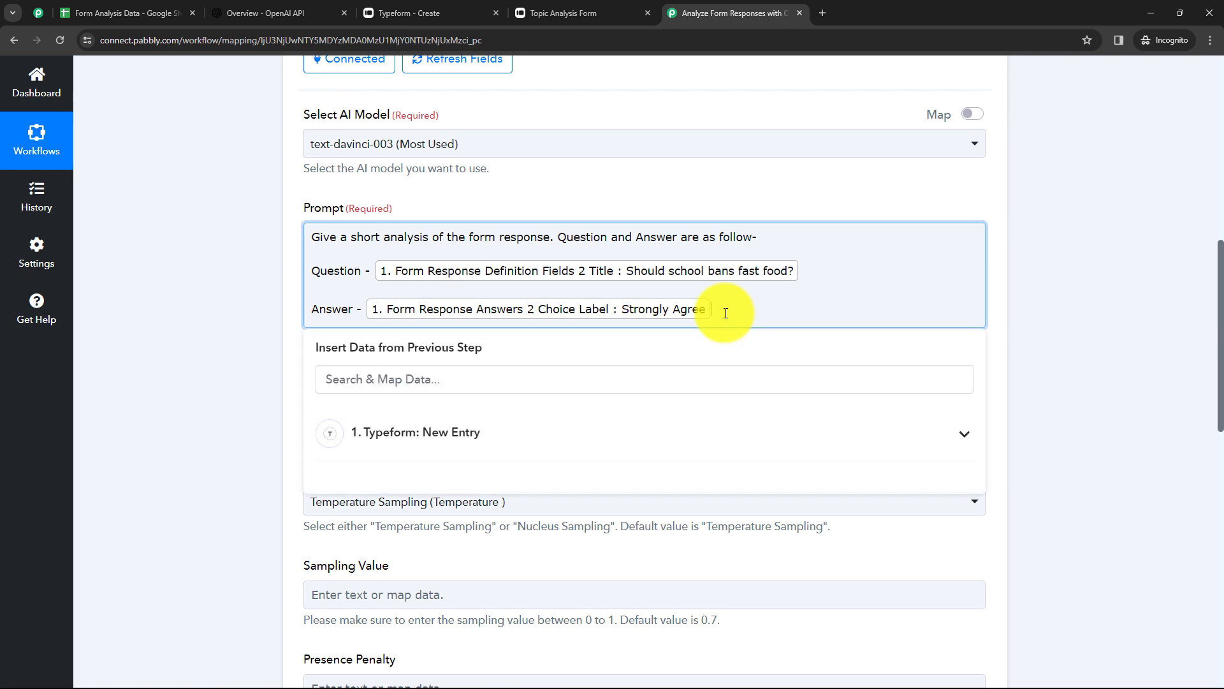
key("Return")
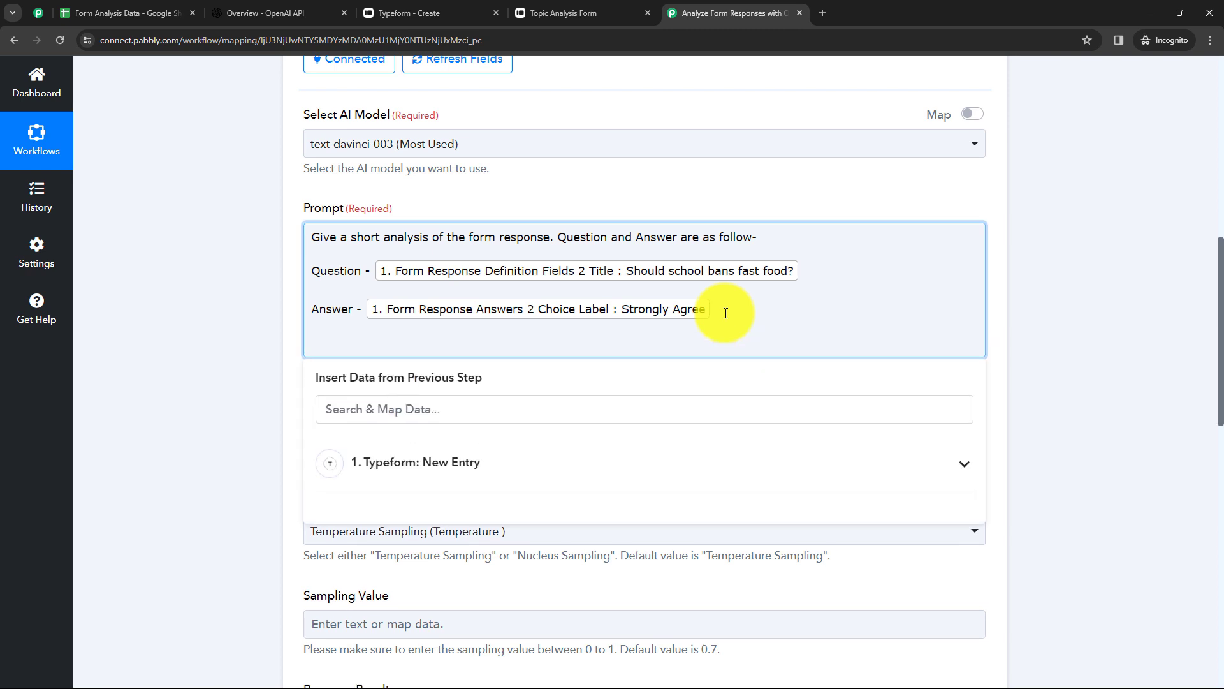
type("Question -")
left_click(579, 478)
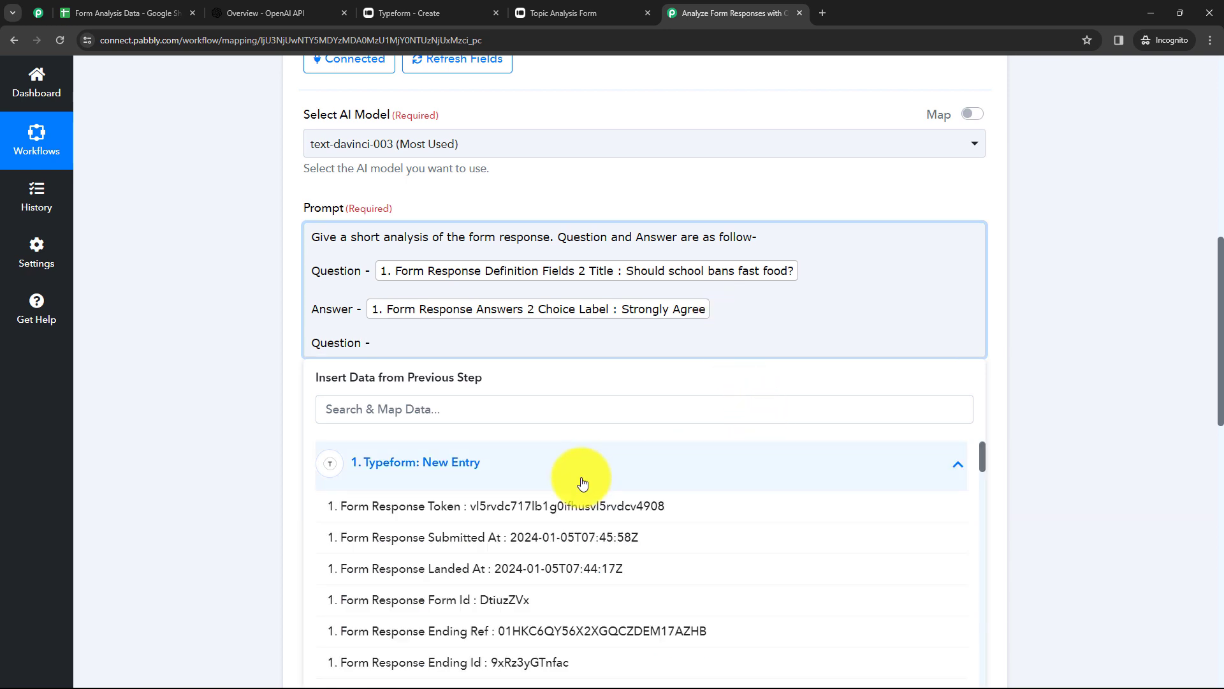
left_click(423, 405)
type("W")
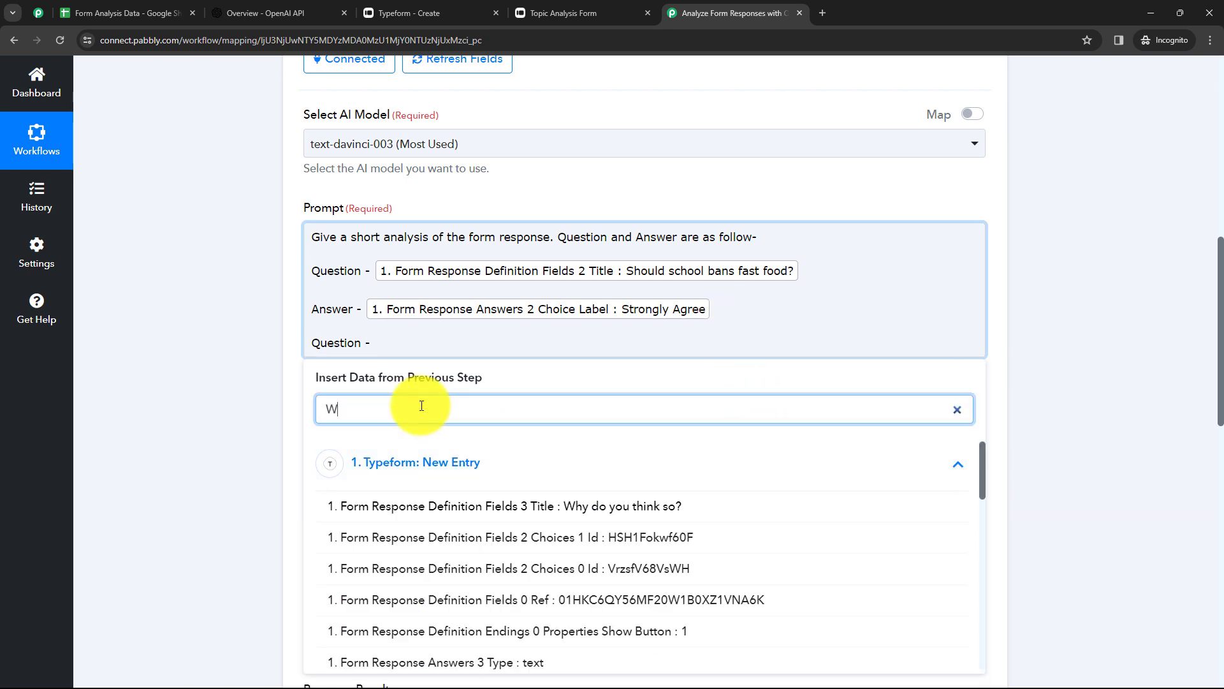
type("hy")
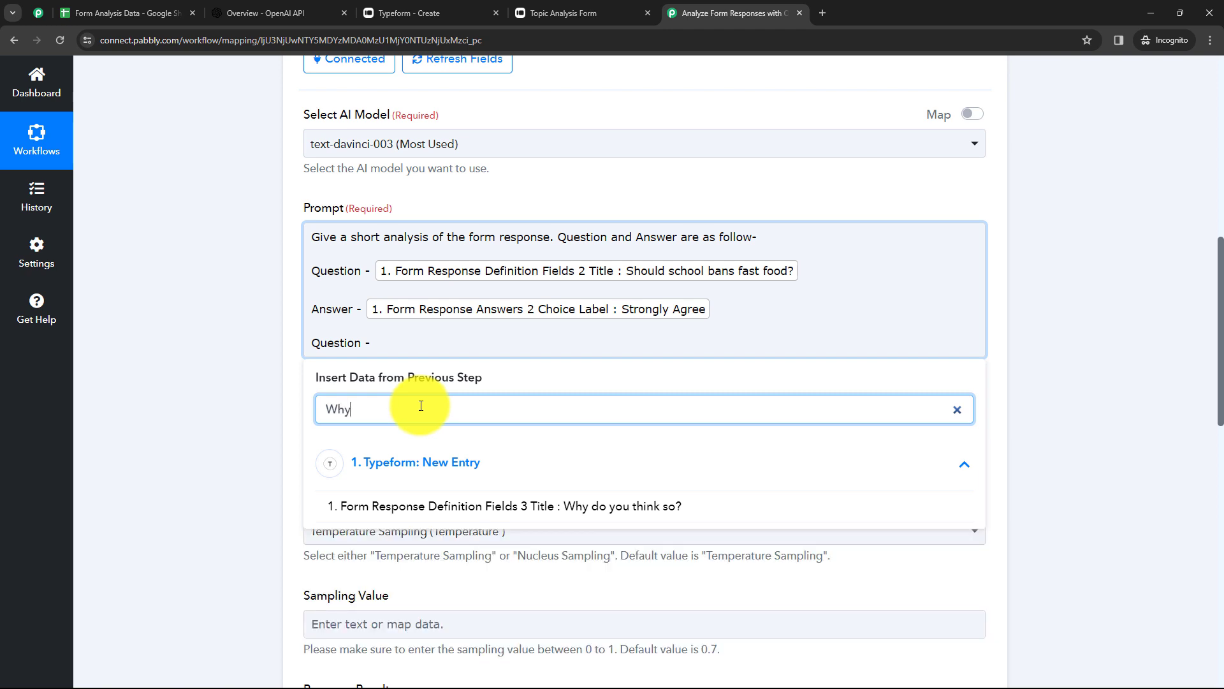
left_click(533, 503)
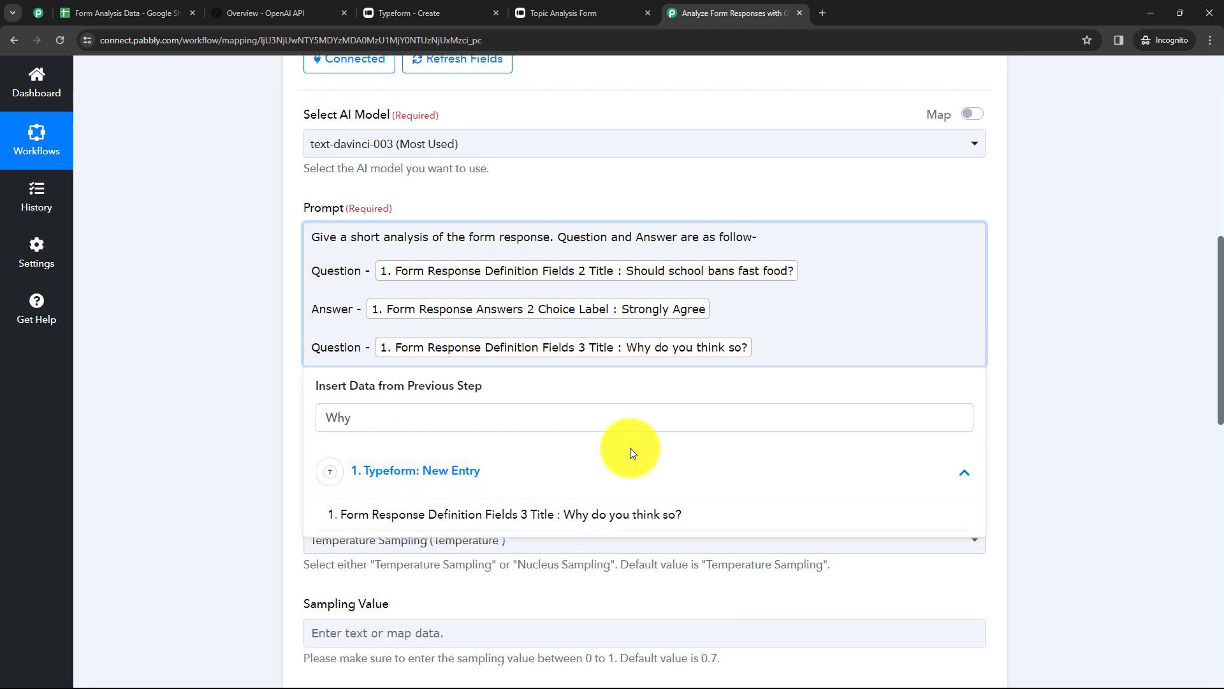
Add a second "Answer -" line to the prompt and map the Typeform field Form Response Answers 3 Text.
key("Return")
key("Return")
type("Answer")
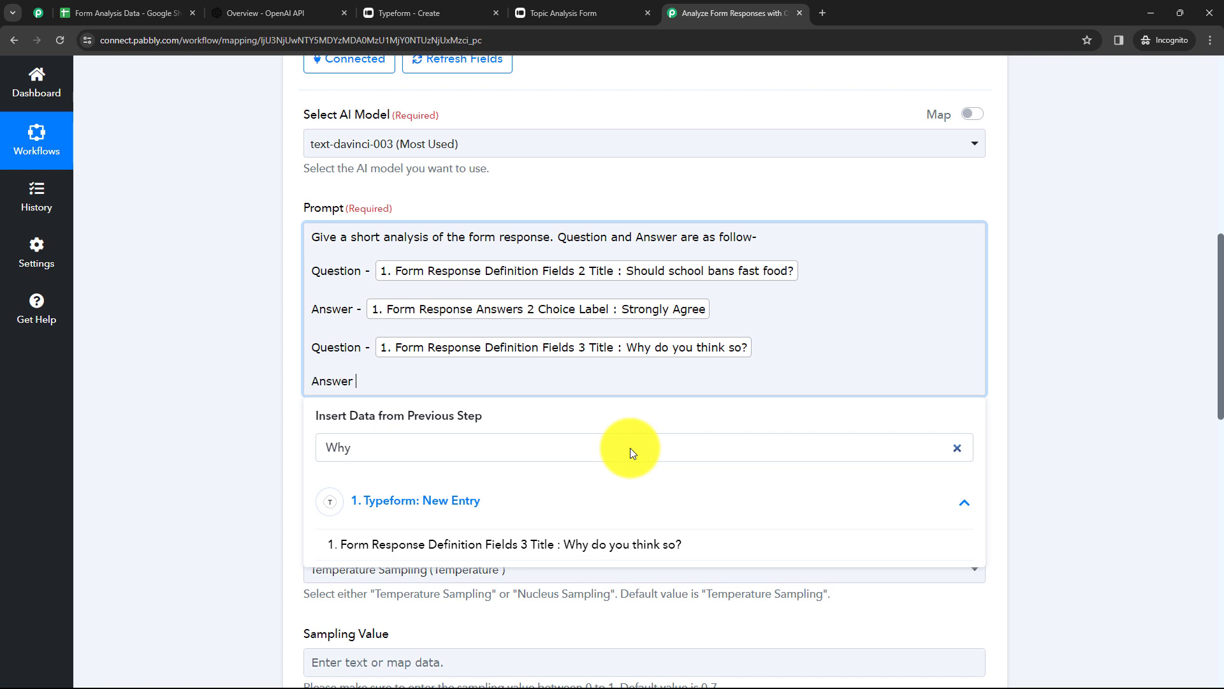
type(" -")
left_click_drag(370, 448, 309, 450)
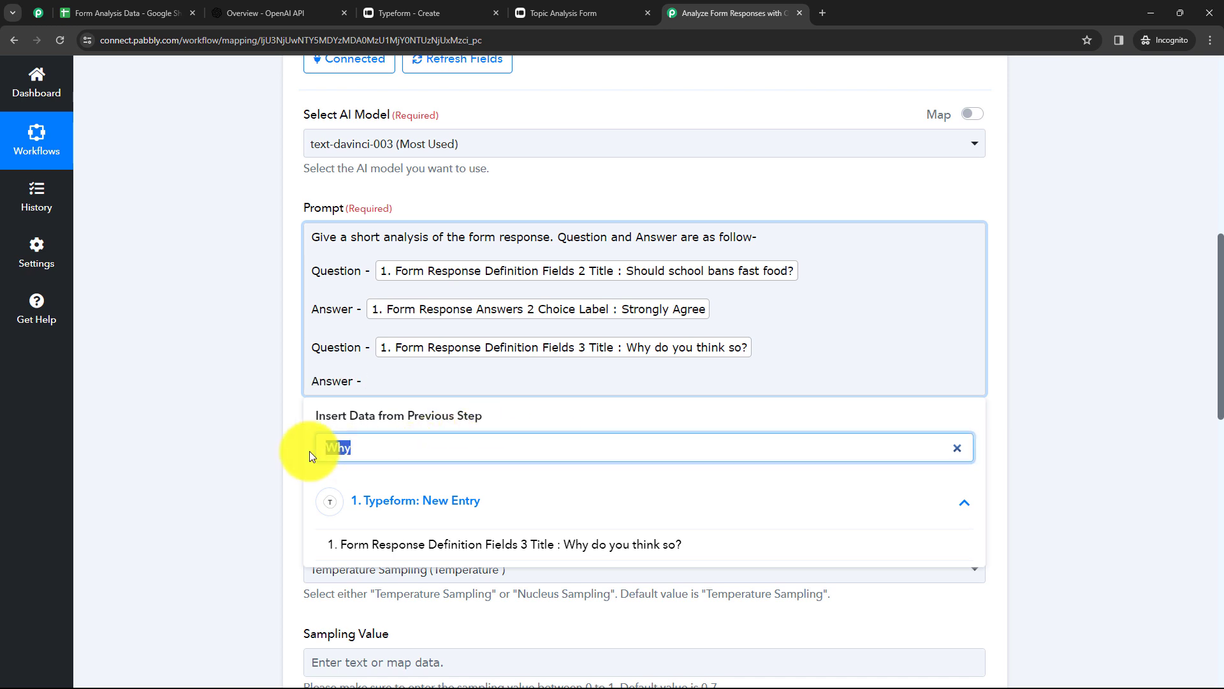
key("BackSpace")
type("I th")
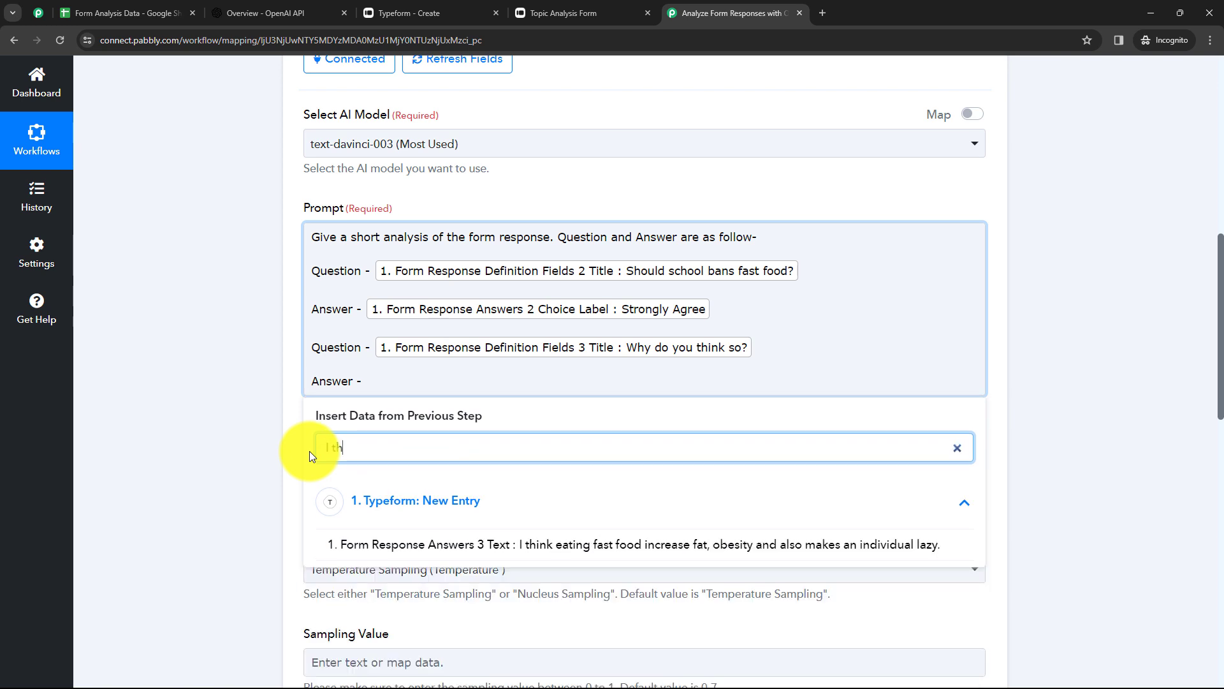
left_click(545, 542)
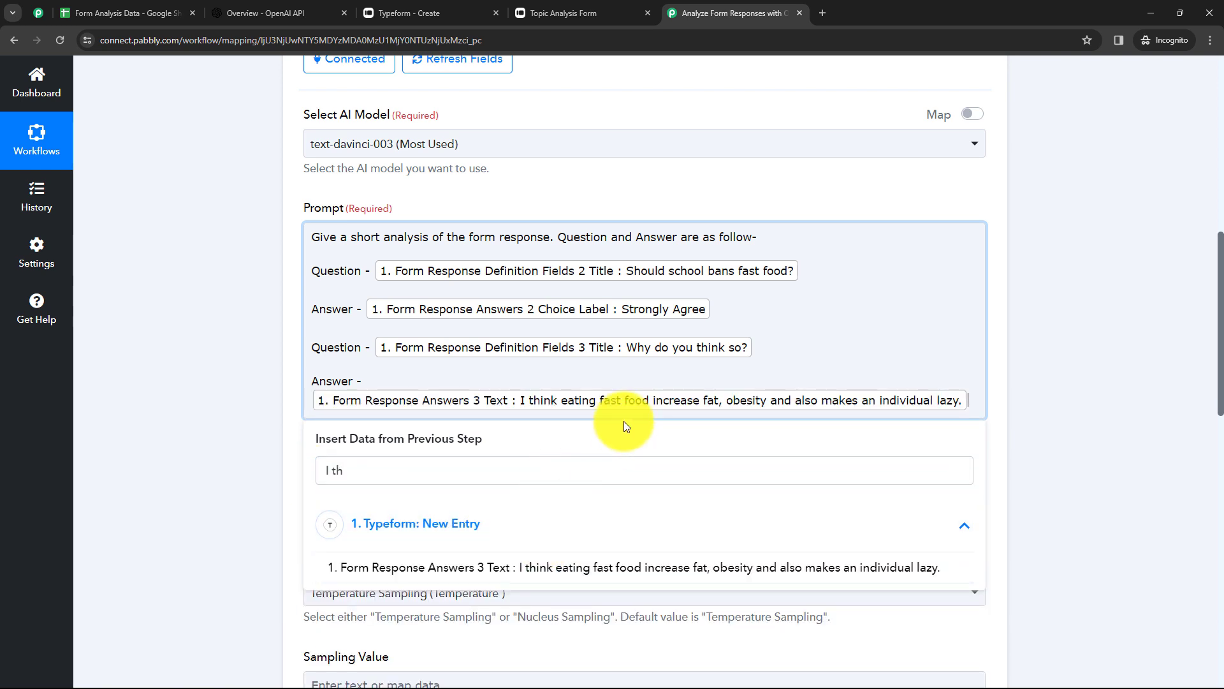
left_click(1024, 397)
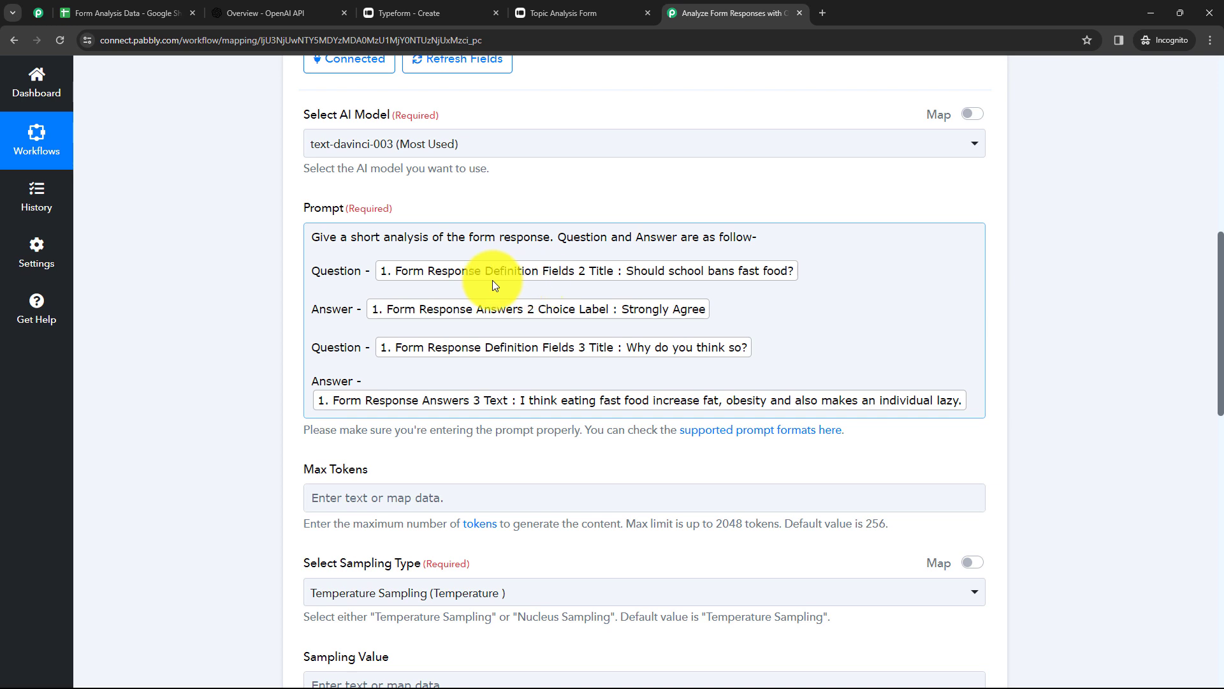
Review the completed prompt with its mapped questions and answers, and the Max Tokens field's limit and default.
left_click(319, 274)
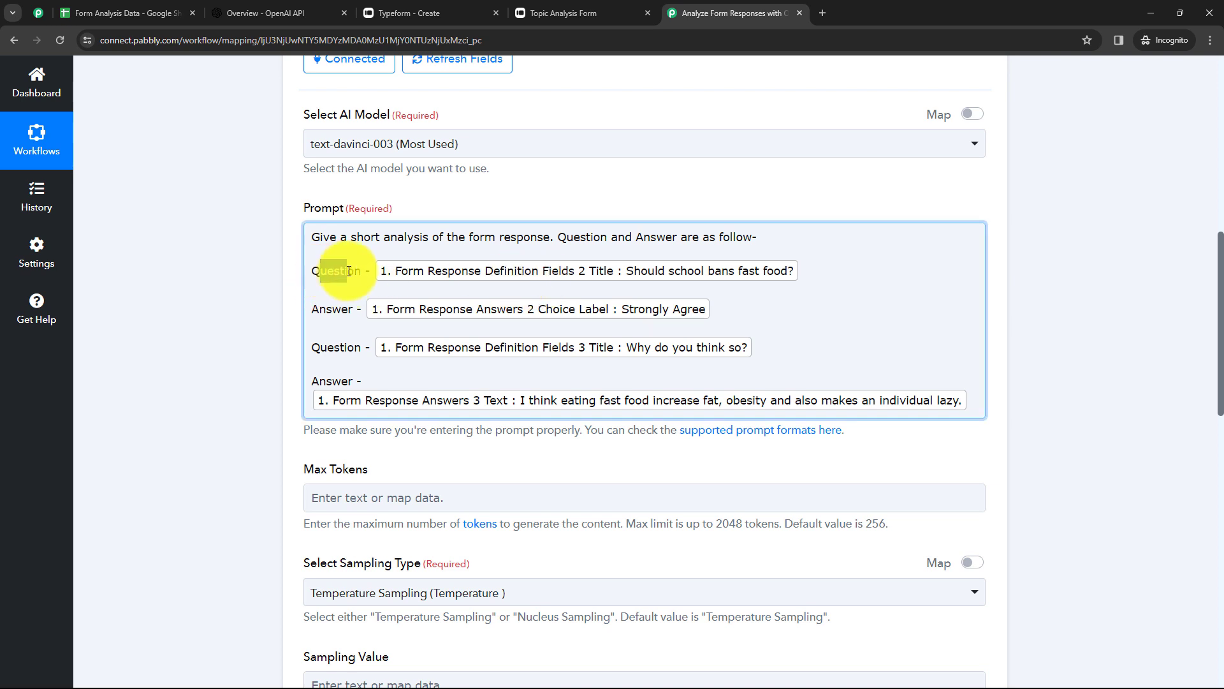
left_click_drag(333, 241, 428, 241)
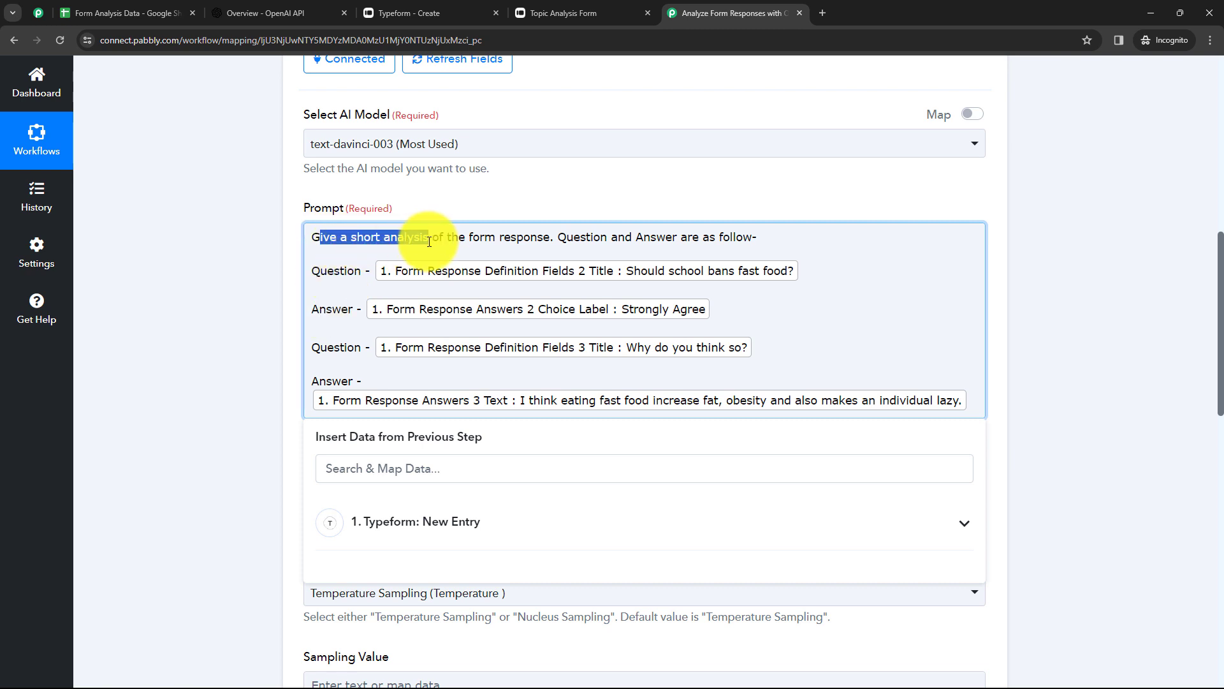
left_click(254, 288)
left_click(359, 247)
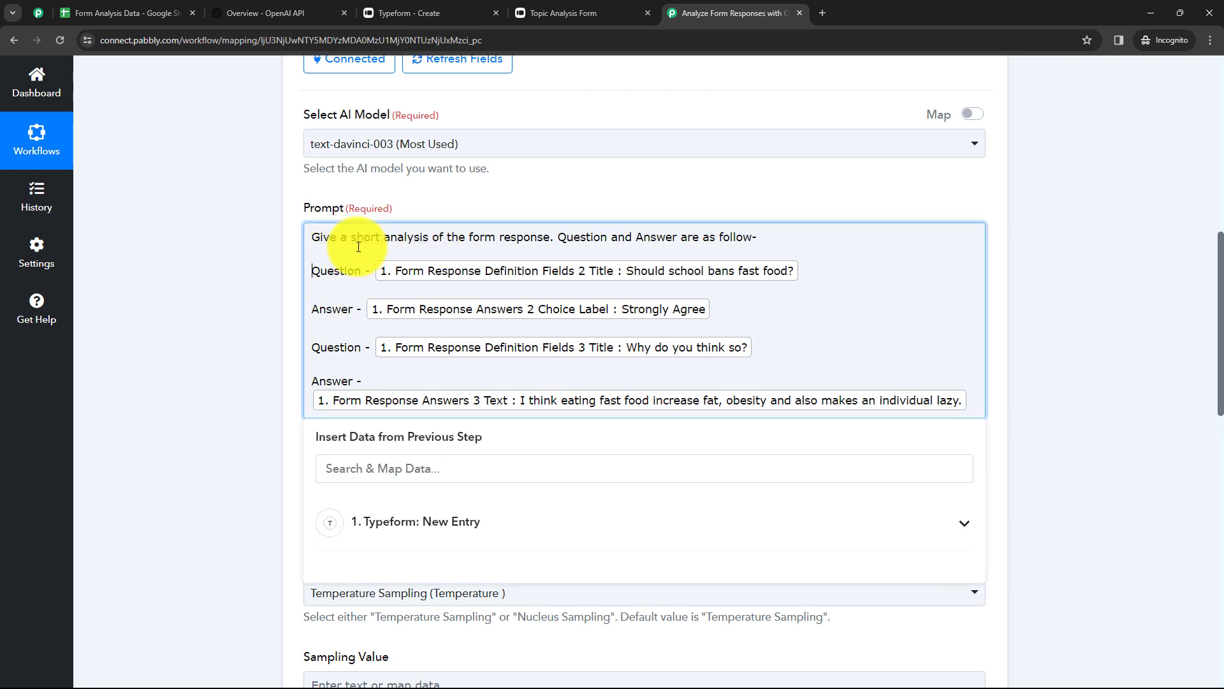
left_click(242, 279)
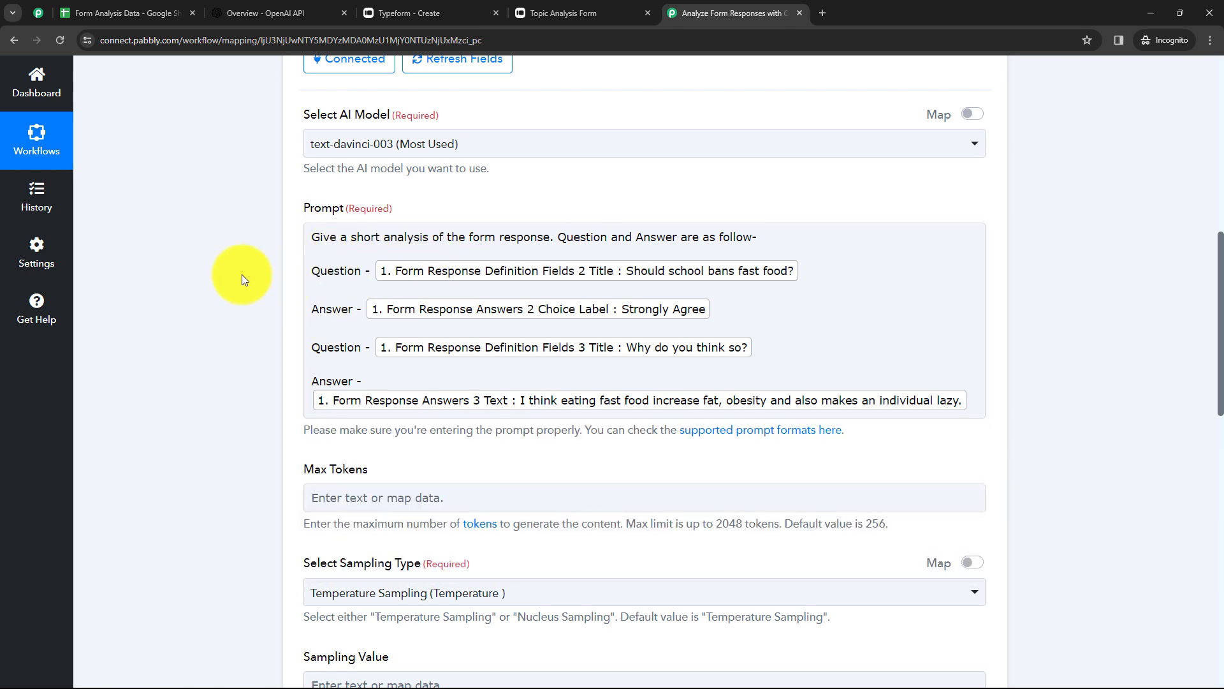
left_click(390, 241)
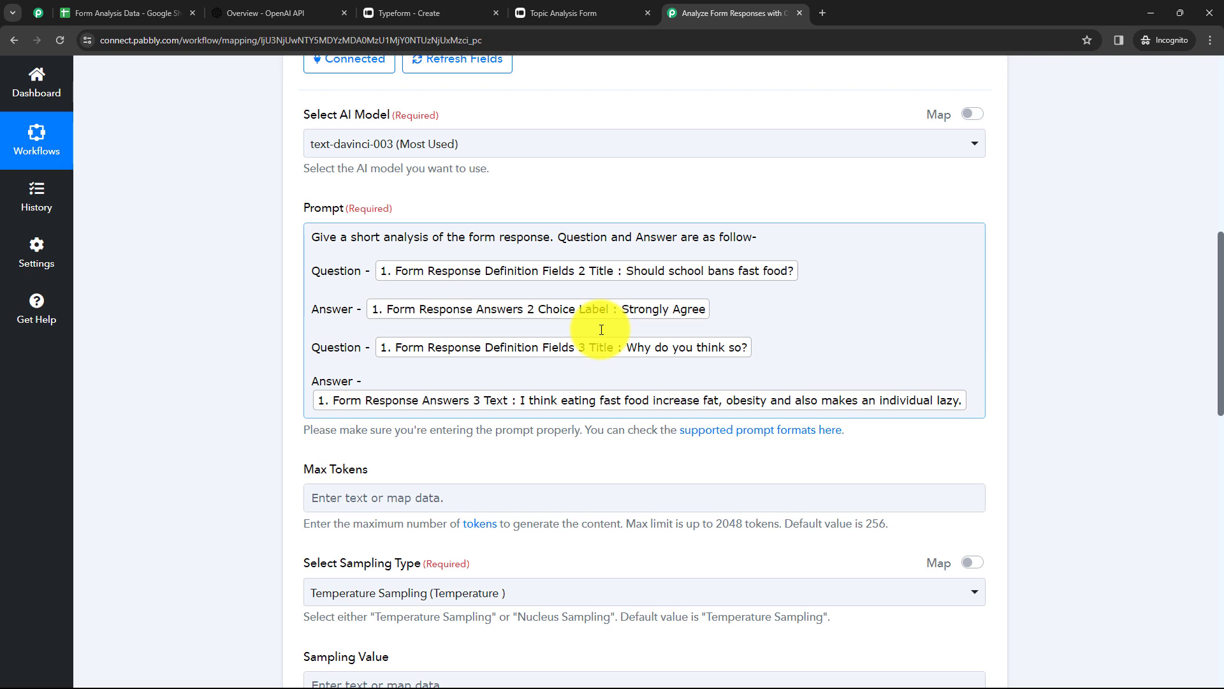
scroll(601, 329, "down", 4)
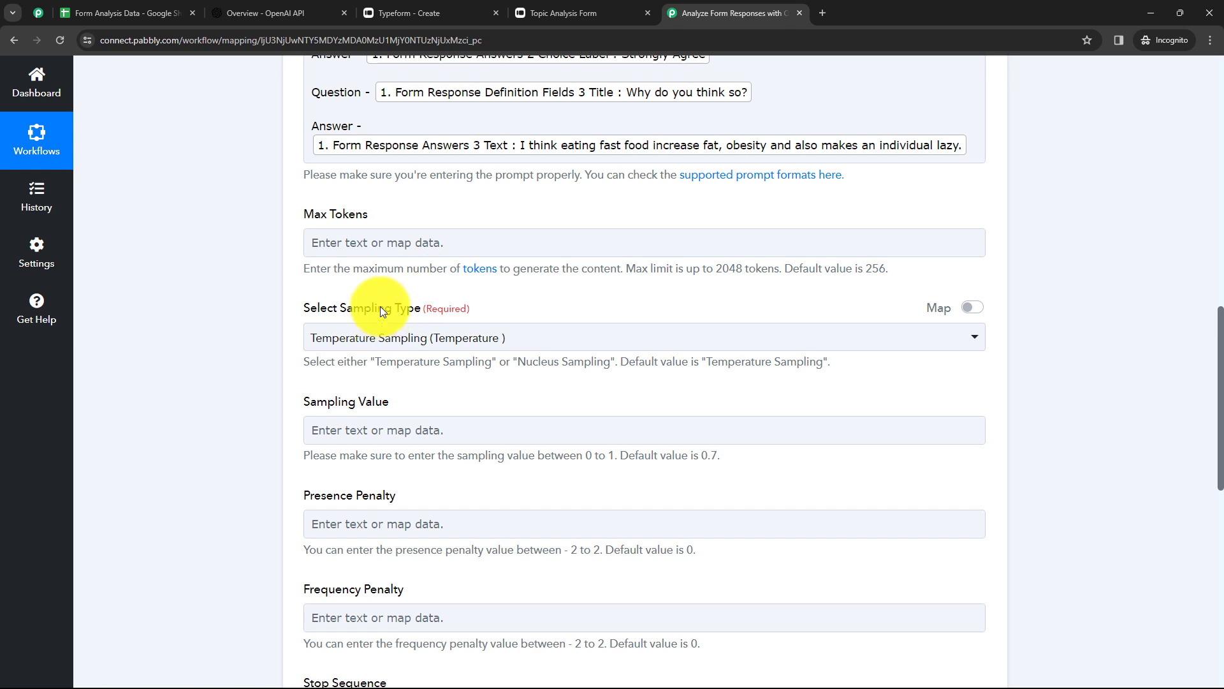
left_click(401, 244)
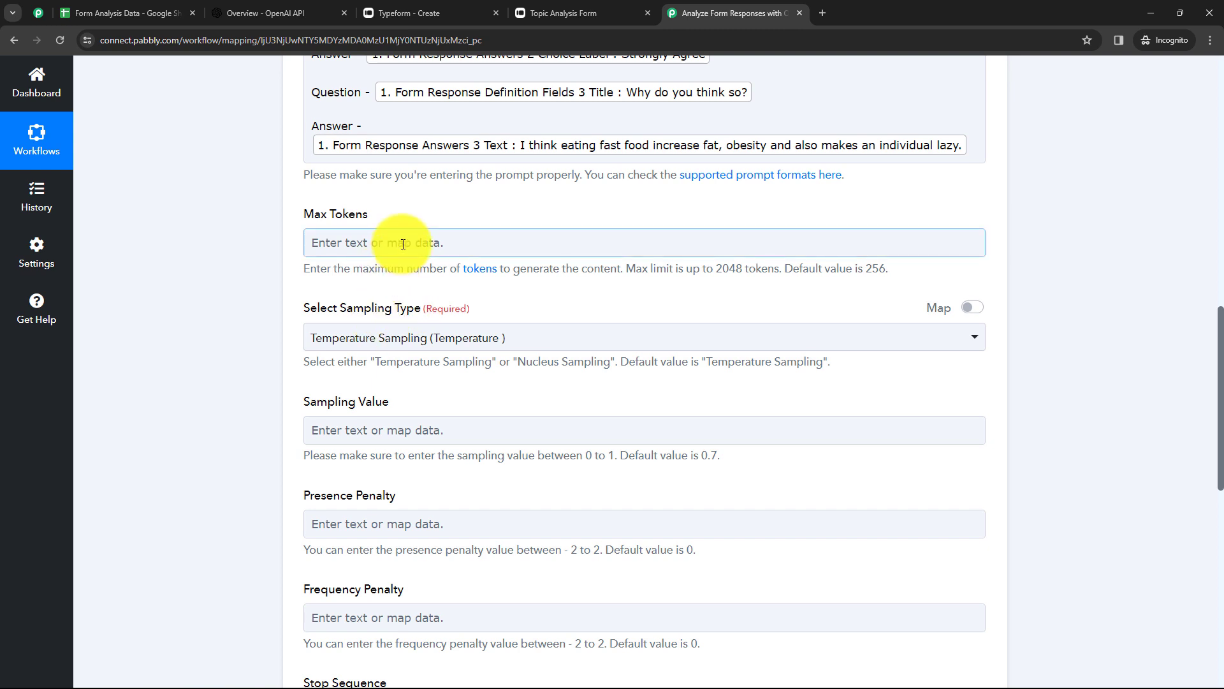
left_click_drag(824, 268, 878, 269)
left_click(678, 270)
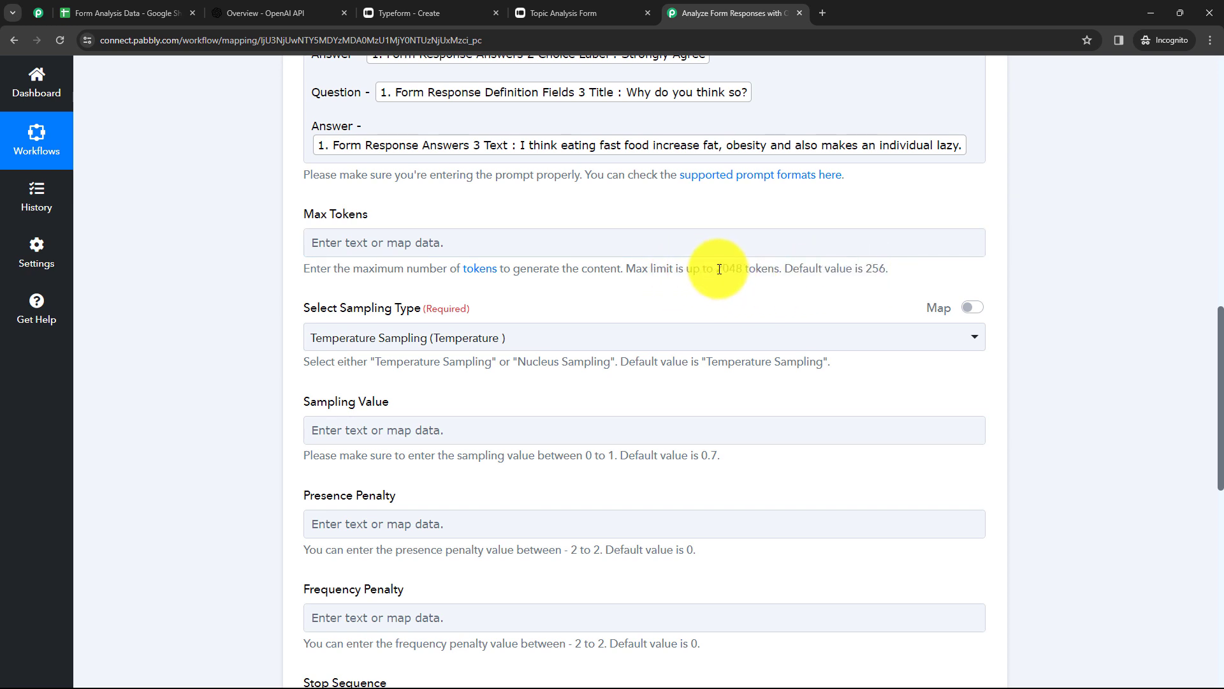
left_click_drag(719, 269, 744, 269)
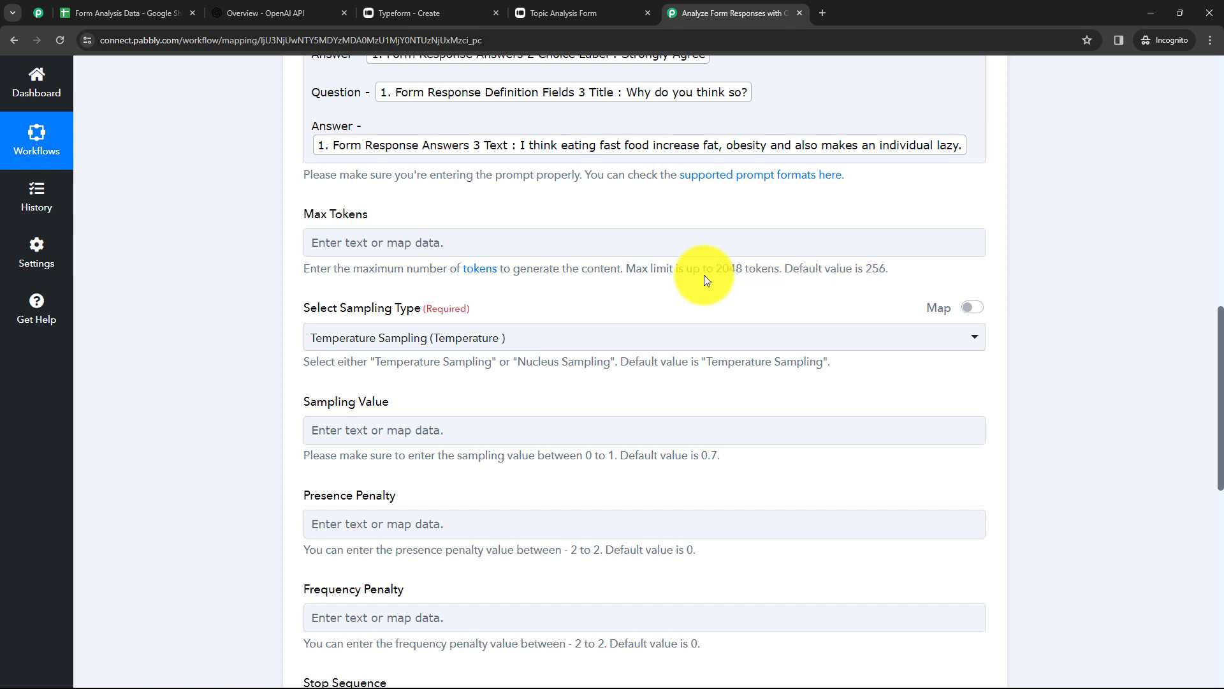
Examine the Max Tokens field and the sampling types available for the OpenAI action.
left_click(498, 248)
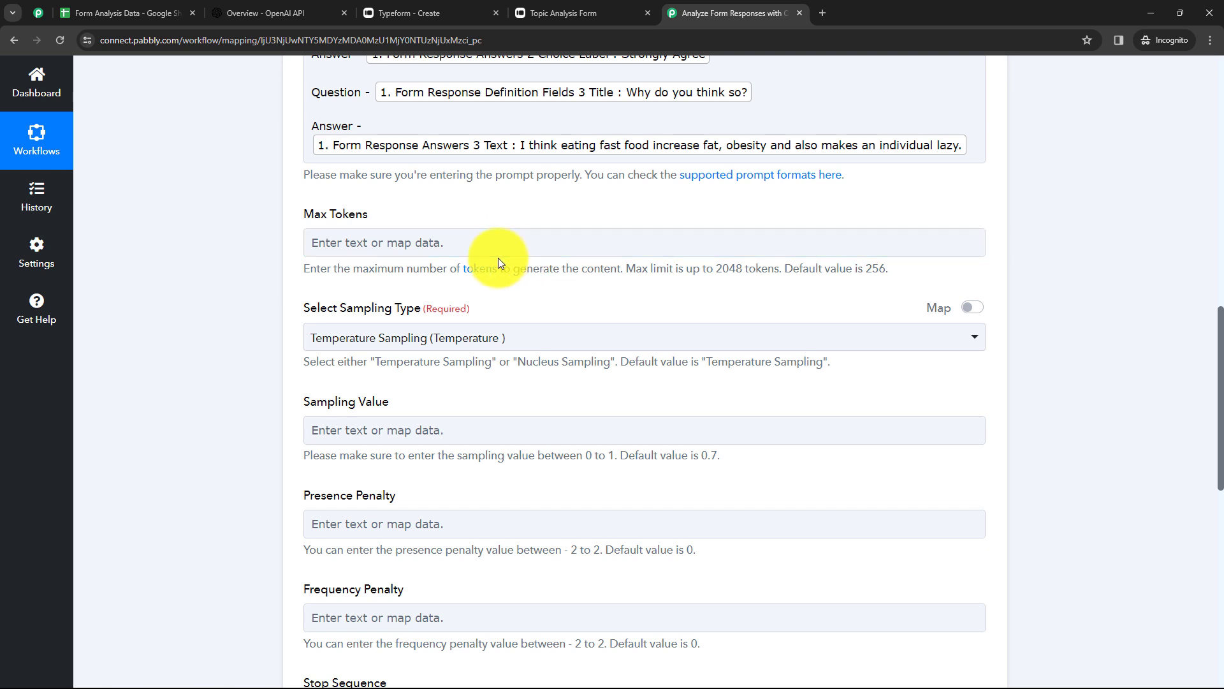
left_click(407, 342)
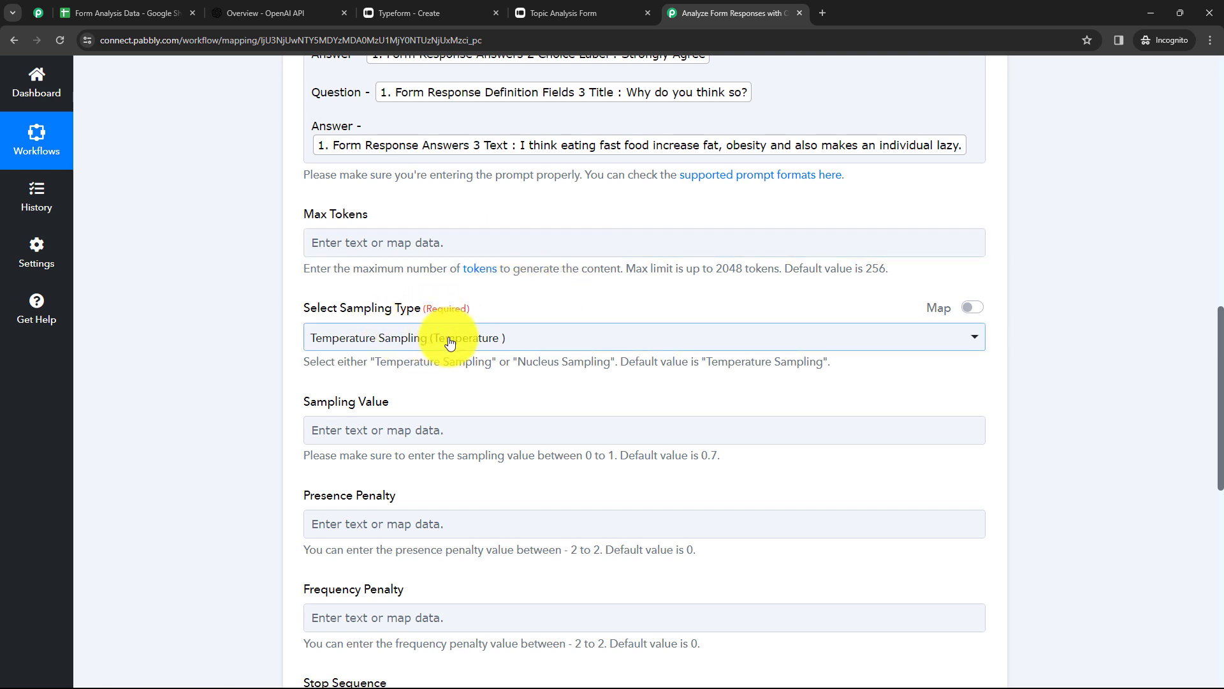
left_click(408, 341)
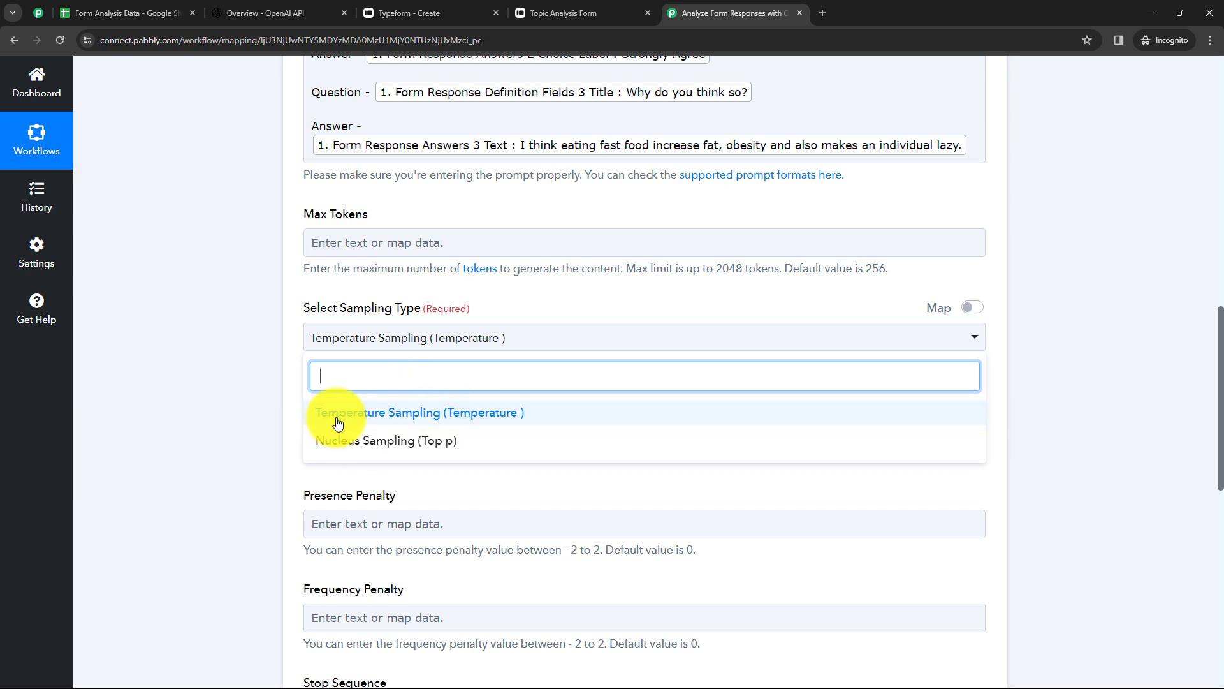
left_click(240, 412)
scroll(250, 400, "down", 2)
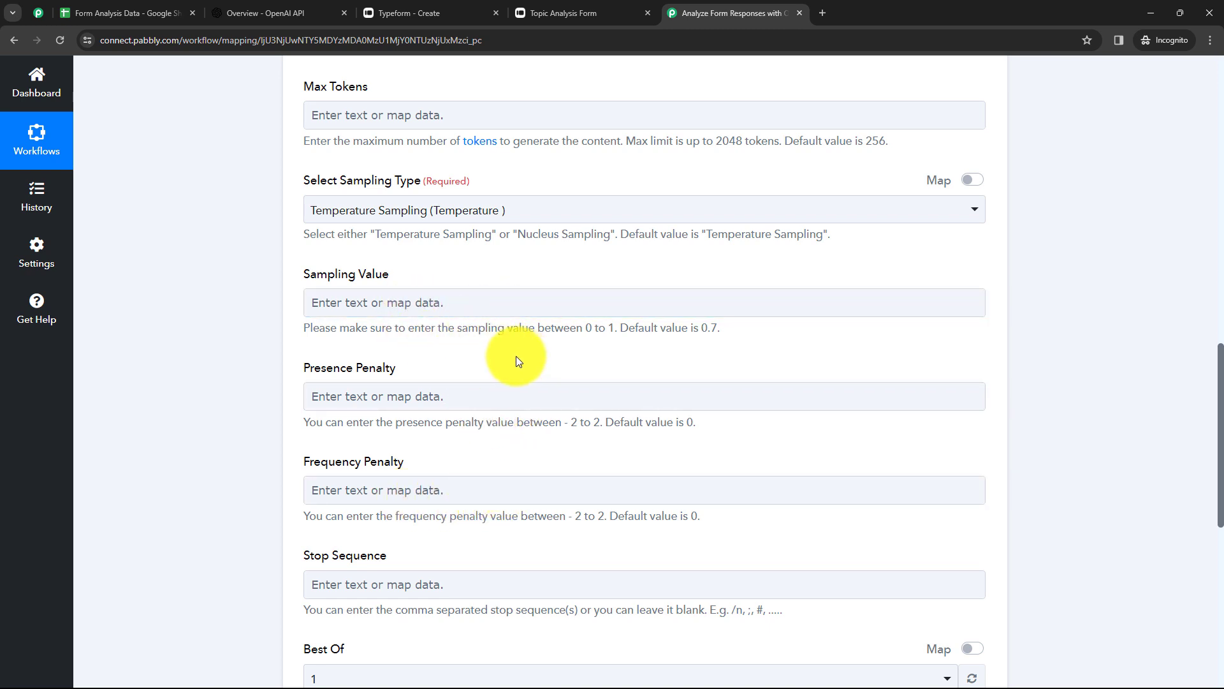
Switch to the OpenAI developer platform to look over its overview page, and return to the Pabbly Connect workflow.
left_click(270, 15)
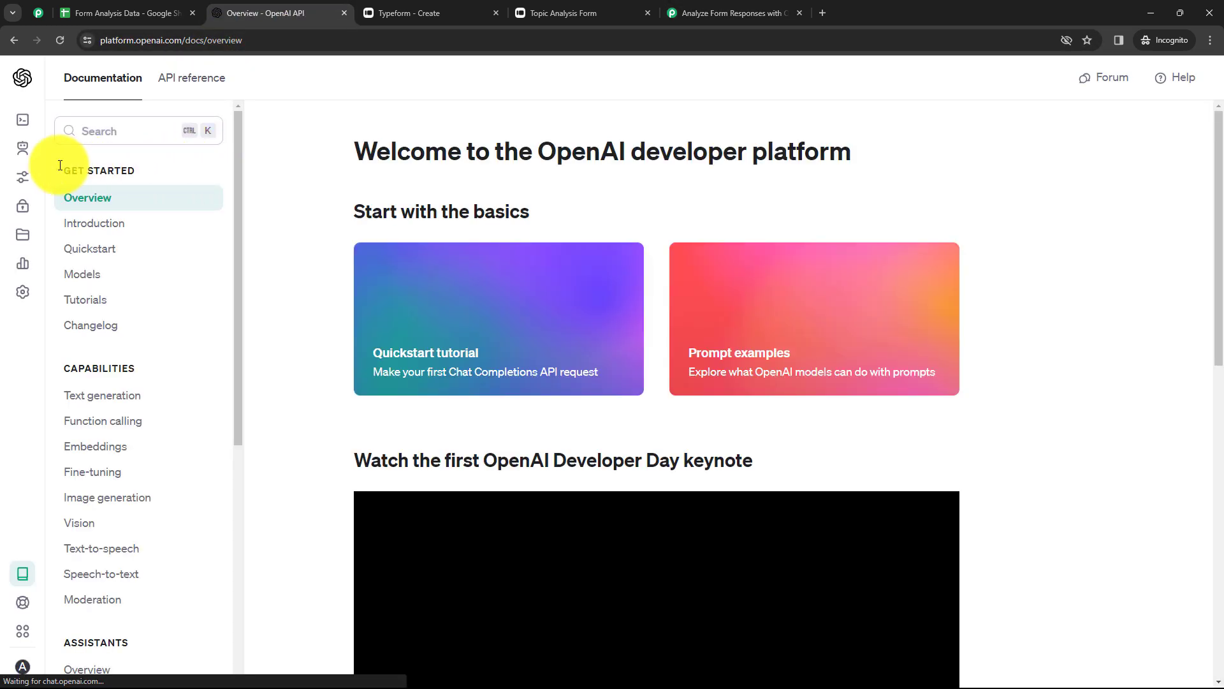
mouse_move(18, 157)
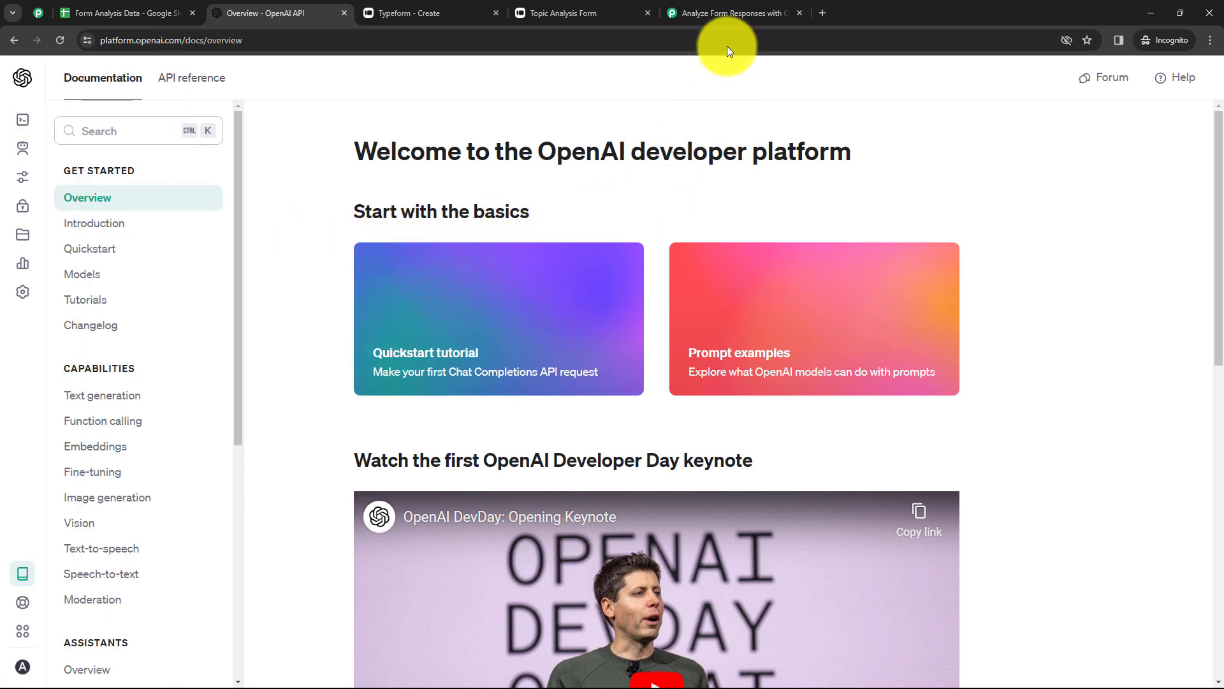
left_click(726, 19)
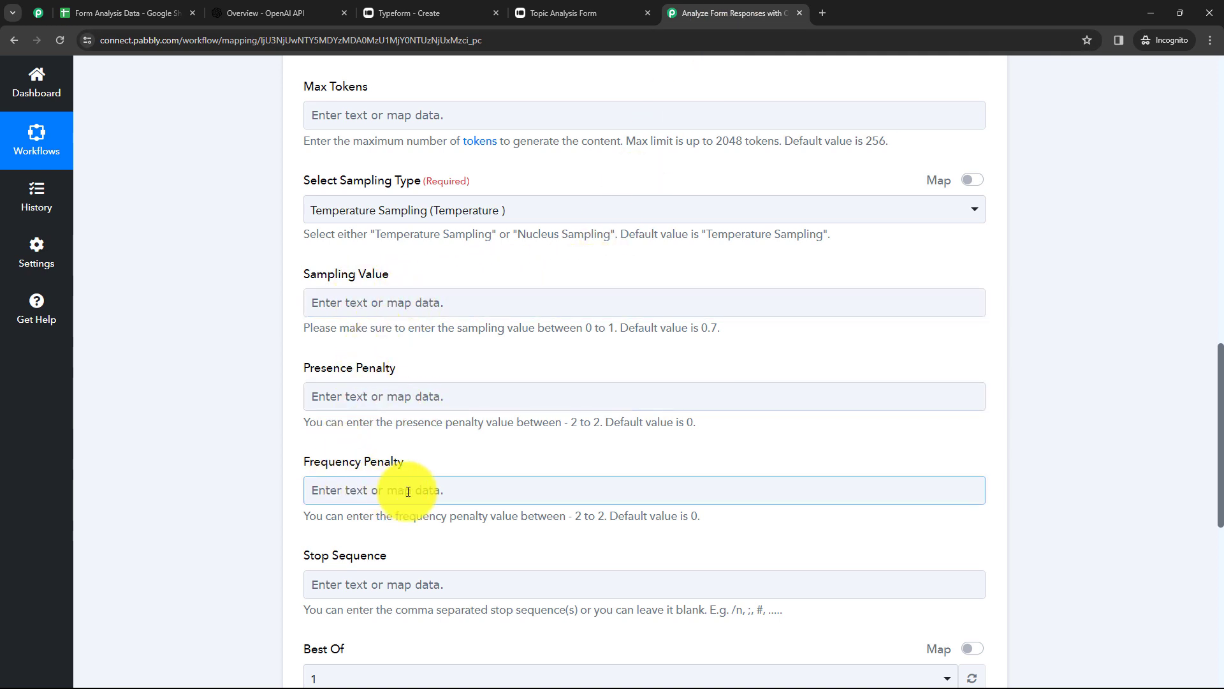
Examine the Frequency Penalty and Stop Sequence fields and the choices offered for Best Of.
left_click(529, 490)
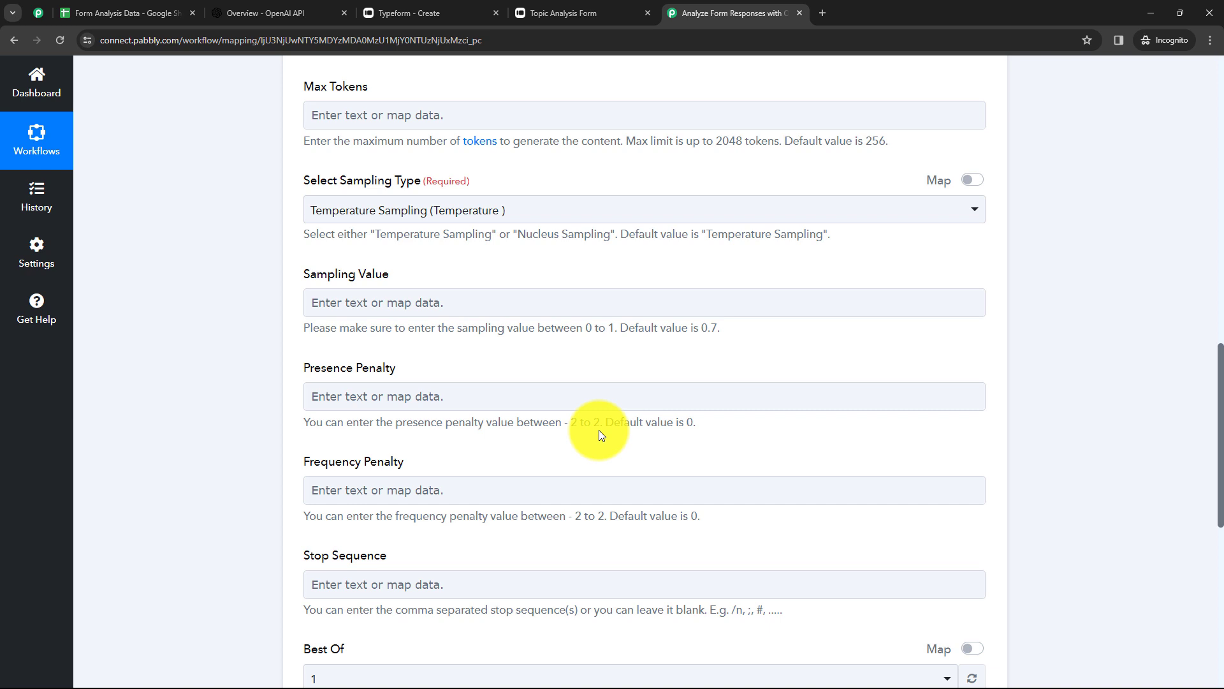
scroll(599, 429, "down", 3)
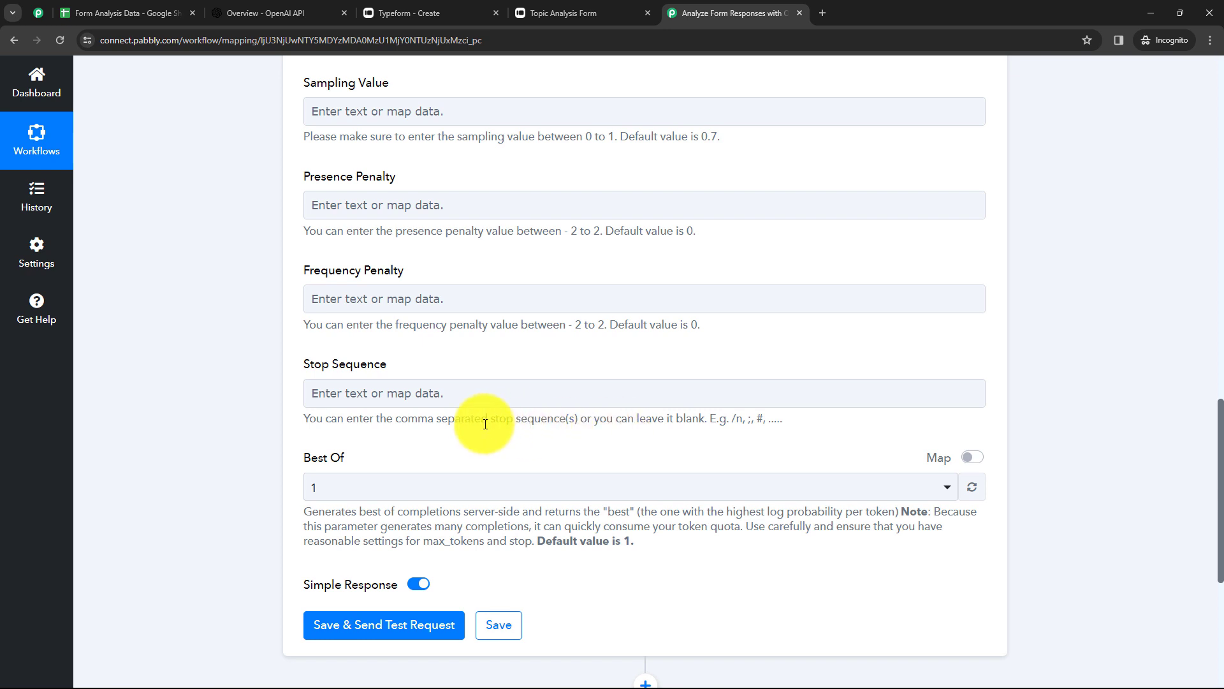
left_click(446, 488)
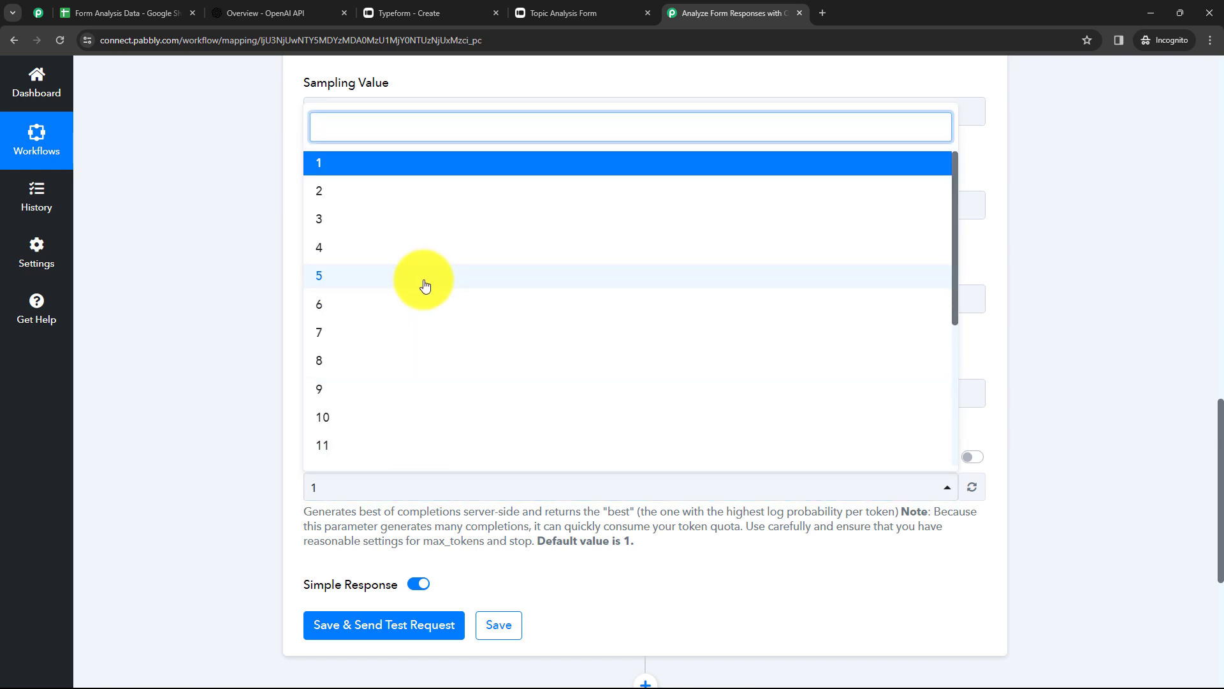
left_click(231, 285)
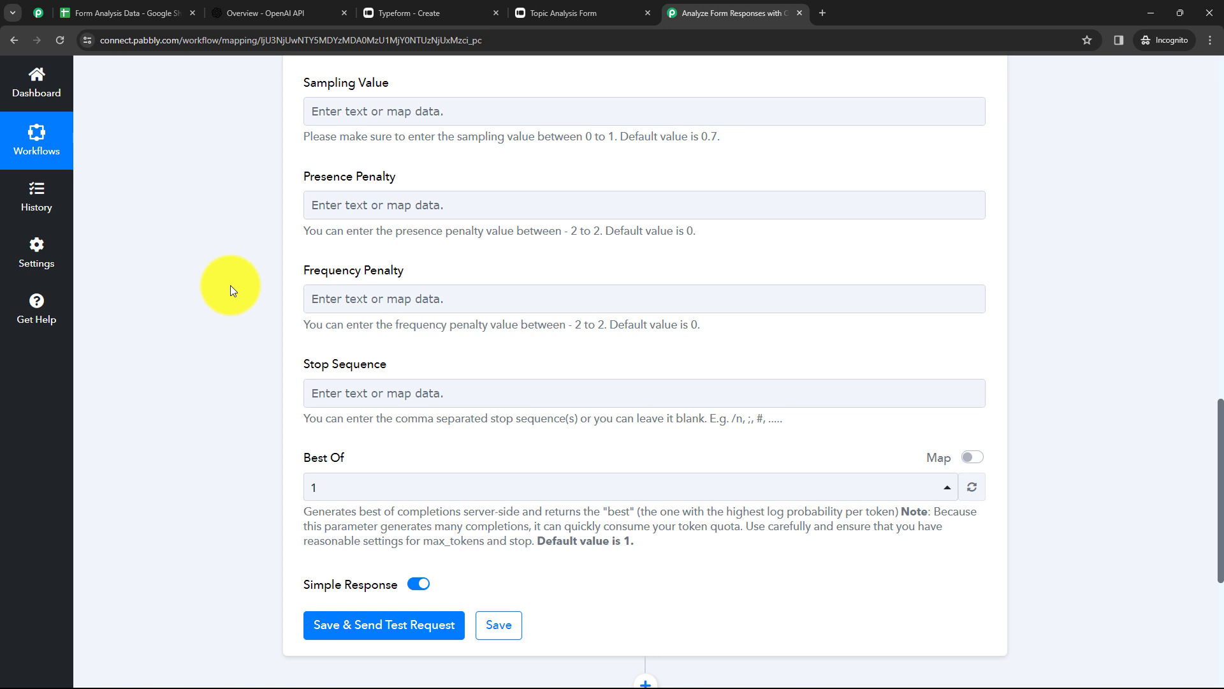
left_click(391, 488)
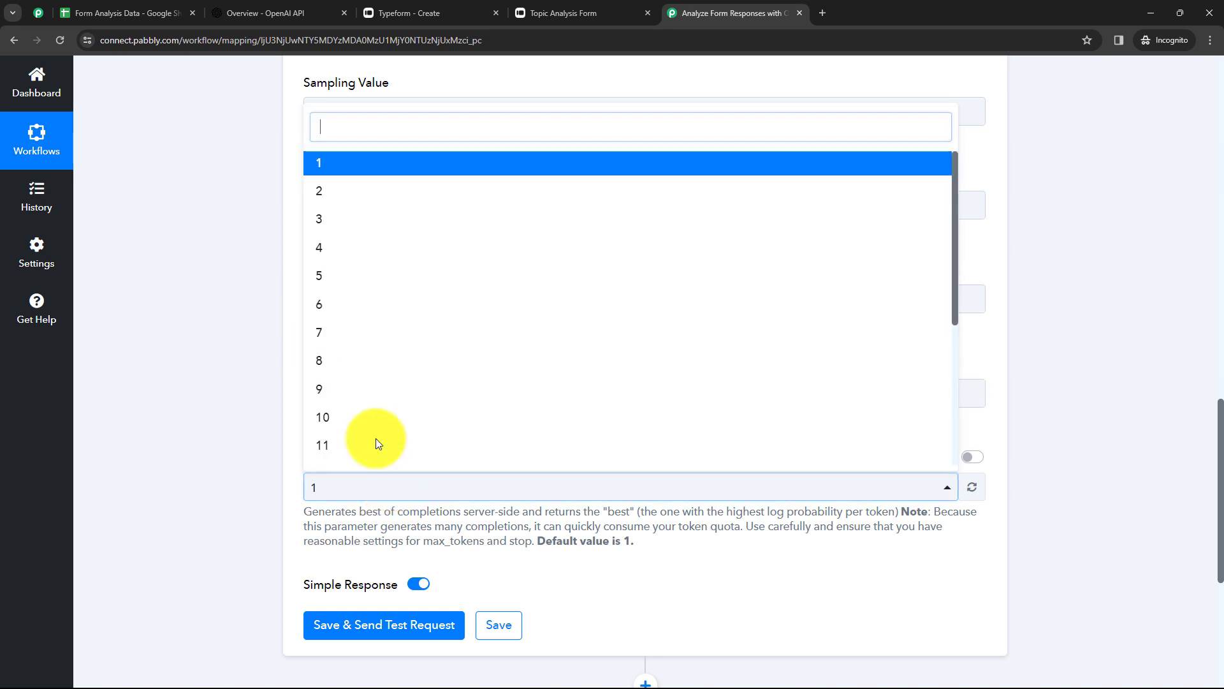
left_click(230, 269)
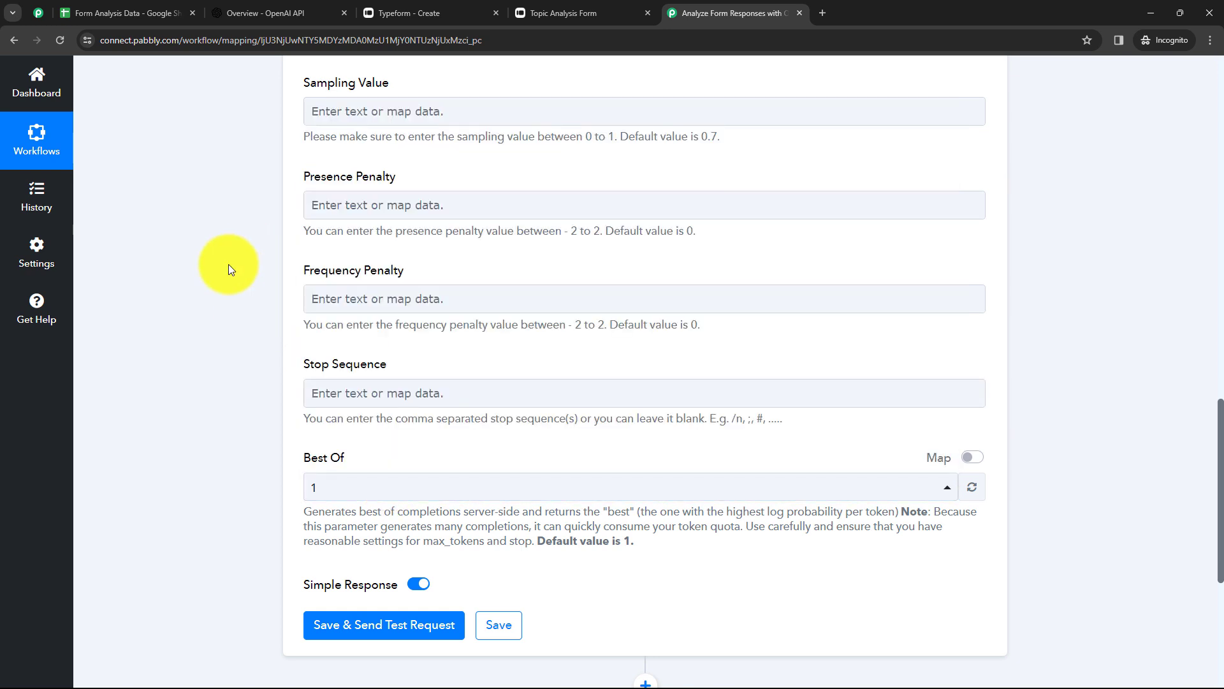
Save the OpenAI Generate Content action and send a test request.
scroll(637, 435, "down", 1)
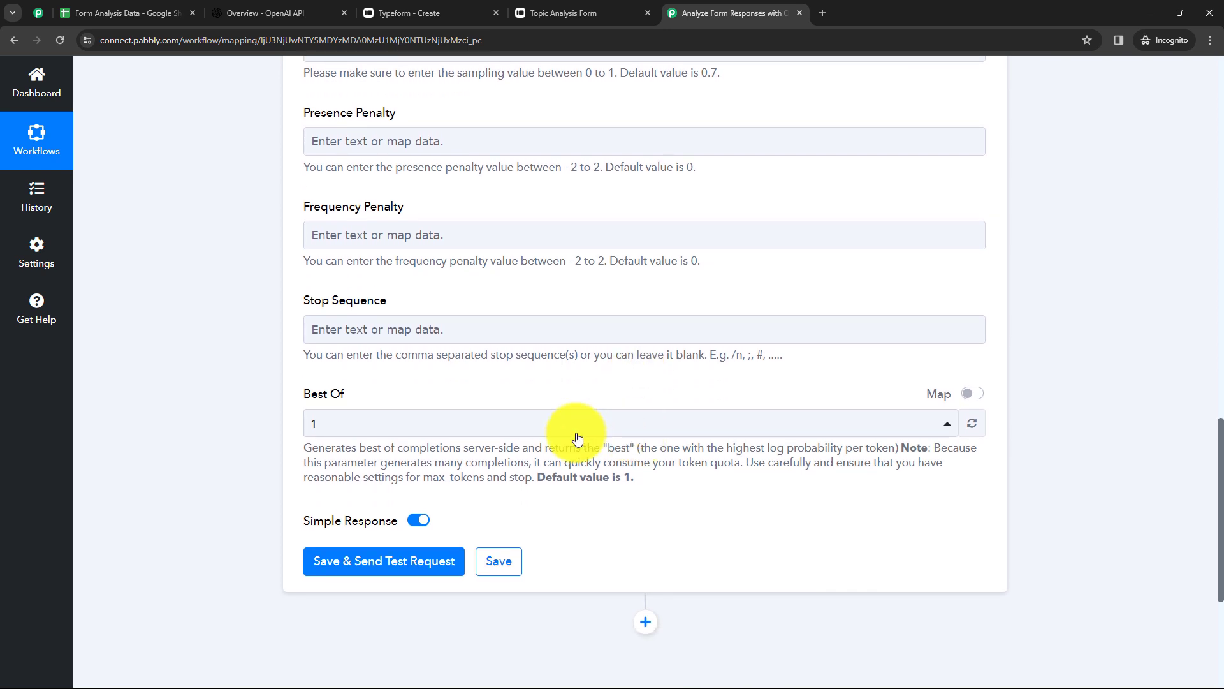
scroll(204, 380, "down", 3)
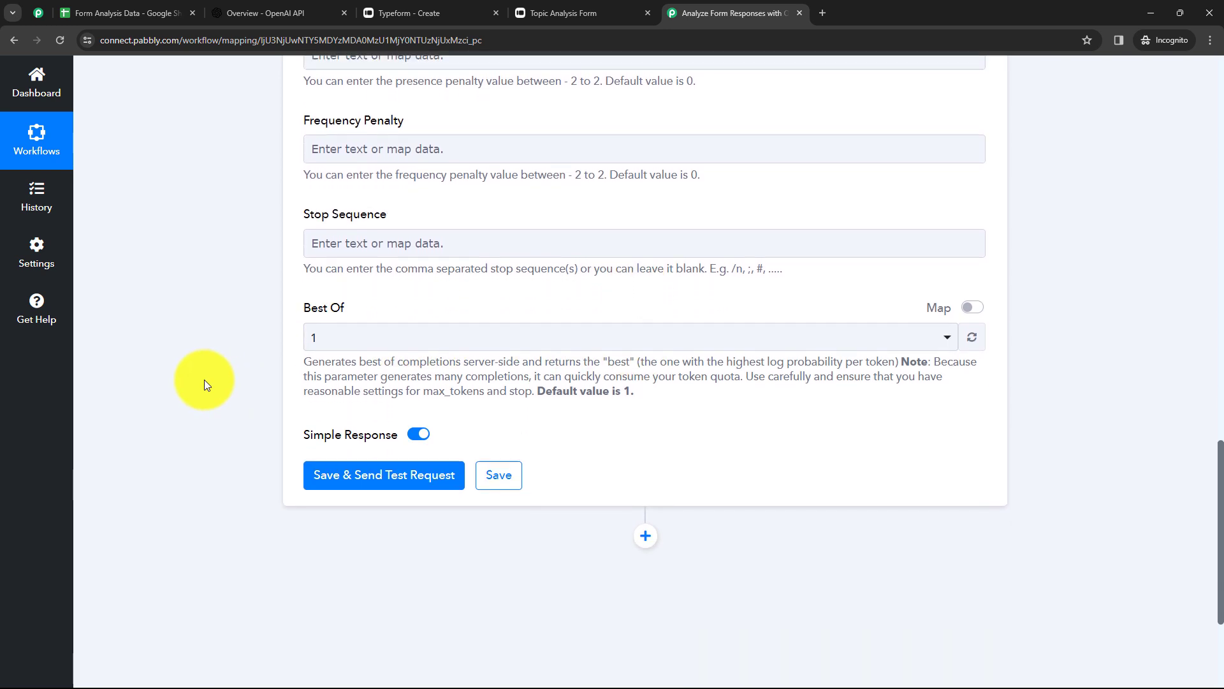
left_click(385, 383)
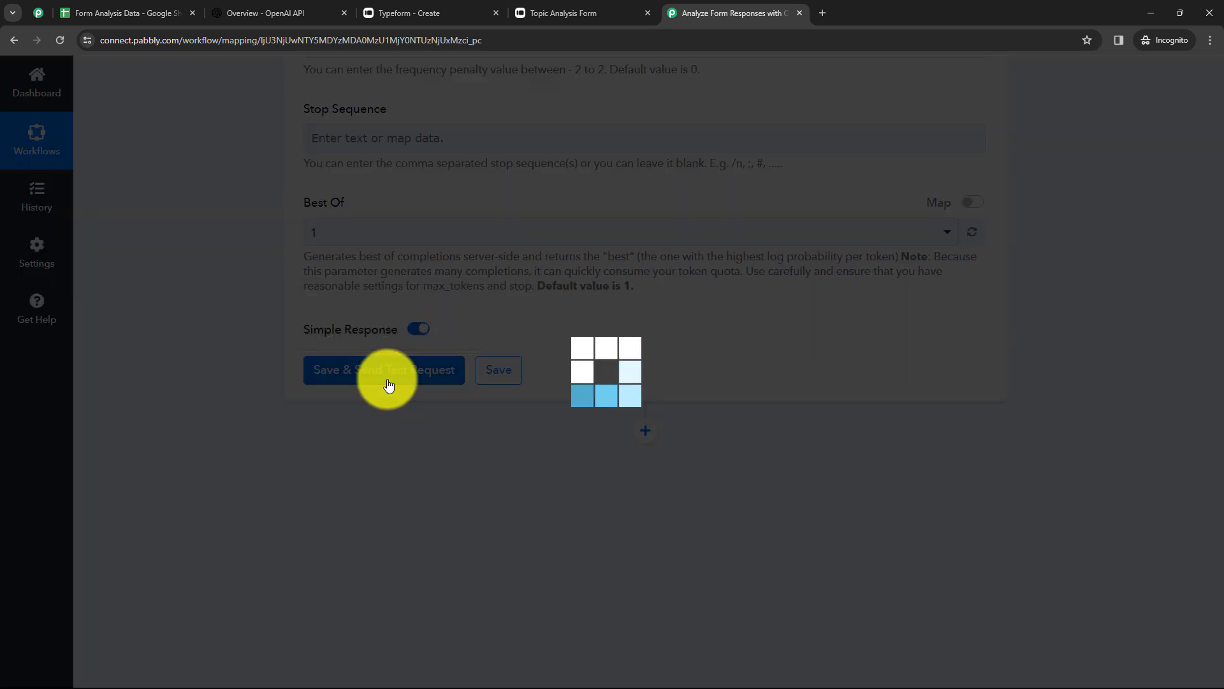
scroll(803, 328, "down", 2)
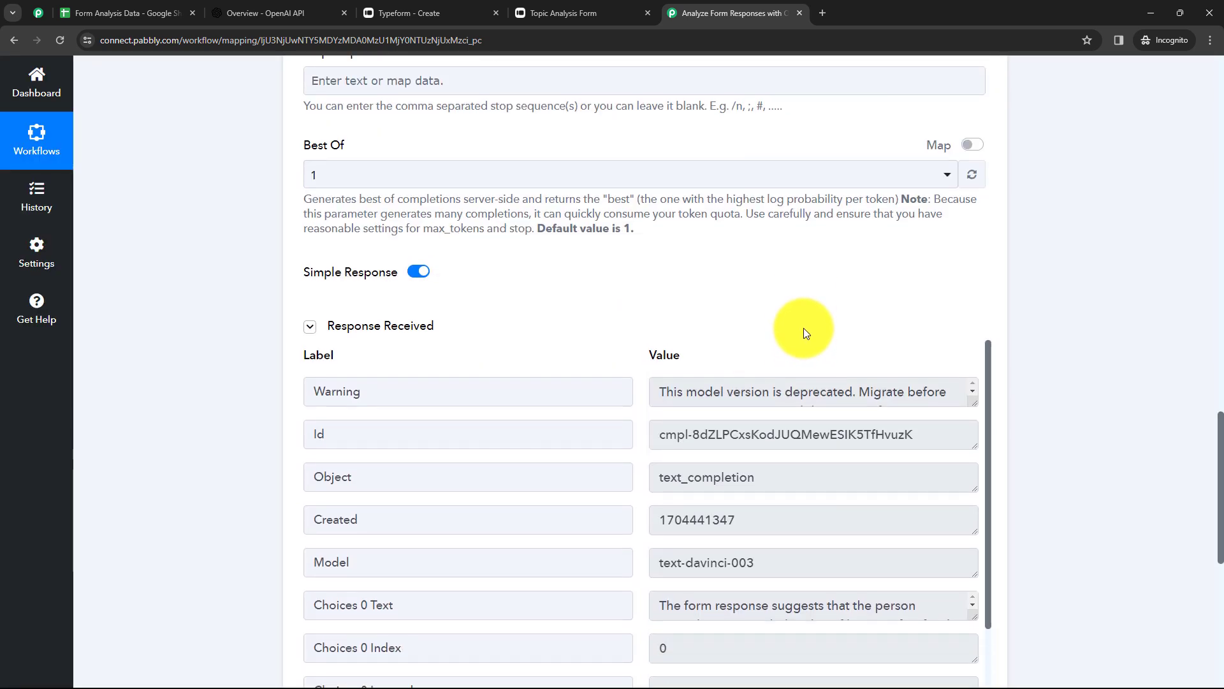
Enlarge the Choices 0 Text value in the received response and read the generated analysis.
scroll(821, 275, "down", 2)
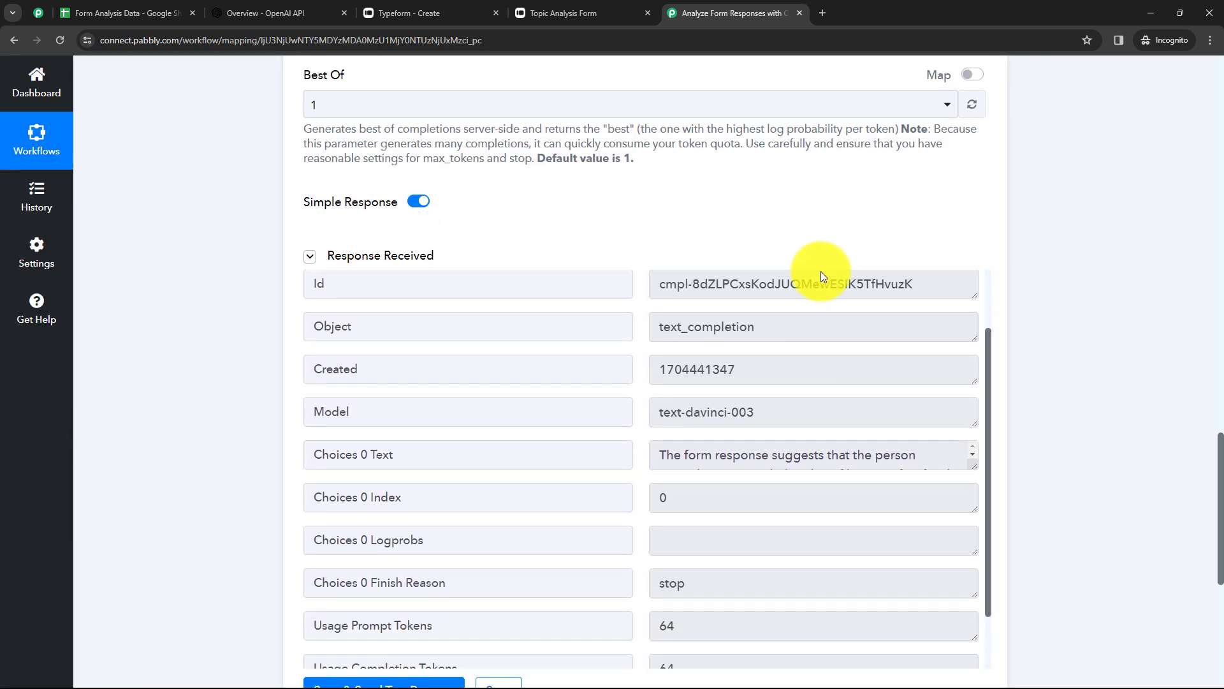
scroll(725, 353, "up", 2)
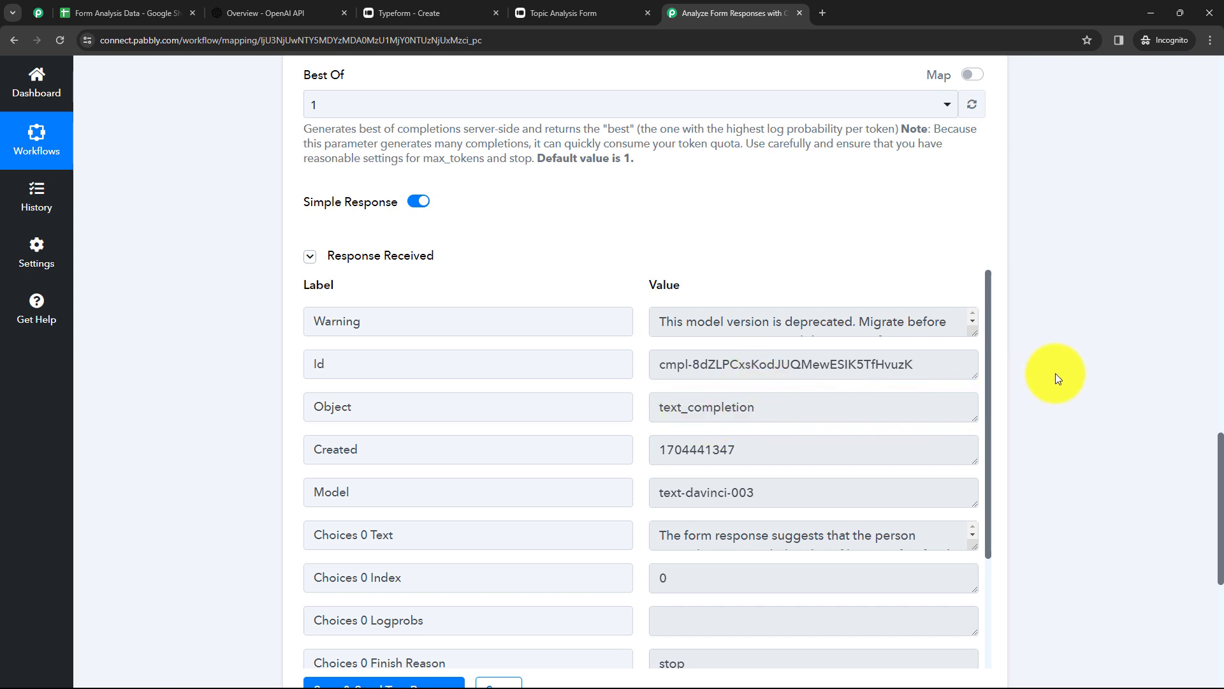
scroll(238, 371, "down", 1)
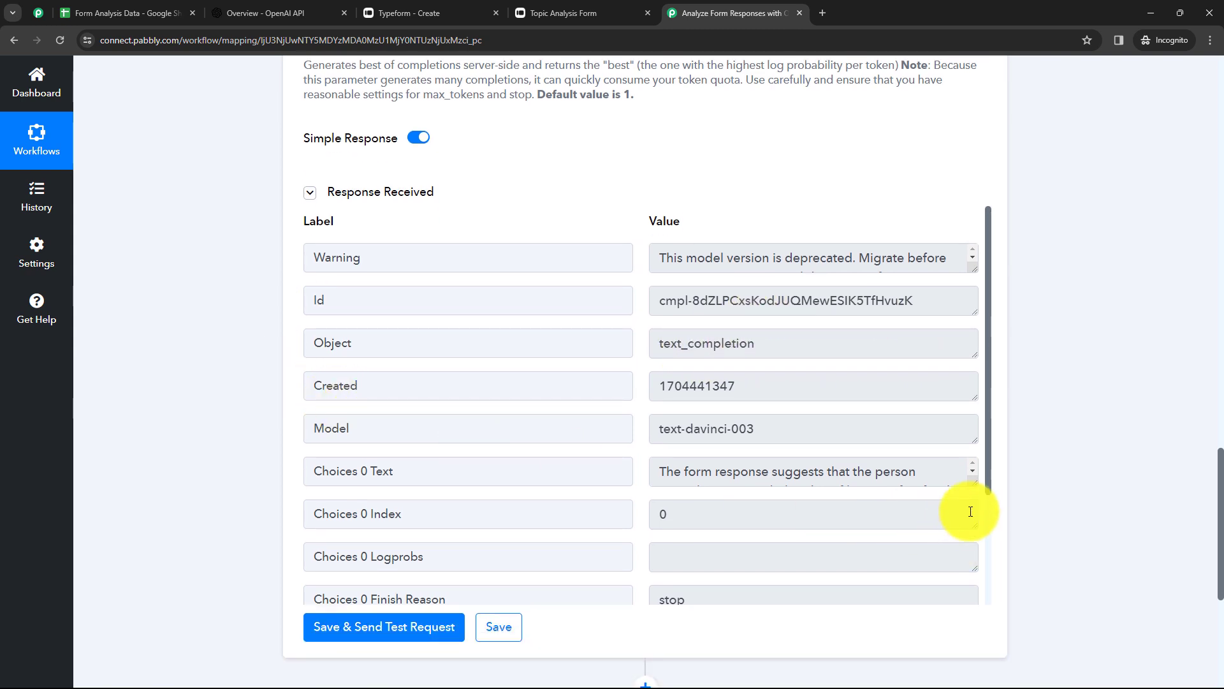
left_click_drag(974, 483, 976, 604)
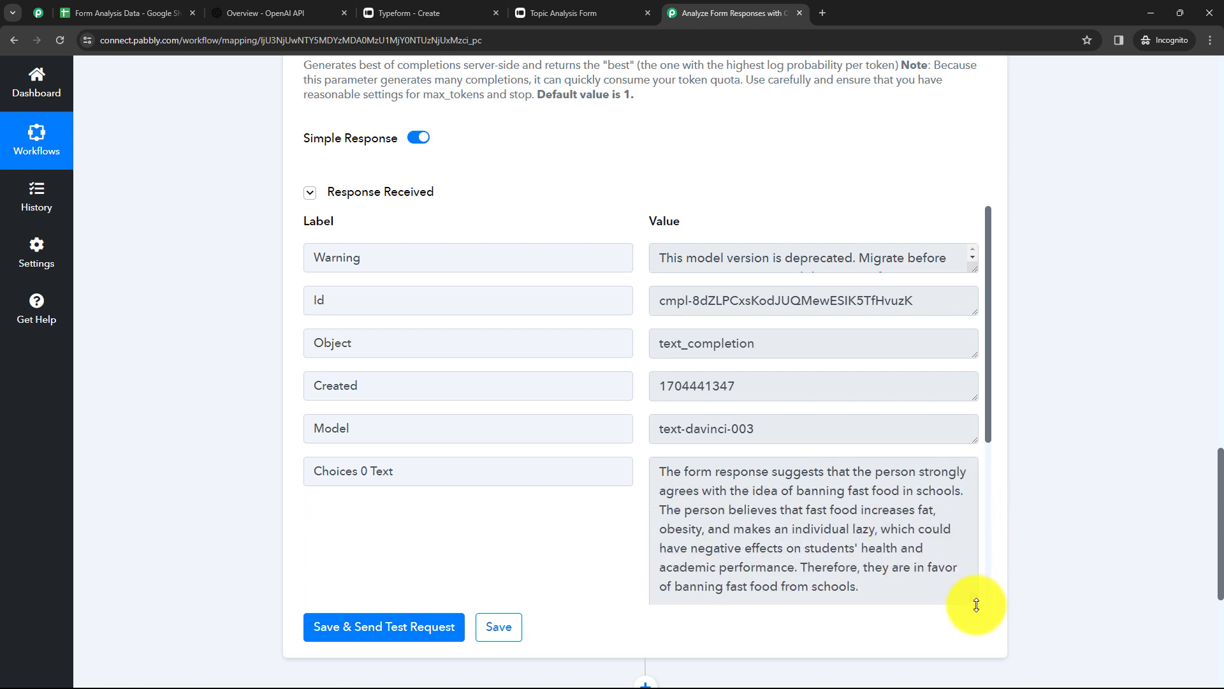
scroll(1040, 435, "down", 1)
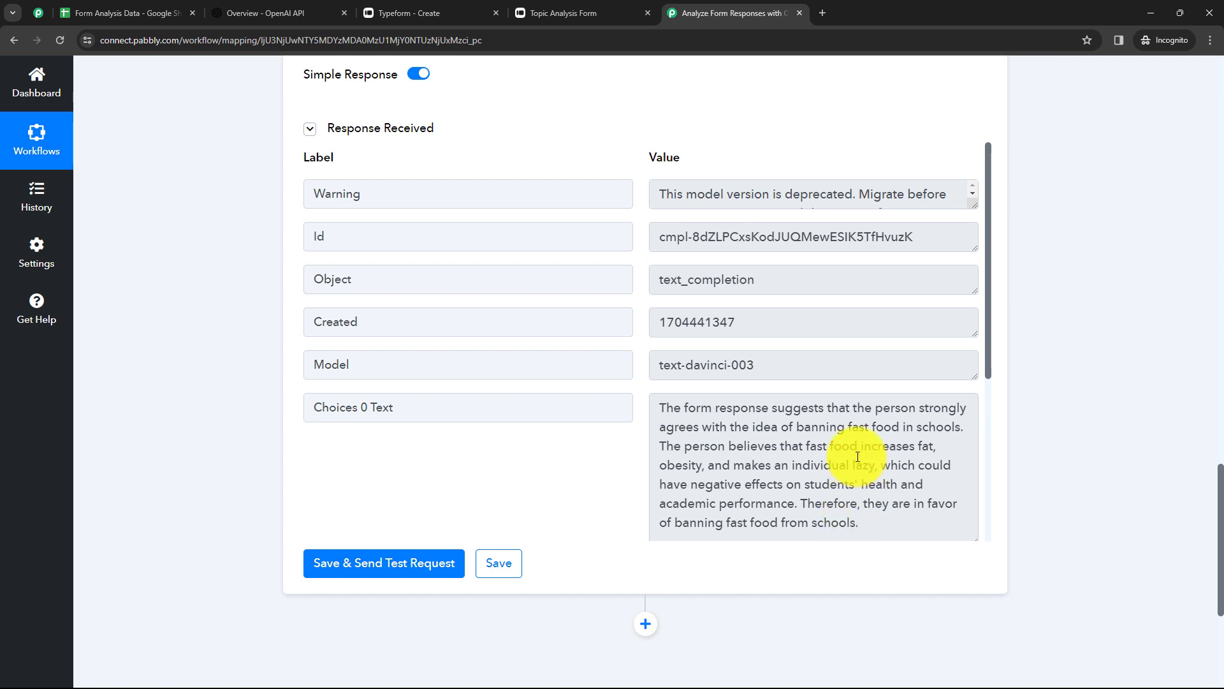
scroll(855, 453, "down", 3)
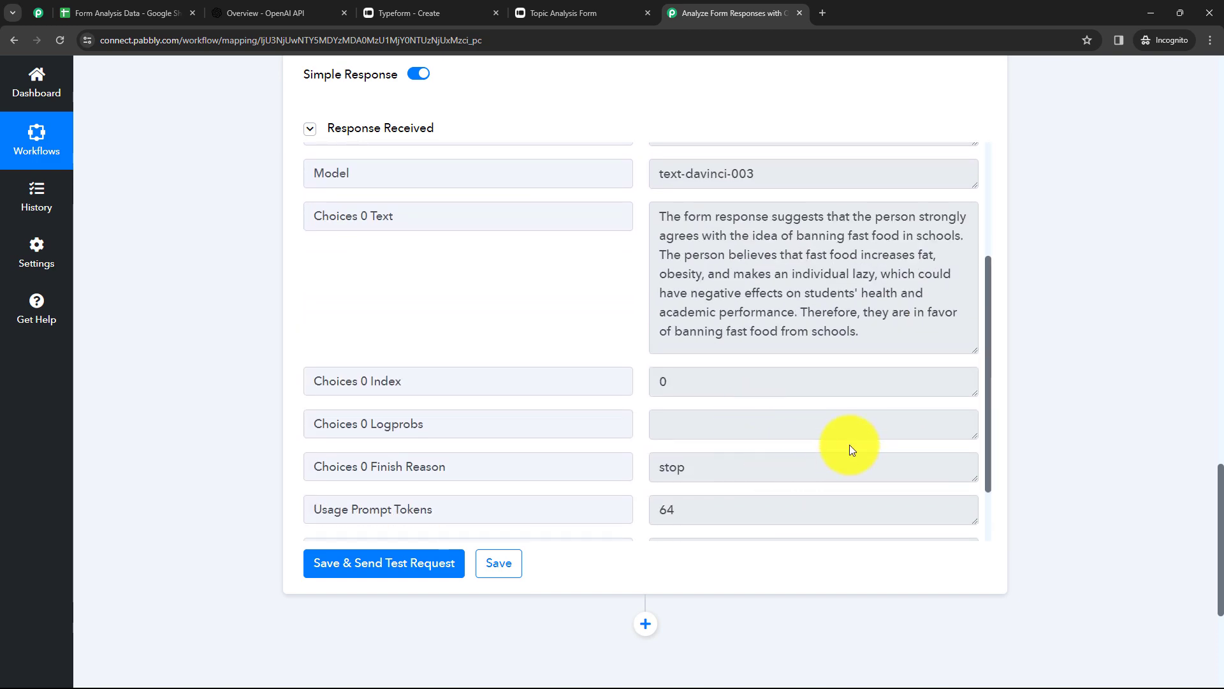
Collapse the OpenAI Generate Content action in the workflow.
scroll(1031, 377, "up", 7)
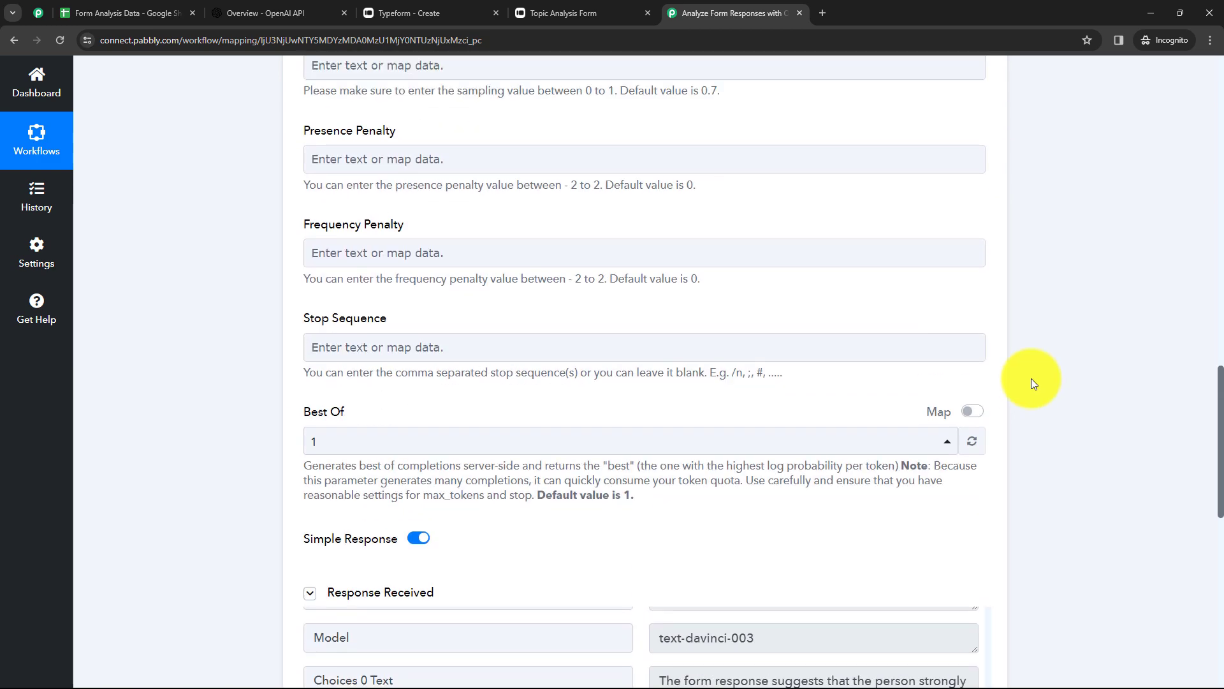
scroll(1031, 378, "up", 15)
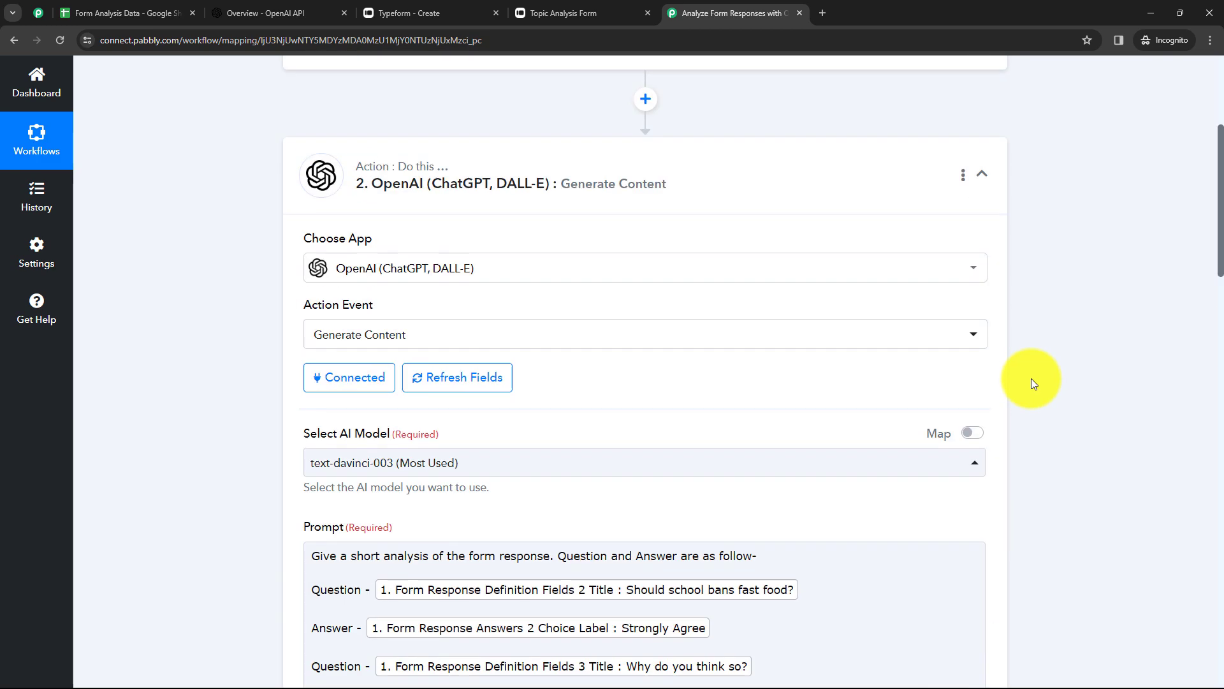
left_click(738, 189)
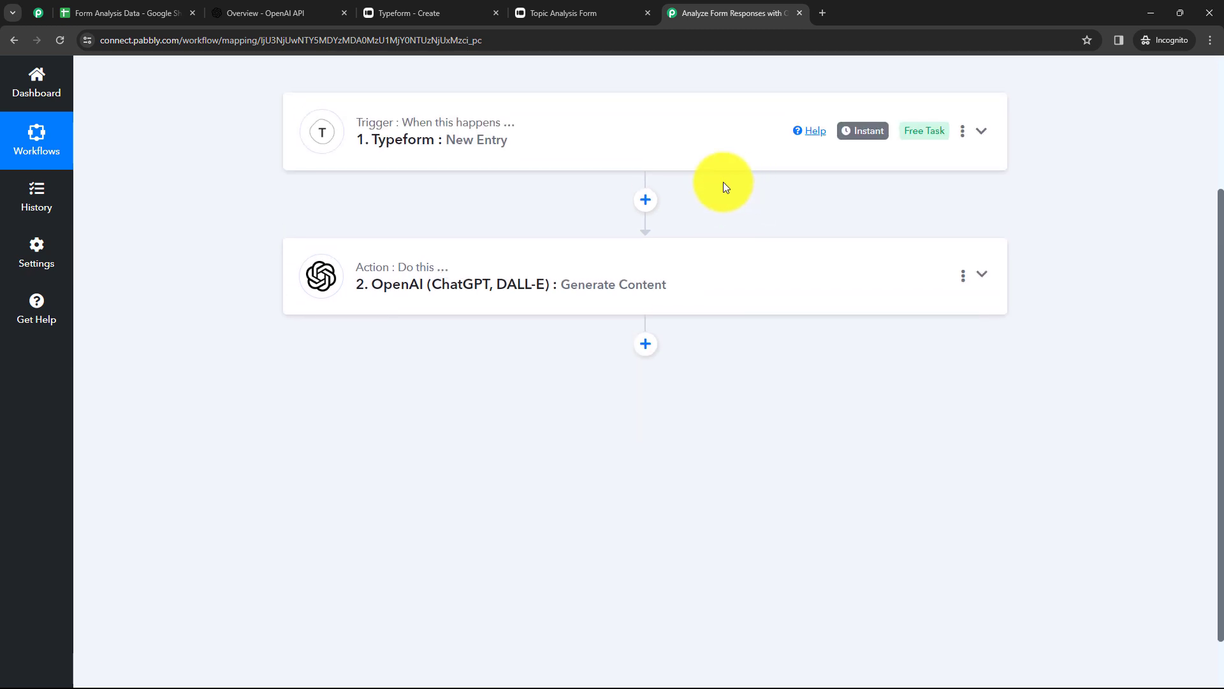
Add a Google Sheets action after the OpenAI step with Add New Row as its action event.
left_click(651, 352)
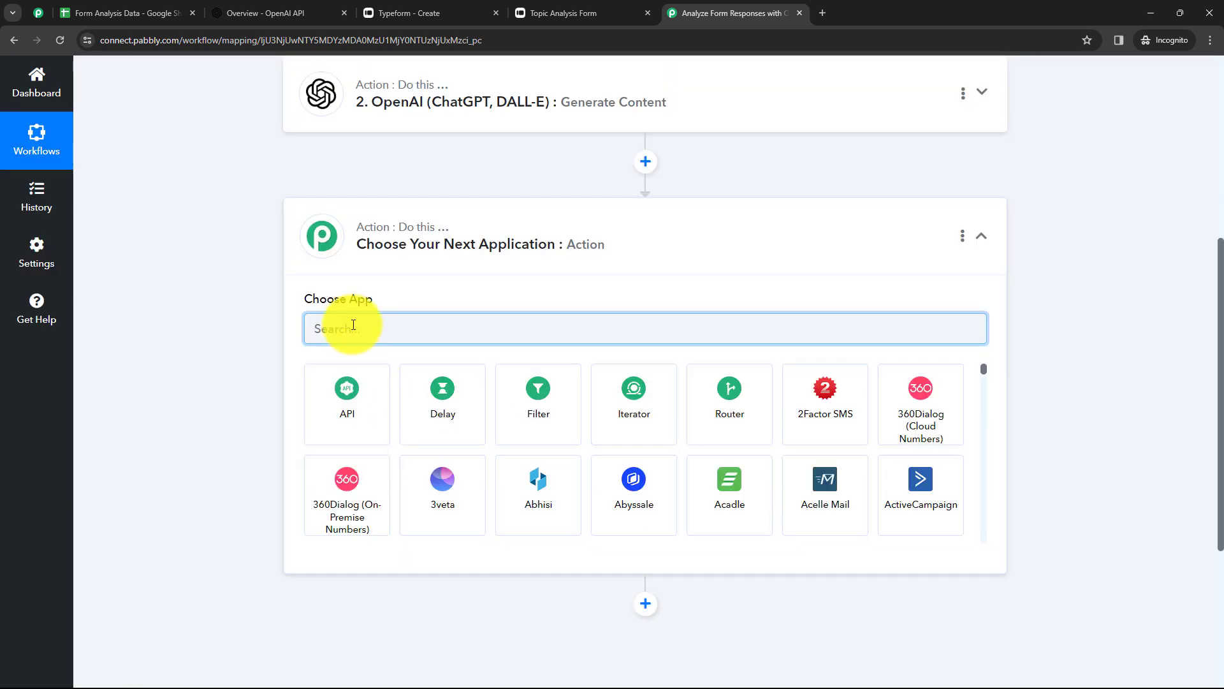
type("Google")
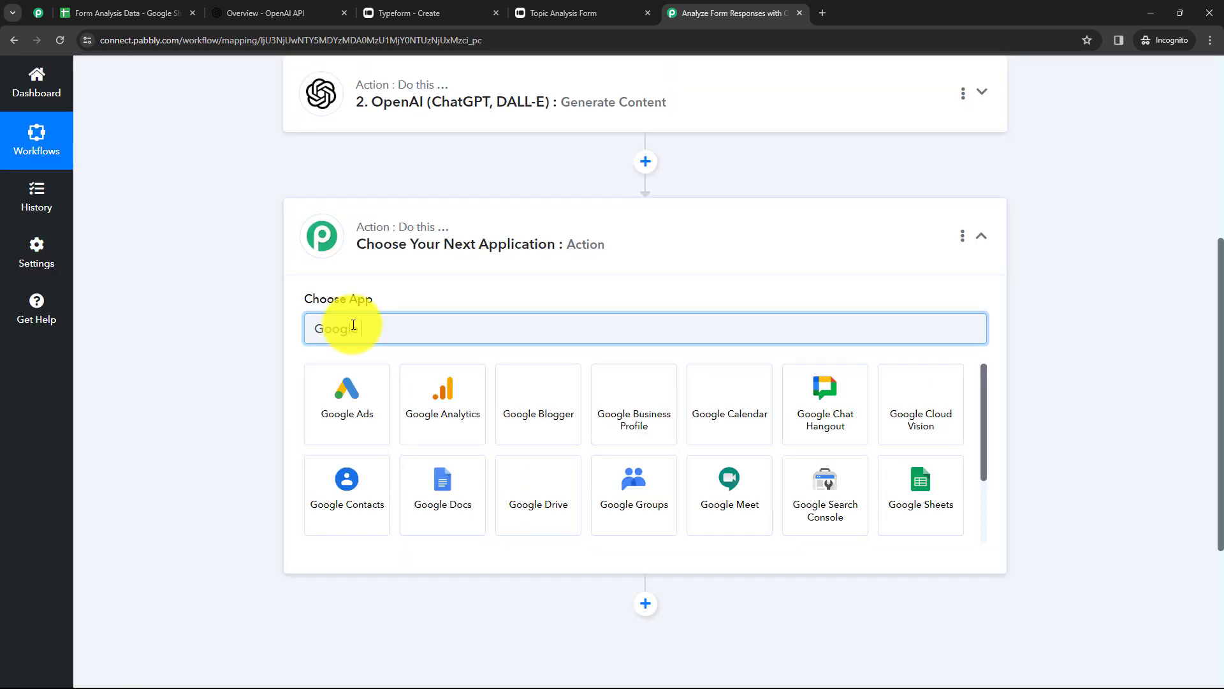
type(" Sheets")
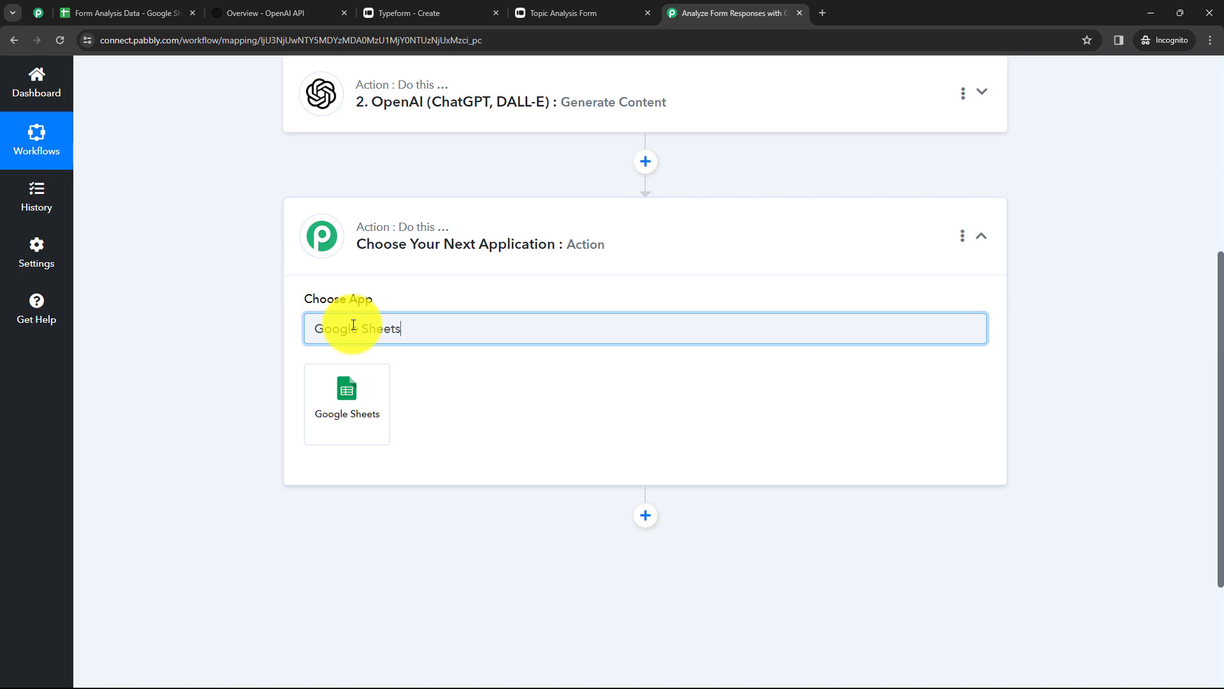
left_click(362, 391)
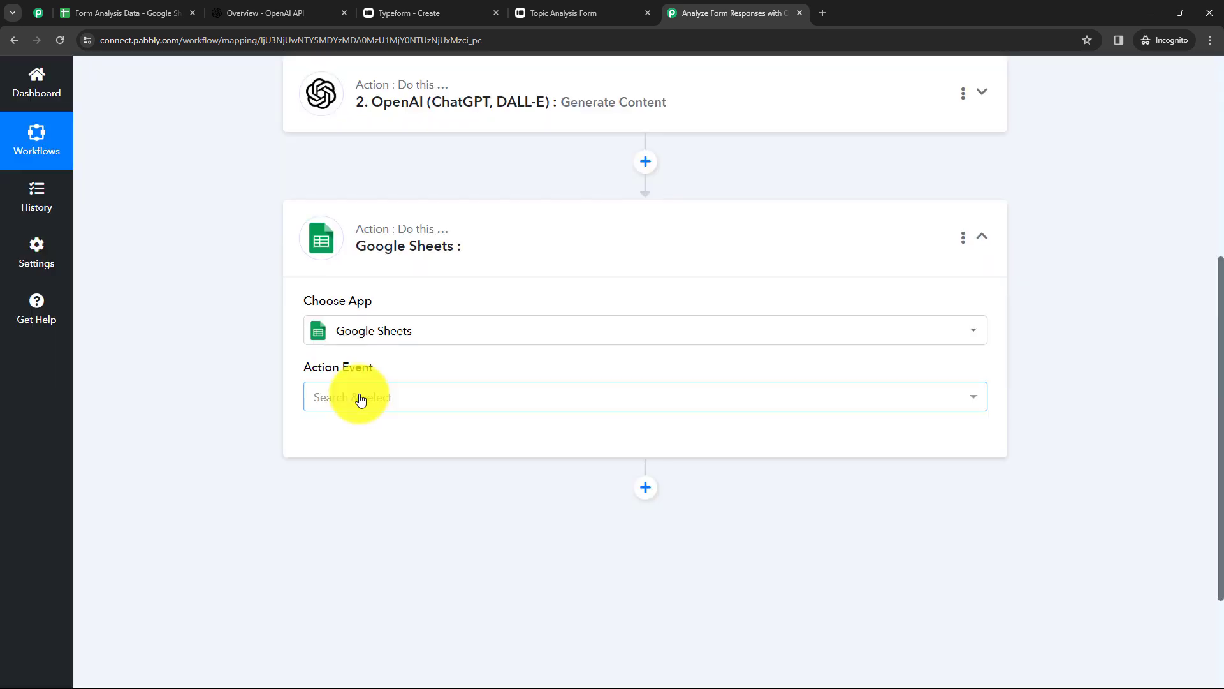
left_click(355, 395)
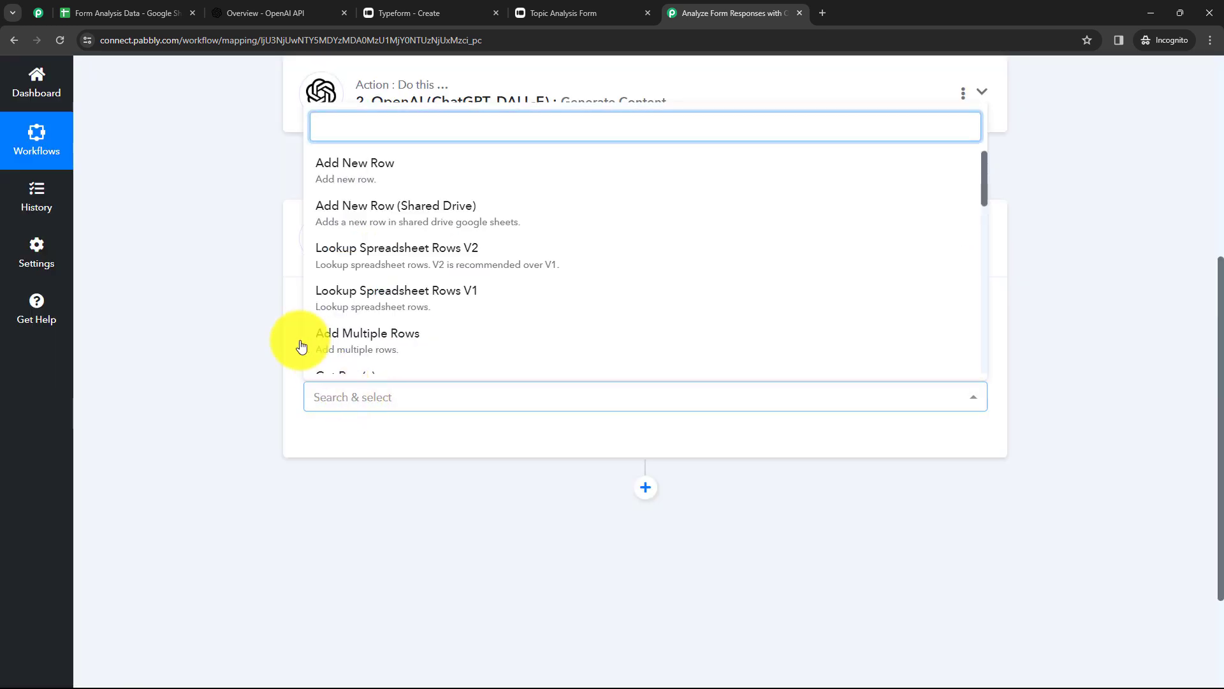
left_click(372, 184)
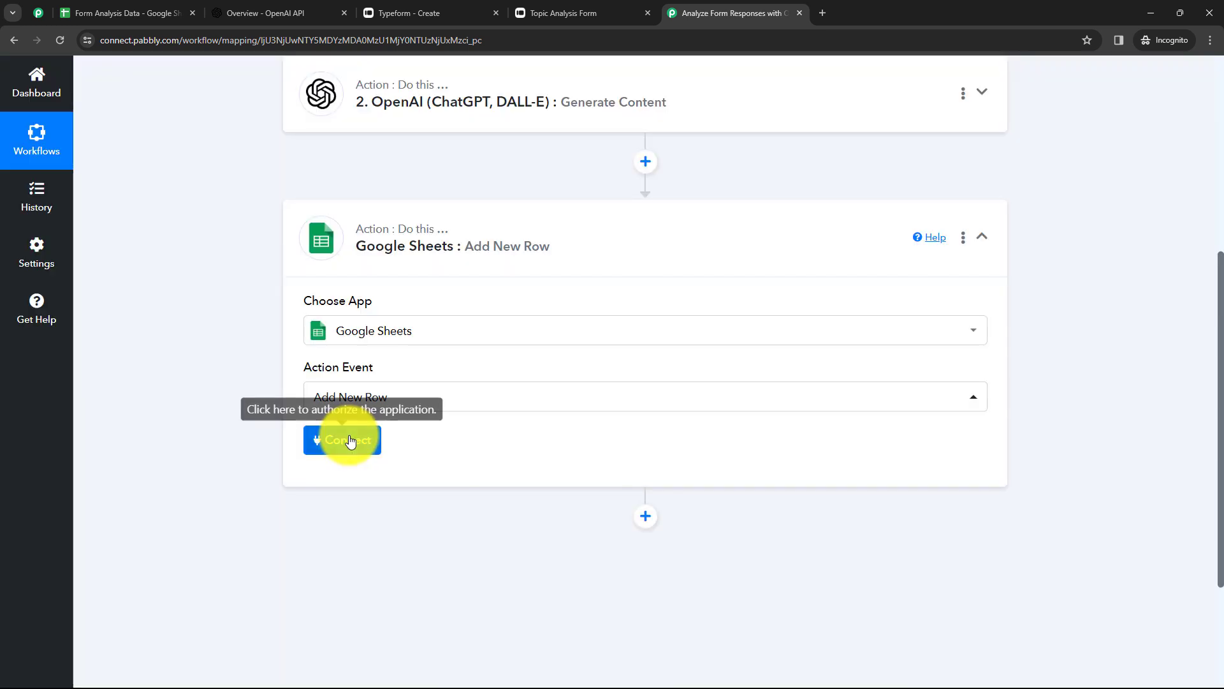
Connect the Google Sheets action using the existing connection Google Sheets #31 and save it.
left_click(348, 440)
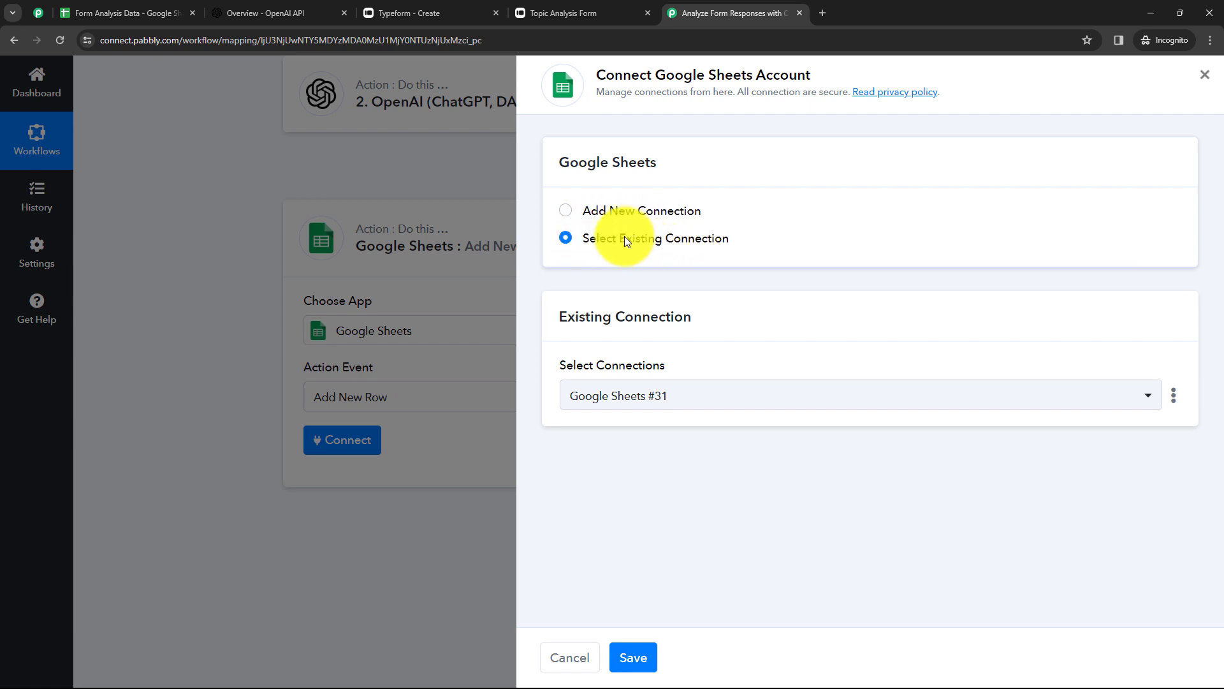
left_click(570, 216)
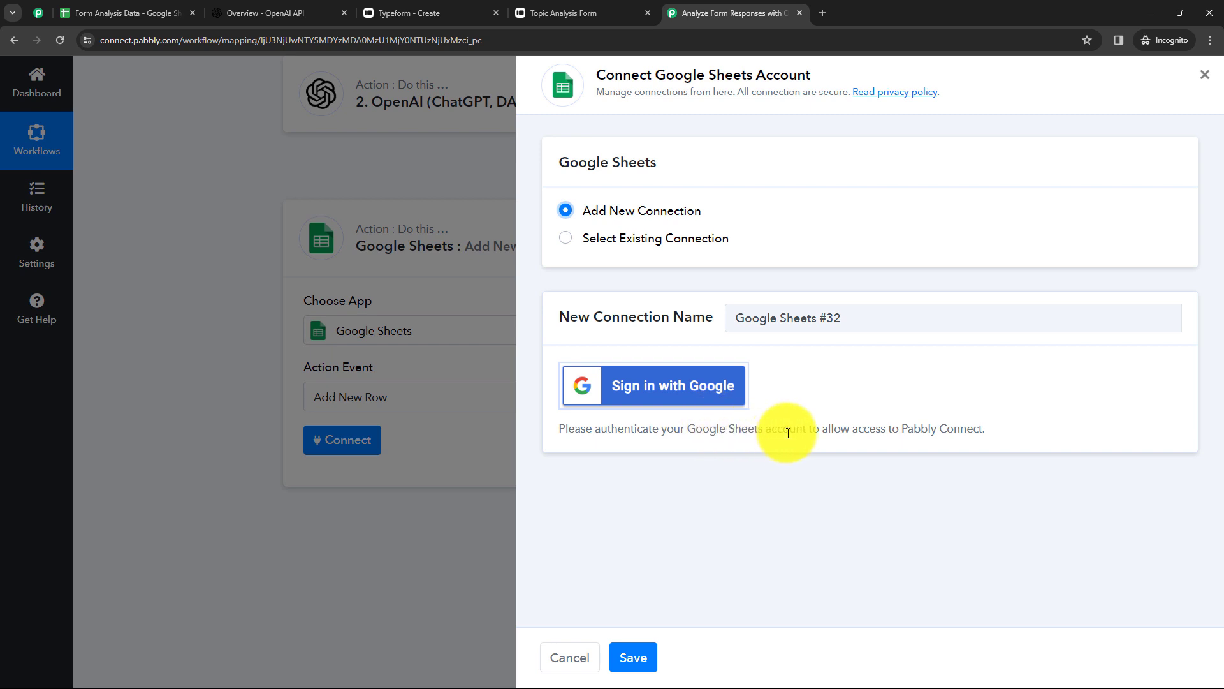
left_click(567, 239)
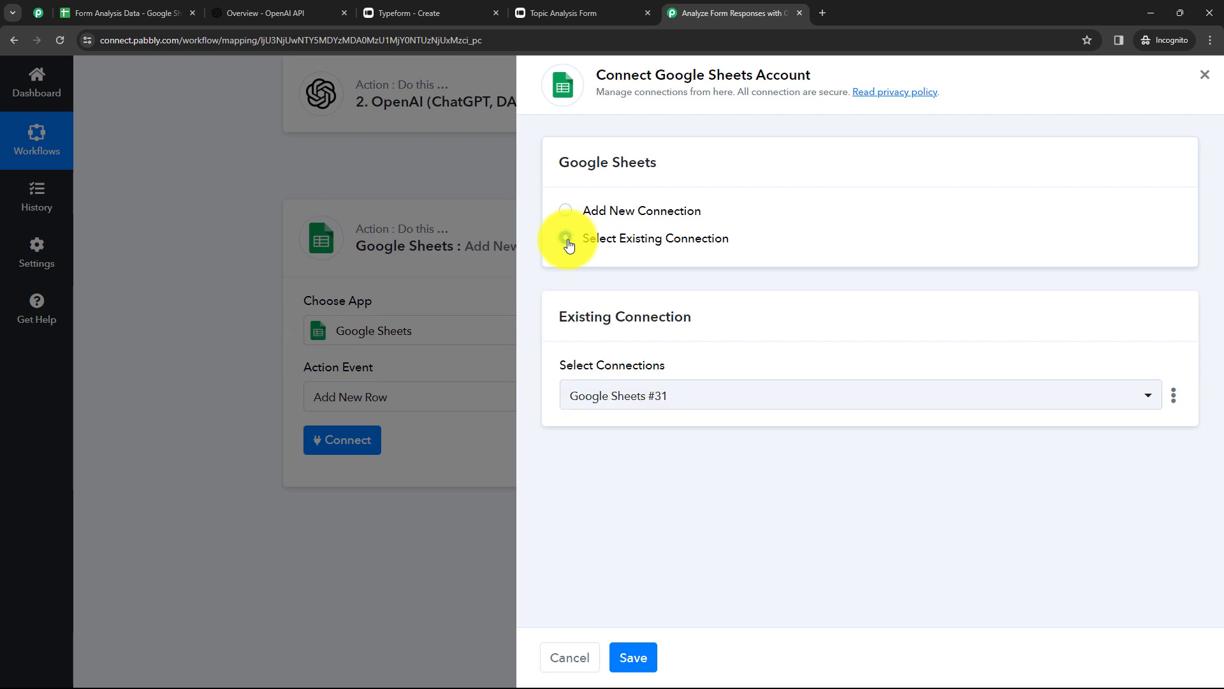
left_click(637, 655)
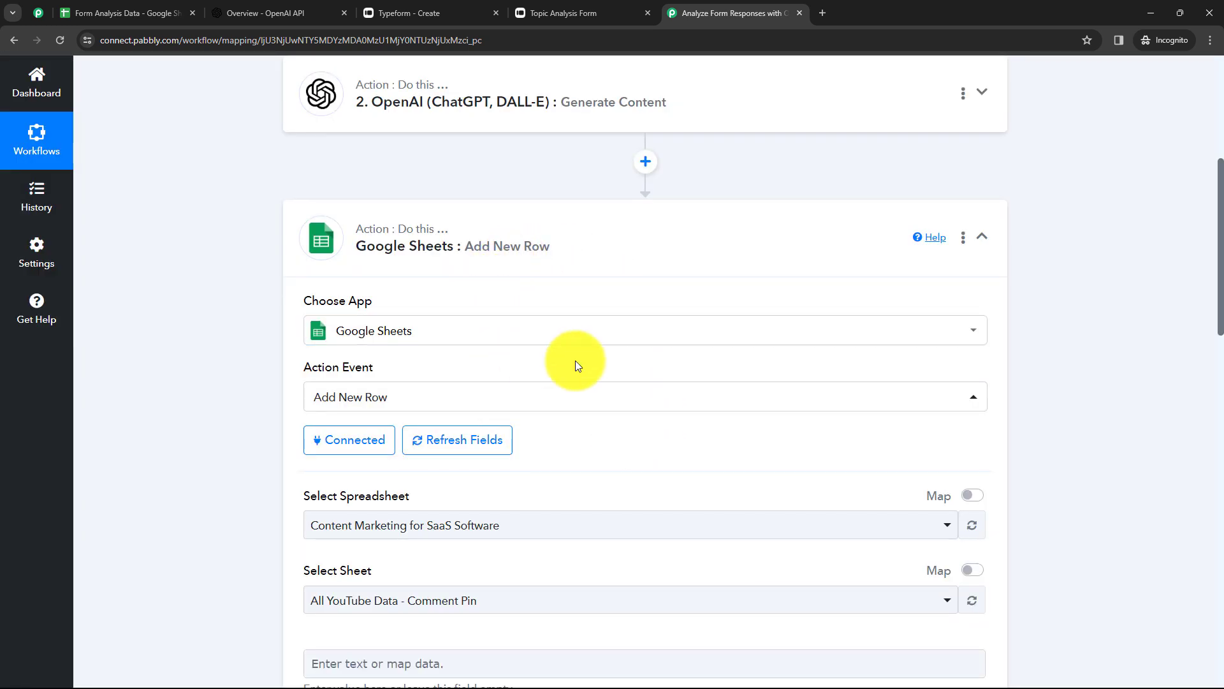
Choose Form Analysis Data as the spreadsheet for the Google Sheets Add New Row action.
scroll(534, 290, "down", 1)
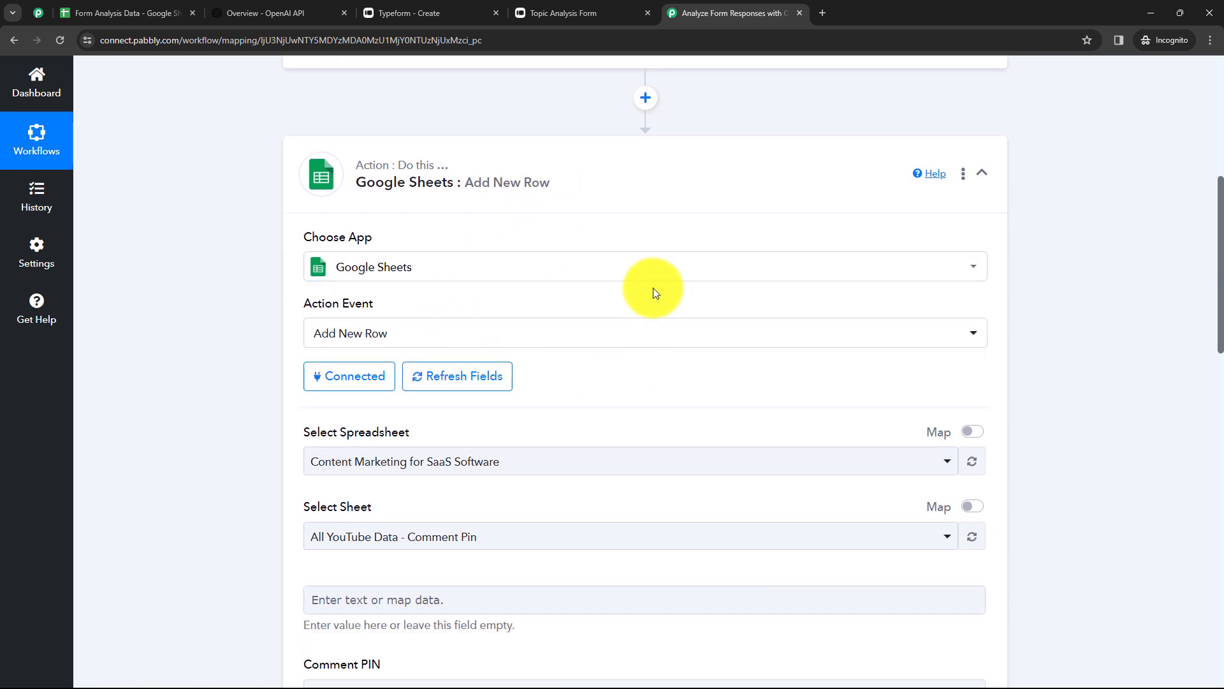
scroll(510, 388, "down", 1)
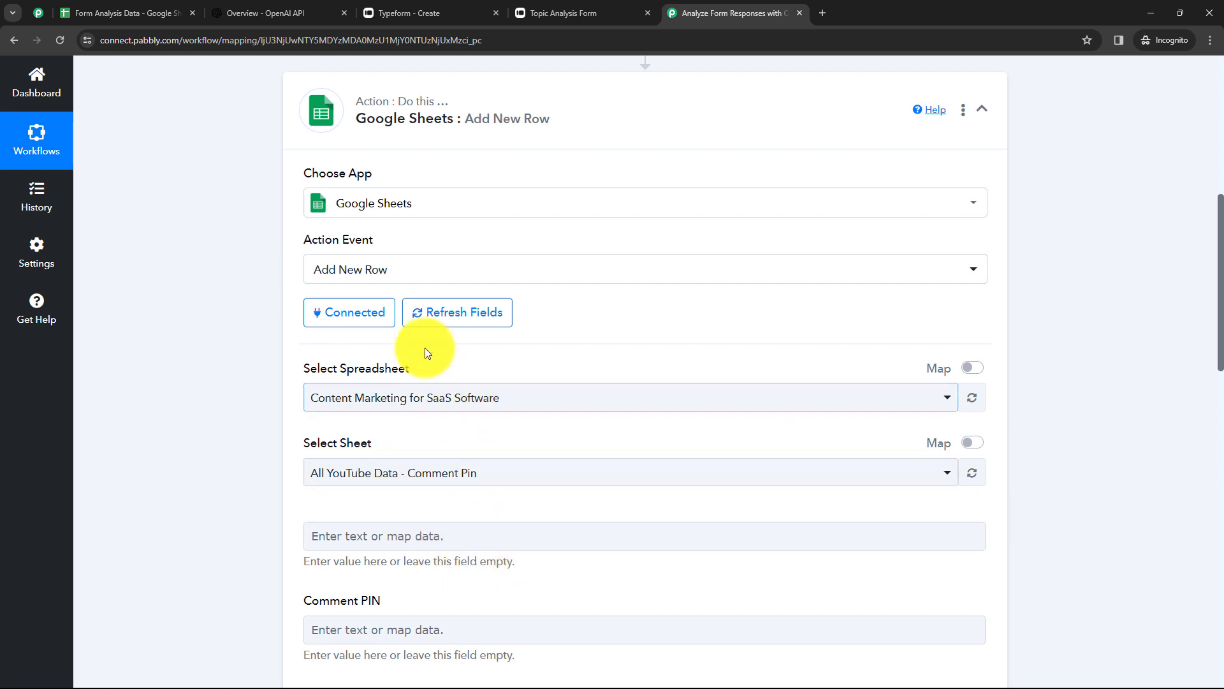
left_click(141, 17)
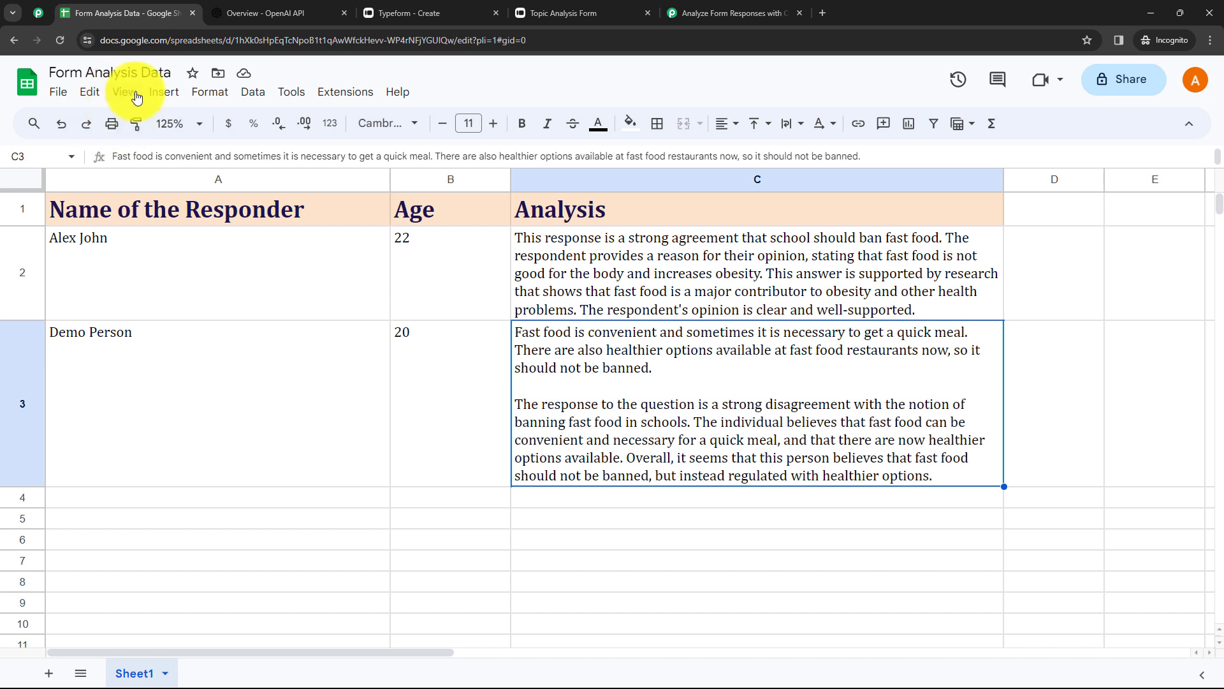
left_click(722, 9)
left_click(440, 398)
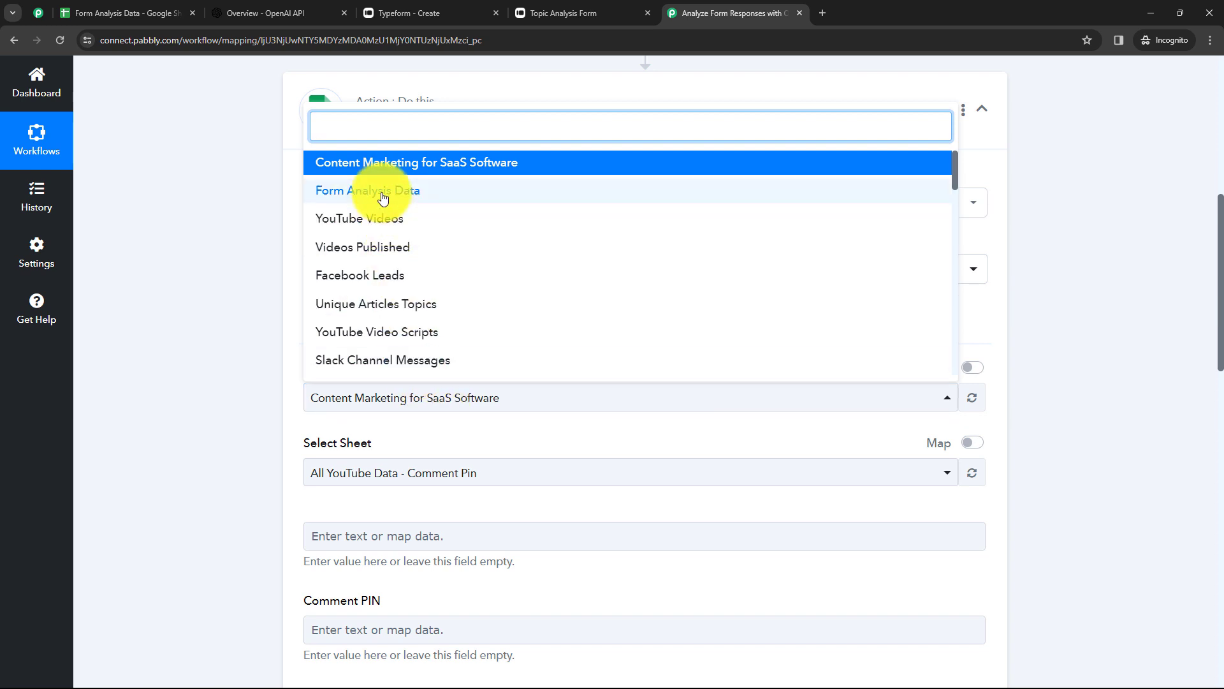
left_click(383, 194)
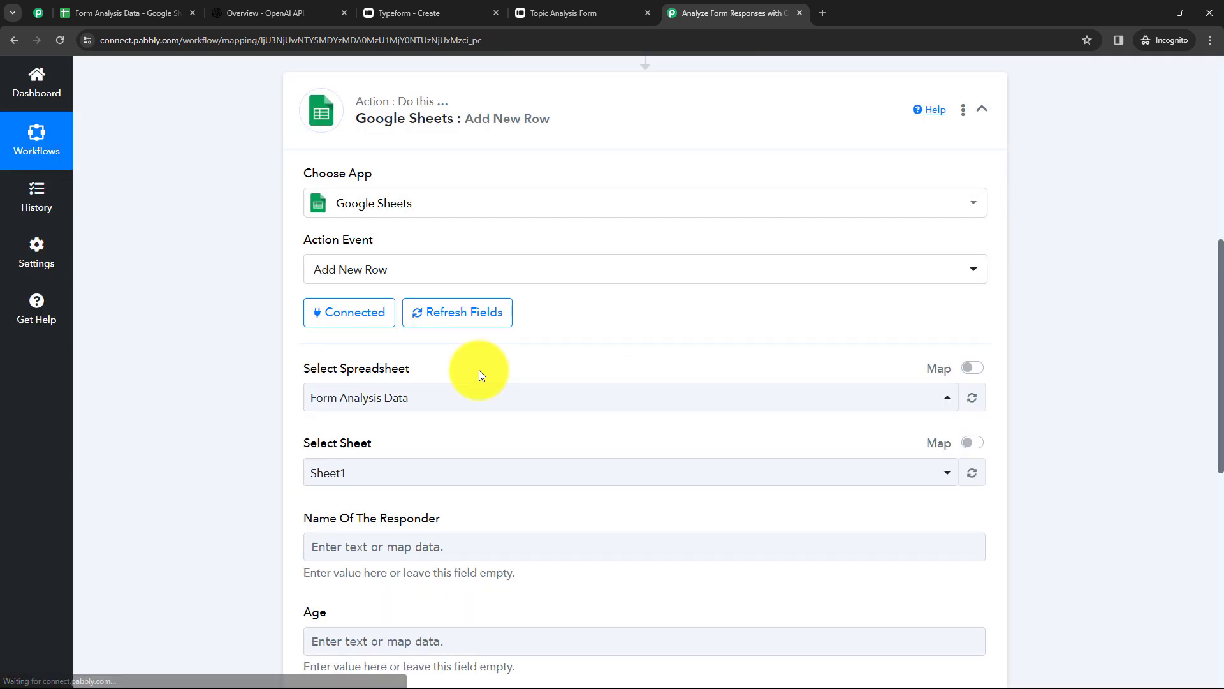
Compare the action's sheet selection and column fields with the tab and headers in the Form Analysis Data spreadsheet.
scroll(479, 370, "down", 2)
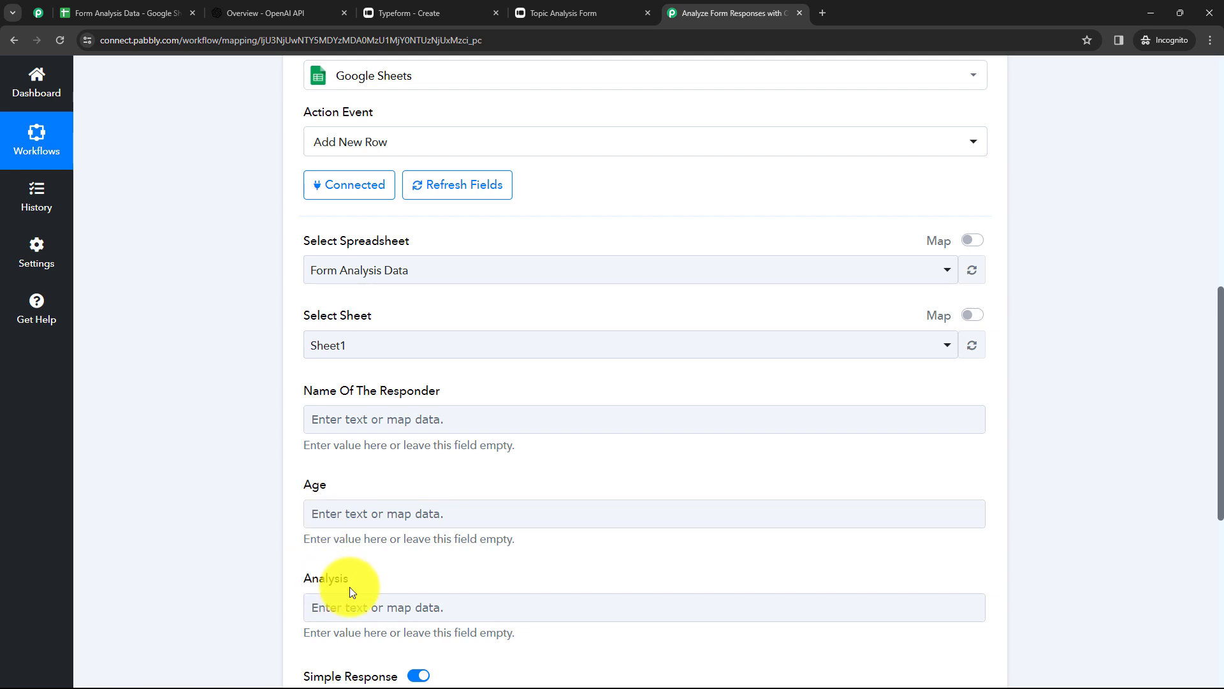
left_click(140, 15)
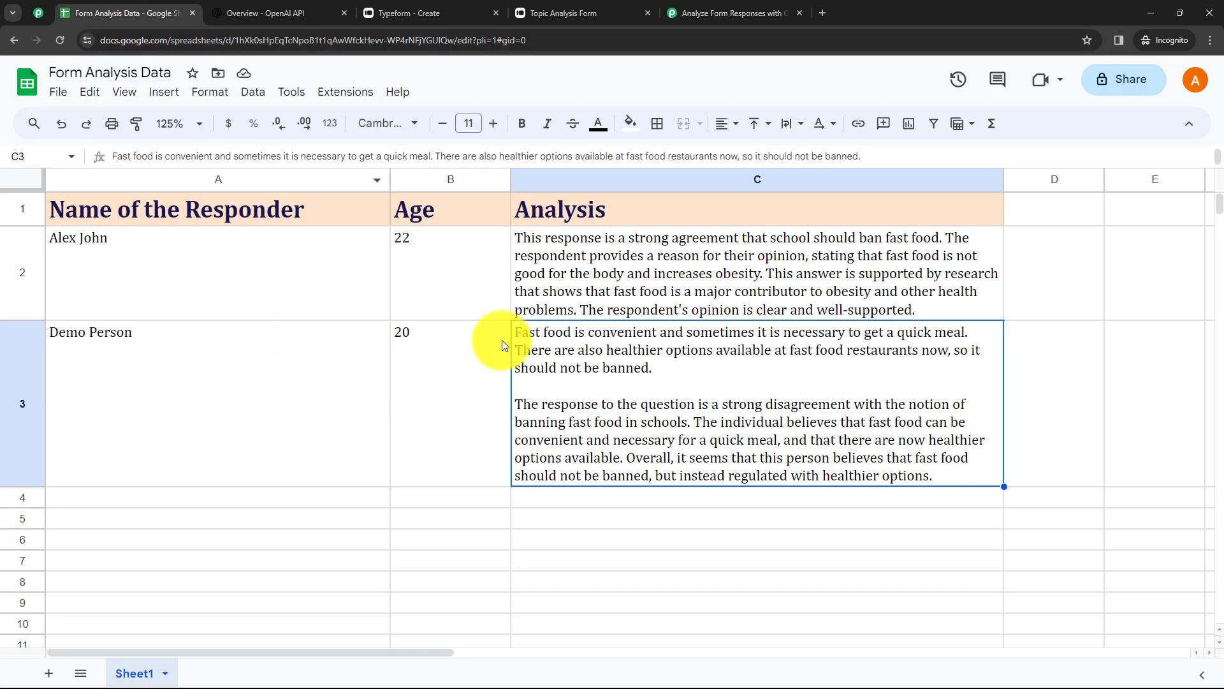
left_click(750, 11)
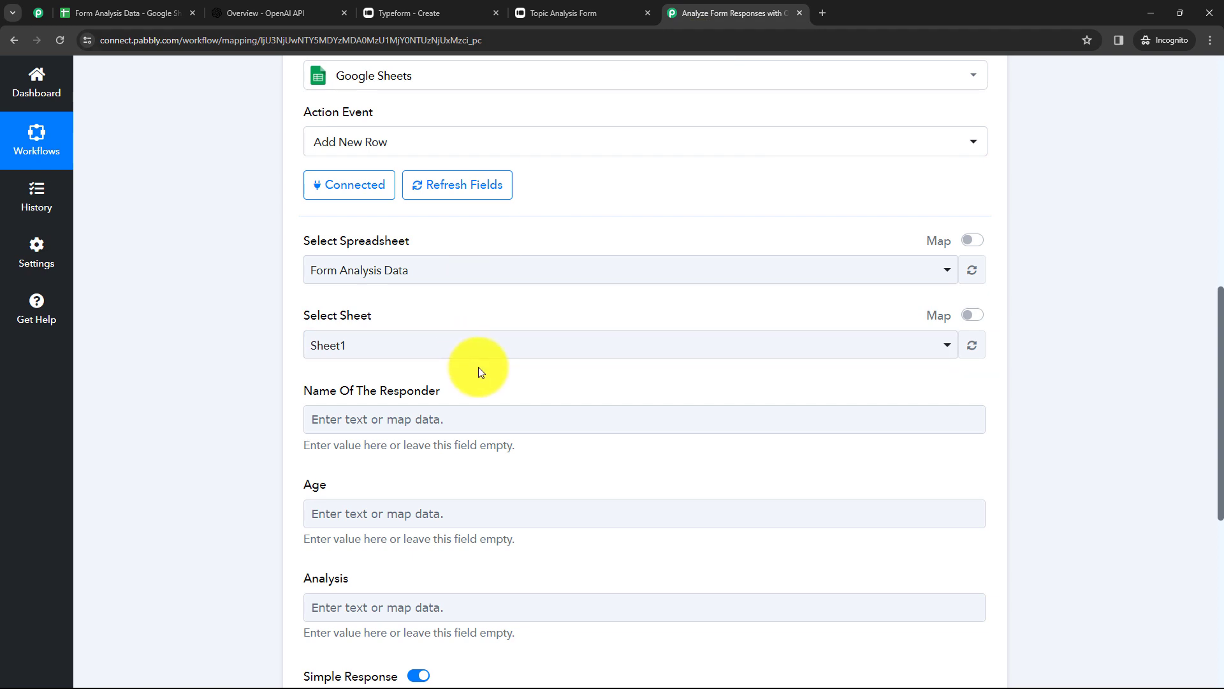
scroll(480, 371, "down", 1)
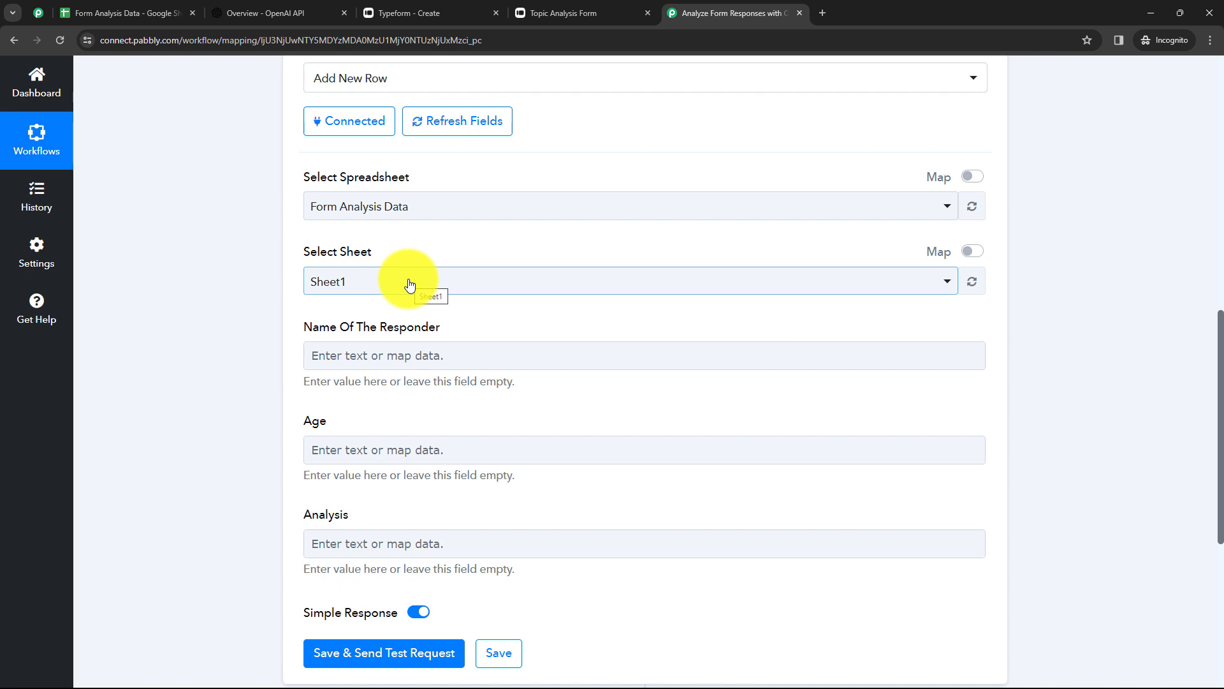
left_click(124, 13)
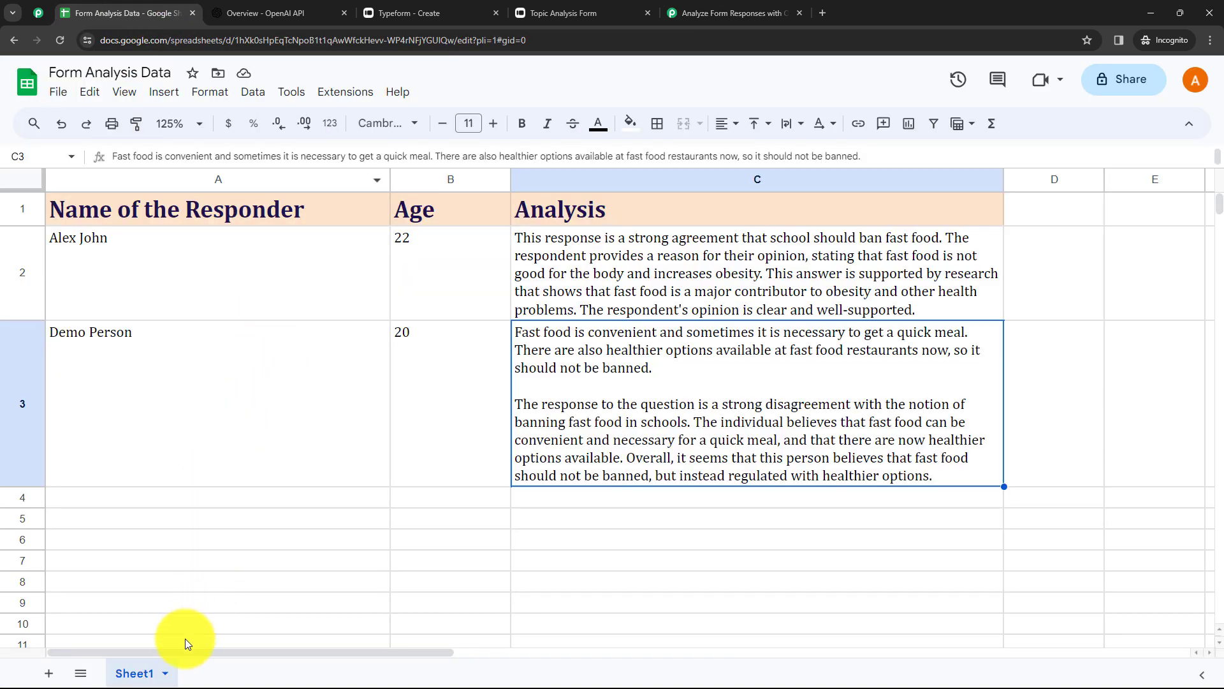
left_click(718, 14)
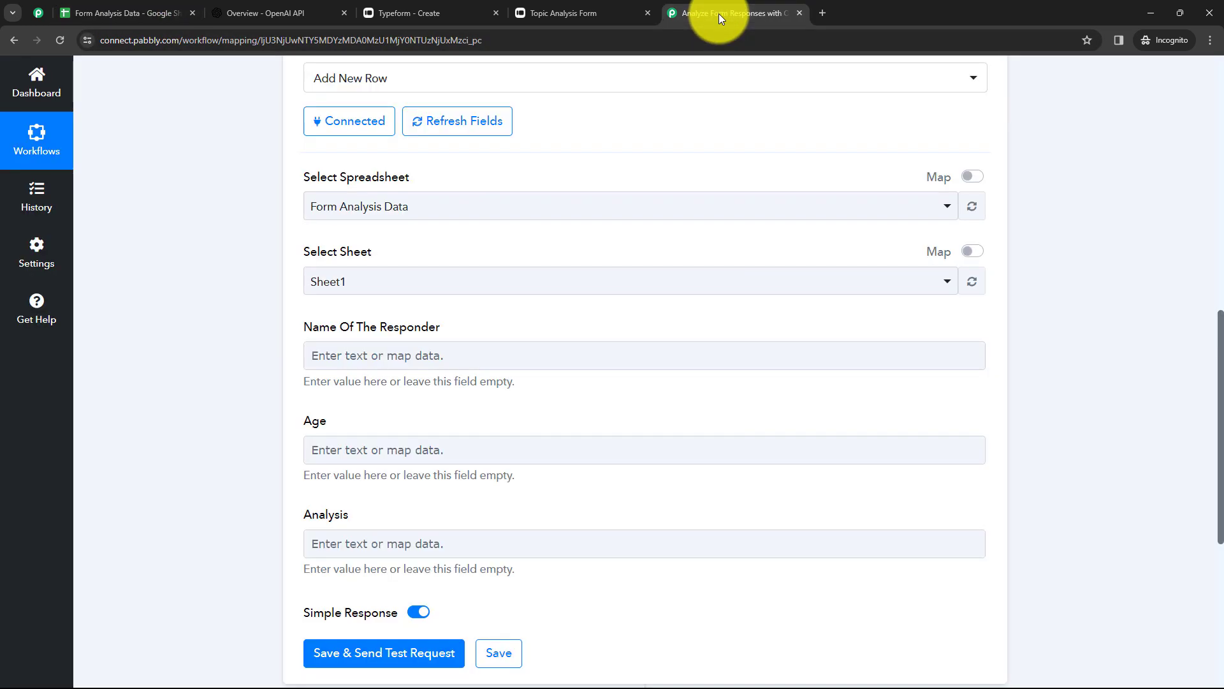
Map the Name Of The Responder field to Form Response Answers 0 Text from the Typeform New Entry step.
scroll(545, 249, "down", 1)
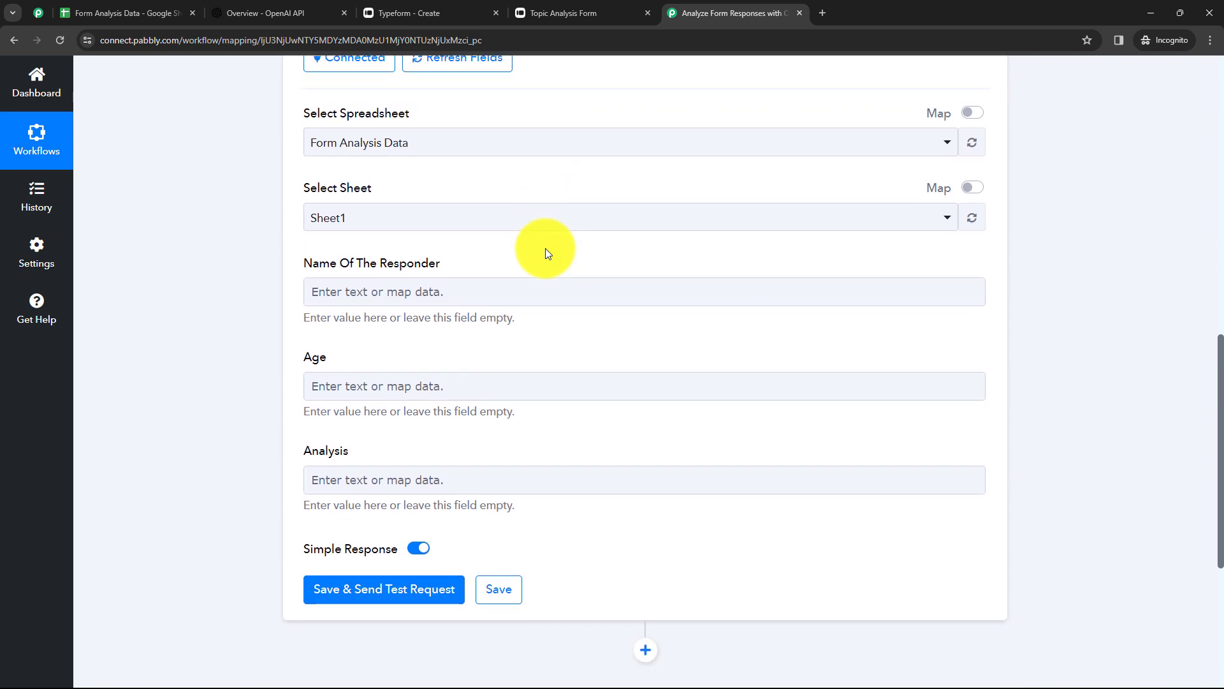
left_click(437, 290)
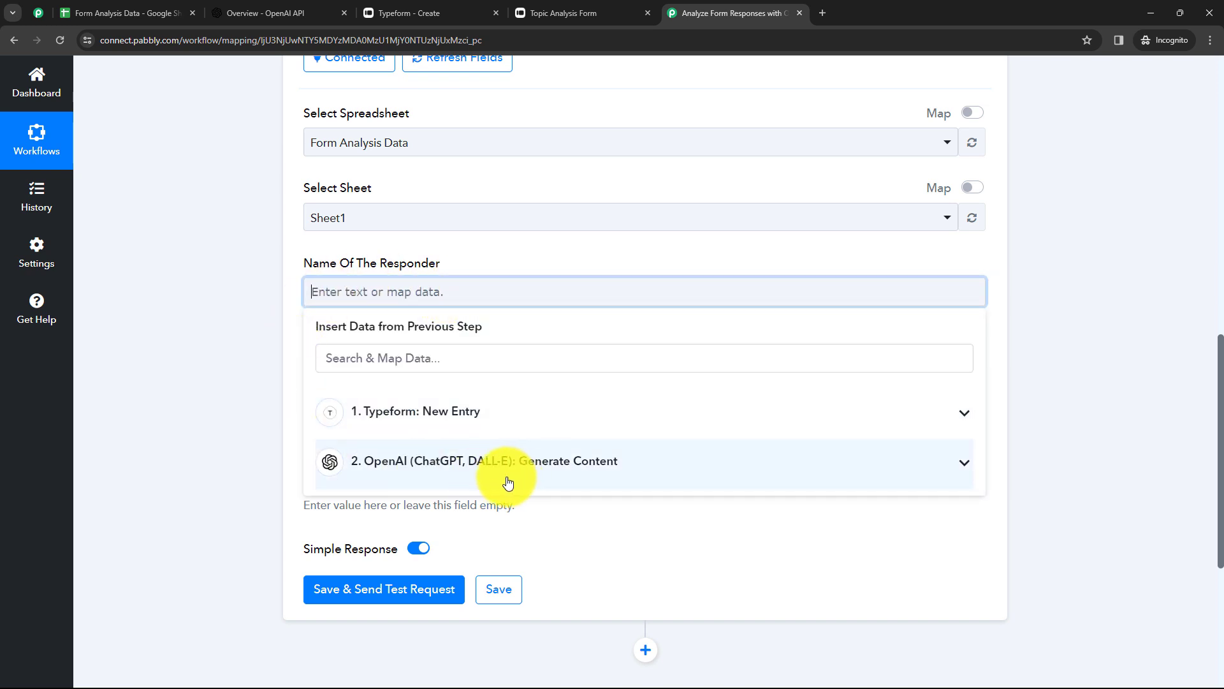
left_click(437, 422)
left_click(392, 356)
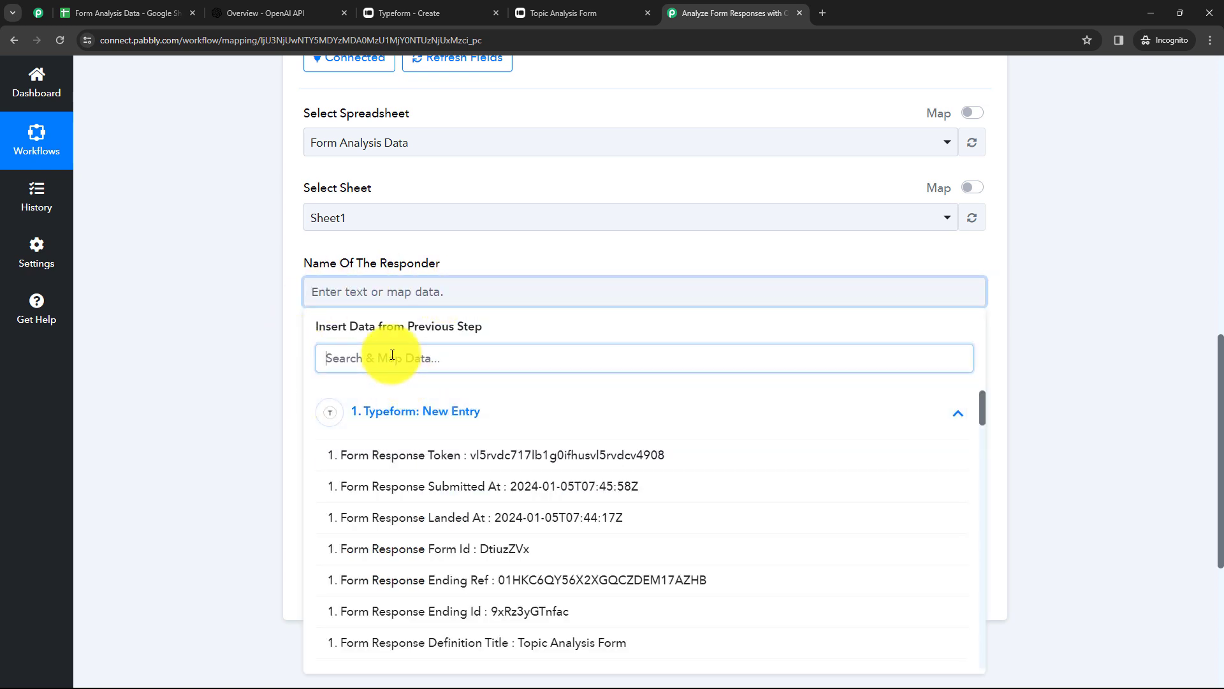
type("Dy")
key("BackSpace")
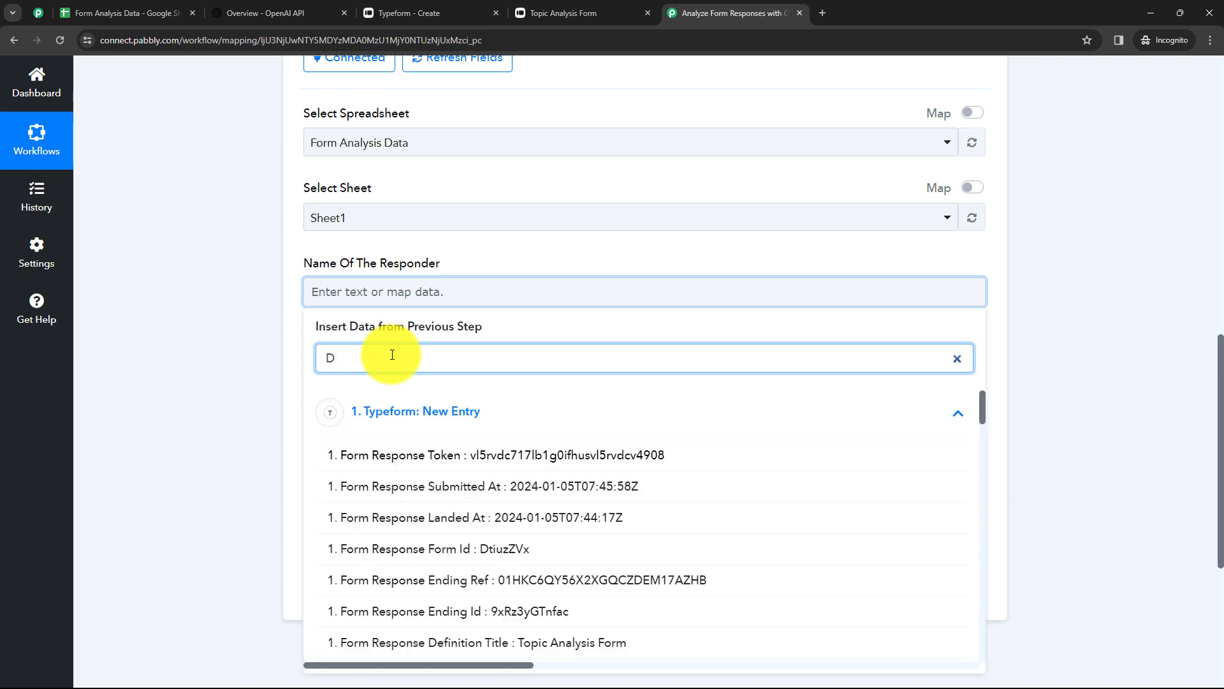
type("um")
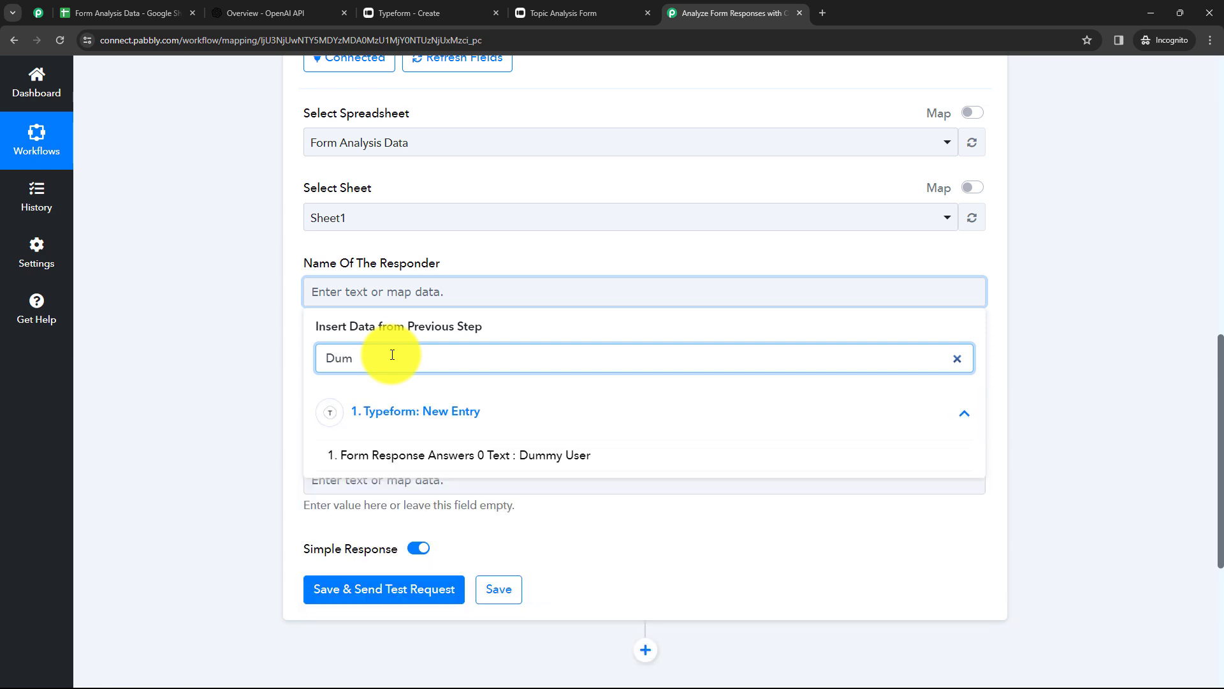
left_click(477, 463)
left_click(270, 361)
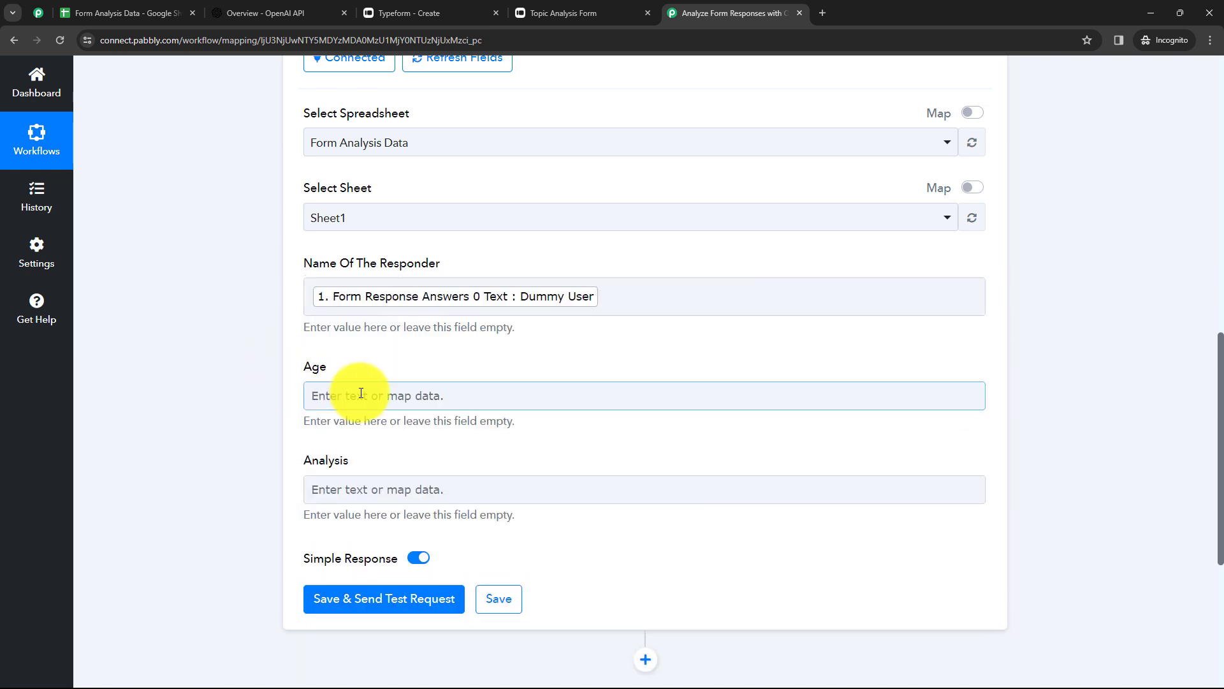
Map the Age field to Form Response Answers 1 Text from the Typeform New Entry step.
left_click(330, 395)
left_click(403, 508)
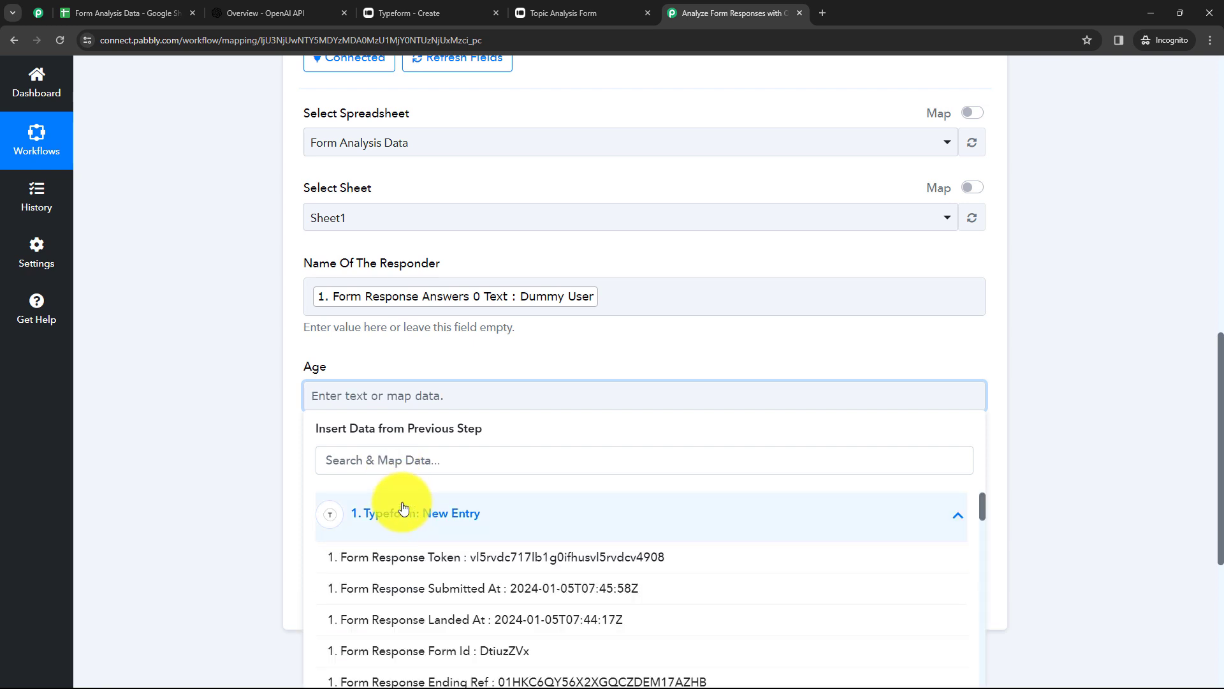
left_click(386, 460)
type("25")
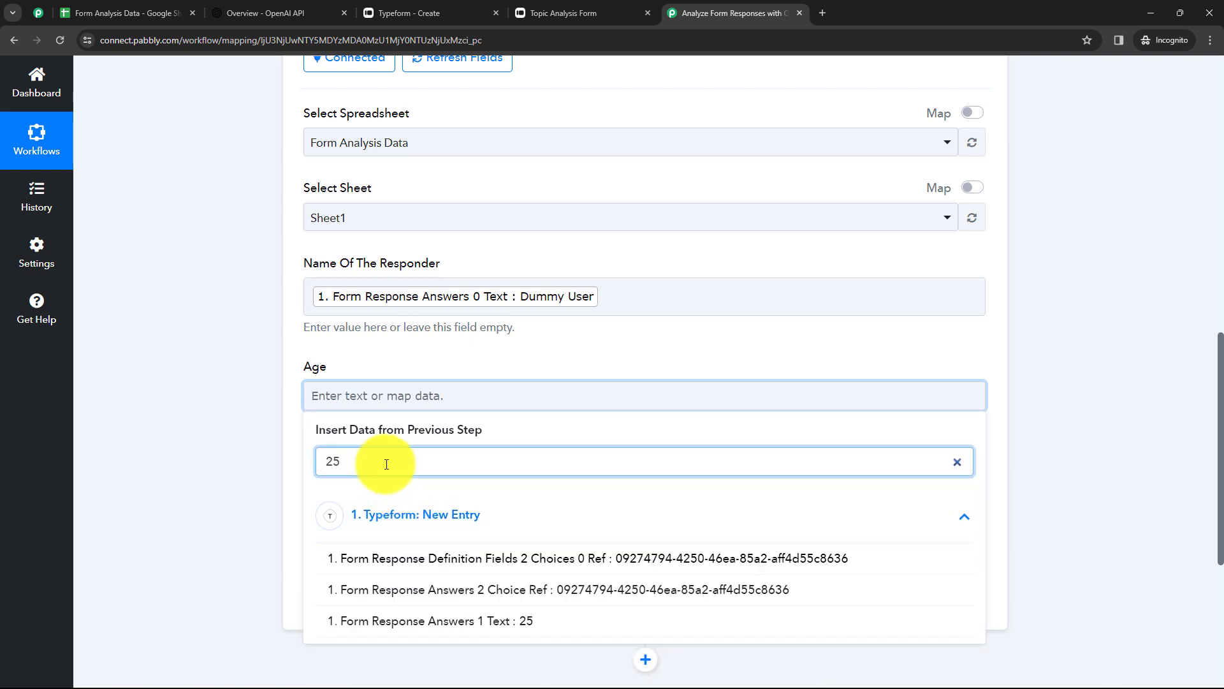
left_click(451, 620)
left_click(230, 413)
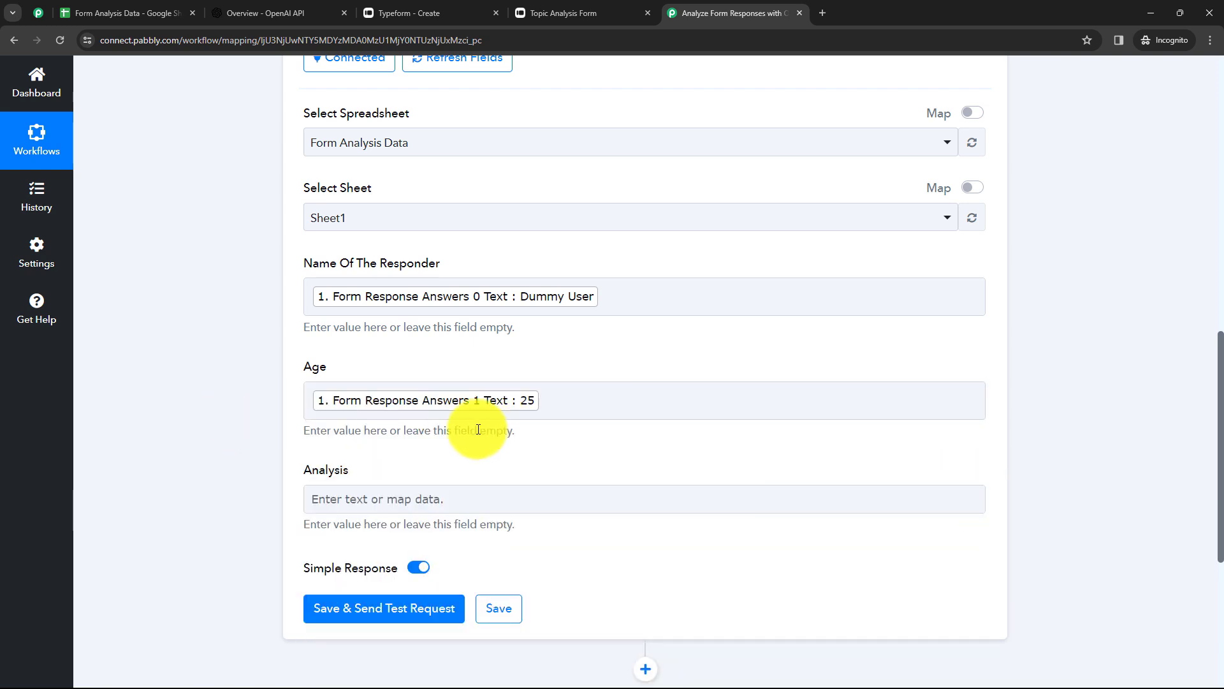
Map the Analysis field to Choices 0 Text from the OpenAI Generate Content step.
scroll(488, 421, "down", 2)
left_click(403, 381)
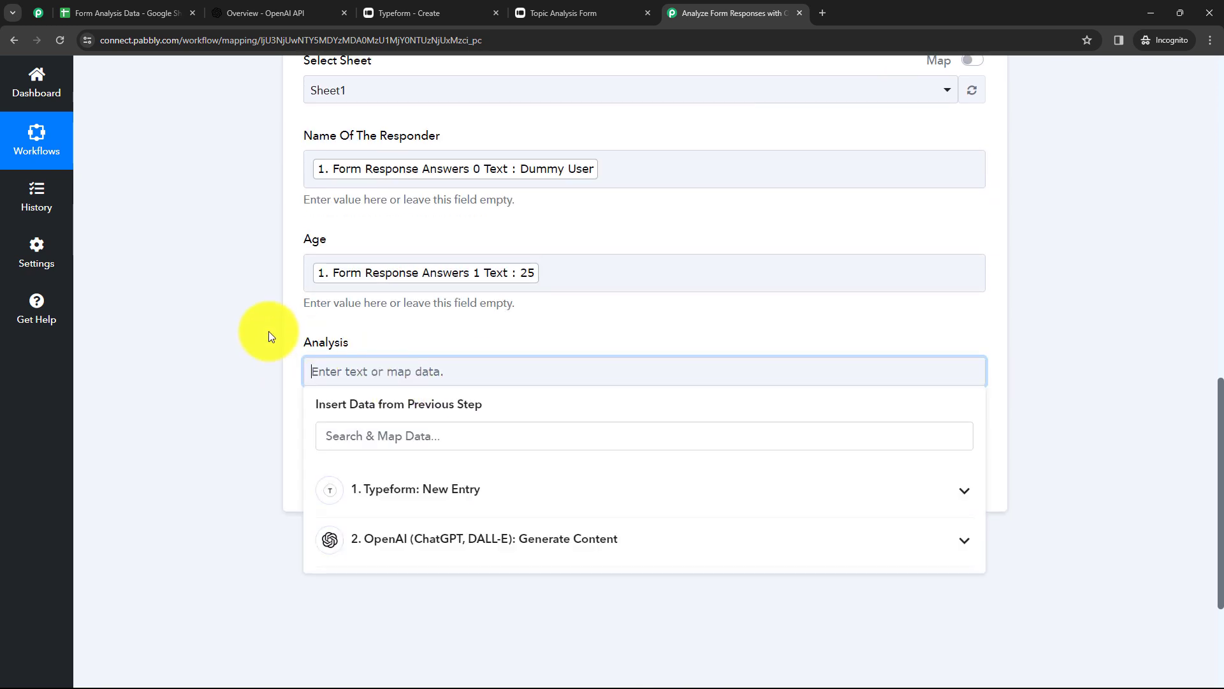
scroll(280, 345, "down", 1)
left_click(459, 488)
scroll(259, 453, "down", 1)
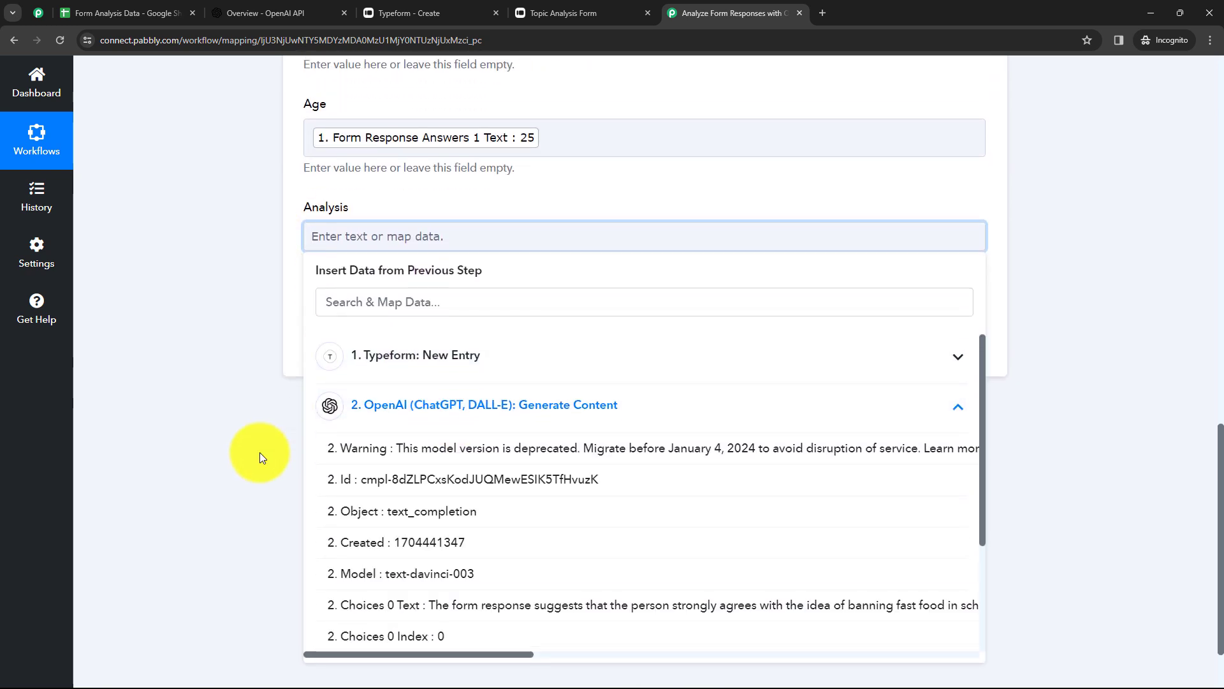
scroll(259, 453, "down", 1)
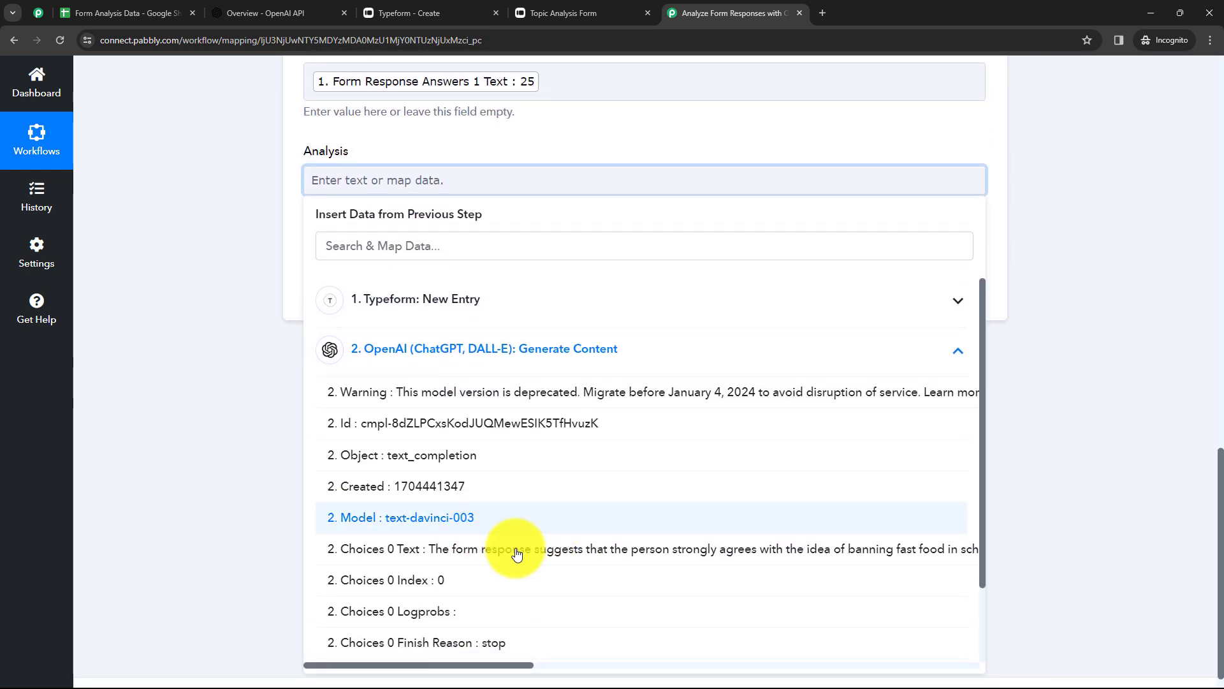
left_click(618, 557)
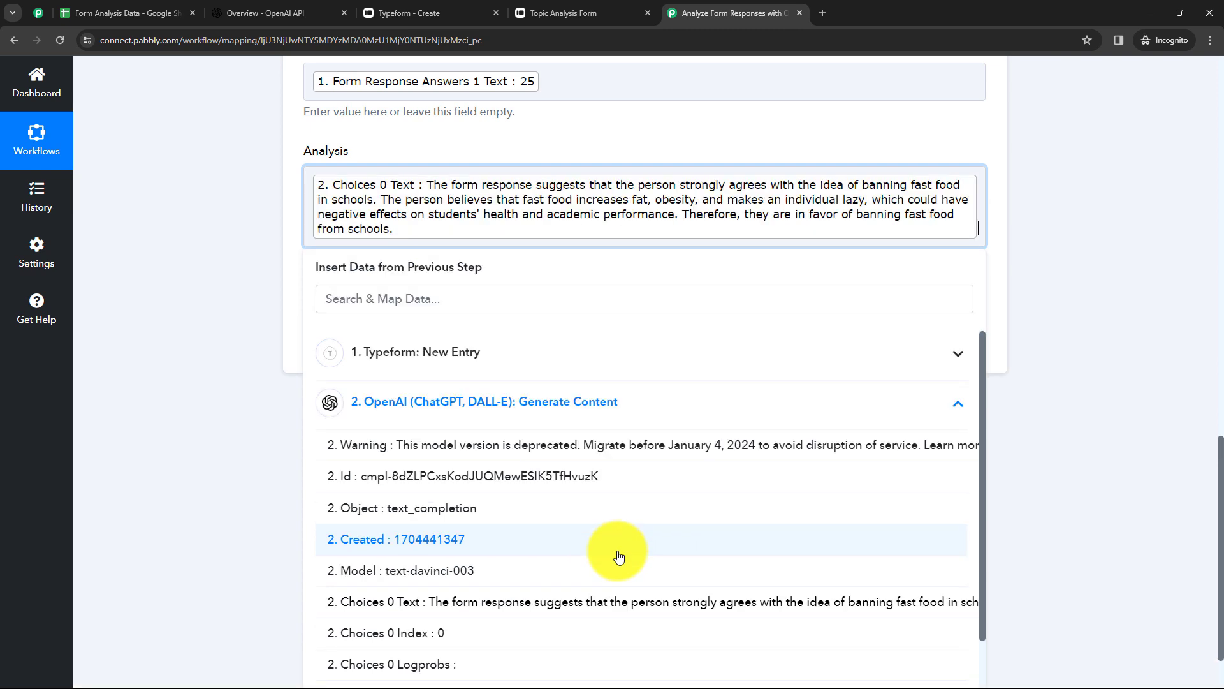
left_click(242, 362)
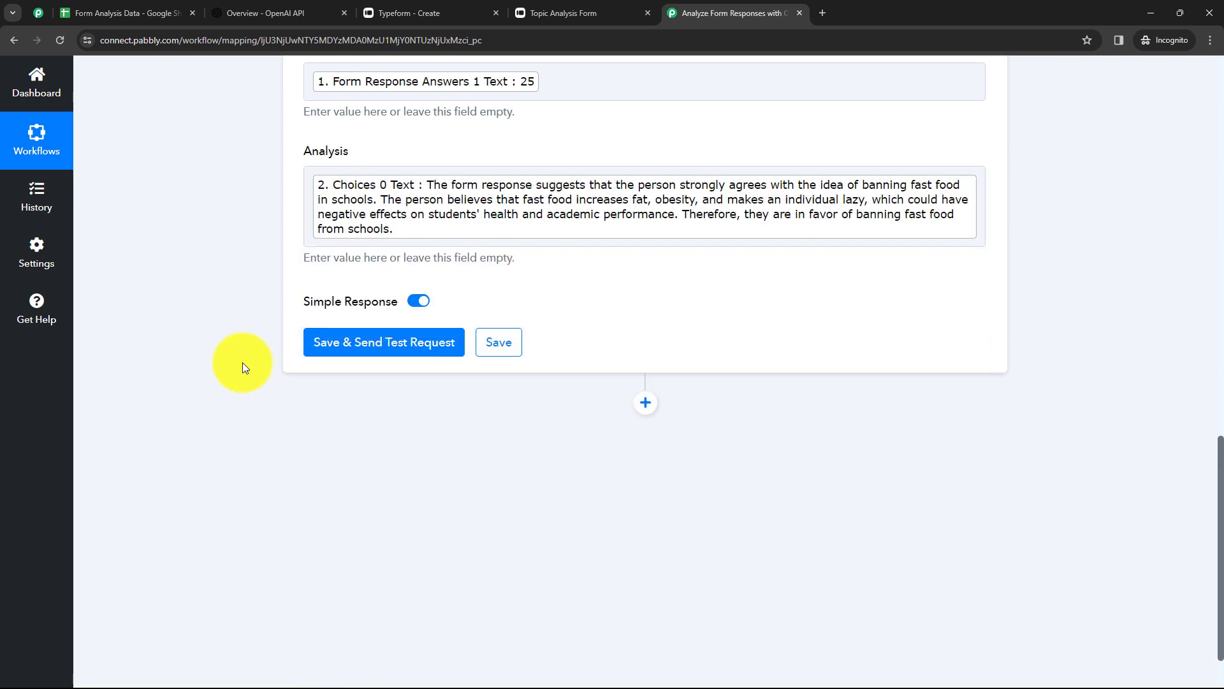
Save the Google Sheets action with a test request, then check its response and the Form Analysis Data spreadsheet for the new row.
left_click(391, 345)
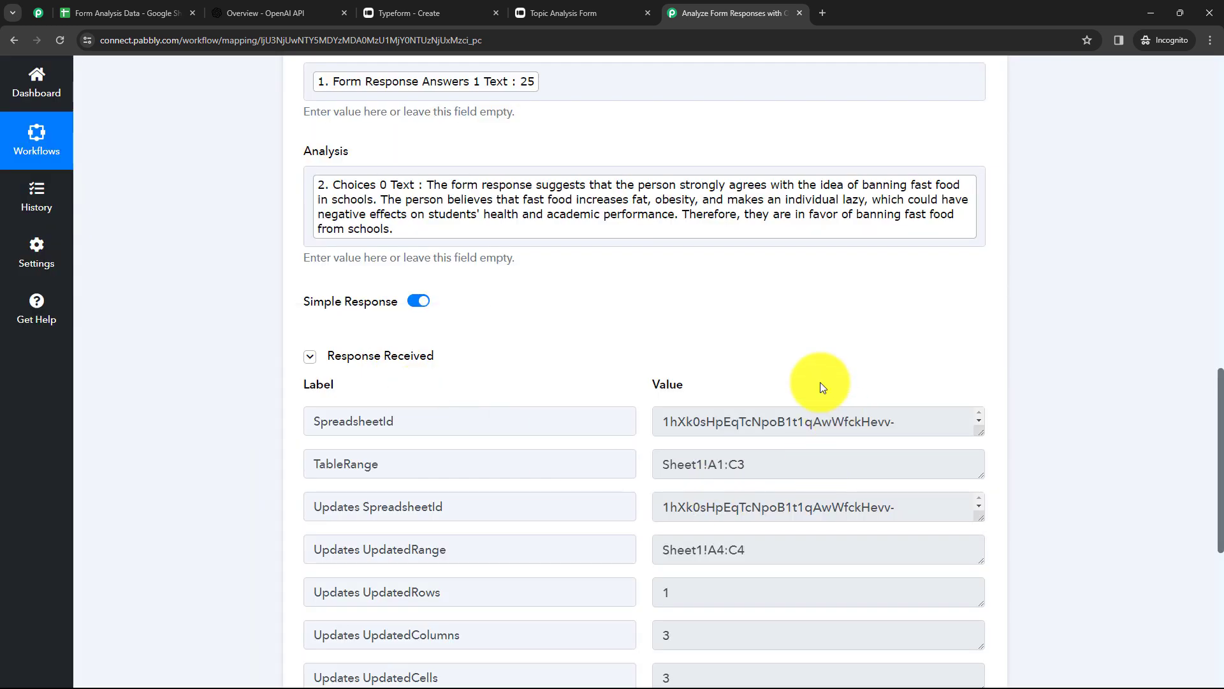
scroll(761, 322, "down", 2)
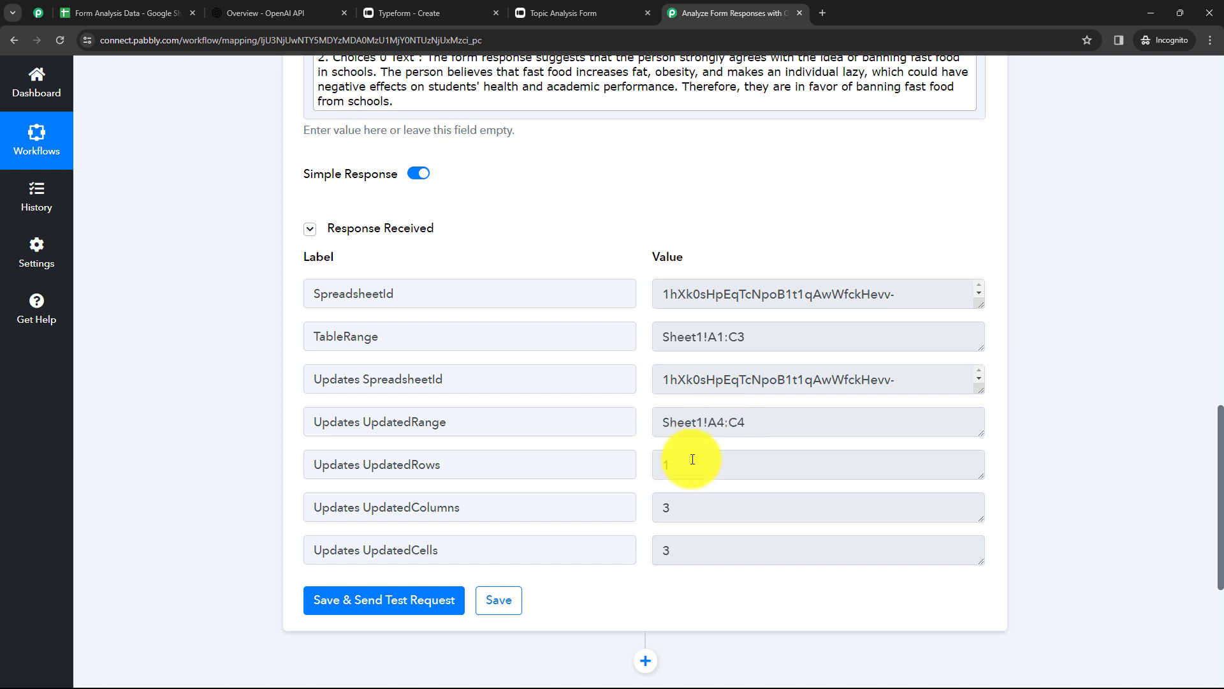
double_click(664, 510)
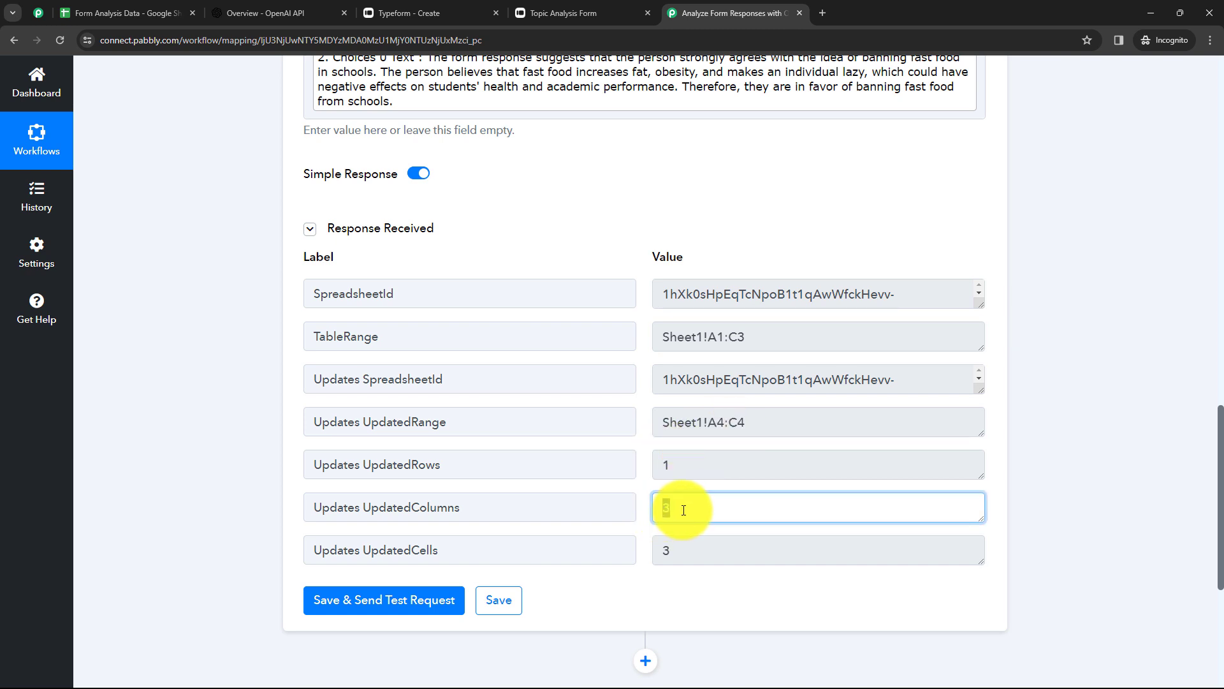
left_click(693, 468)
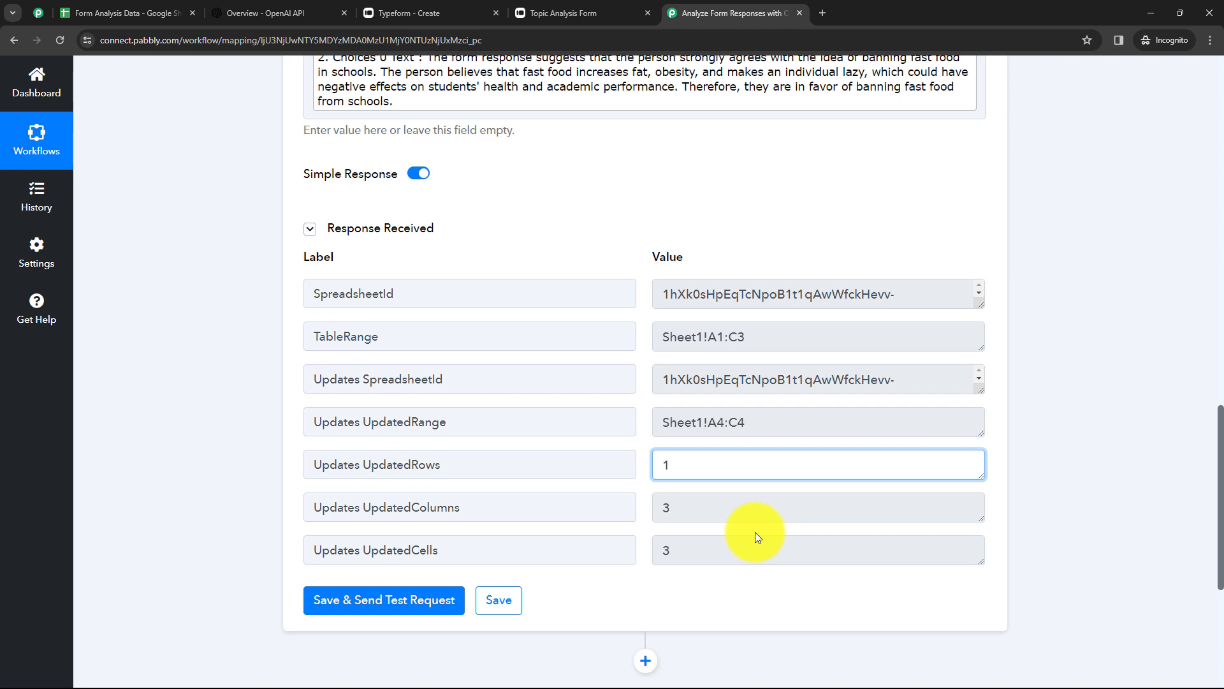
left_click(780, 242)
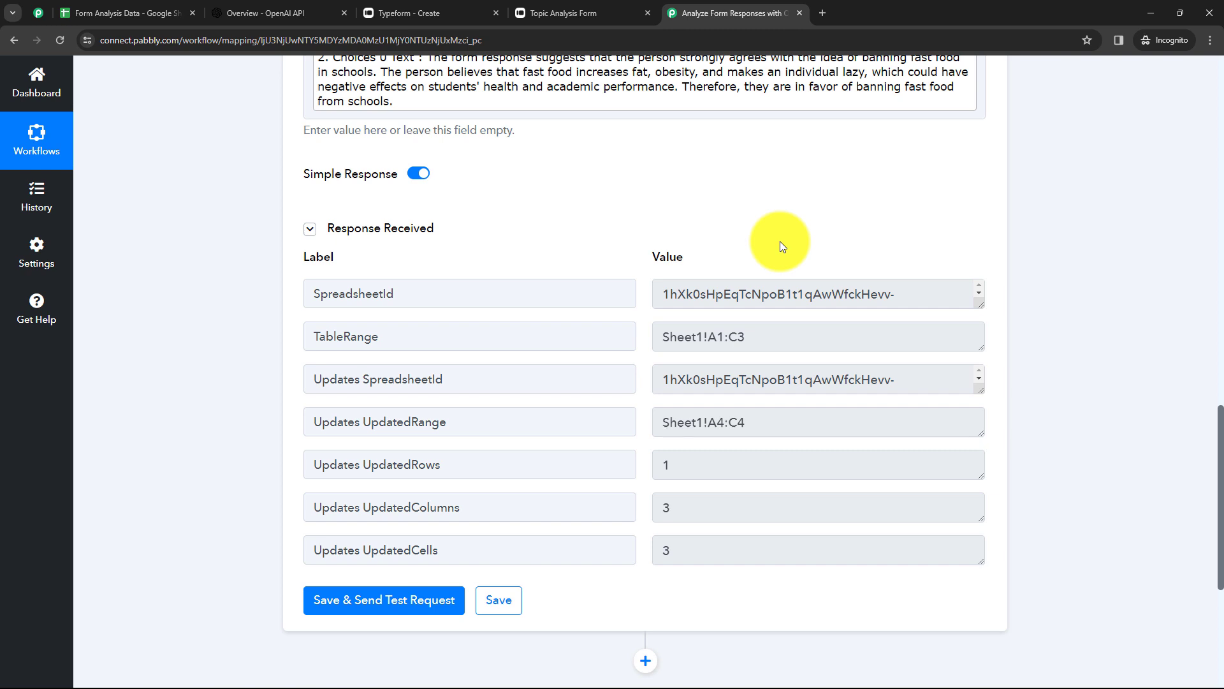
left_click(155, 14)
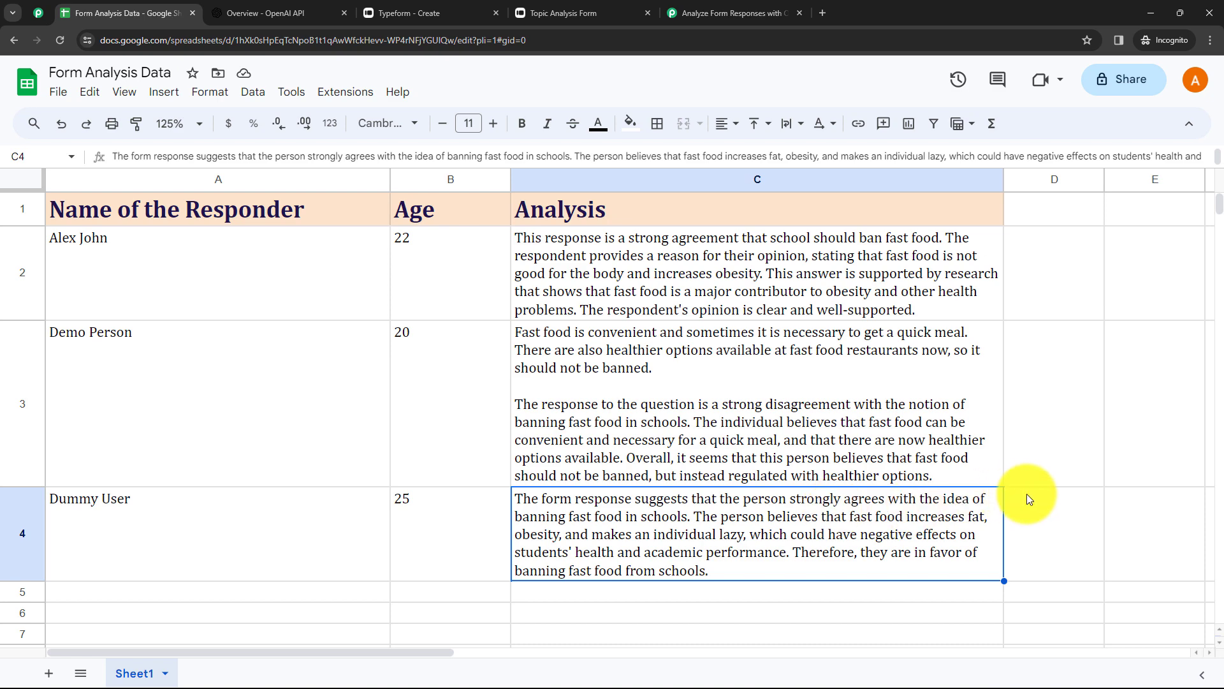
Review the new test entry in row 4 of the Form Analysis Data sheet, including its age and analysis text.
scroll(1027, 493, "down", 1)
left_click(705, 578)
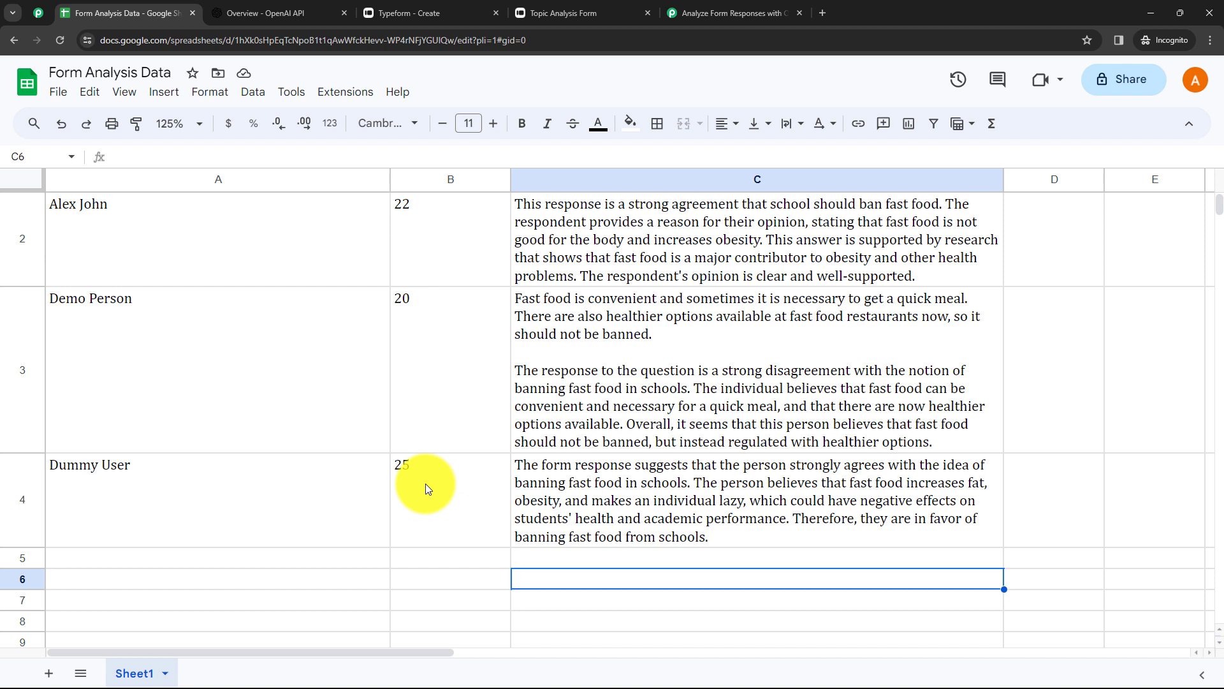
left_click(560, 489)
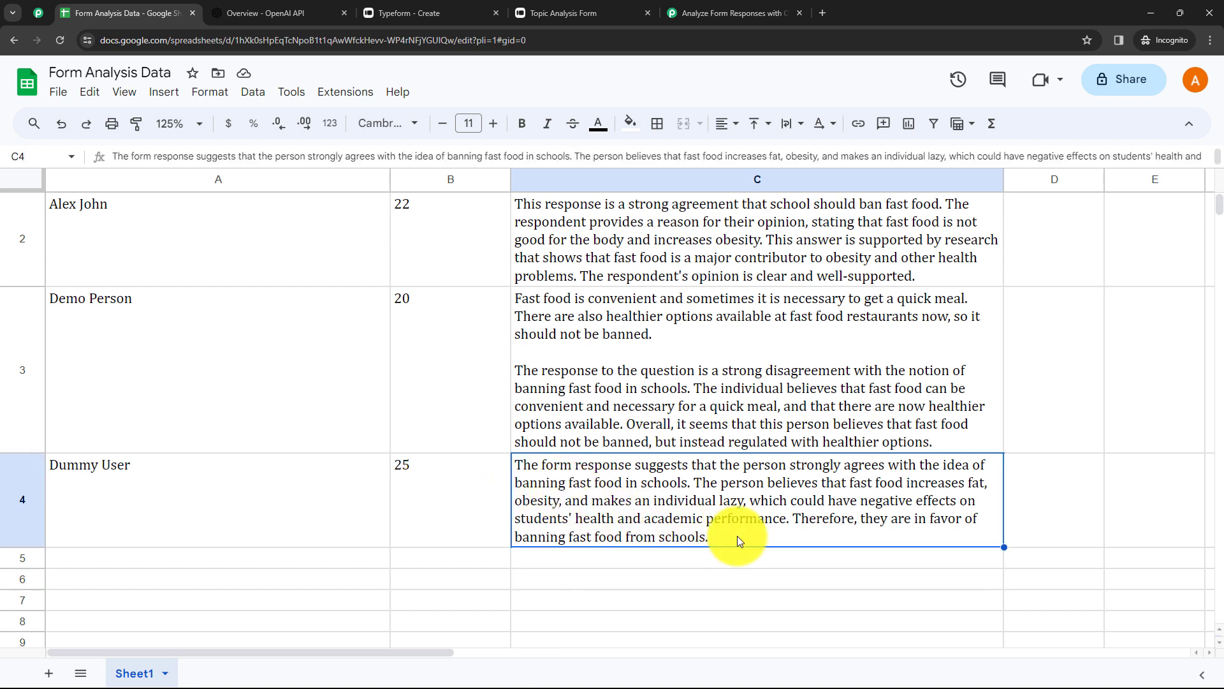
left_click(748, 562)
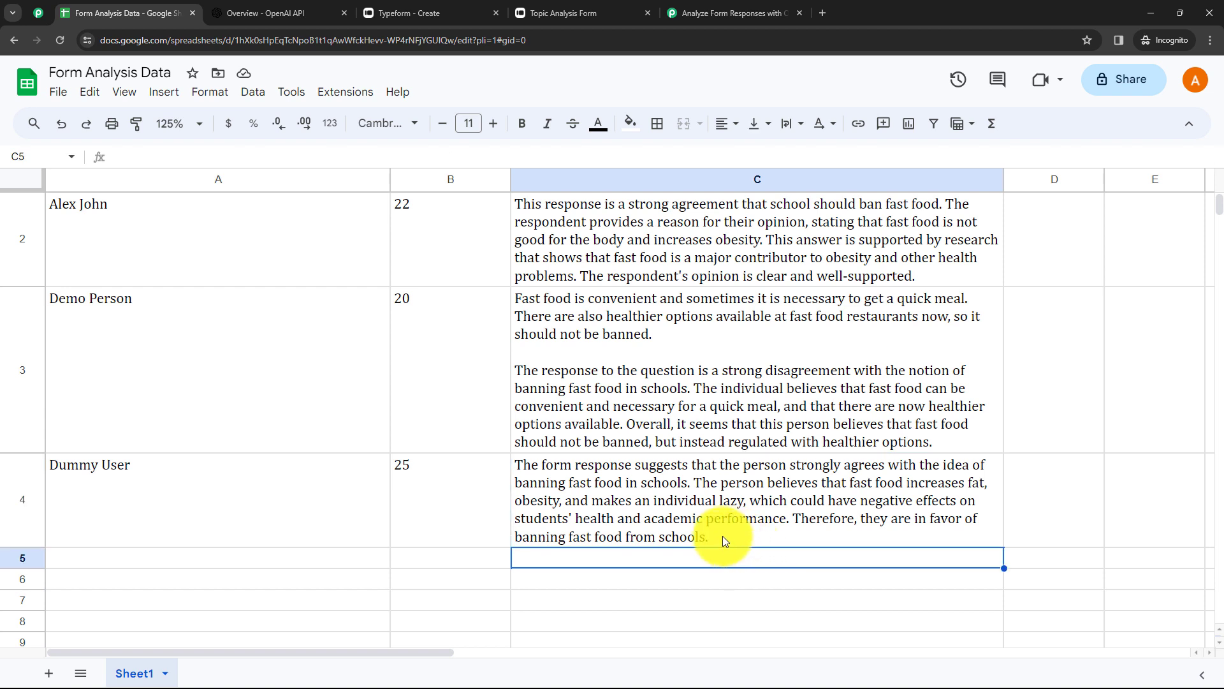
left_click(701, 514)
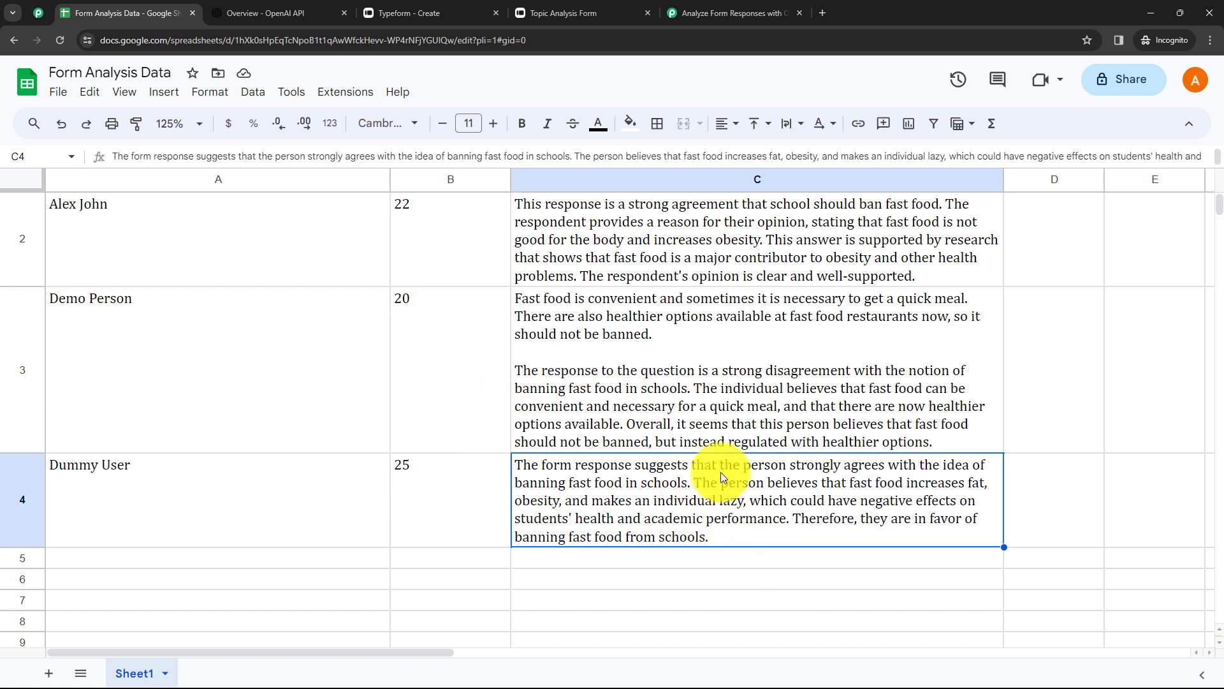
Switch to the Pabbly Connect workflow, review the mapped Google Sheets fields and collapse the Add New Row action.
left_click(713, 11)
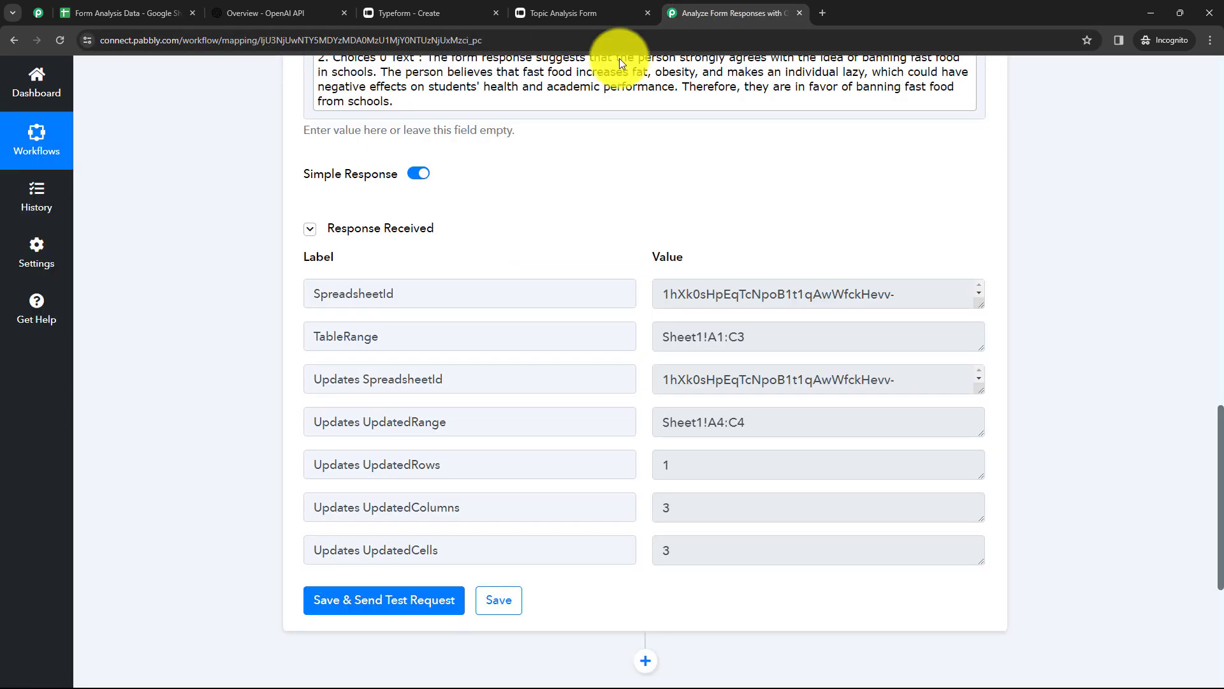
scroll(713, 254, "up", 4)
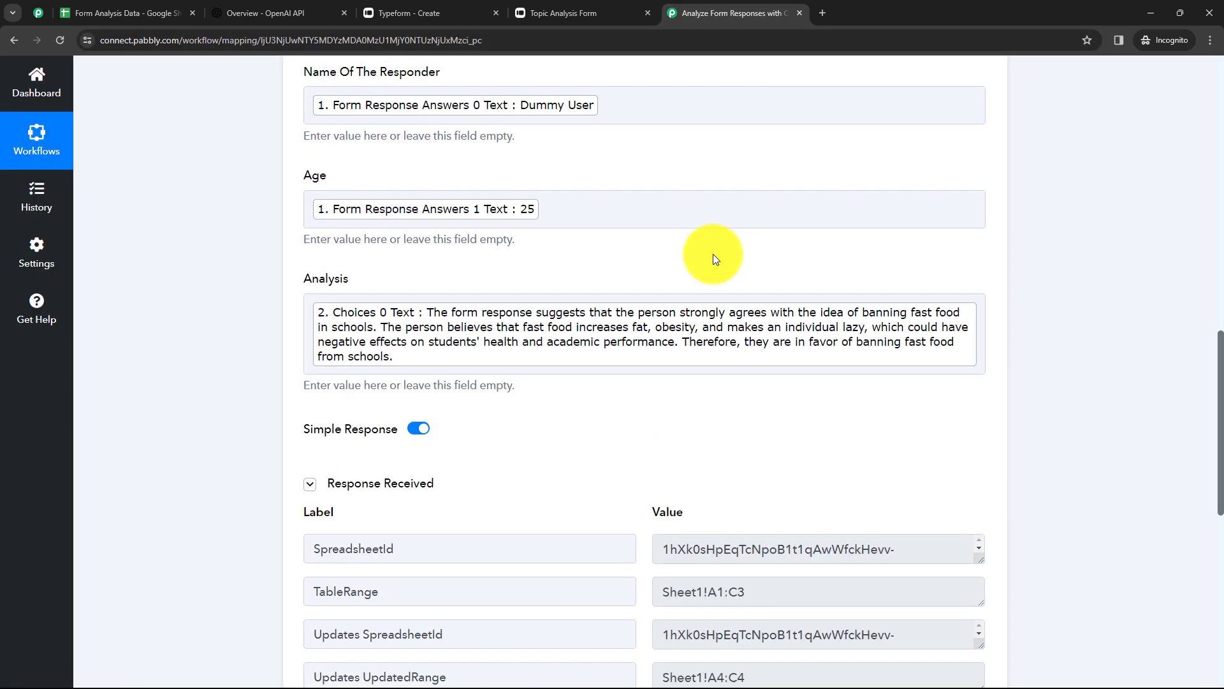
scroll(713, 254, "up", 10)
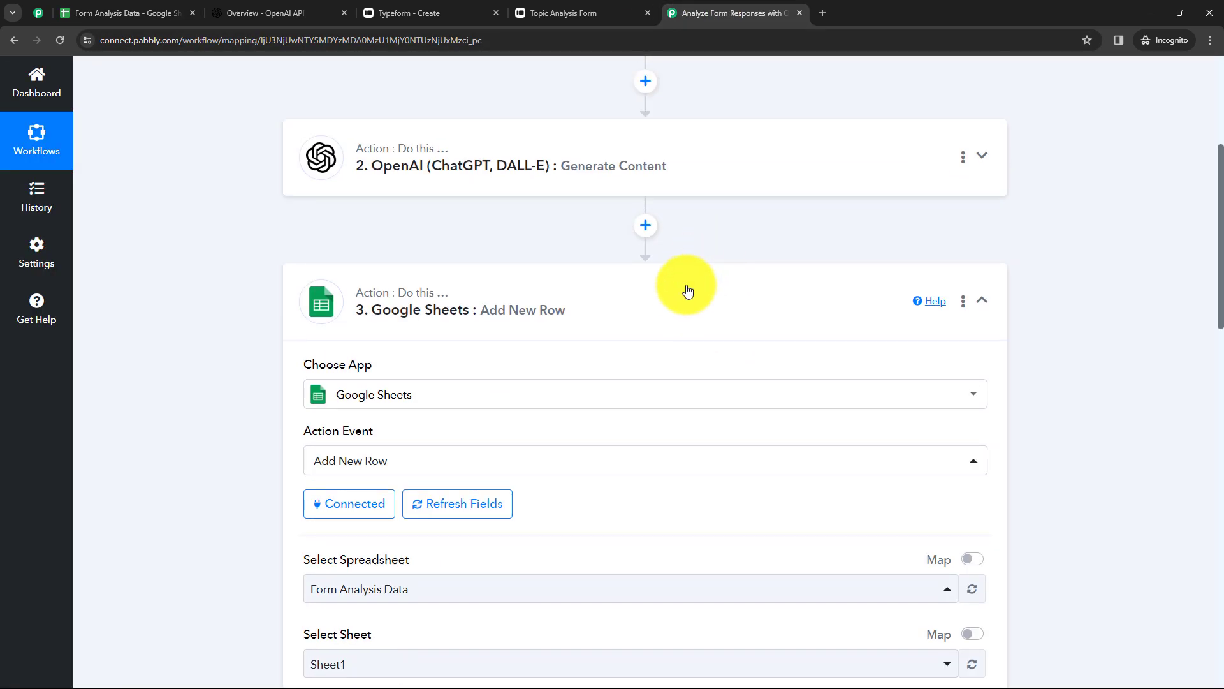
left_click(687, 291)
scroll(687, 293, "up", 5)
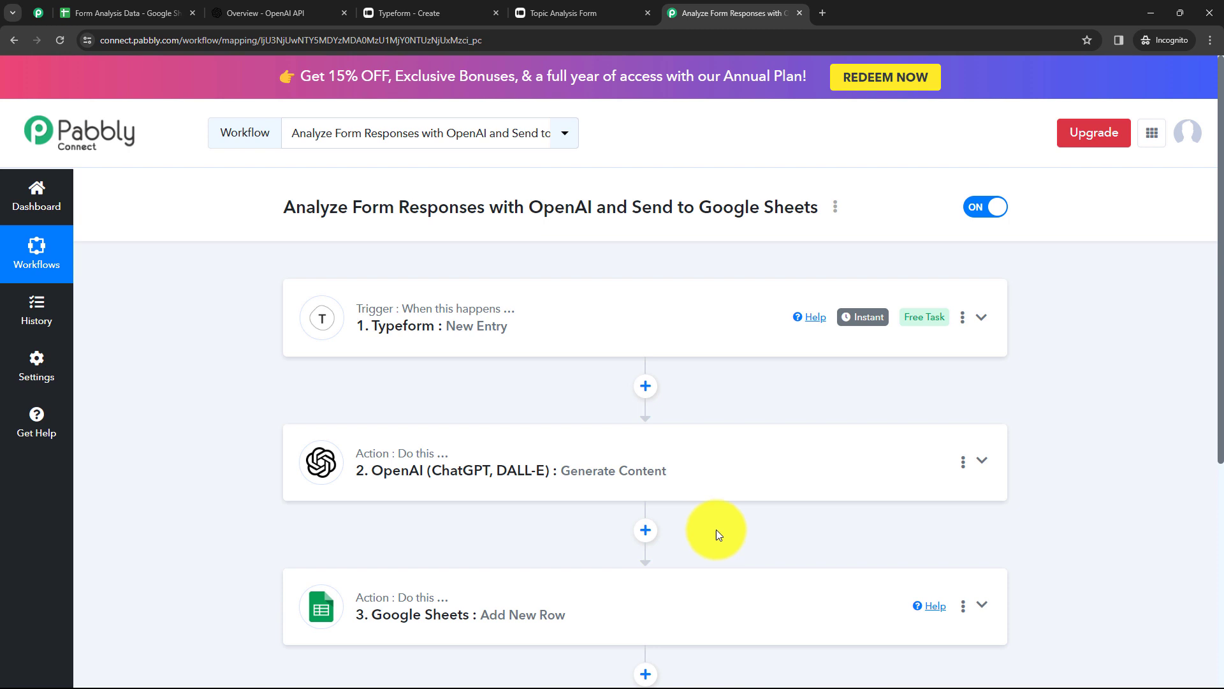
Reload the Topic Analysis Form in Typeform, enter the responder's full name and give the age as 21.
left_click(569, 15)
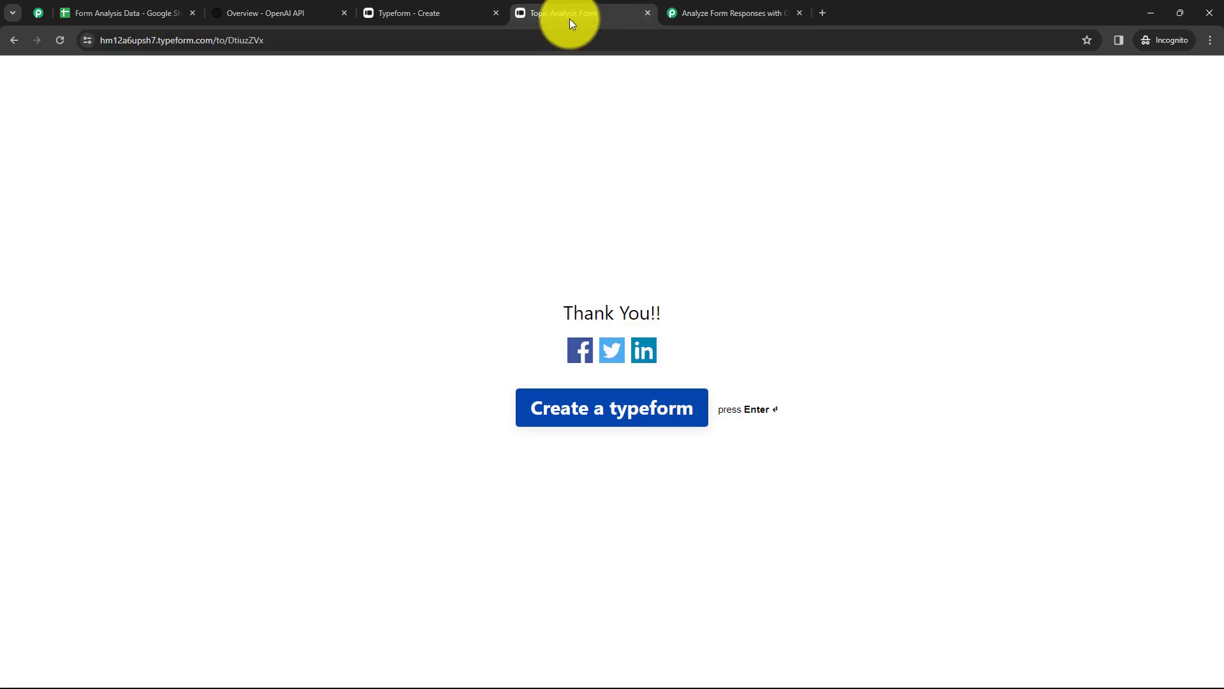
left_click(59, 40)
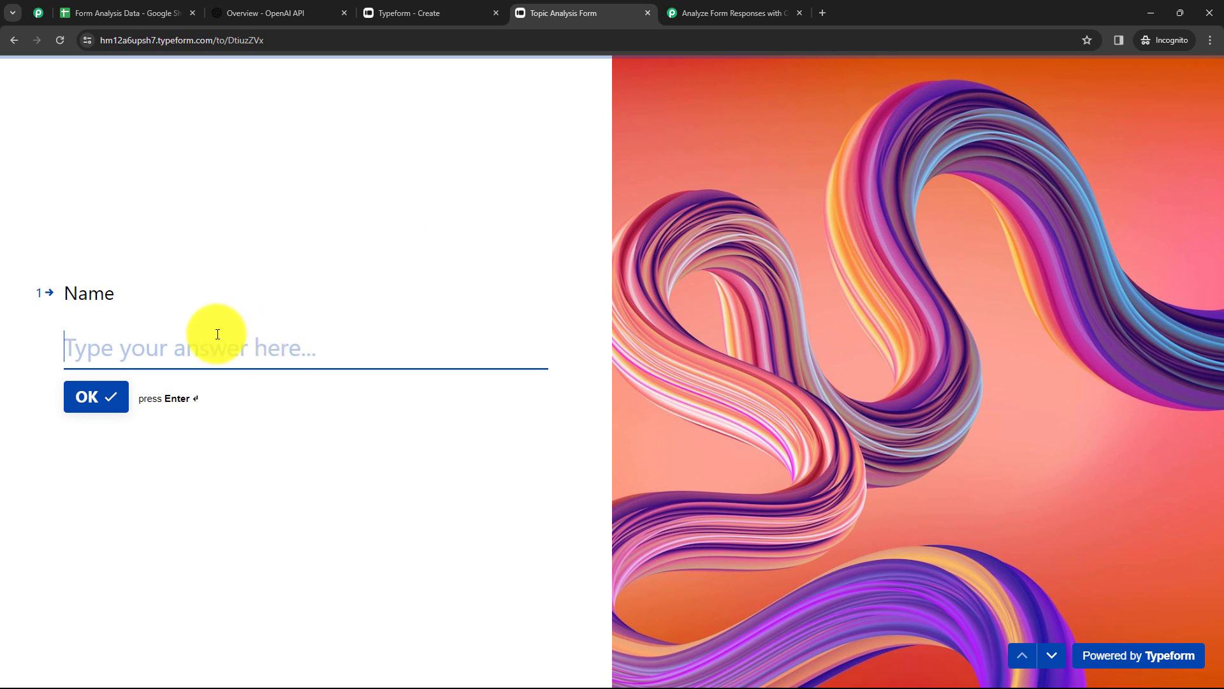
type("John M")
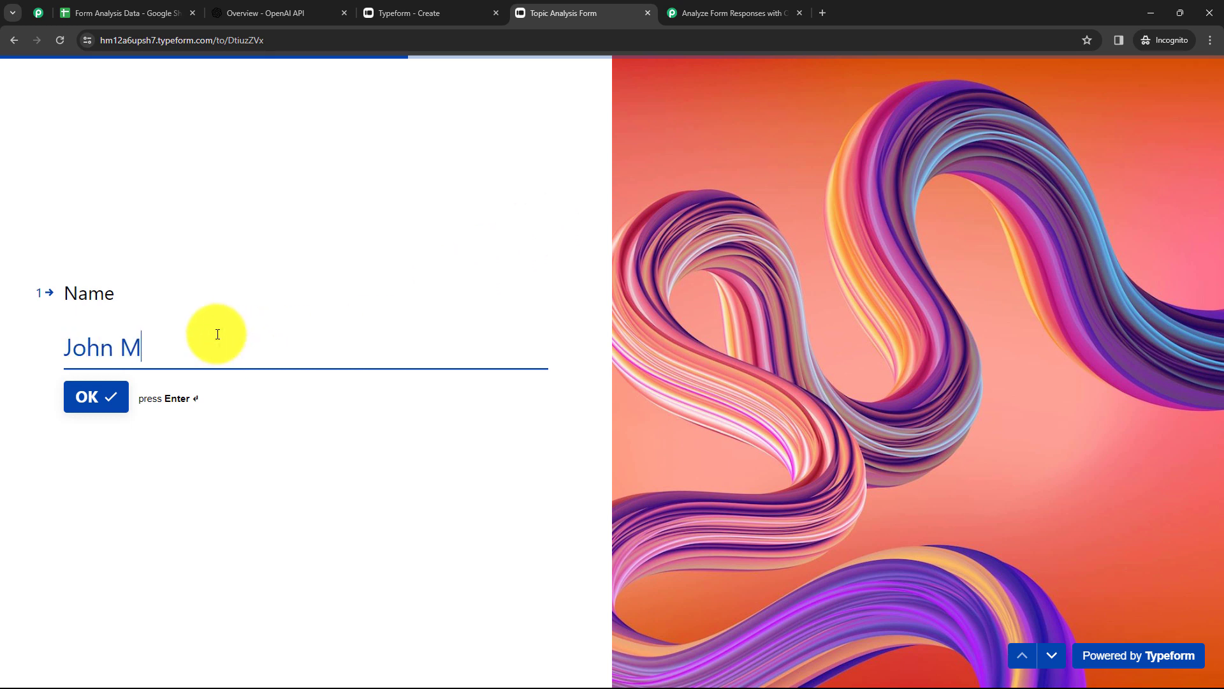
type("illton")
left_click(124, 405)
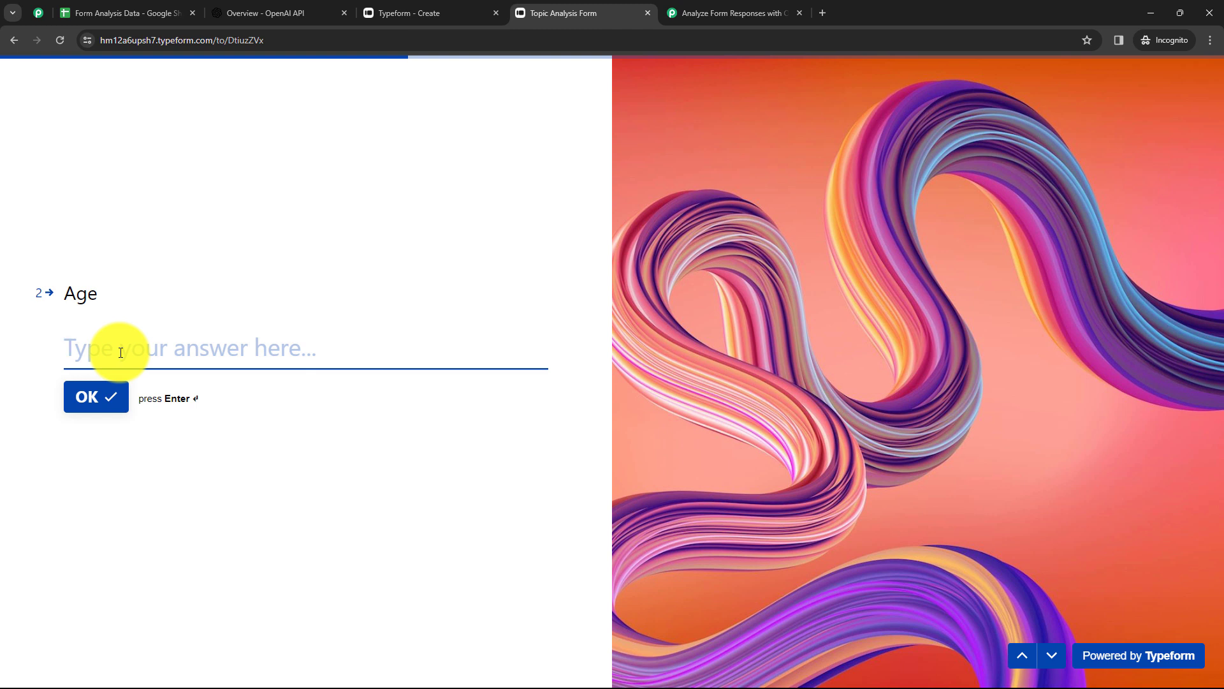
type("21")
left_click(104, 396)
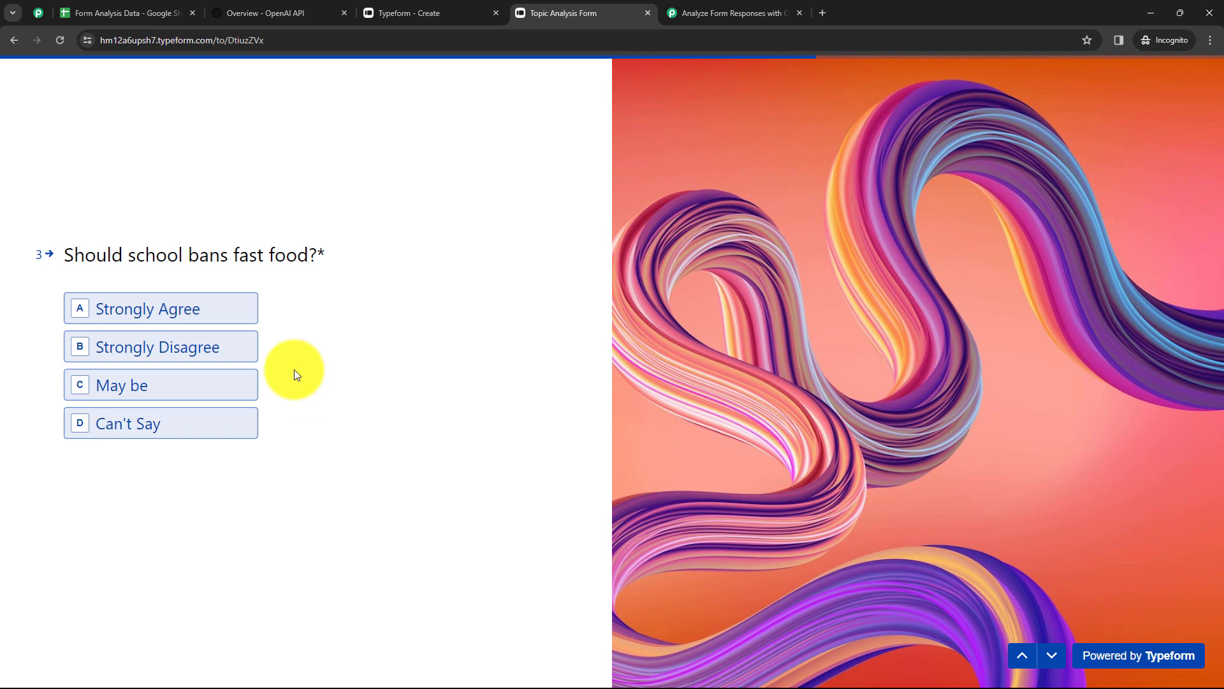
Answer the school fast food question with May be, give the reason "It causes diseases" with corrected spelling, and submit the form.
left_click(136, 392)
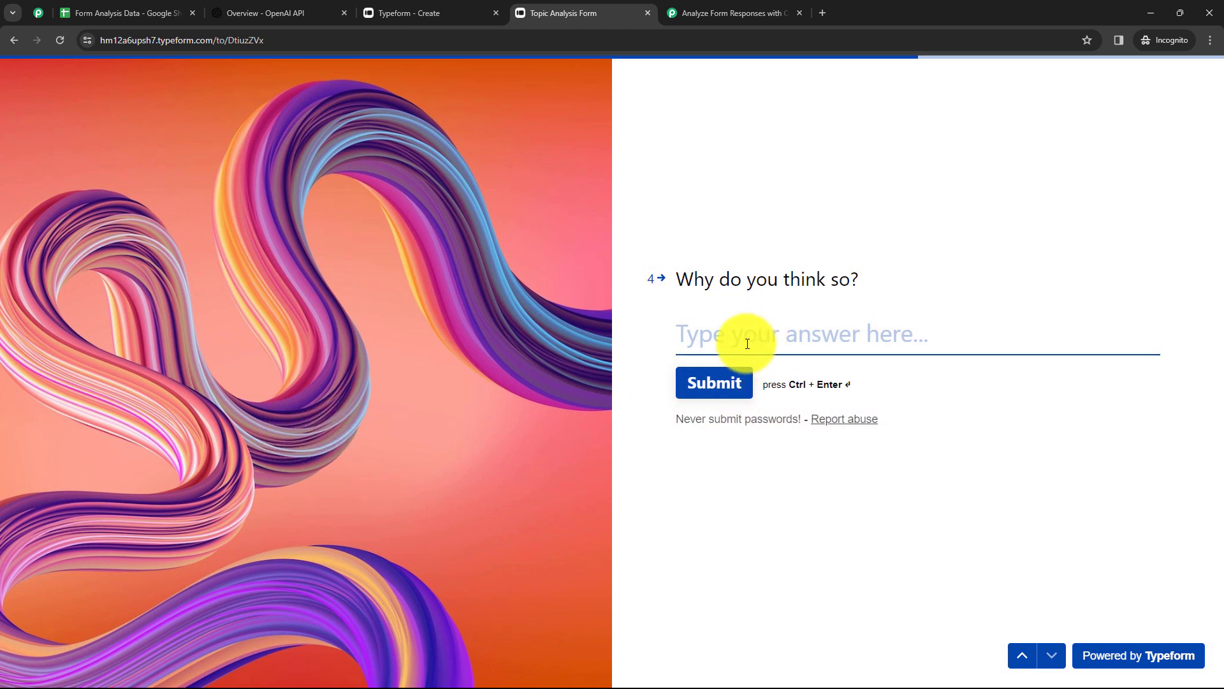
type("It causes dieases")
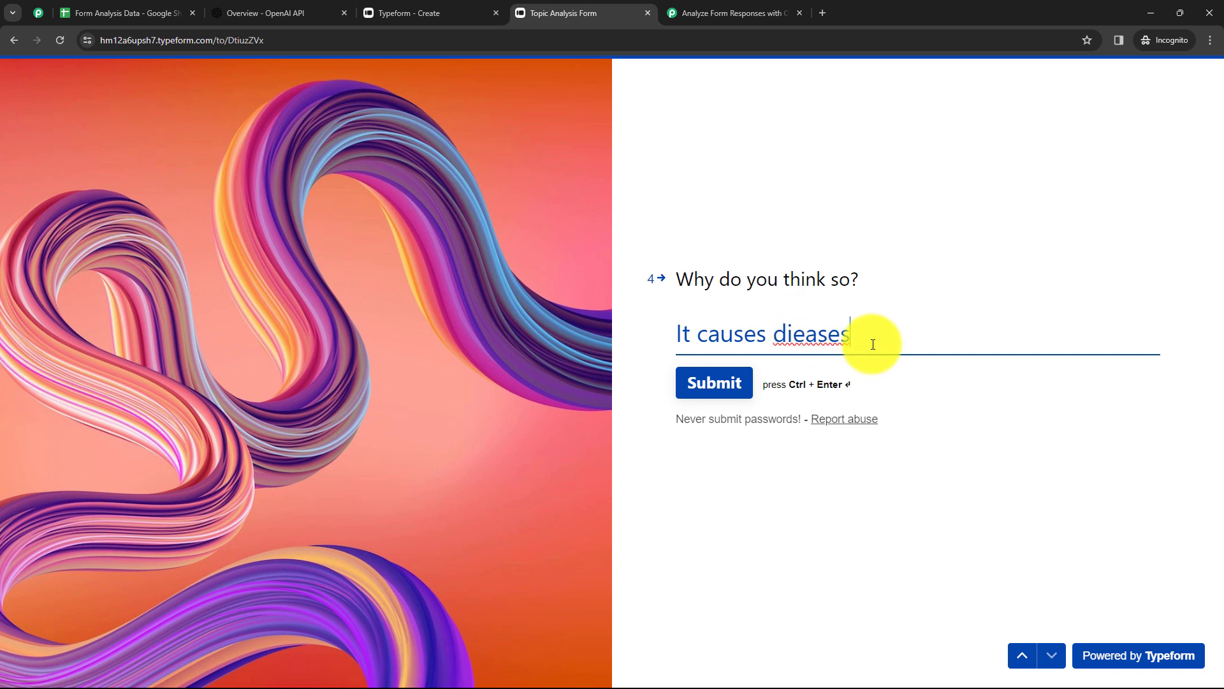
left_click(829, 341)
right_click(831, 342)
left_click(846, 351)
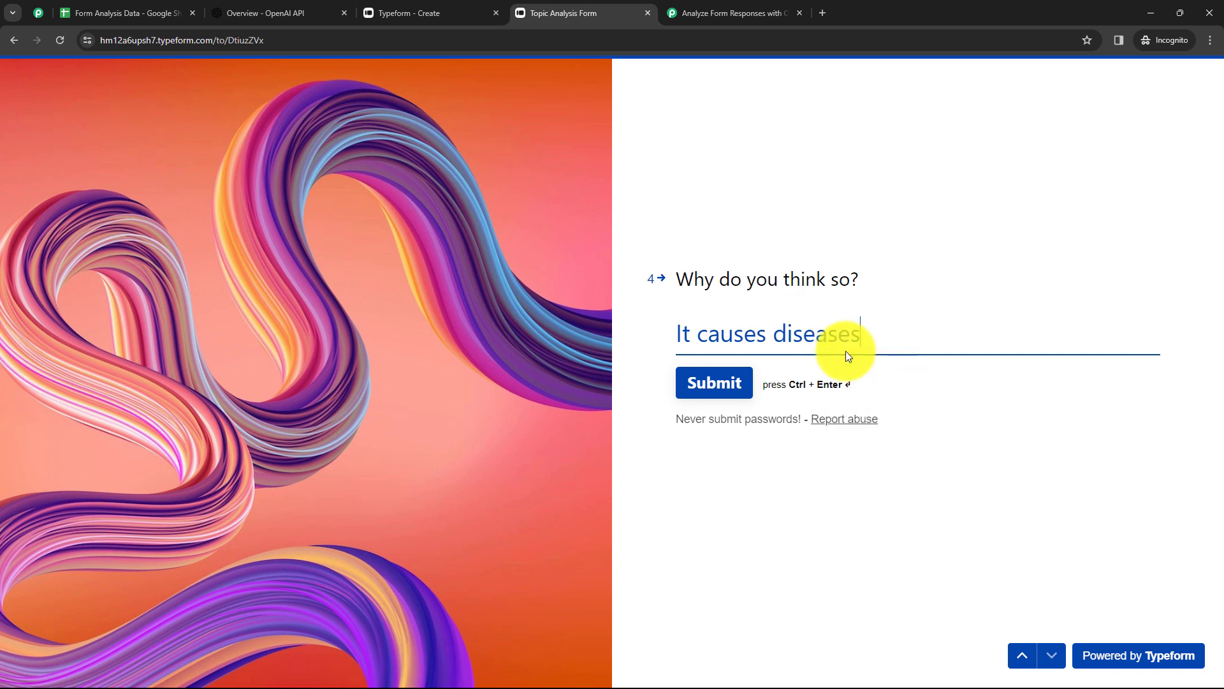
left_click(734, 383)
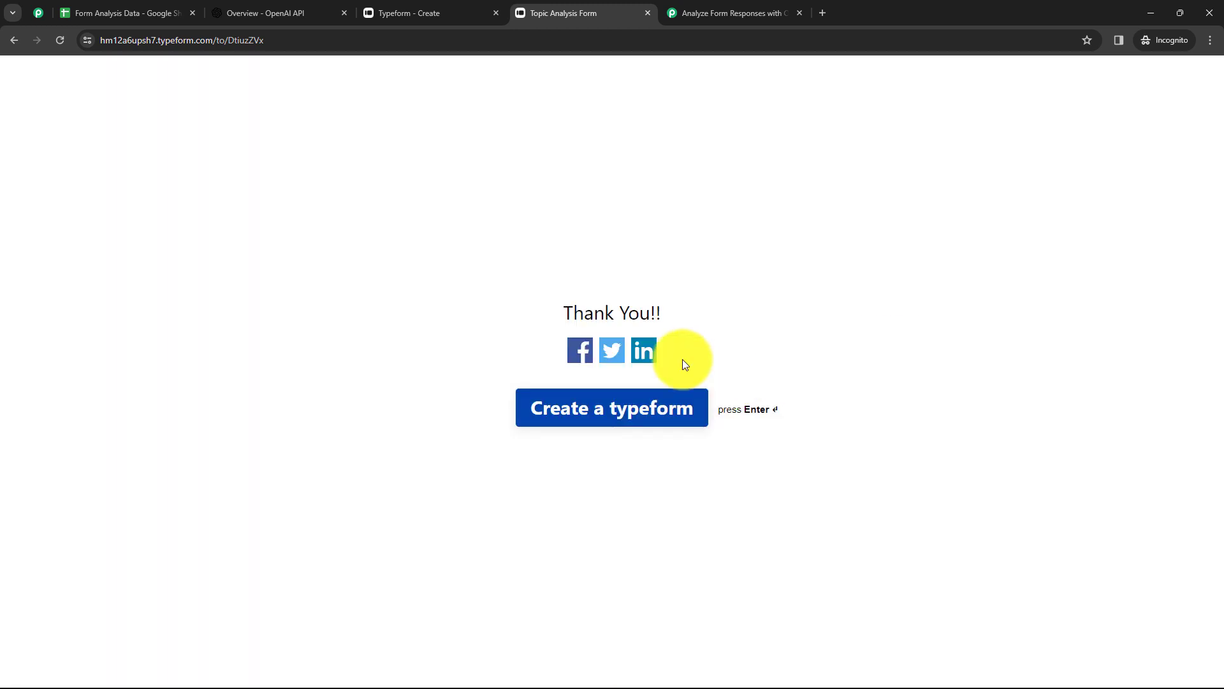
Switch to the Form Analysis Data spreadsheet and check the newest response row against the earlier entries.
left_click(153, 10)
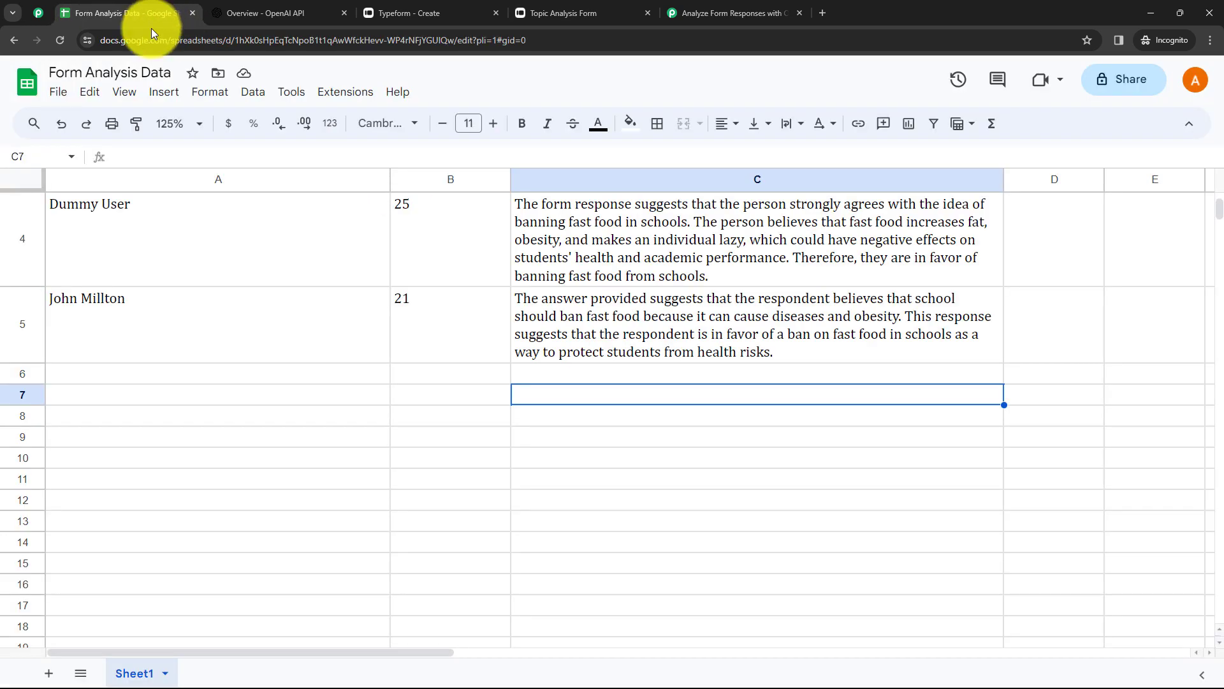
left_click(546, 467)
scroll(443, 400, "up", 3)
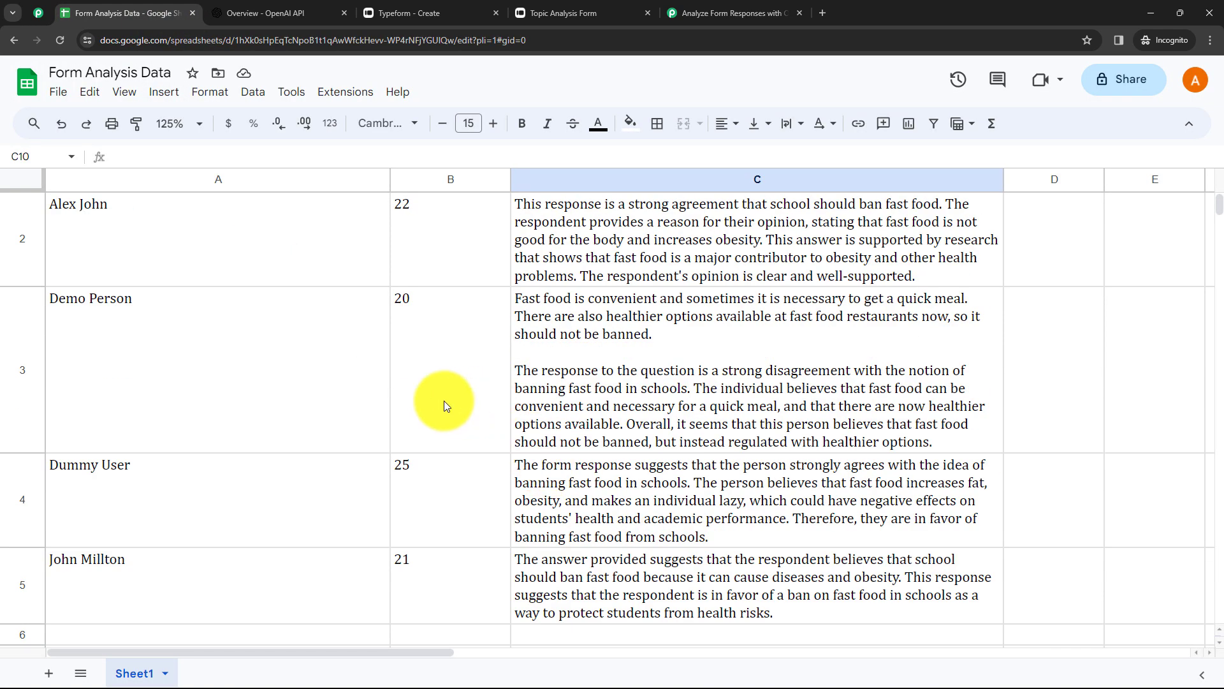
scroll(463, 389, "down", 5)
scroll(476, 402, "up", 1)
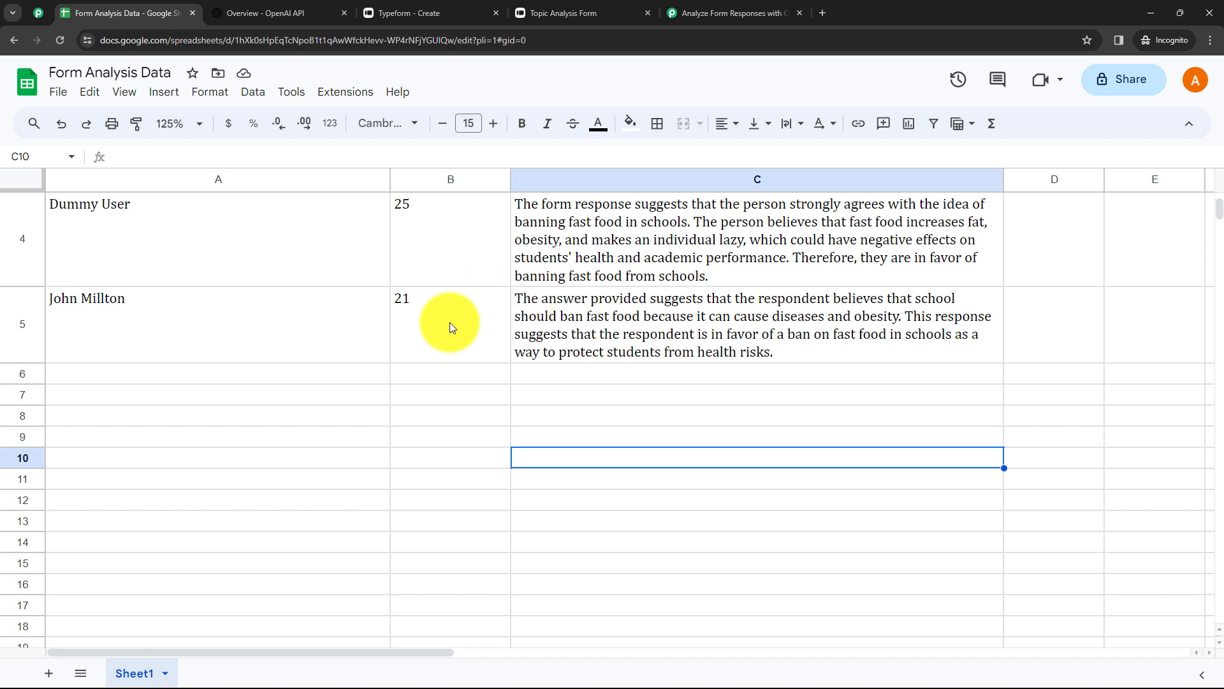
Return to the Pabbly Connect workflow, view and highlight its share link, and close the sharing dialog.
left_click(727, 11)
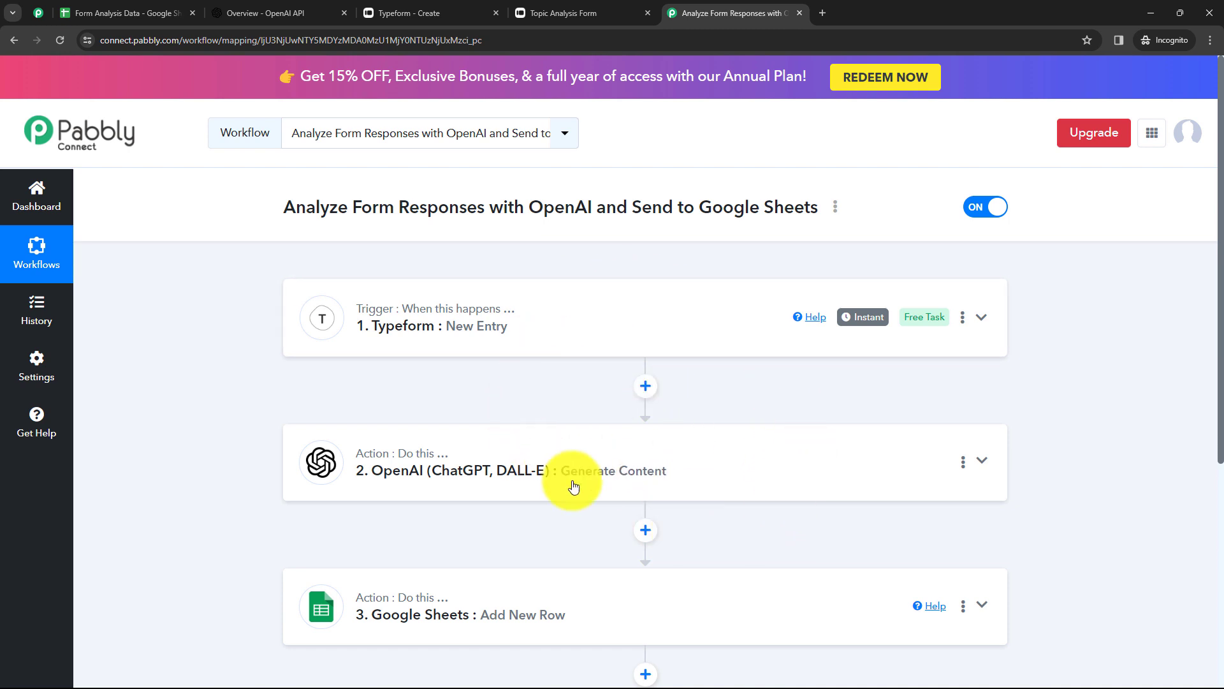
left_click(835, 209)
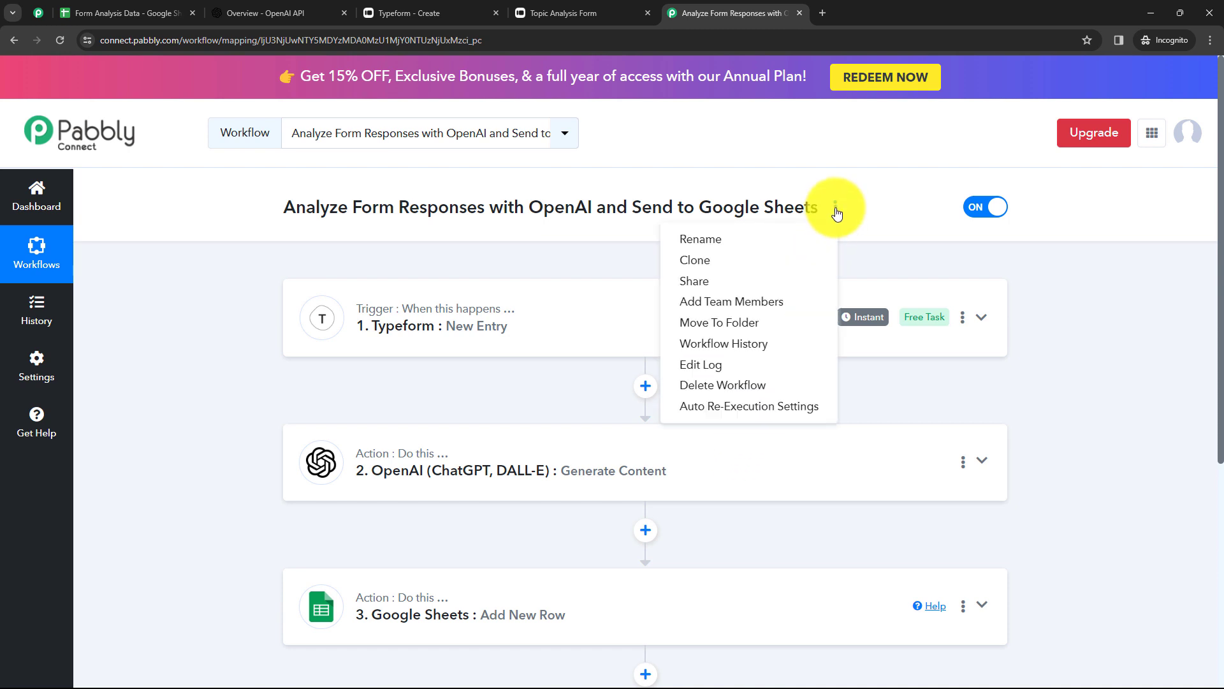
left_click(715, 284)
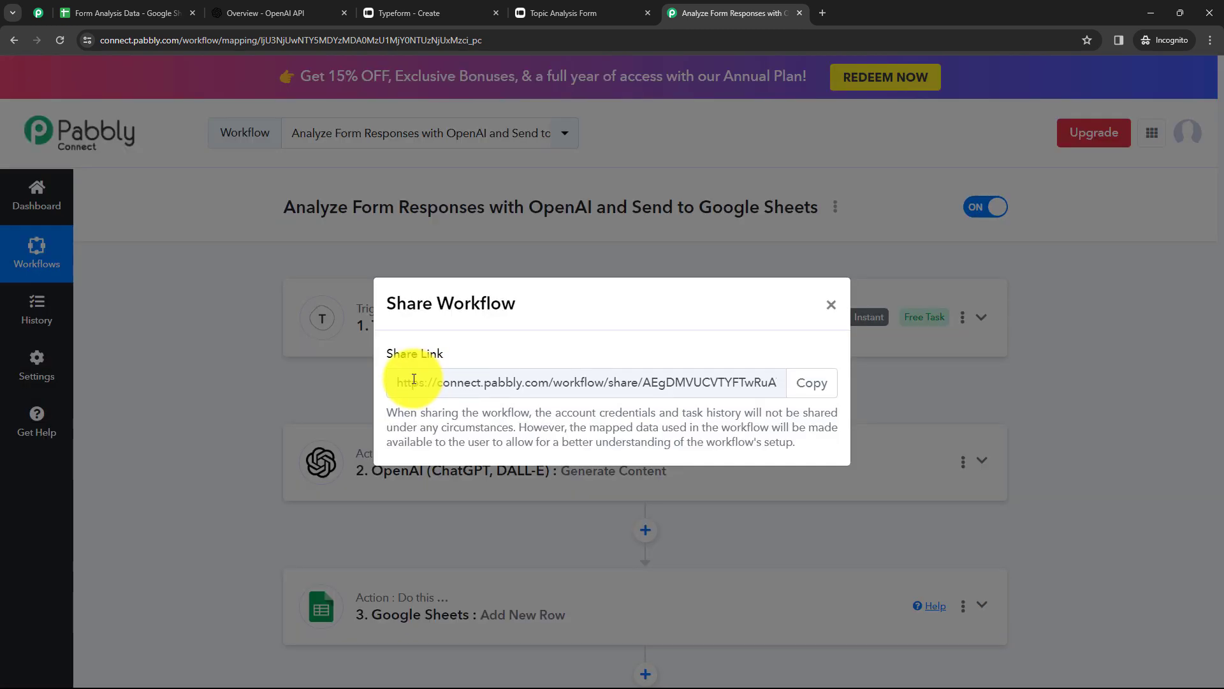
left_click_drag(414, 379, 773, 380)
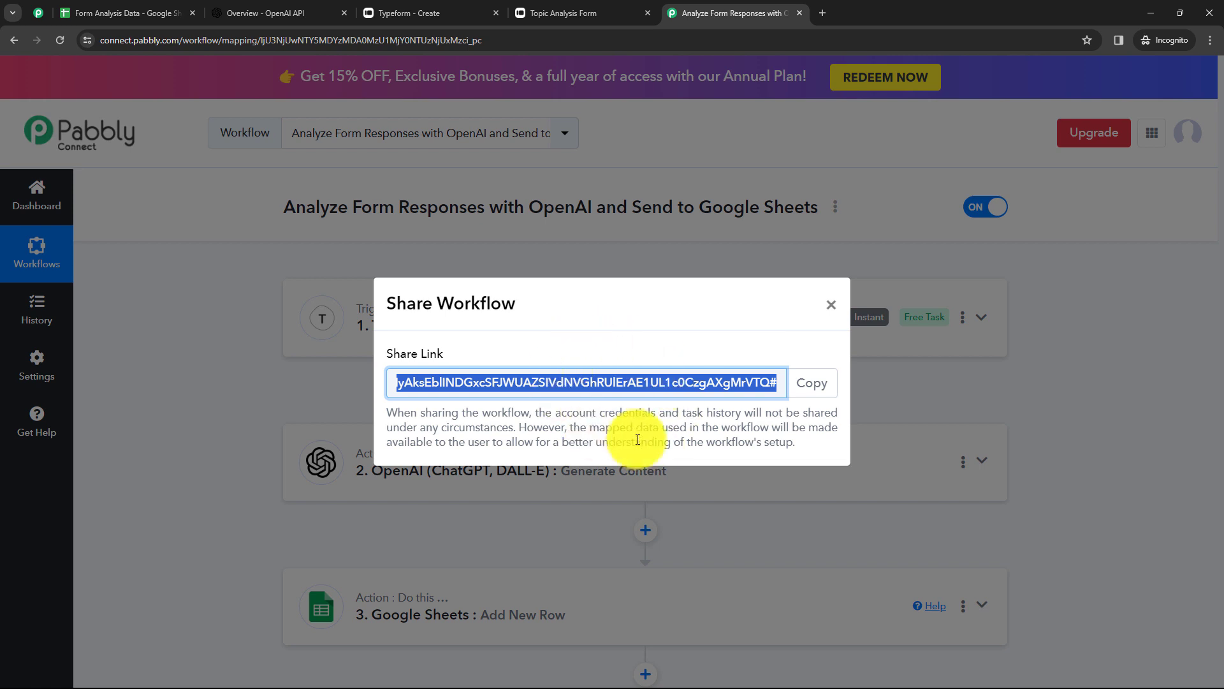
left_click(831, 305)
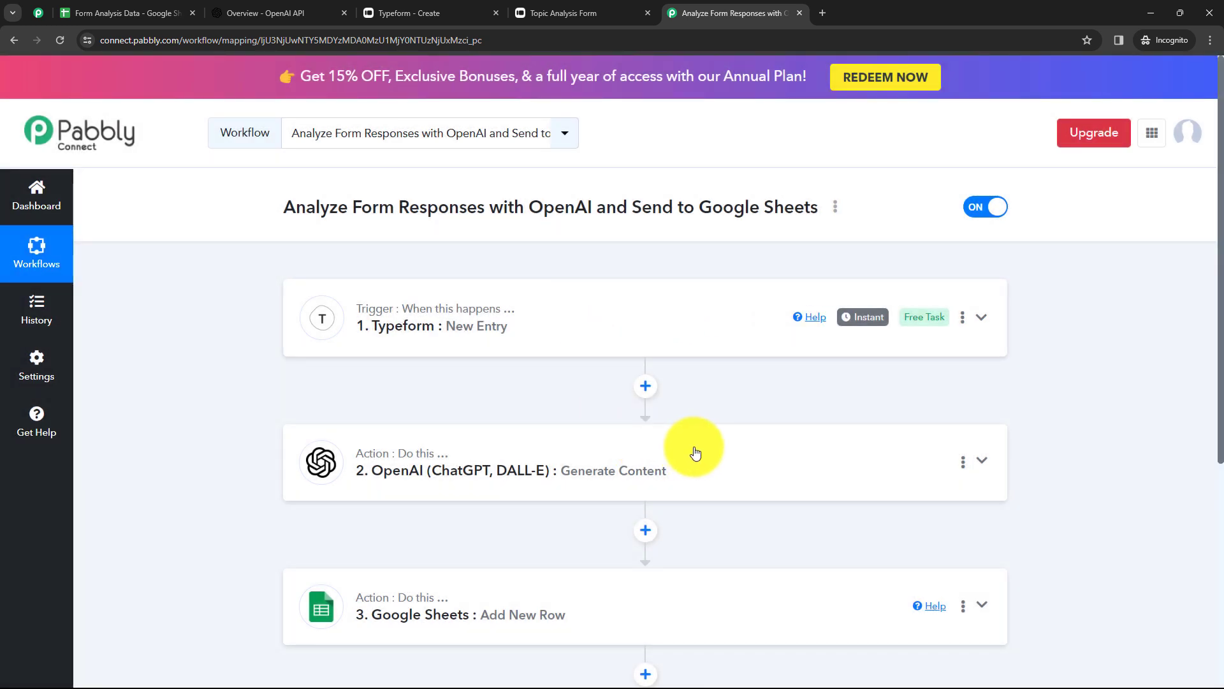